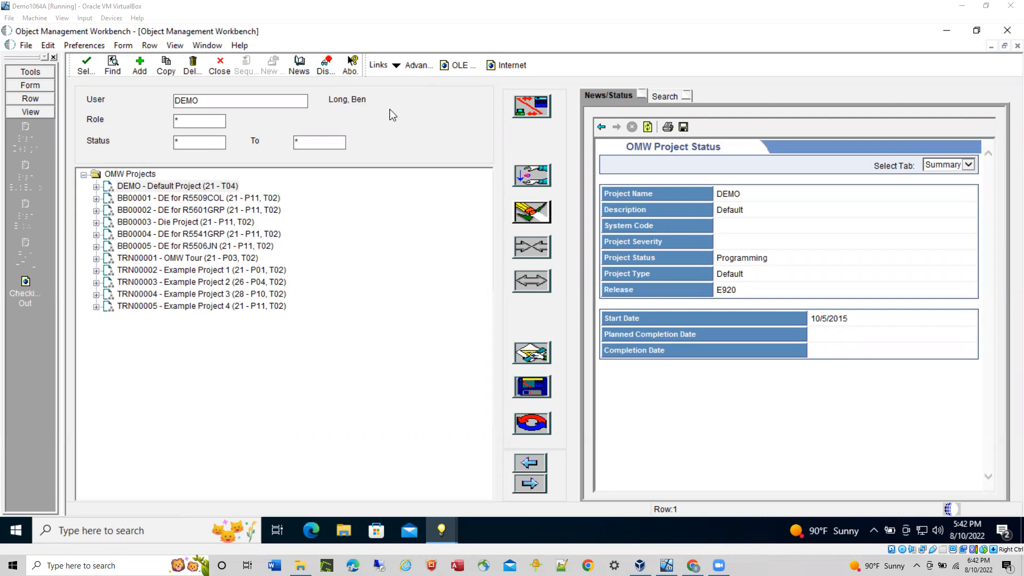
- Start adding a new OMW project and enter BB00007 as its project ID
click(139, 66)
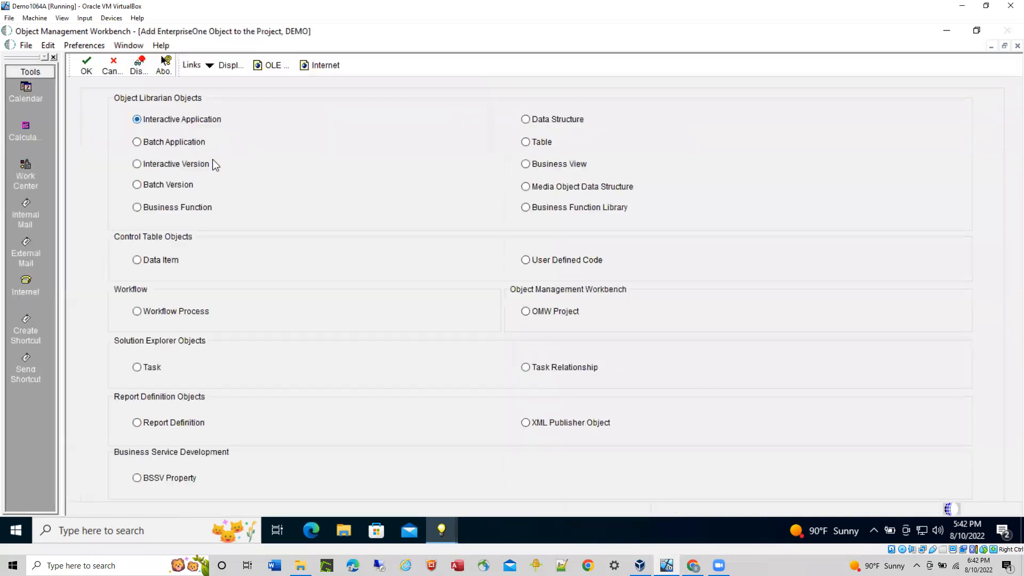
click(526, 312)
click(87, 67)
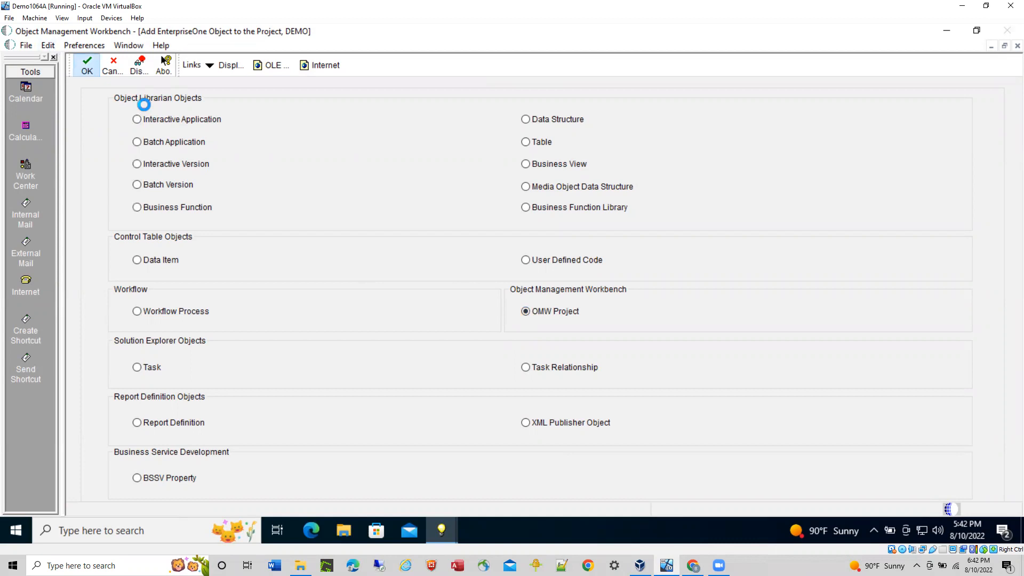
click(432, 227)
text(BB00004)
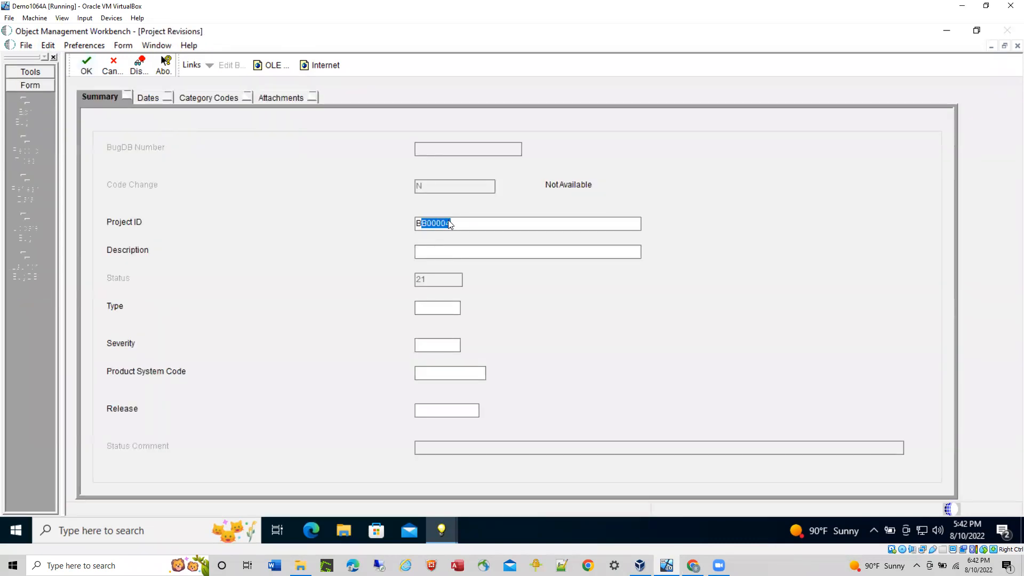
click(446, 224)
drag(447, 224, 451, 224)
text(7)
- Change the new project's ID to BB00005
click(450, 252)
click(446, 223)
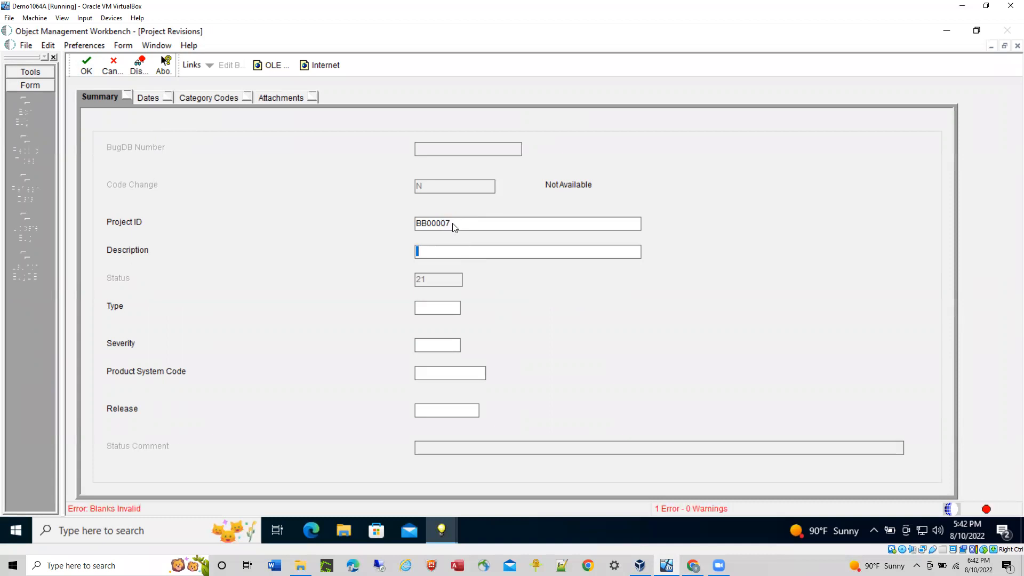
click(453, 226)
drag(446, 224, 456, 228)
text(5)
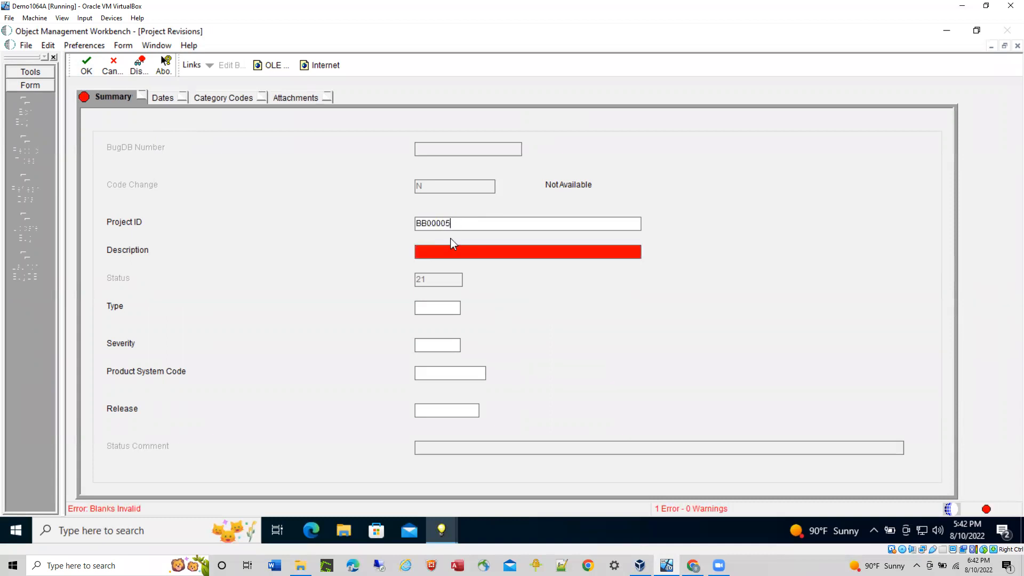
- Enter "DE for R5543TAB" as the new project's description
click(450, 250)
text(Di)
text(E)
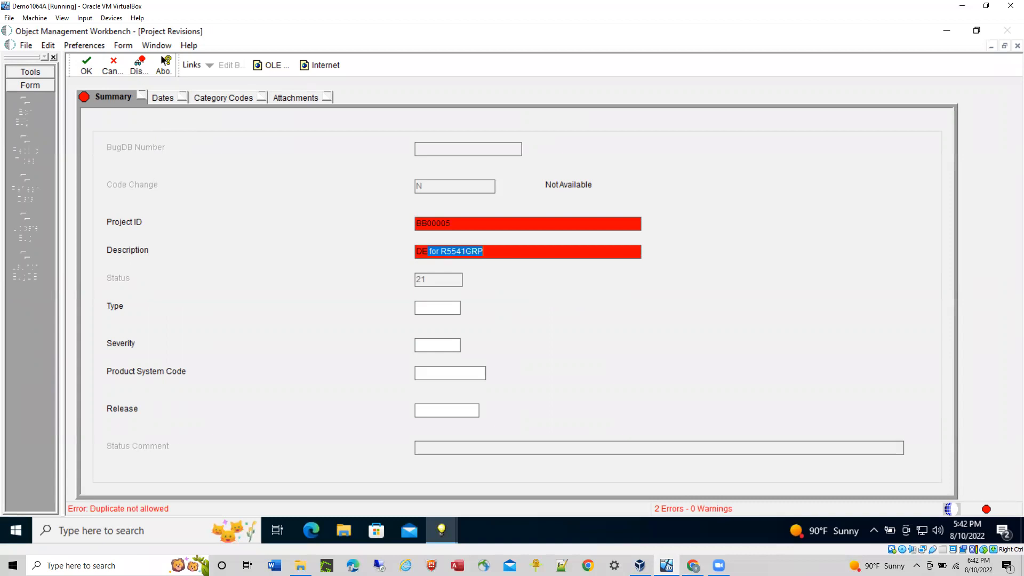
text( for)
key(shift+Right)
key(shift+Right)
key(shift+Right)
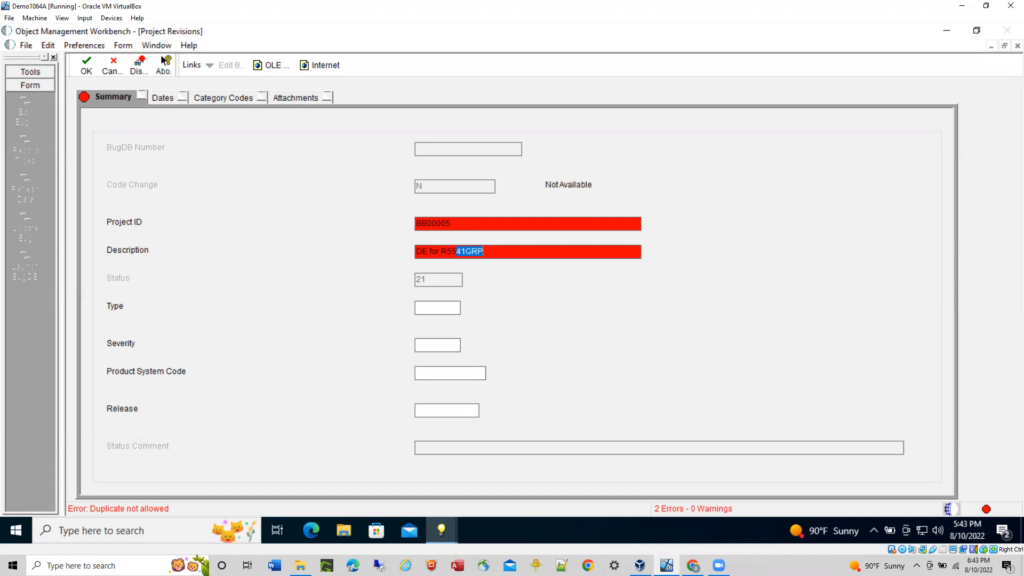
text(43TAB)
key(Tab)
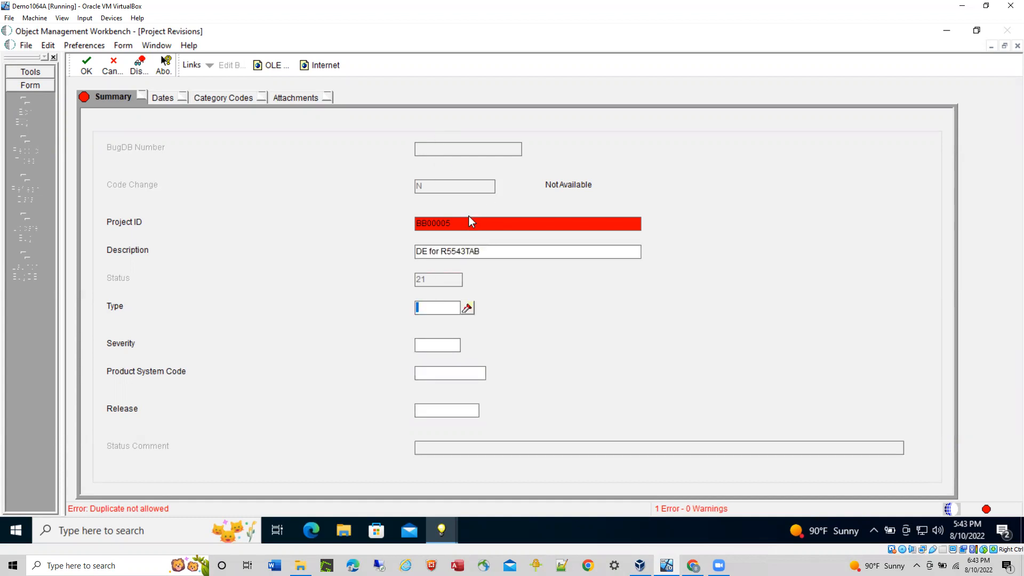
- Set the new project's ID to BB00006
click(457, 224)
click(454, 226)
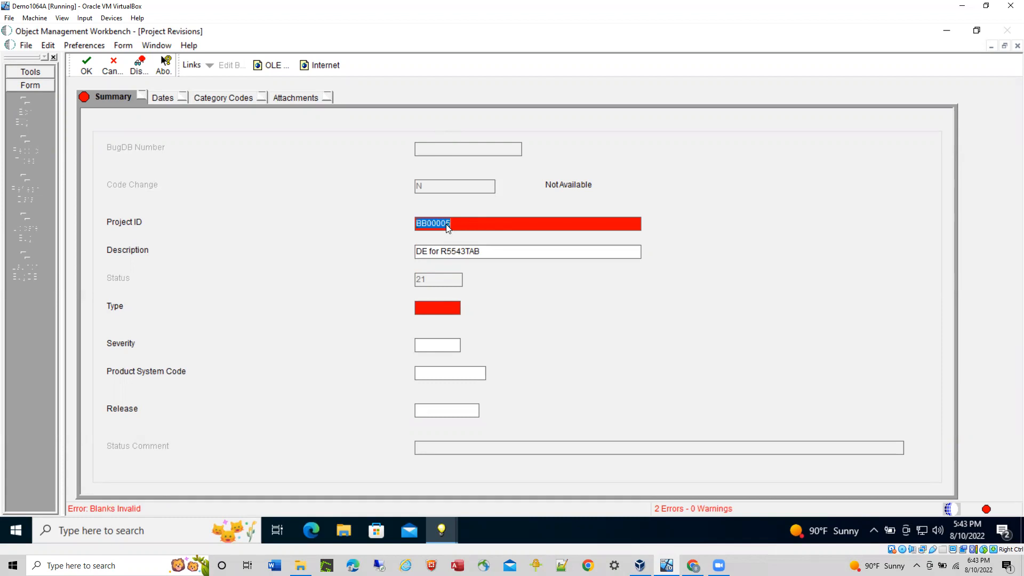
drag(447, 226, 455, 230)
text(6)
click(500, 253)
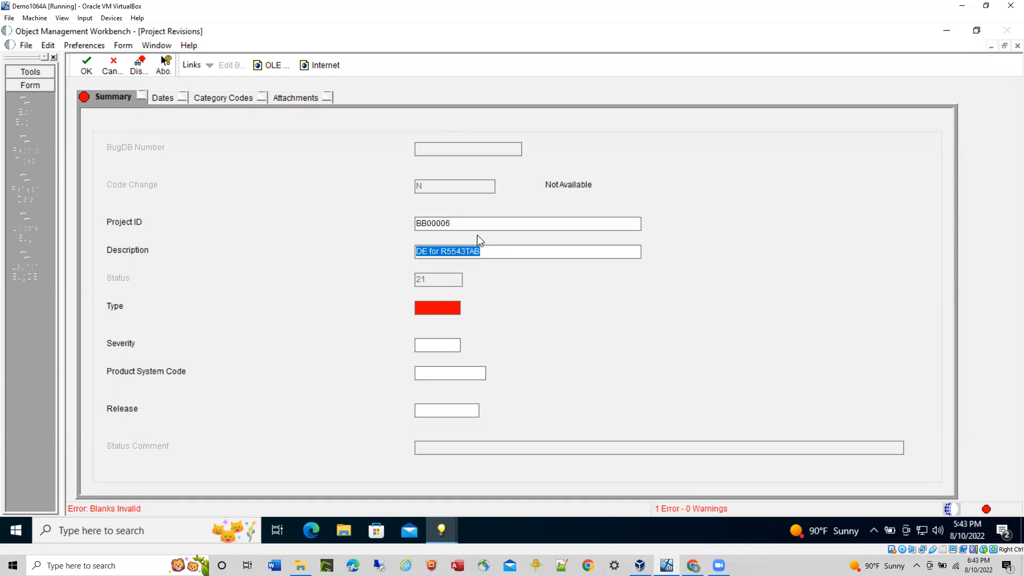
- Set the project's type to 02 and its severity to 11
click(447, 308)
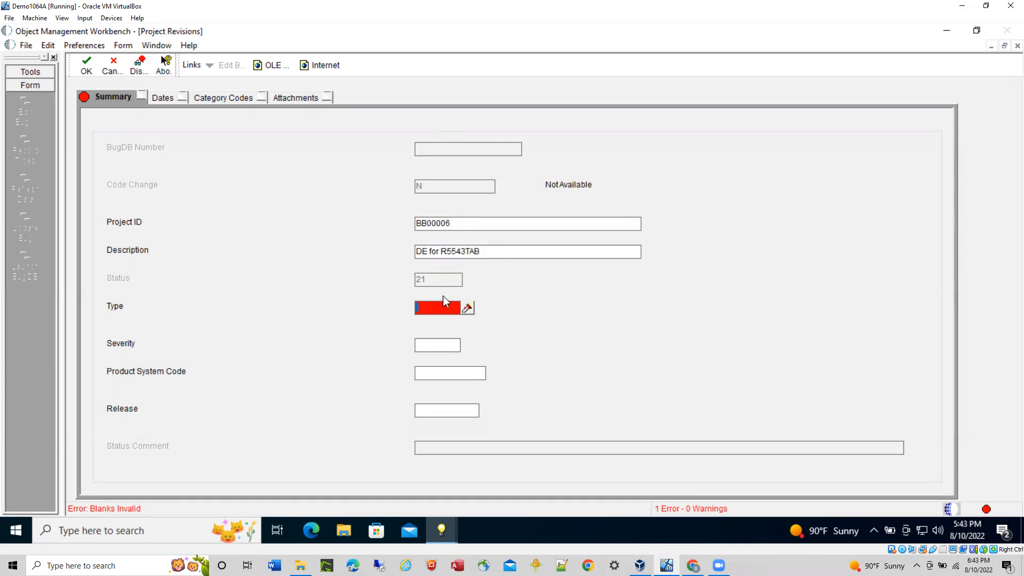
text(02)
key(Tab)
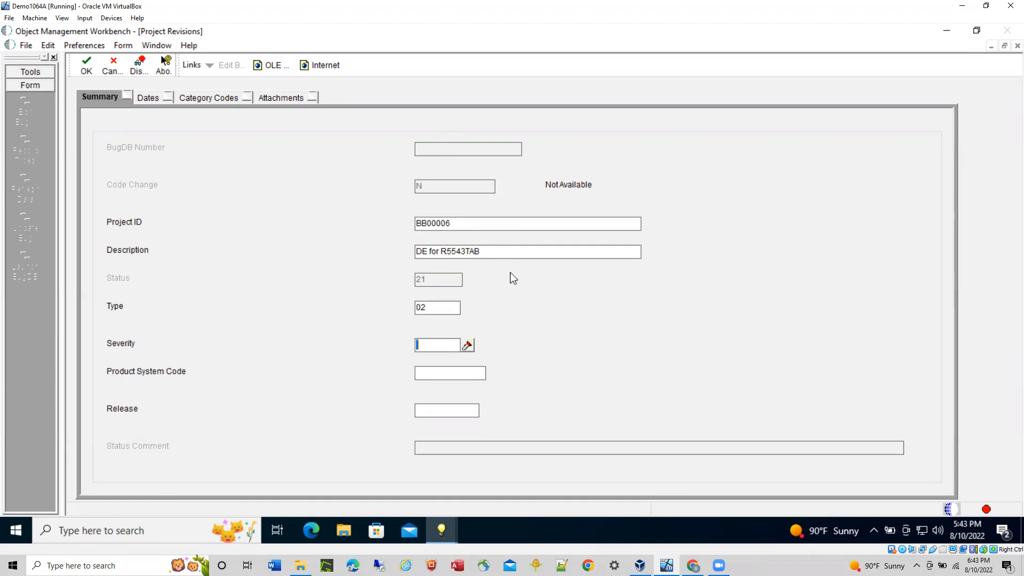
text(11)
key(Tab)
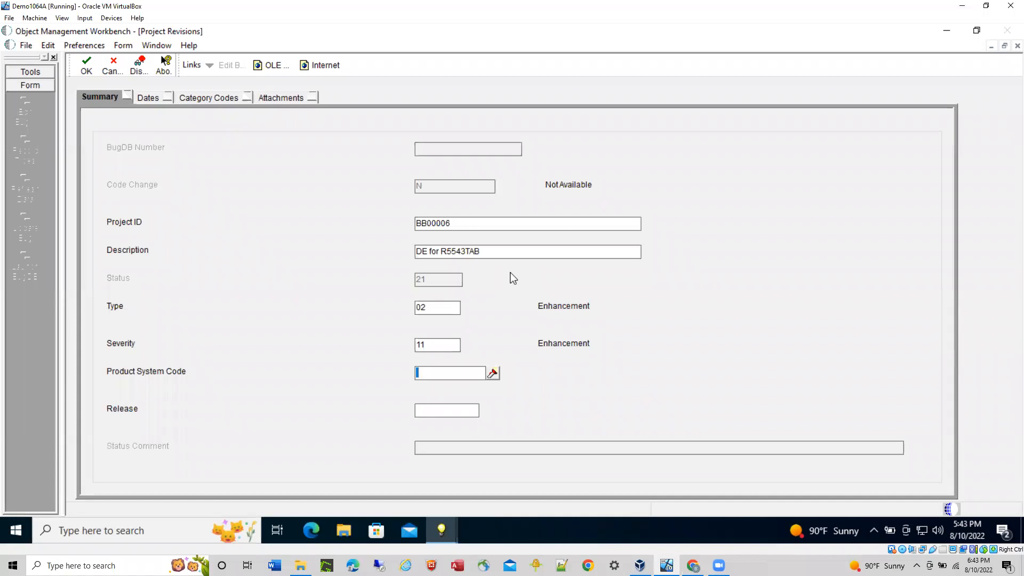
- Set the product system code to 55, fill in the release and save the new project
text(55)
key(Tab)
text(E)
click(94, 65)
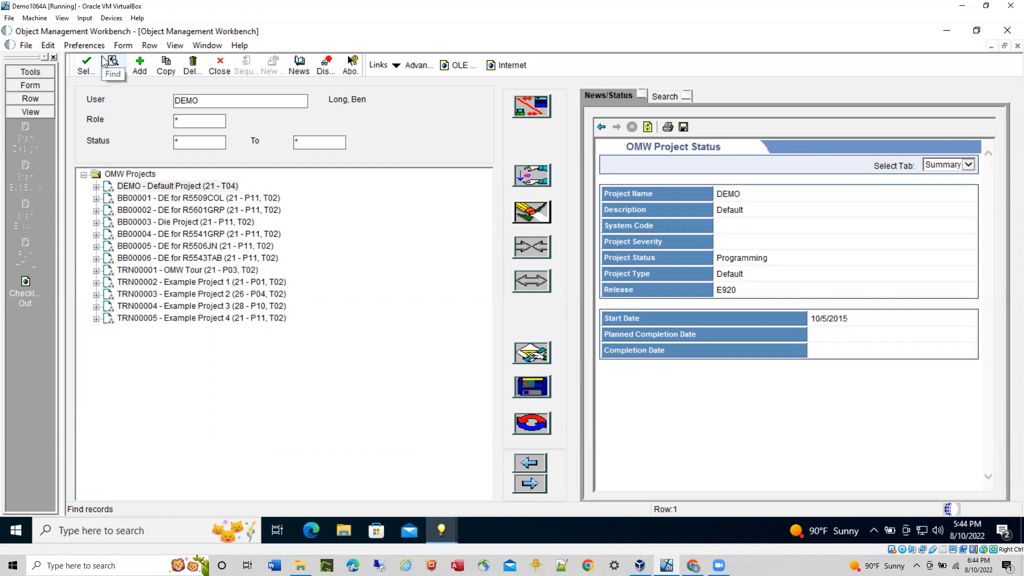
click(104, 60)
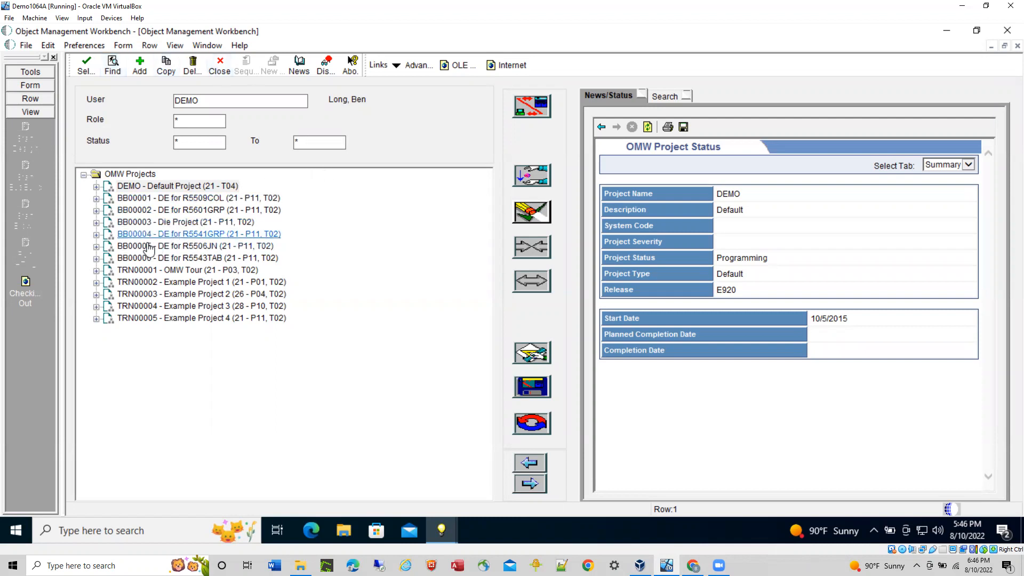
- Expand project BB00006 and start adding a Batch Application object to it
click(97, 259)
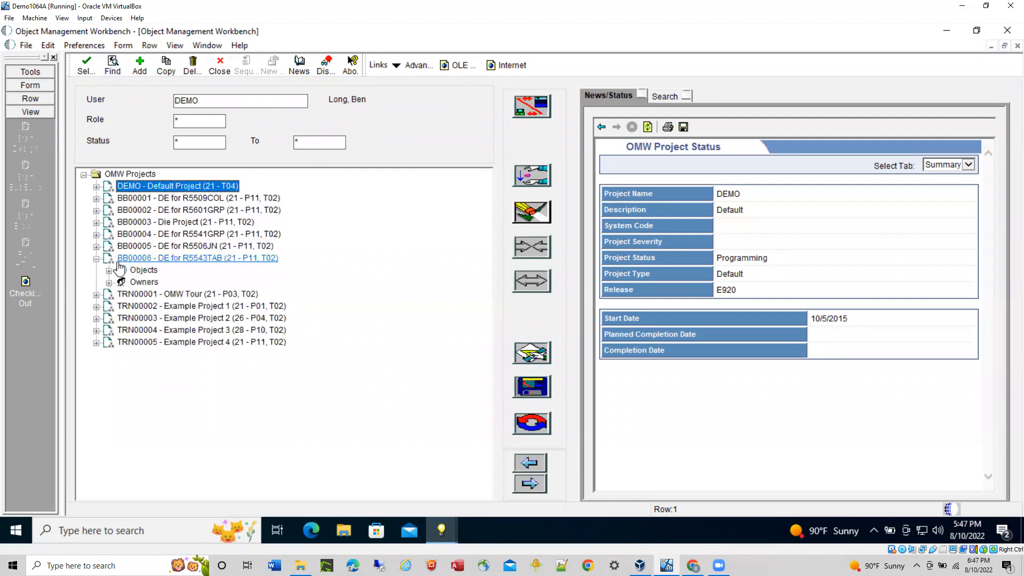
click(144, 67)
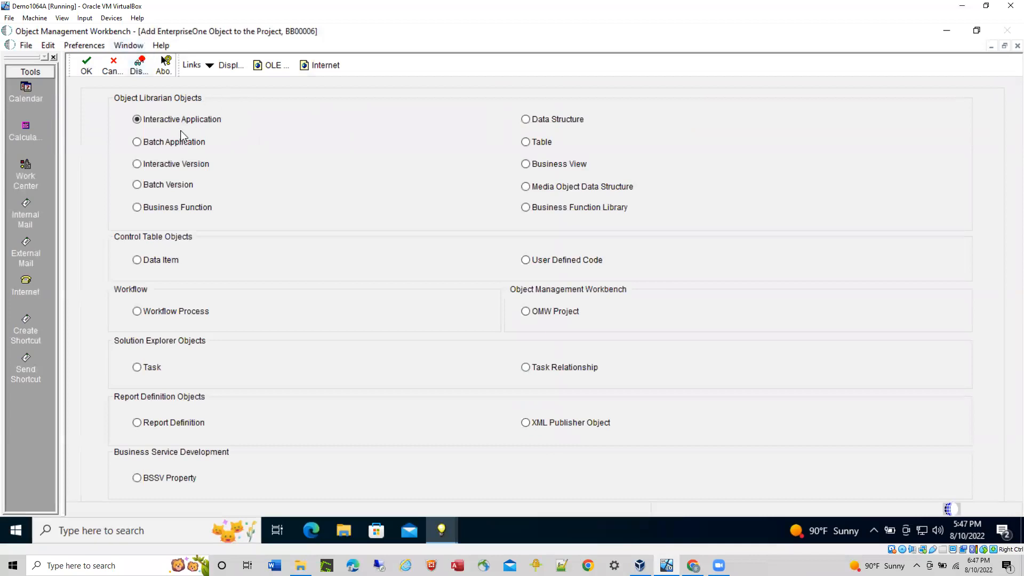
click(169, 143)
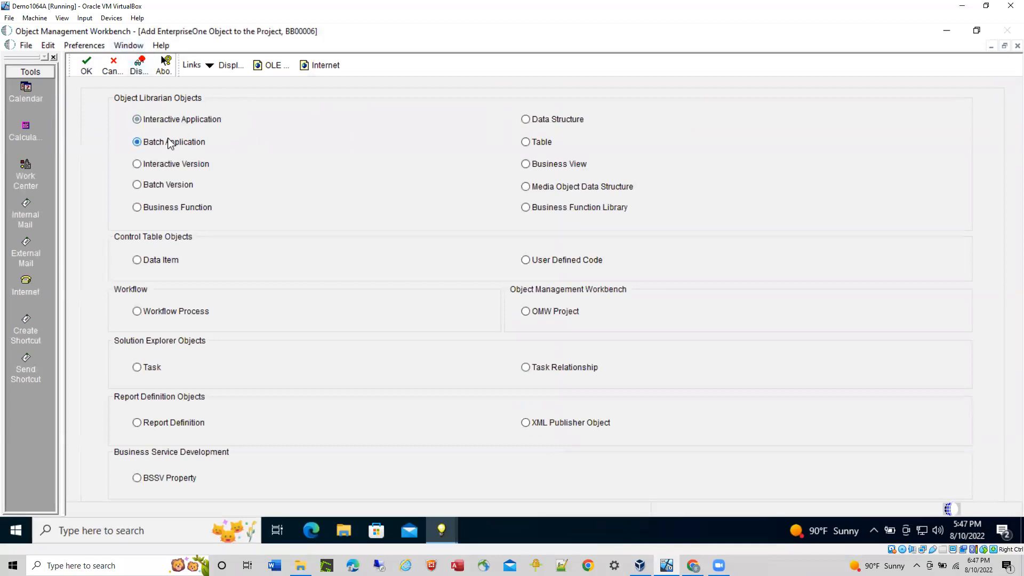
click(86, 67)
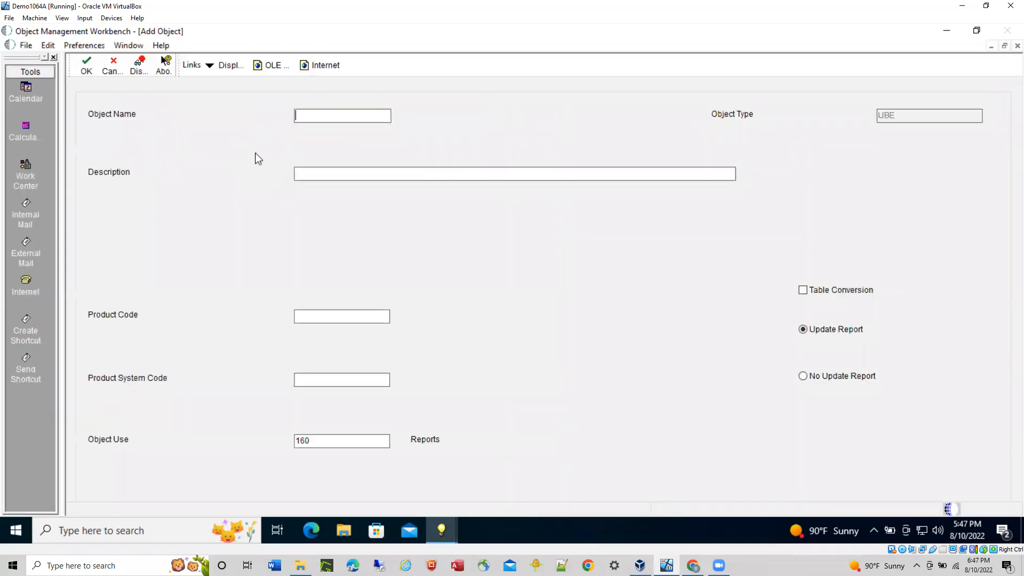
- Name the batch application R5543TAB and describe it as "Open Purchase Order Listing"
text(R5543TAB)
click(320, 178)
text(Open Purchase O)
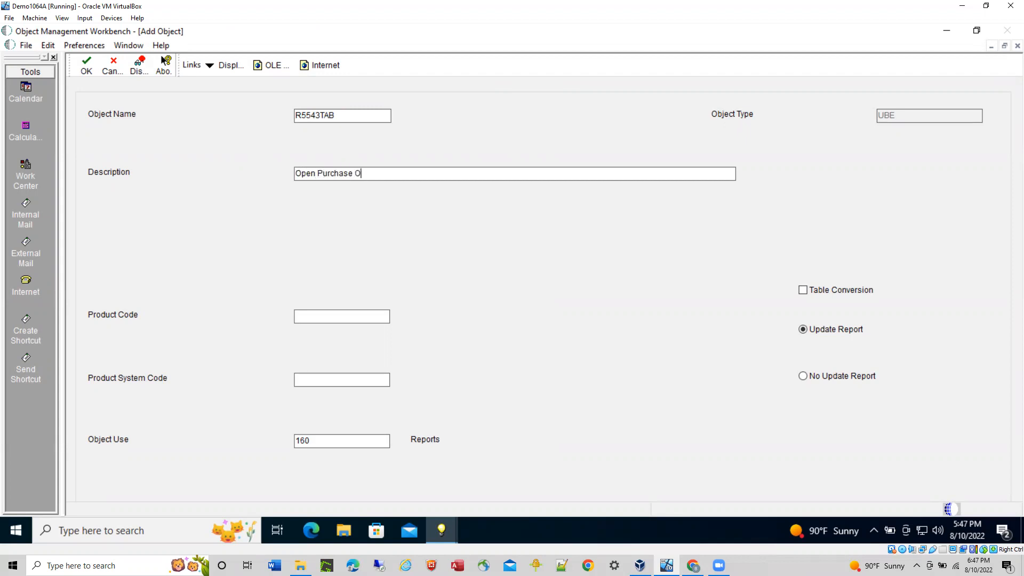
text(rder Listing)
- Set the product code and product system code to 55 and the object use to 161, and create the object
key(Tab)
text(55)
key(Tab)
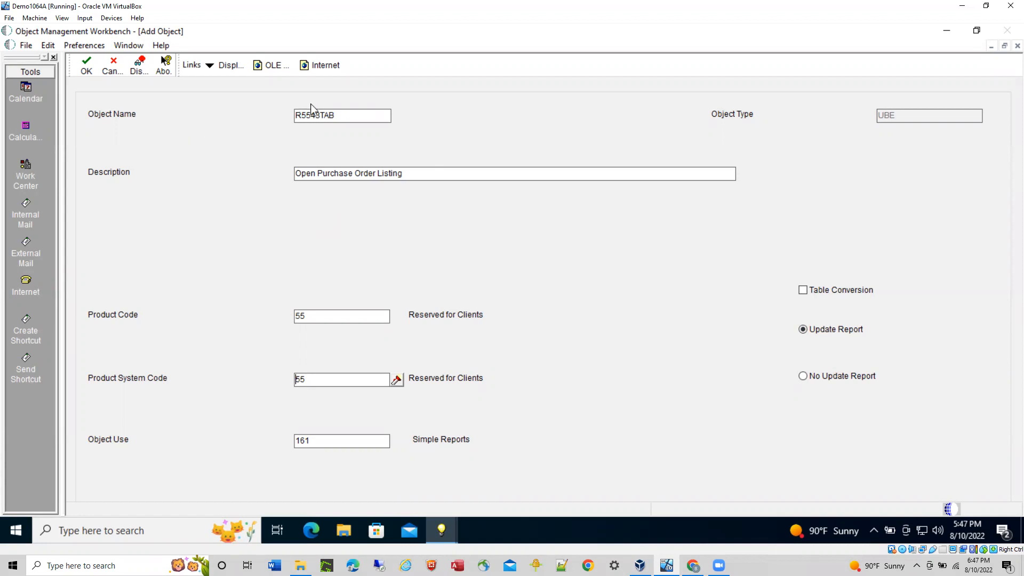
click(85, 71)
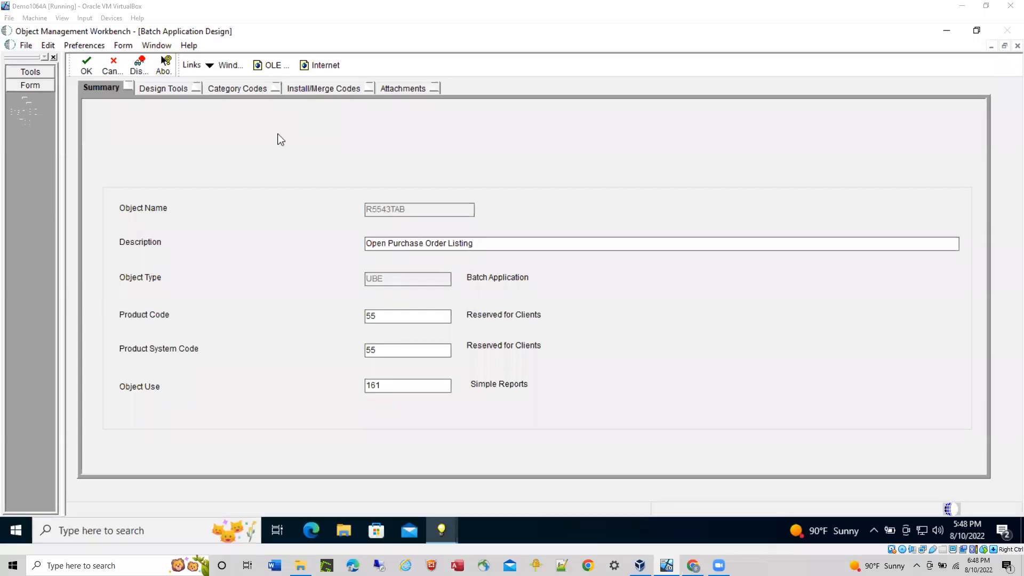
- Open the report's design tool and choose the Tabular style with a page header containing the default informational fields
click(163, 89)
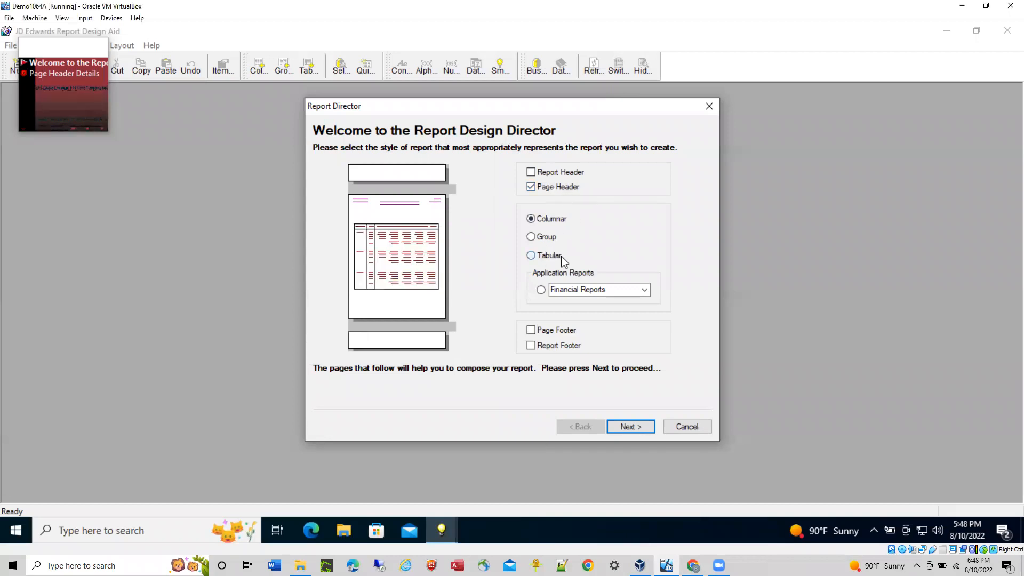
click(532, 256)
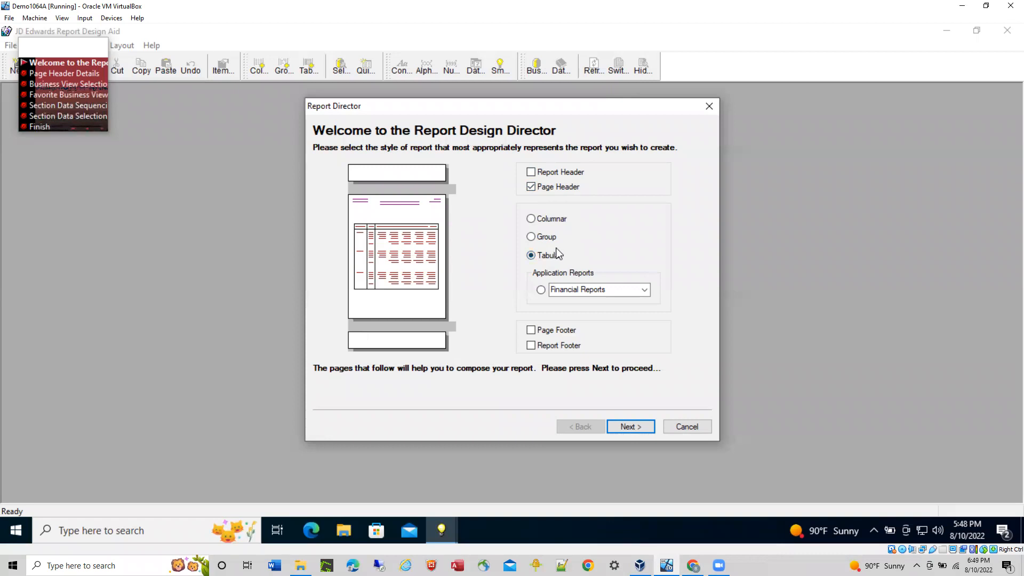
click(634, 425)
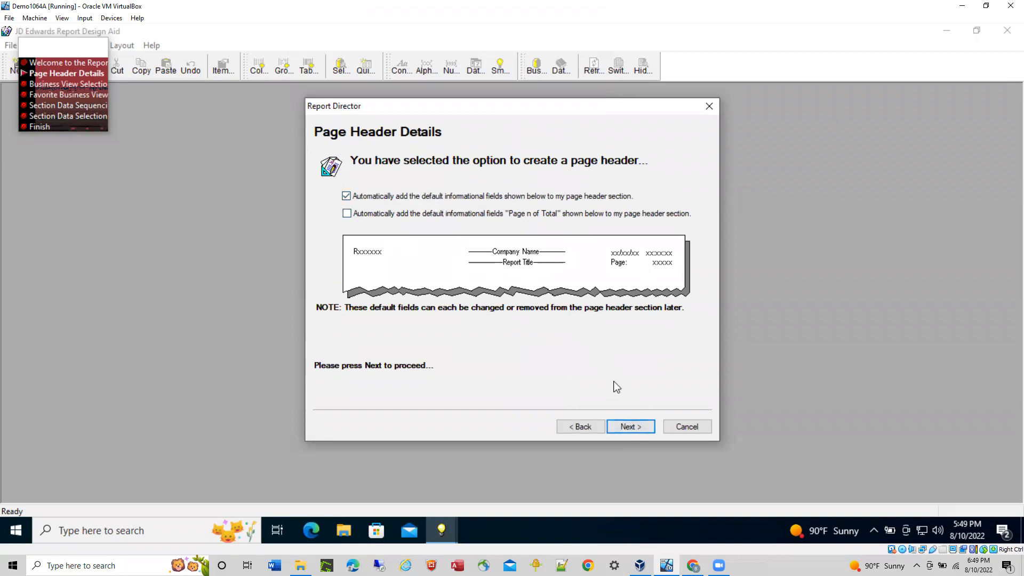
click(631, 429)
- Find business view V4311A by object name and assign it to the report section
click(405, 322)
click(628, 428)
click(538, 220)
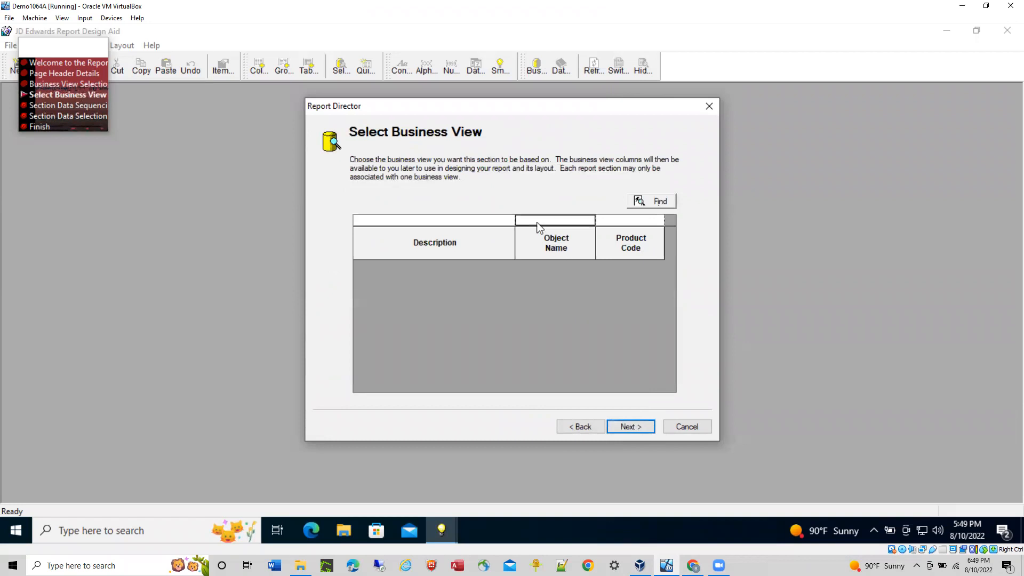
text(v4311A)
click(648, 202)
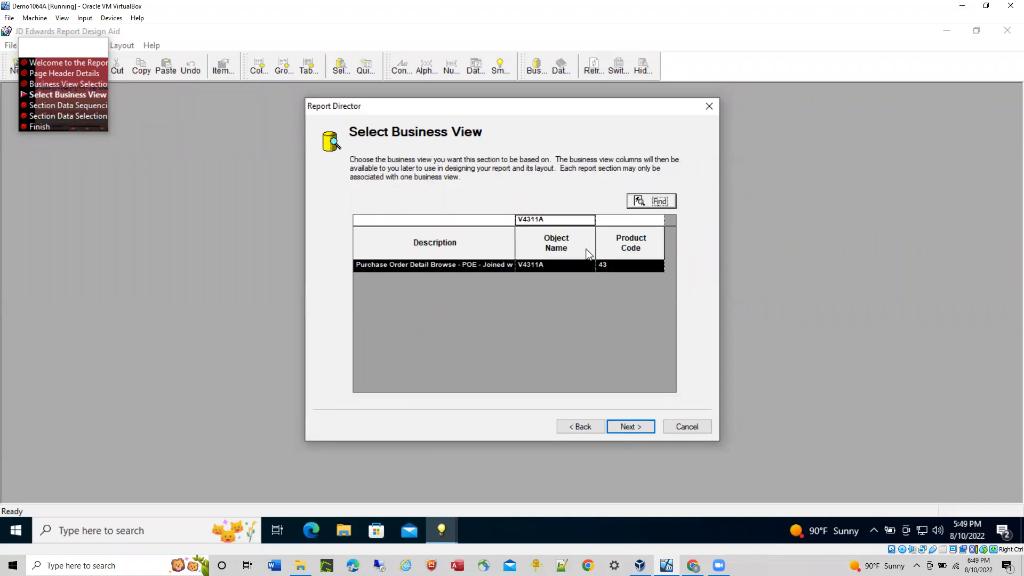
click(475, 263)
click(631, 426)
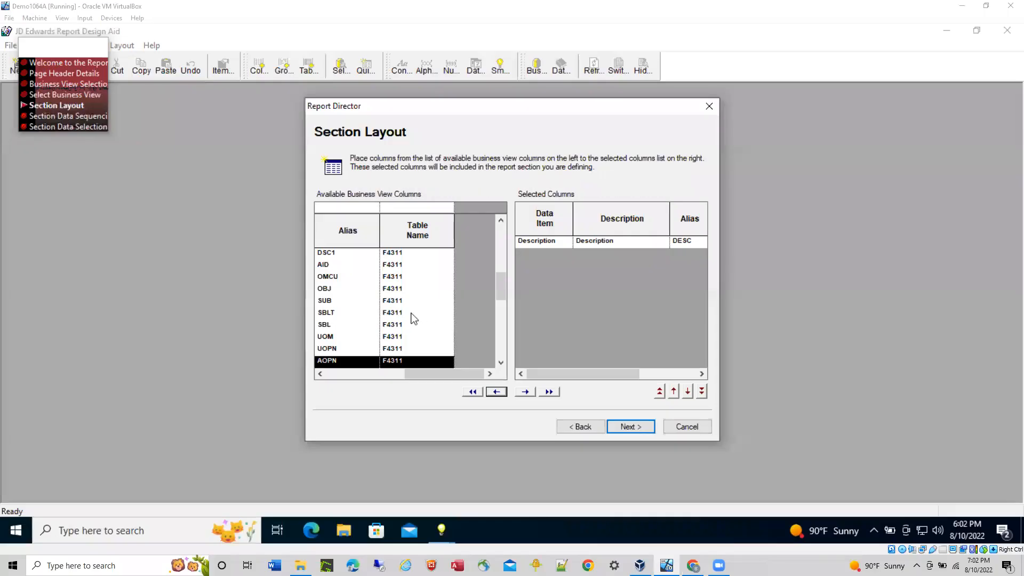
- Add the DCTO column from table F4311 to the section's selected columns
scroll(414, 318, up, 3)
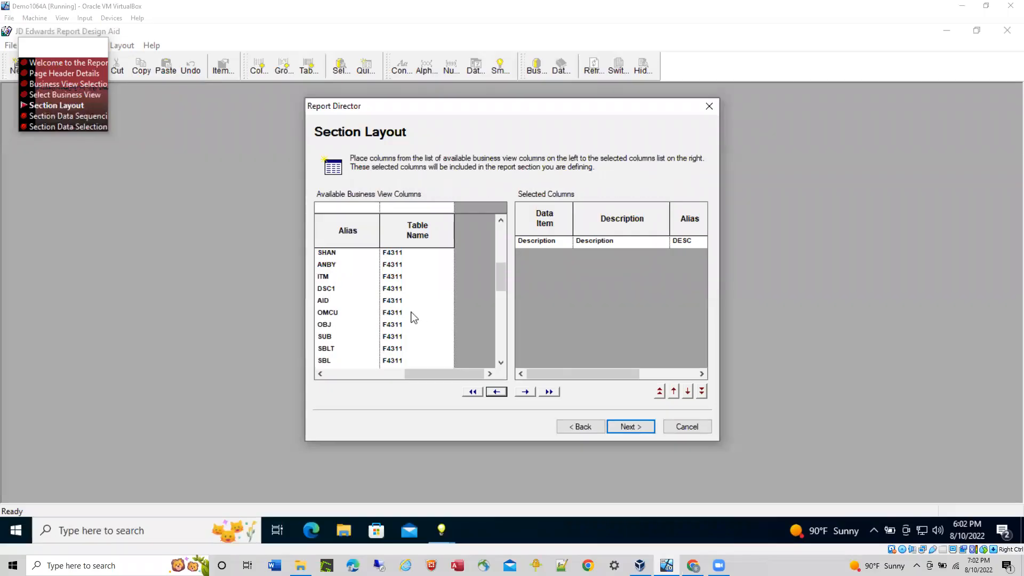
scroll(359, 324, up, 2)
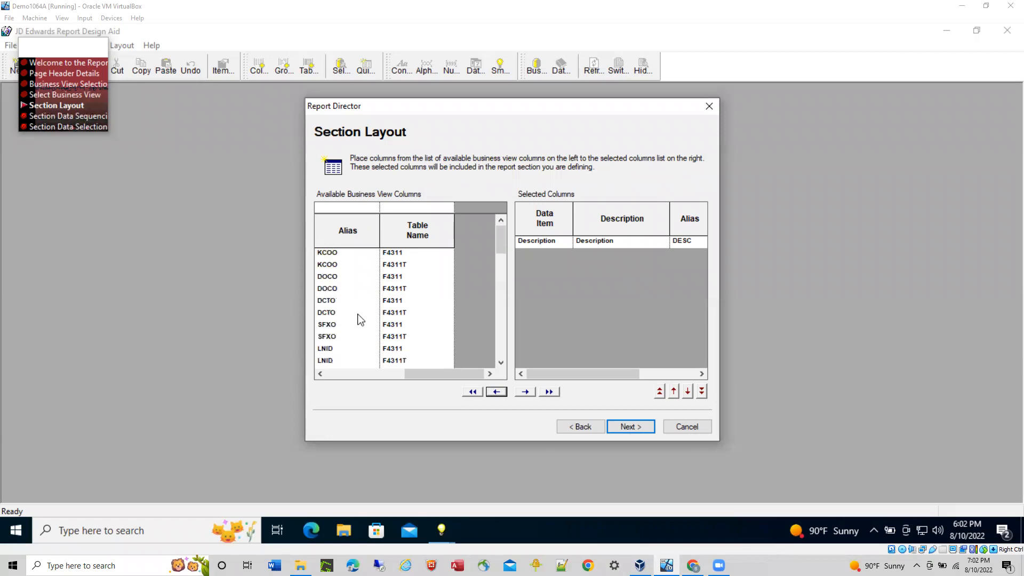
click(394, 302)
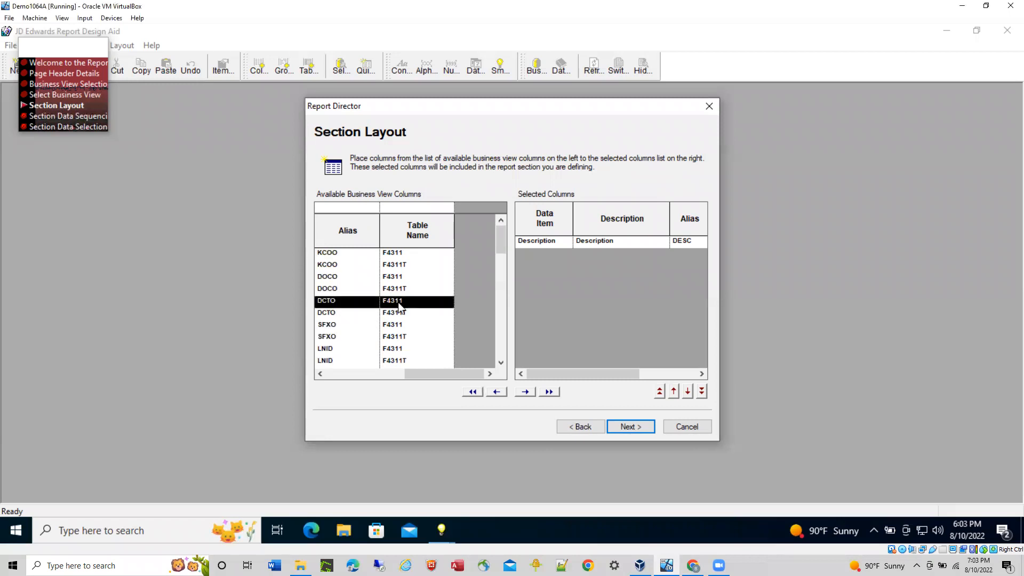
click(525, 392)
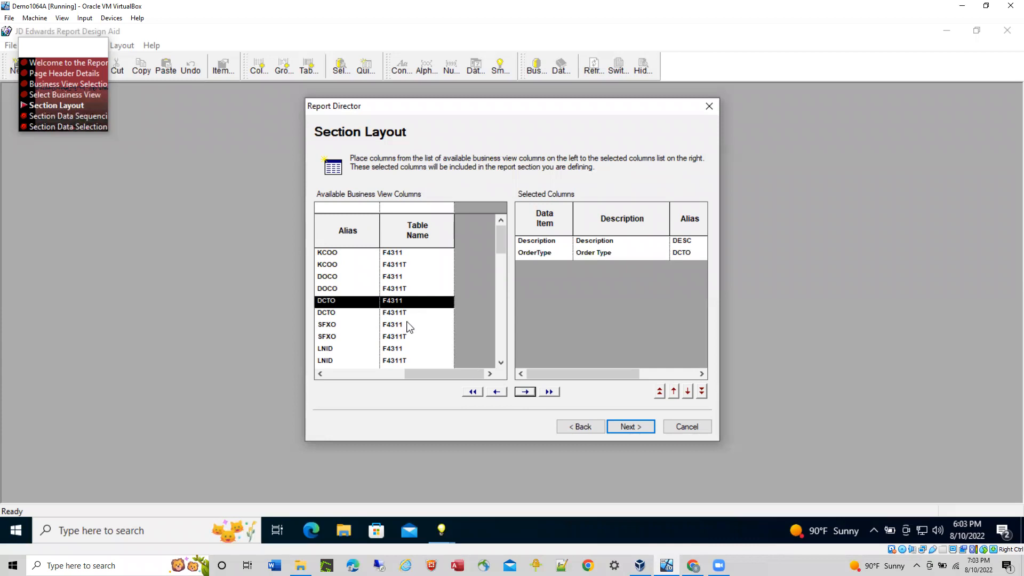
- Add the Address Number (AN8) column from table F4311 to the section's selected columns
scroll(409, 327, down, 3)
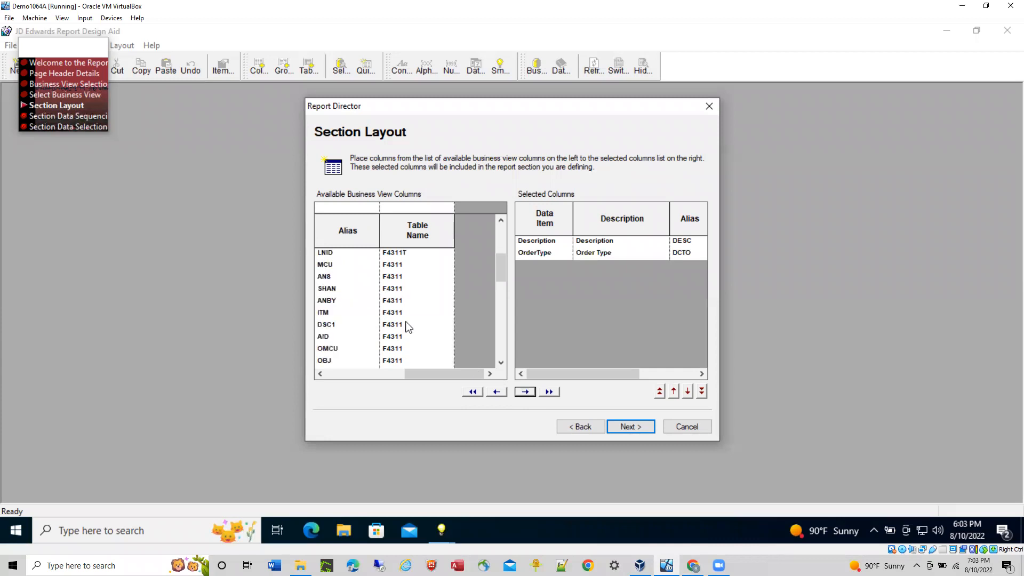
scroll(409, 327, down, 1)
scroll(409, 327, down, 1)
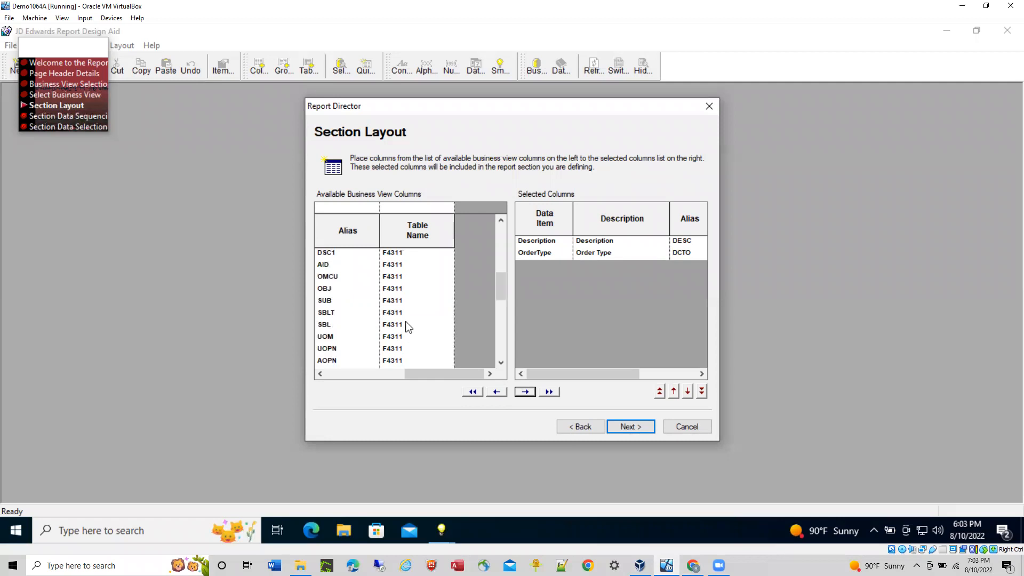
scroll(408, 327, up, 3)
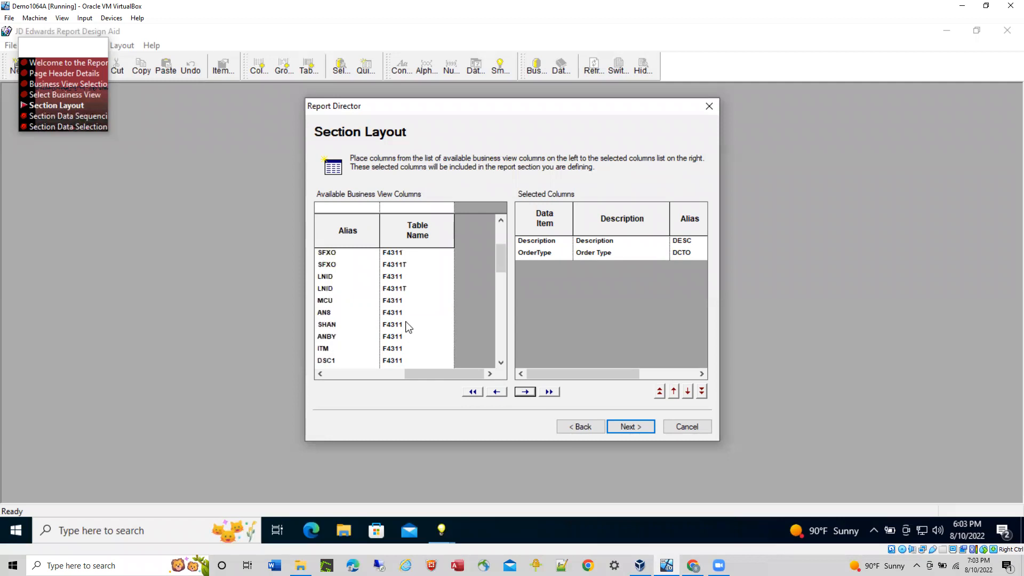
click(332, 315)
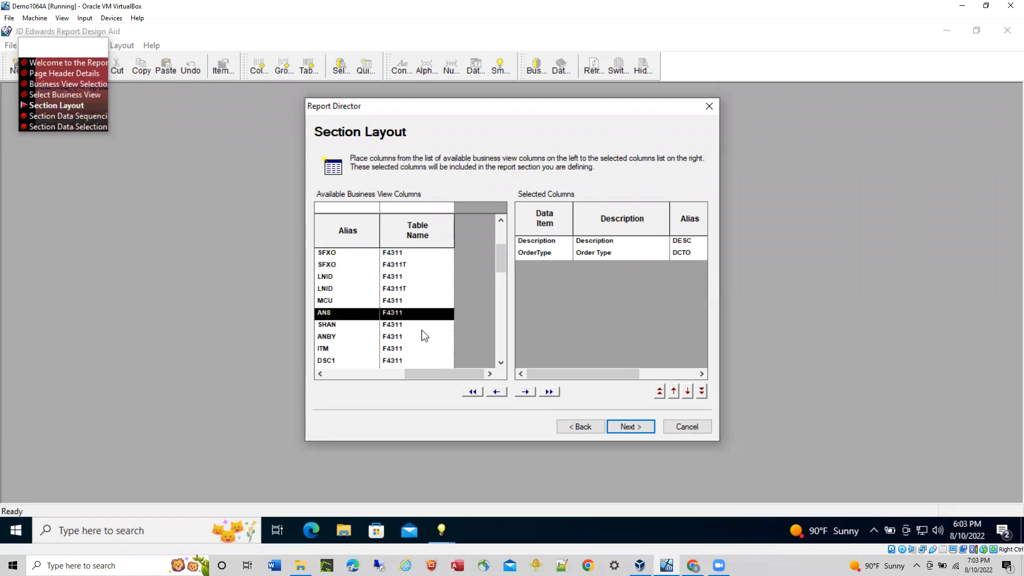
click(525, 392)
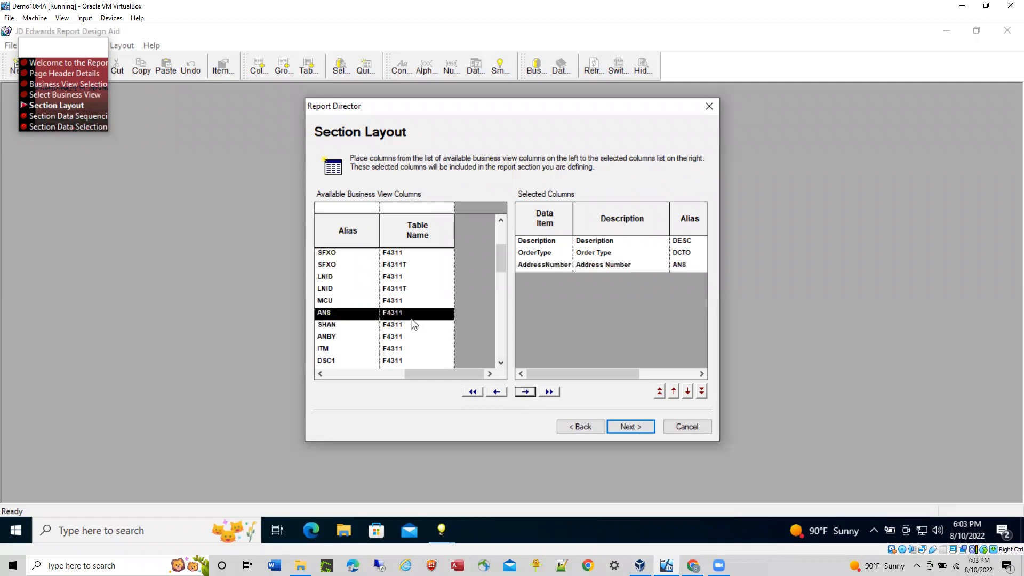
- Add the Amount - Open (AOPN) column from table F4311 to the section's selected columns
scroll(365, 299, down, 1)
scroll(366, 298, down, 2)
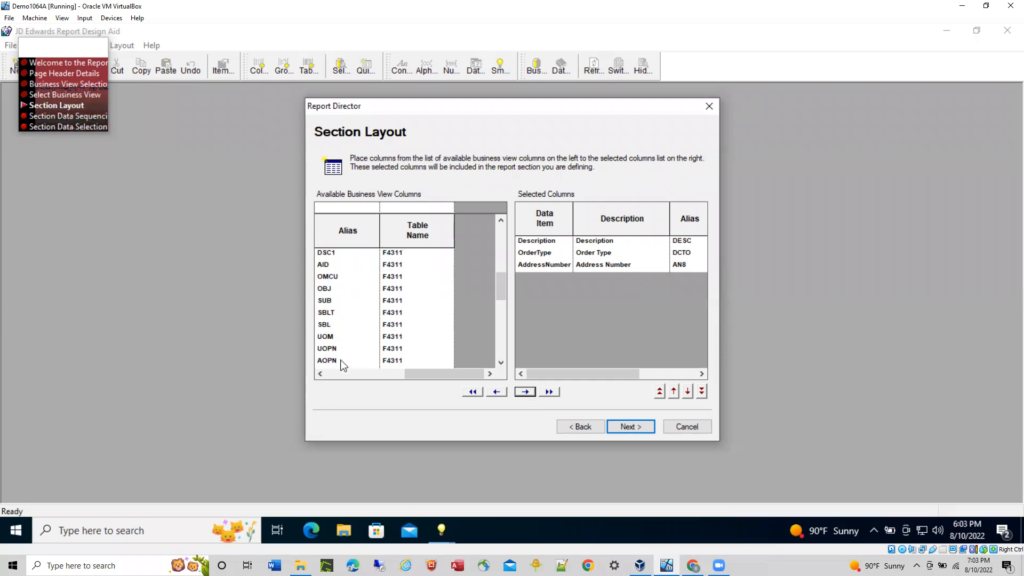
click(342, 362)
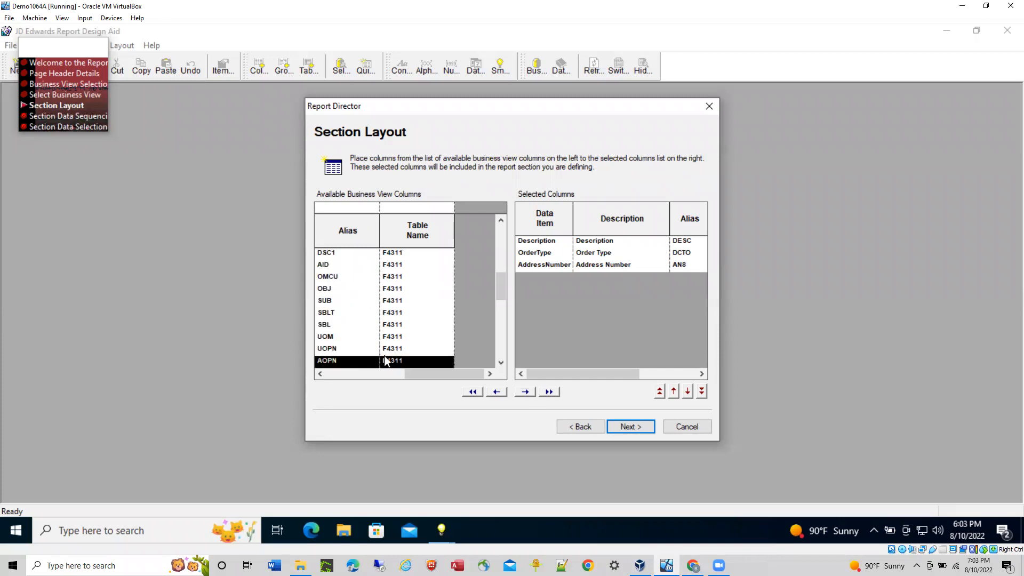
click(526, 393)
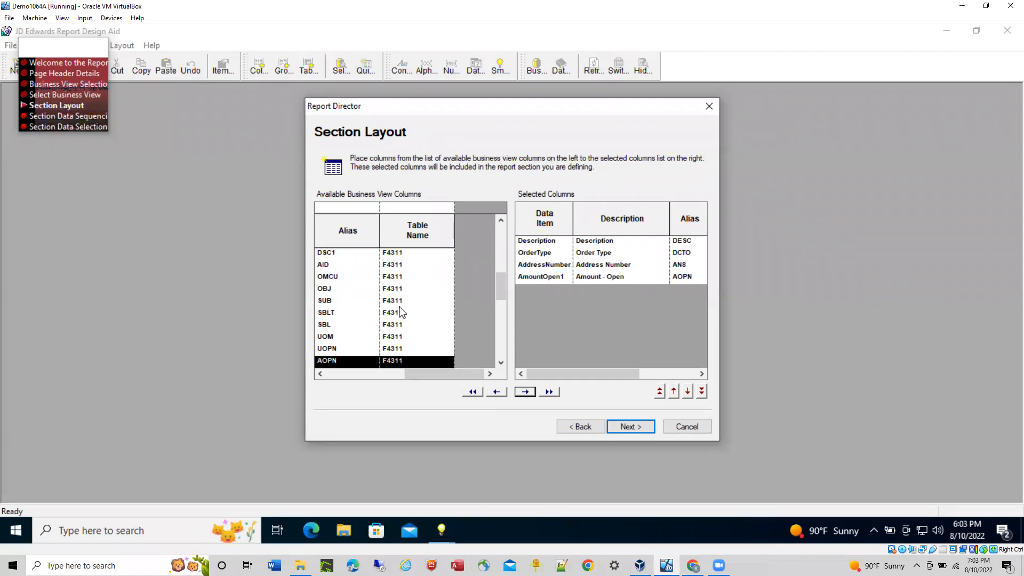
- Add the order date column TRDJ from table F4311 to the section layout and continue to the data sequencing
scroll(401, 312, up, 10)
scroll(401, 312, up, 1)
scroll(401, 312, down, 9)
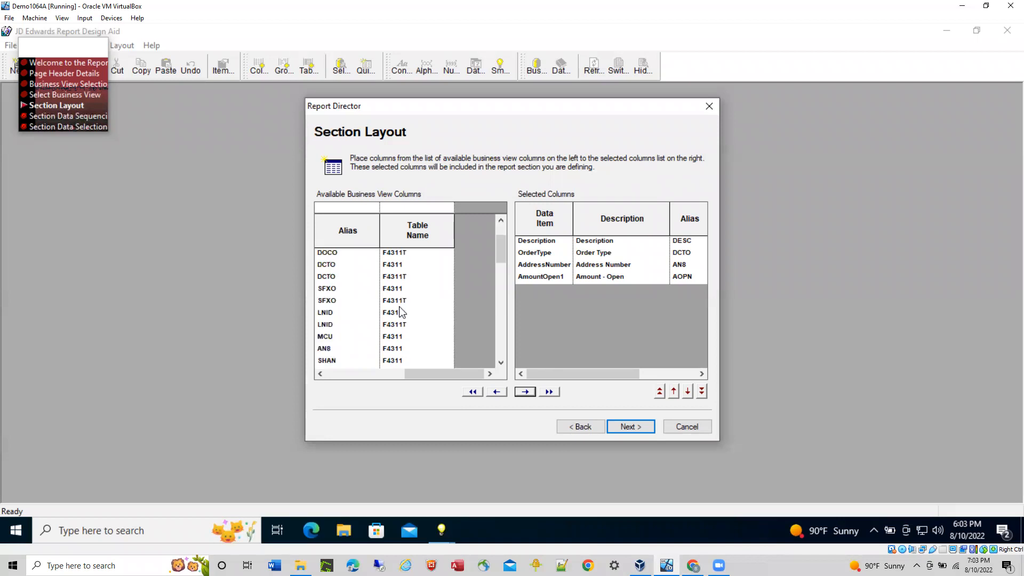
scroll(401, 312, down, 3)
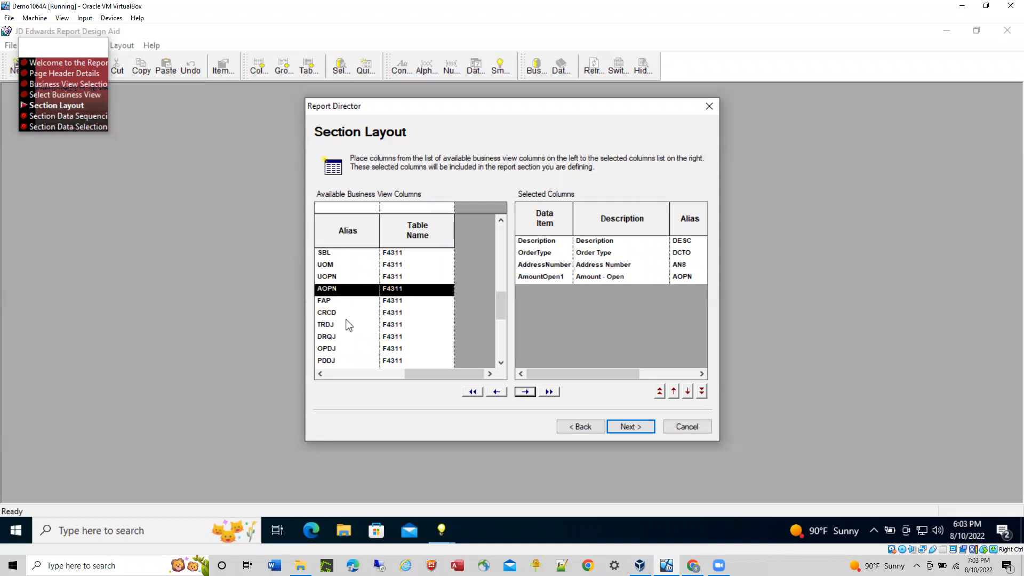
click(329, 324)
click(526, 392)
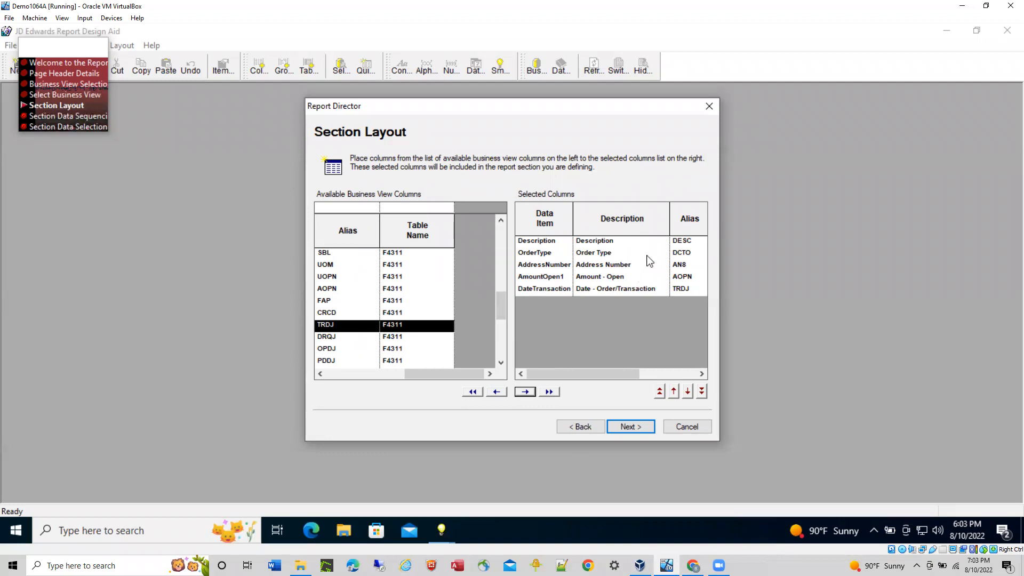
click(628, 429)
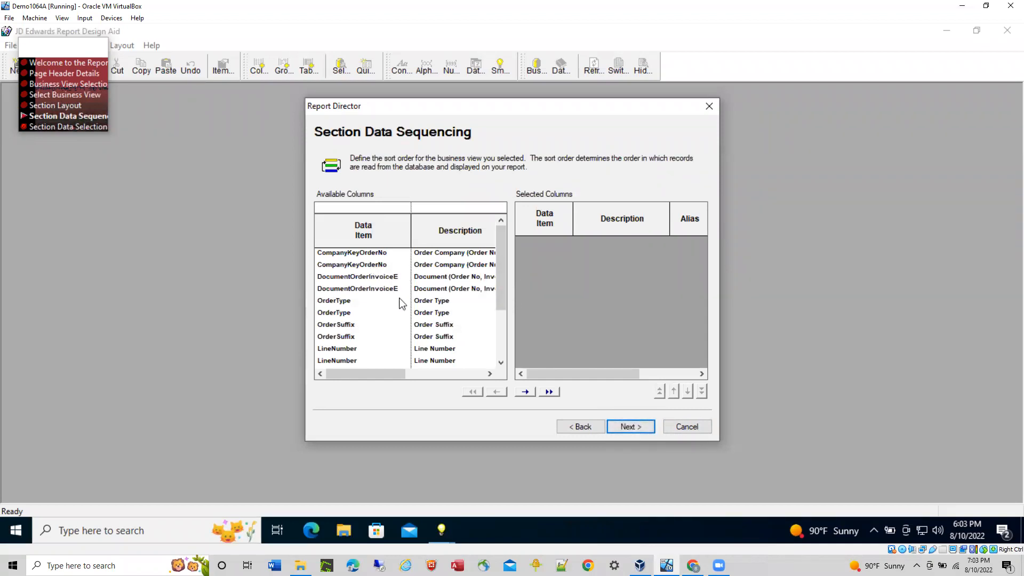
- Add the order number column DOCO from table F4311 as the first sort column
click(442, 375)
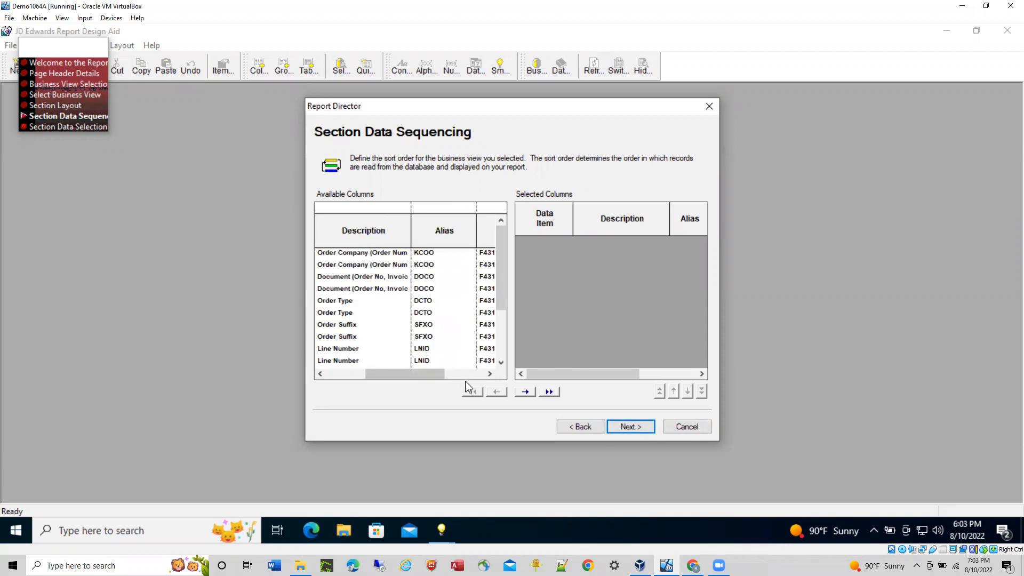
click(487, 374)
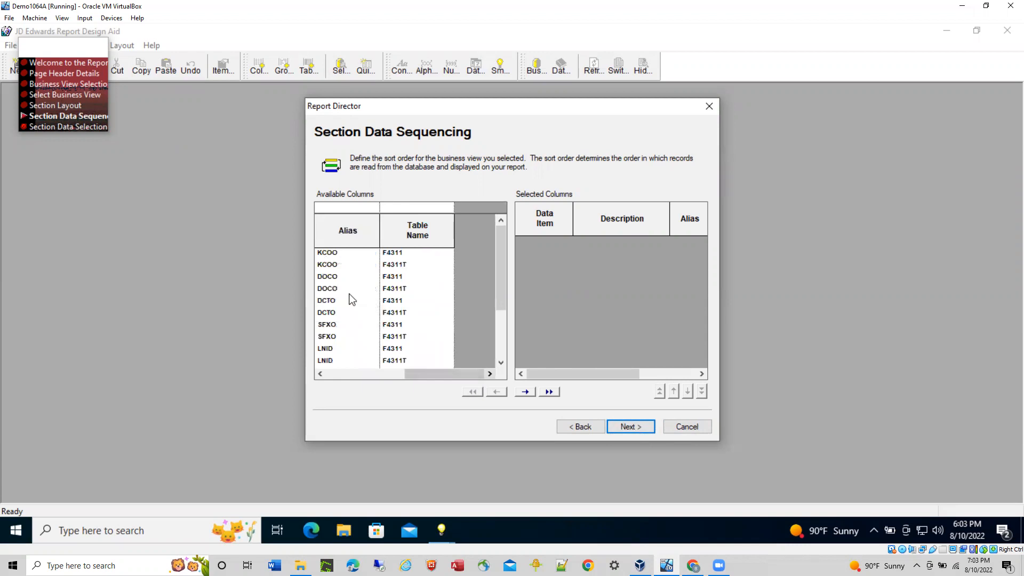
click(350, 278)
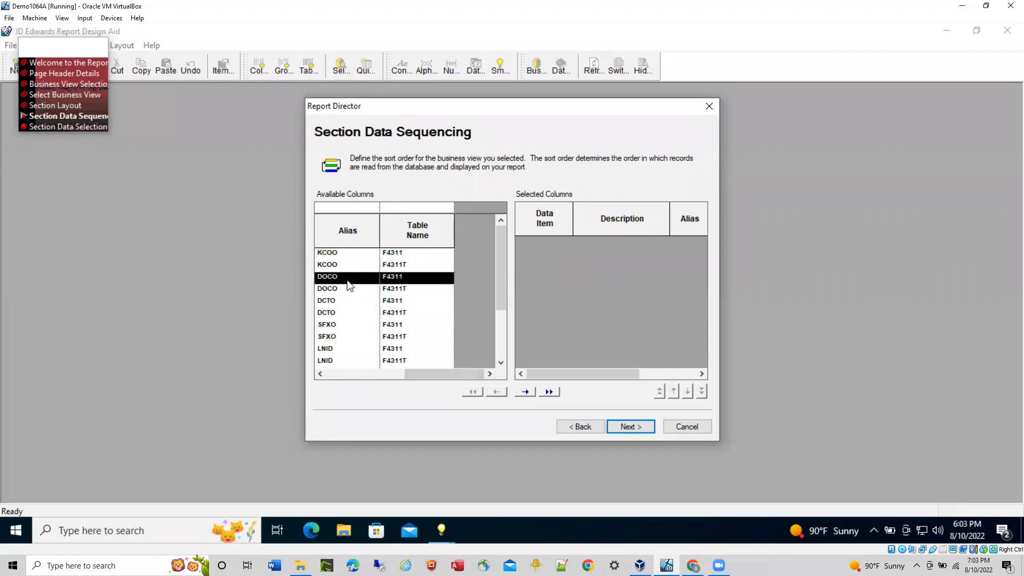
click(525, 392)
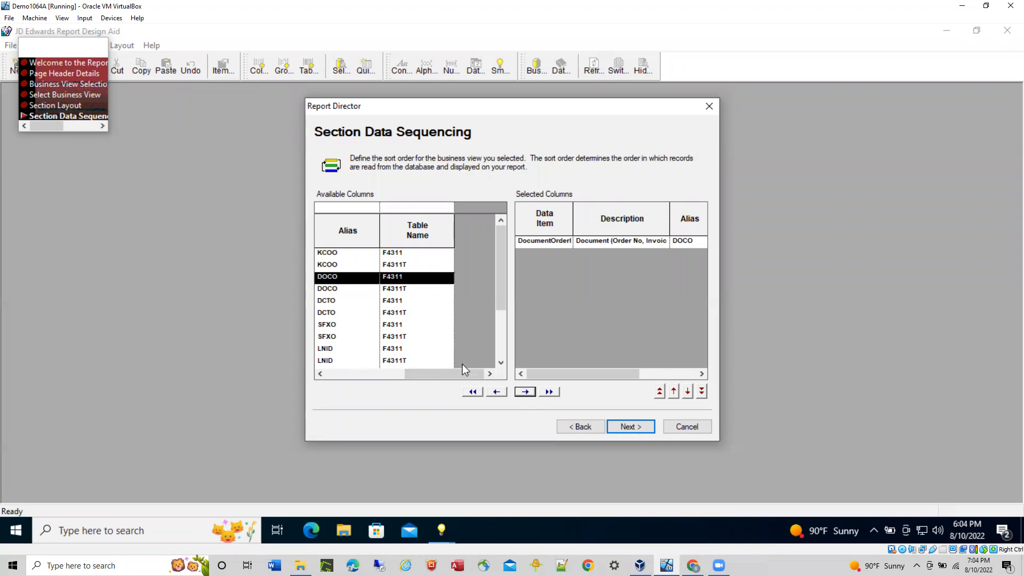
- Add the 2nd Item Number column LITM from table F4311 as the second sort column
click(501, 364)
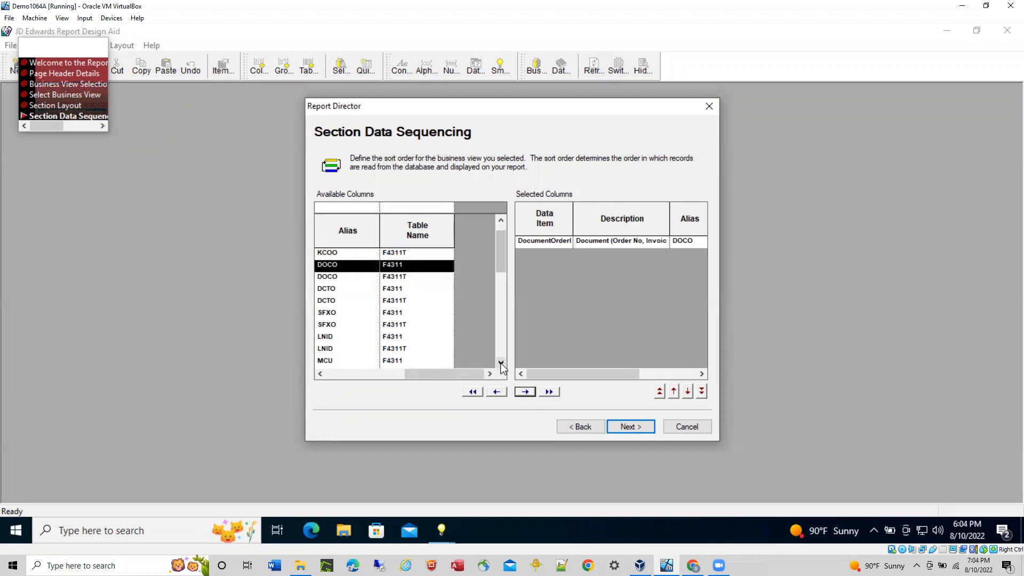
click(501, 364)
click(501, 364)
click(501, 363)
click(501, 363)
click(501, 363)
click(501, 363)
click(501, 363)
click(500, 363)
click(501, 363)
click(501, 364)
click(501, 363)
click(501, 364)
click(501, 364)
click(501, 363)
click(501, 363)
click(500, 364)
click(501, 363)
click(500, 363)
click(501, 363)
click(501, 363)
click(500, 363)
click(501, 364)
click(501, 364)
click(501, 363)
click(501, 363)
click(501, 363)
click(500, 363)
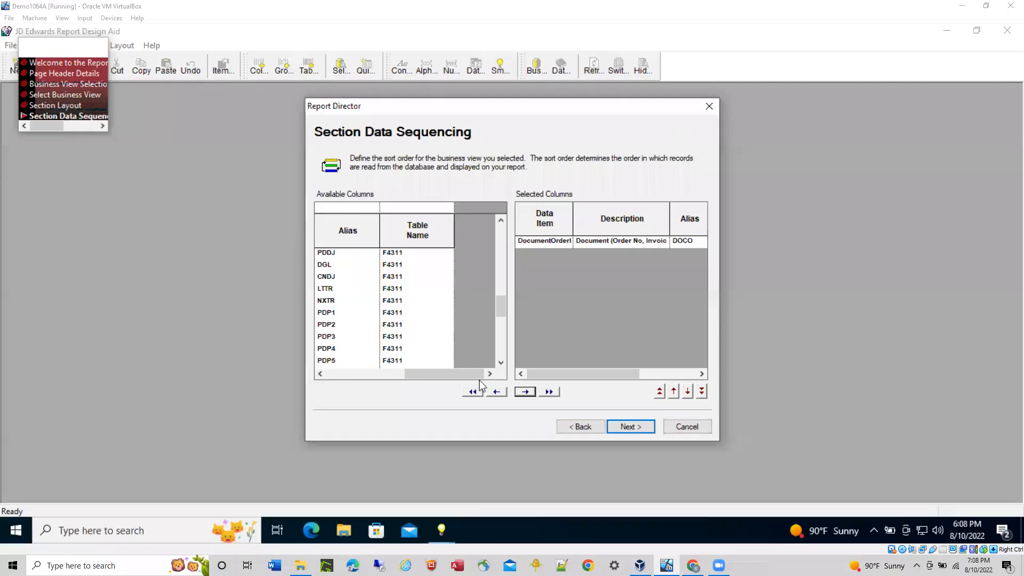
click(501, 363)
click(500, 363)
click(501, 363)
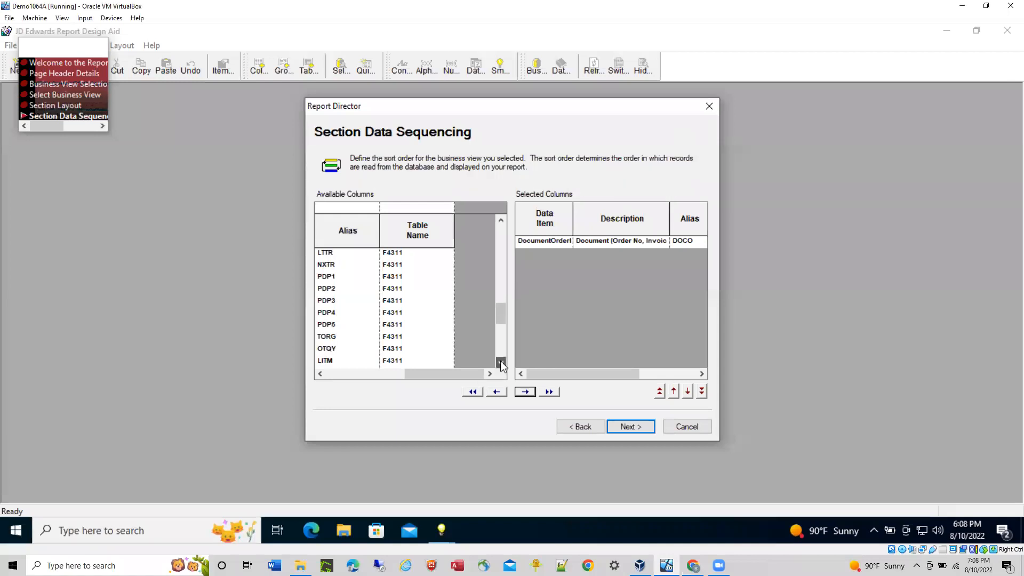
click(501, 363)
click(327, 348)
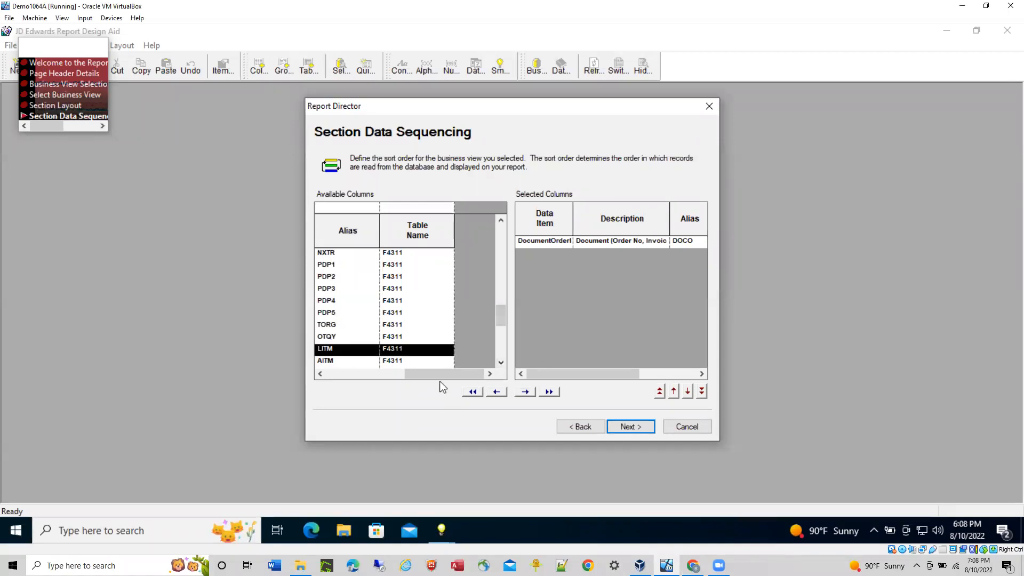
click(525, 392)
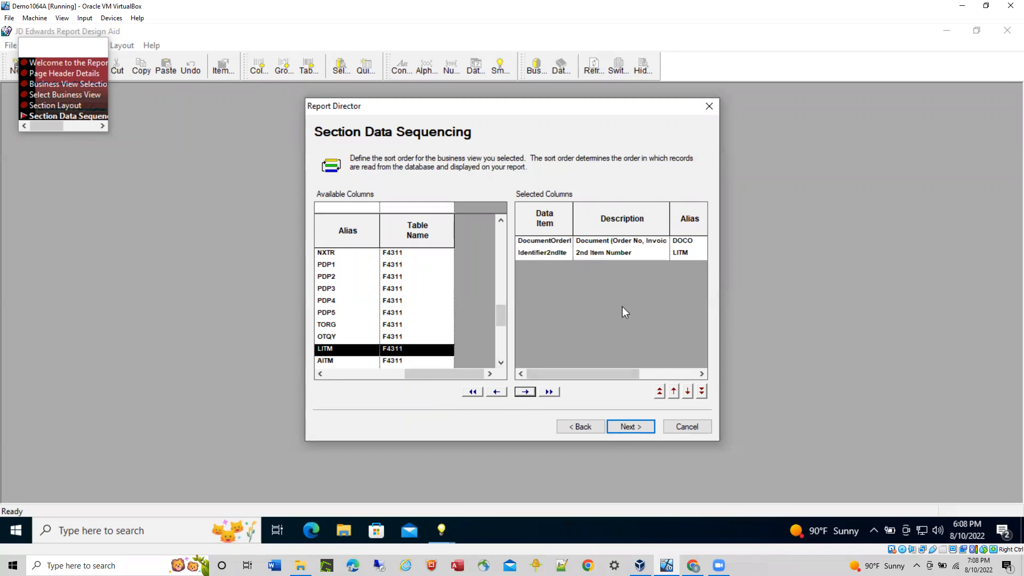
- Continue to the sort properties and set a level break on the 2nd Item Number (LITM) column
click(635, 426)
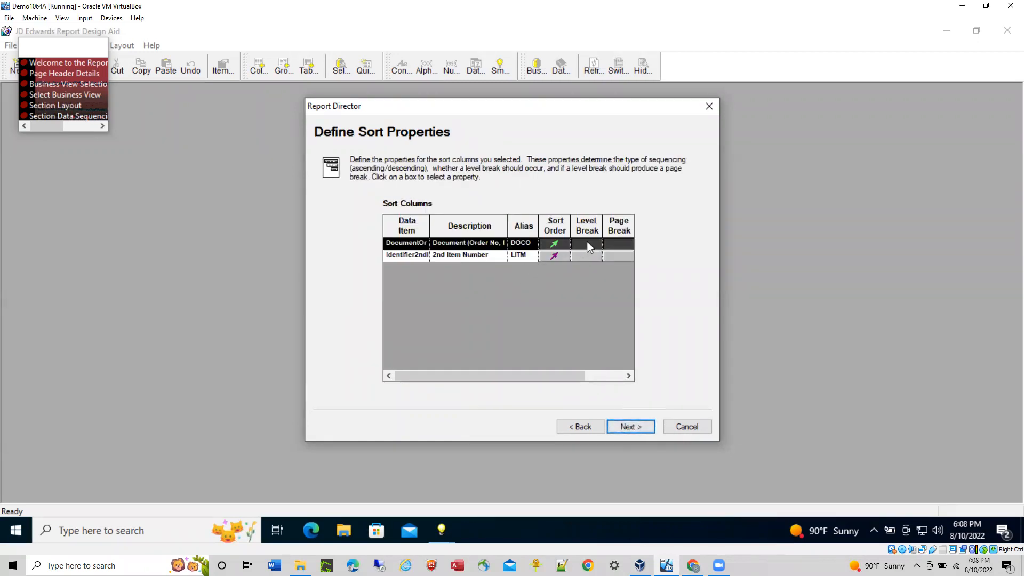
click(587, 256)
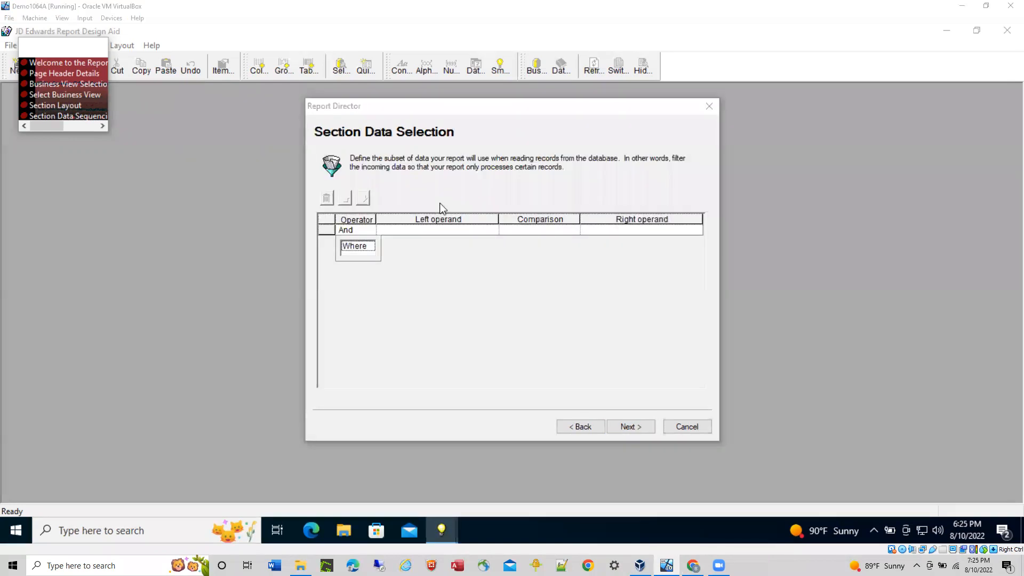
- Define the data selection condition Where Amount - Open (F4311)(AOPN) is greater than <Zero>
click(359, 249)
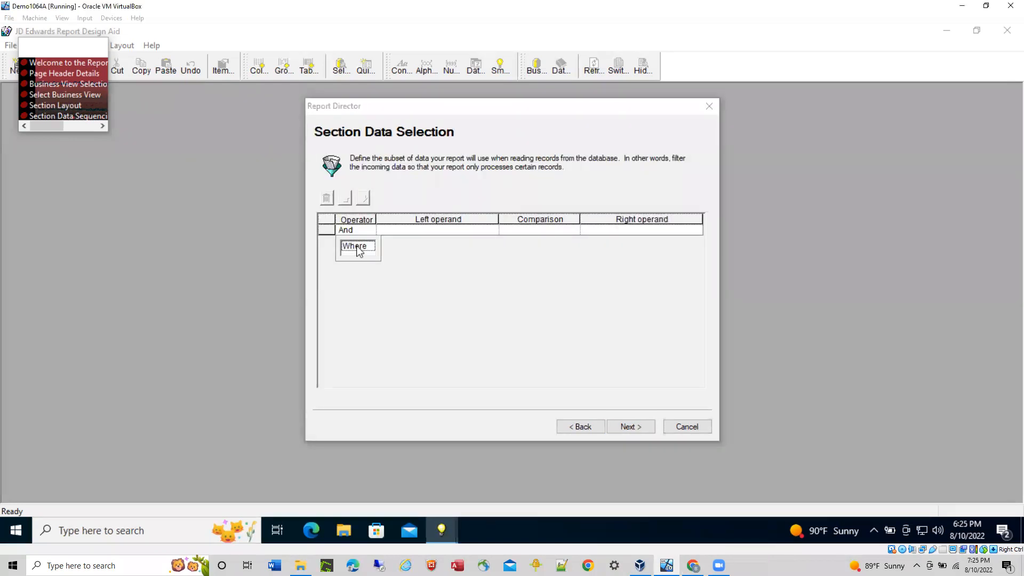
click(356, 247)
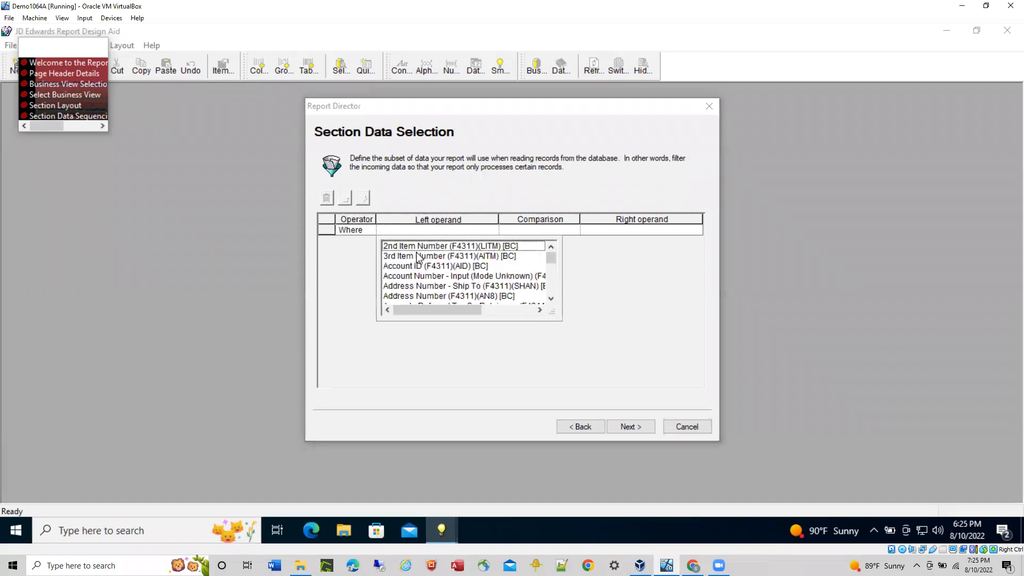
scroll(424, 272, down, 4)
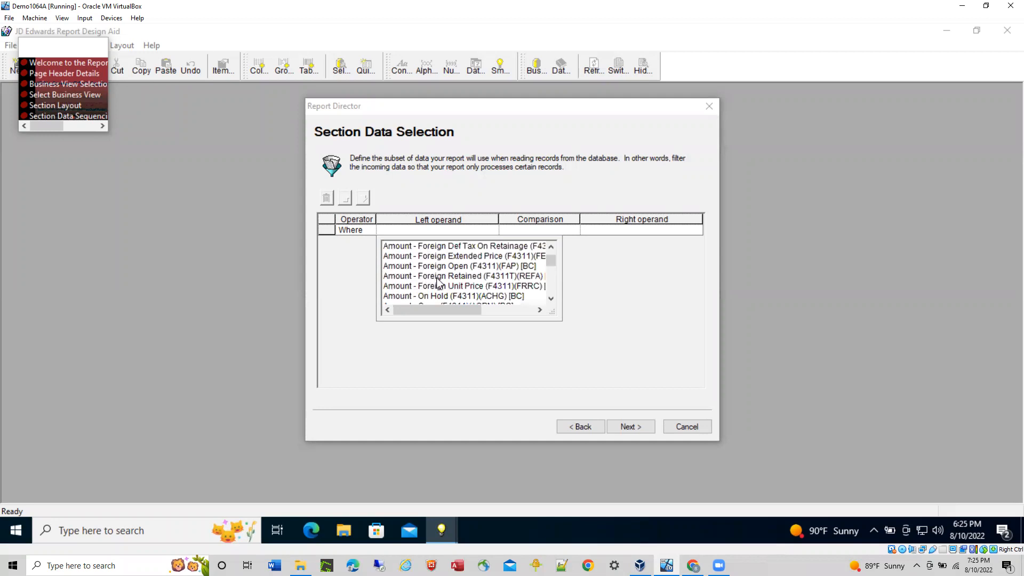
scroll(437, 283, down, 1)
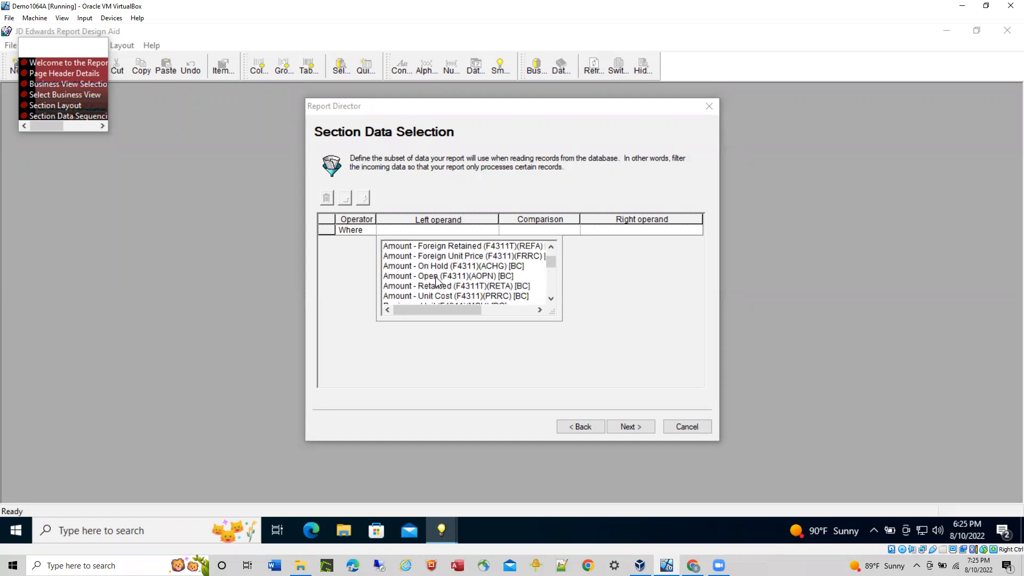
click(438, 276)
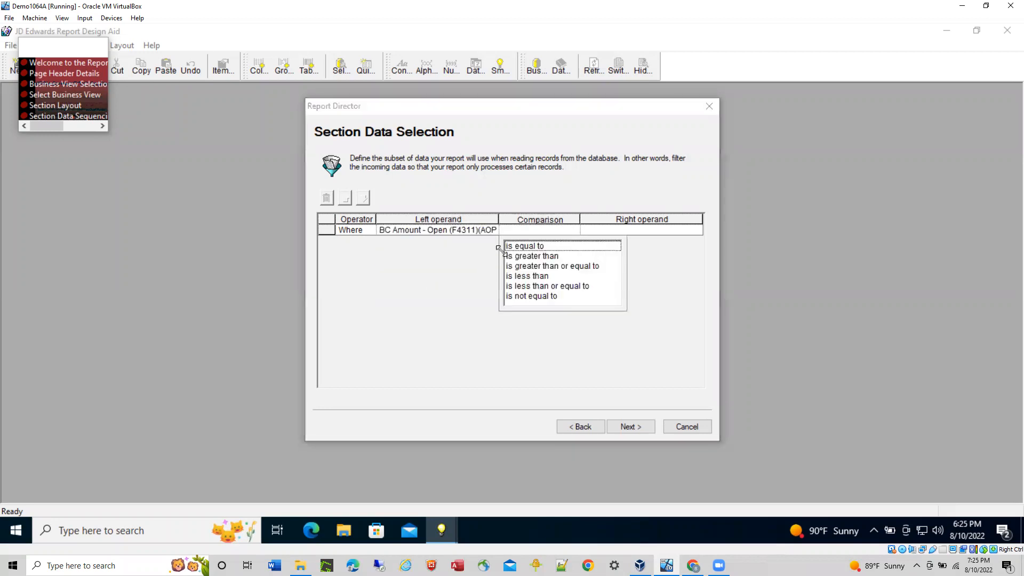
click(535, 257)
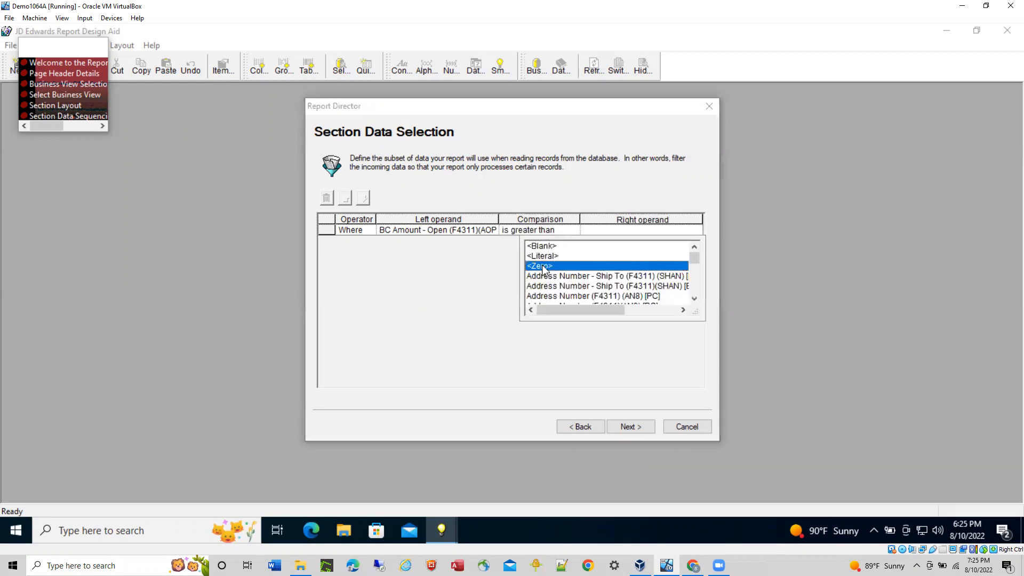
click(542, 267)
- Add an And condition that Order Type (F4311)(DCTO) is equal to the literal single value OP
click(351, 258)
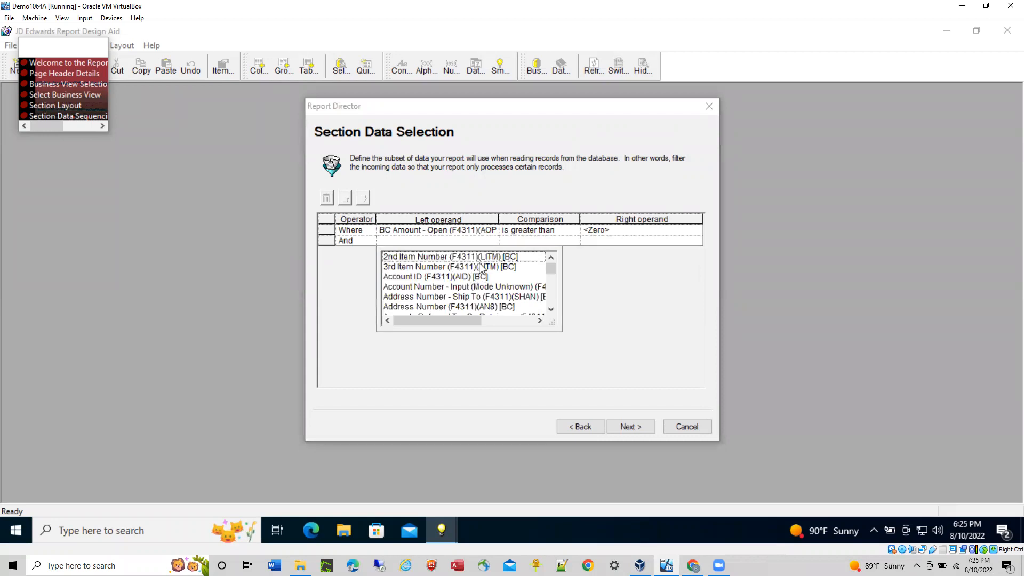
scroll(433, 280, down, 1)
scroll(432, 278, down, 15)
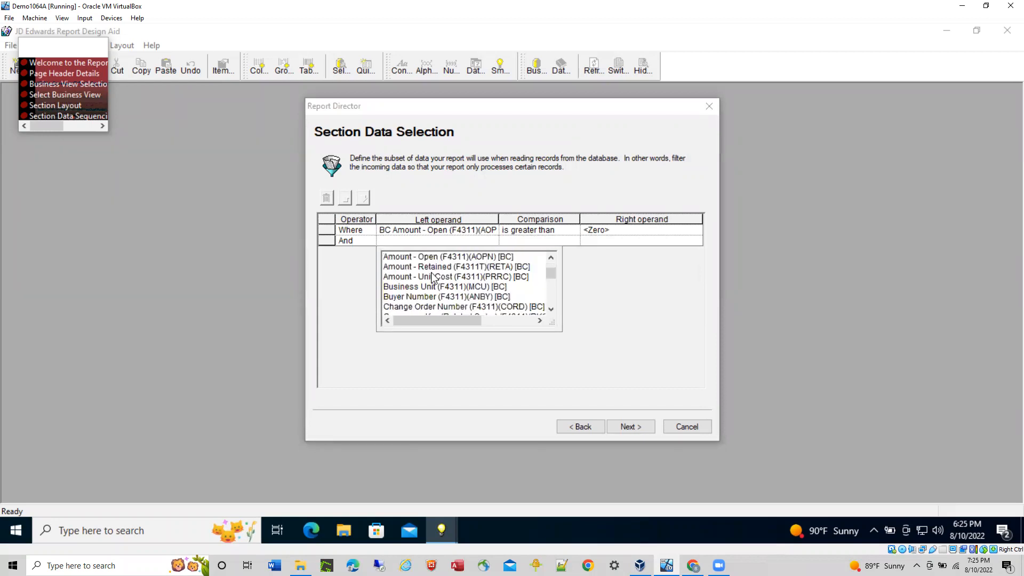
scroll(432, 287, down, 10)
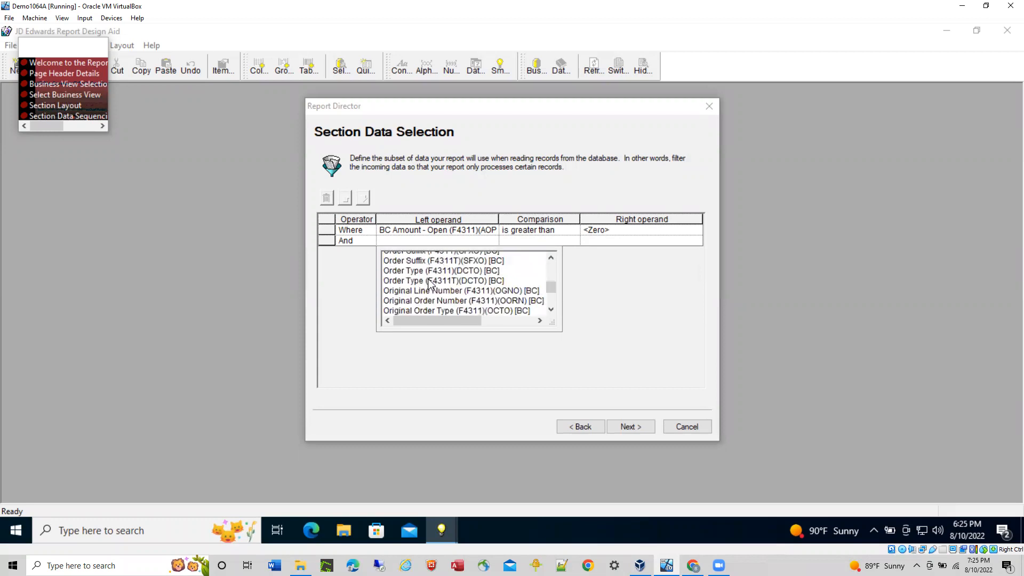
scroll(429, 280, up, 8)
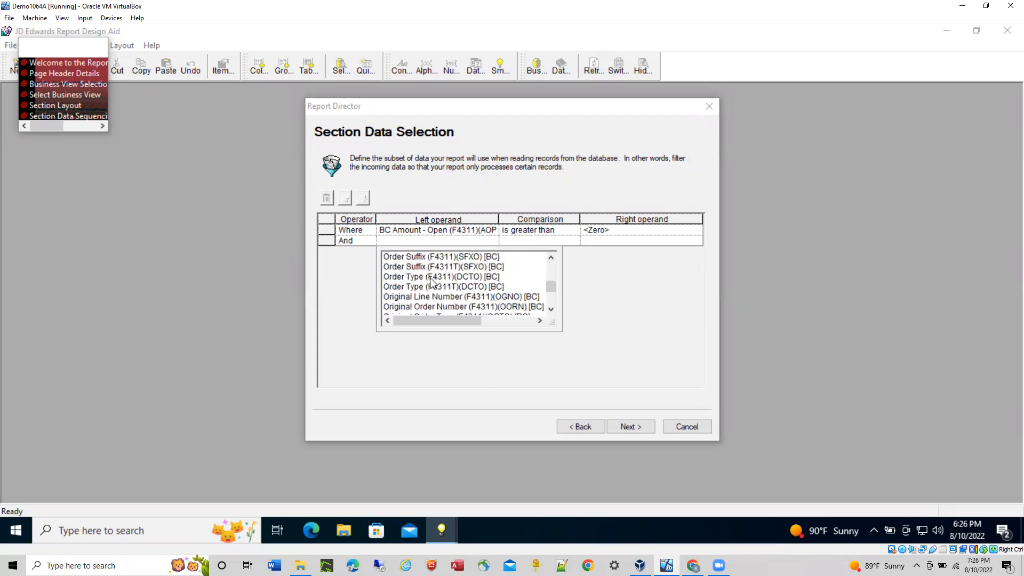
click(466, 279)
click(465, 278)
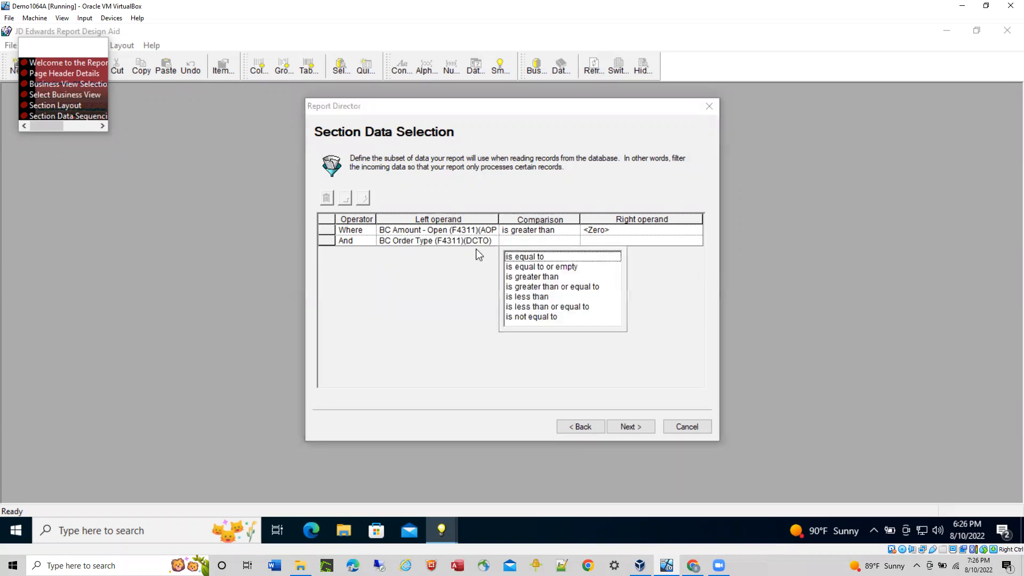
click(528, 260)
click(545, 267)
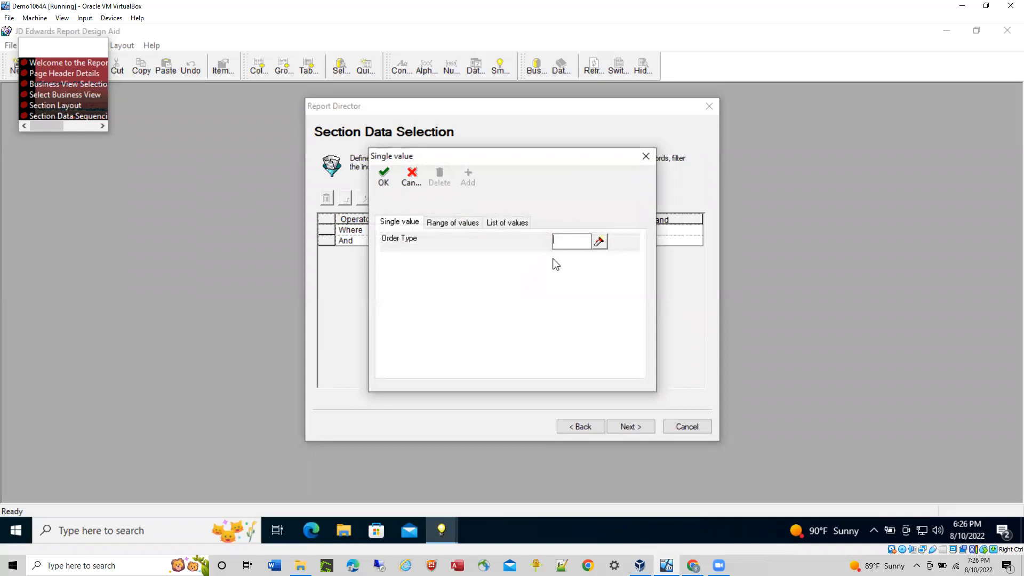
text(OP)
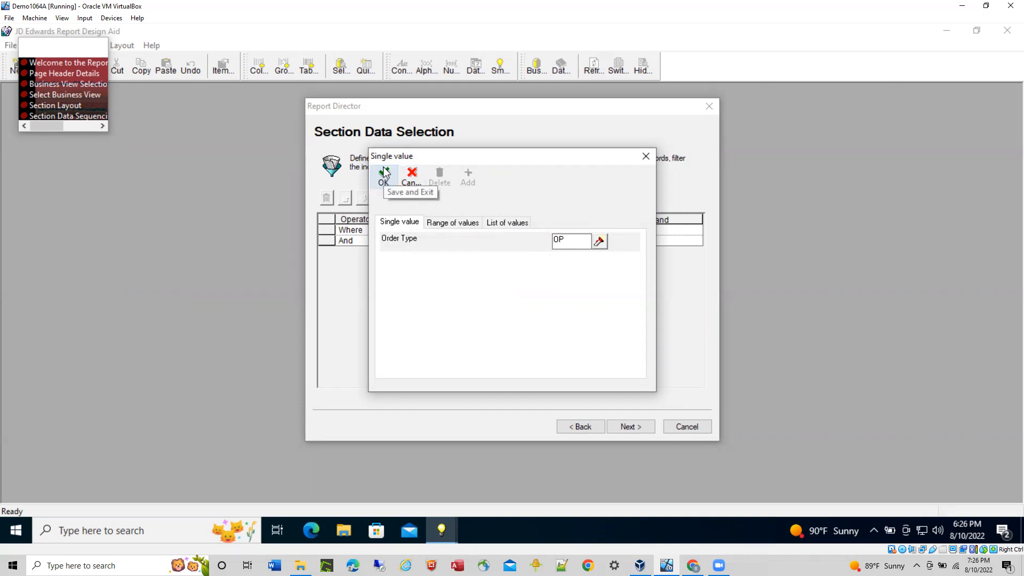
click(383, 176)
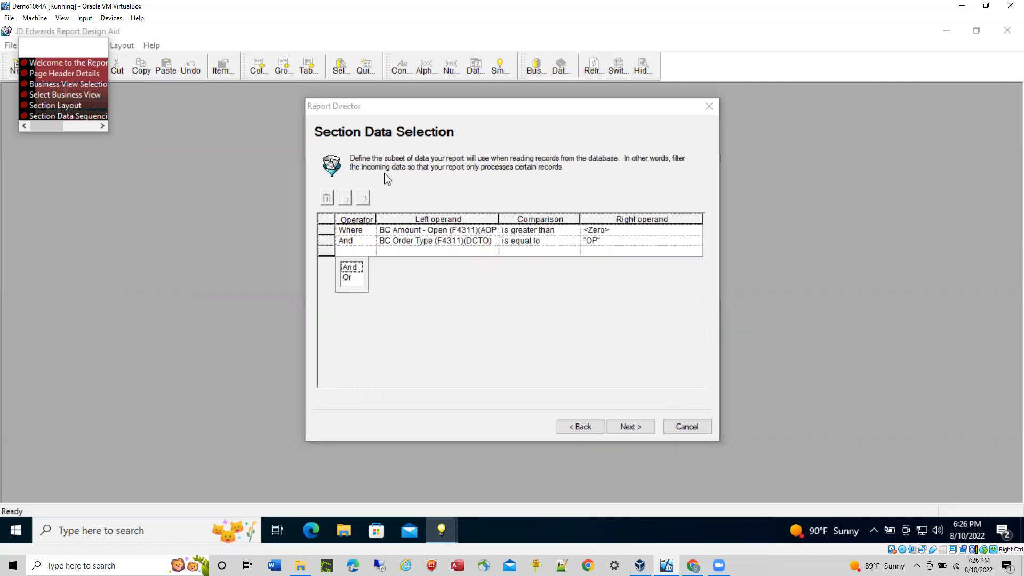
- Add an And condition that Status Code - Next (F4311)(NXTR) is not equal to the literal single value 999
click(348, 268)
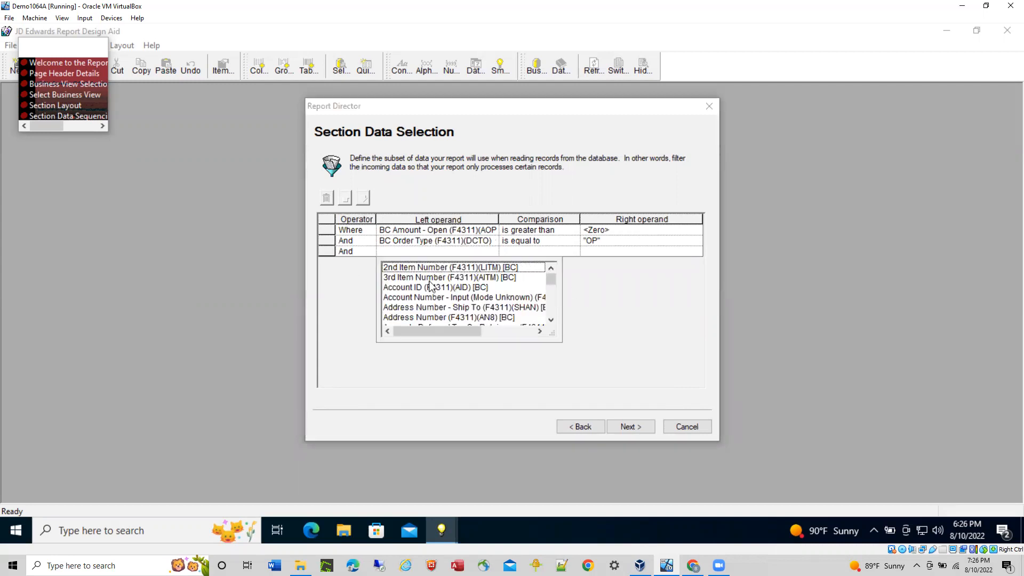
scroll(429, 286, down, 7)
scroll(429, 286, down, 6)
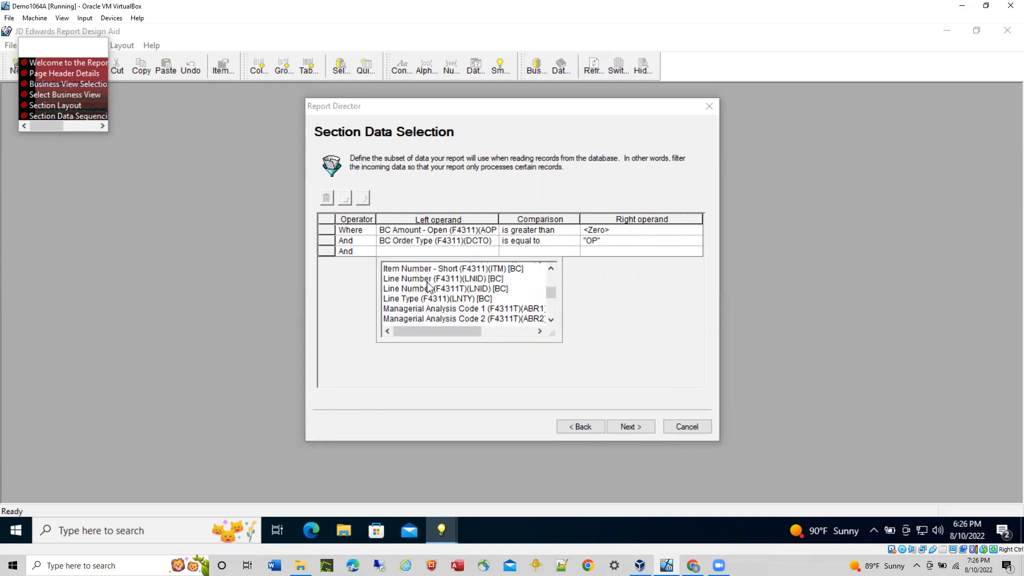
scroll(452, 297, down, 5)
scroll(452, 297, down, 8)
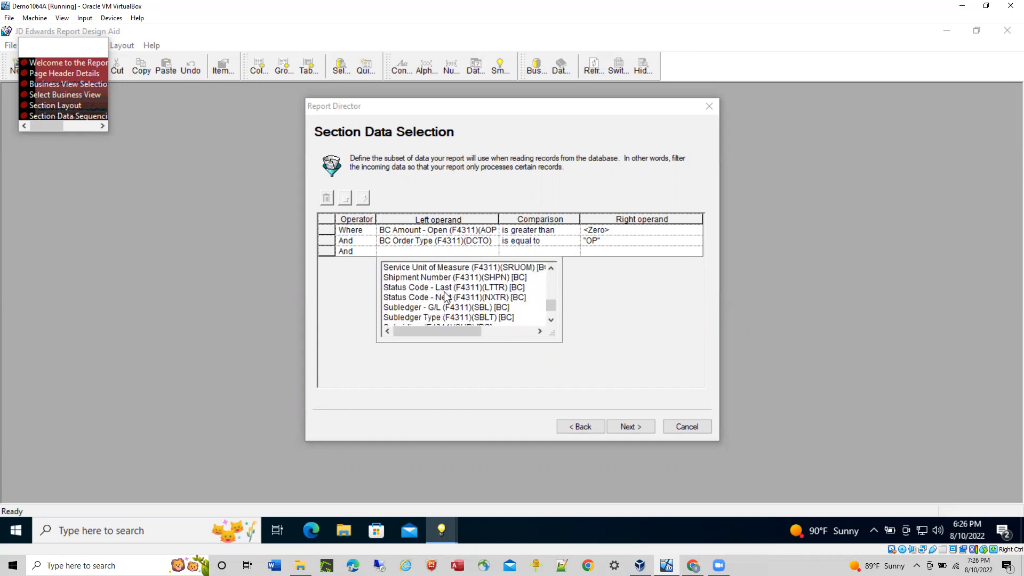
click(446, 297)
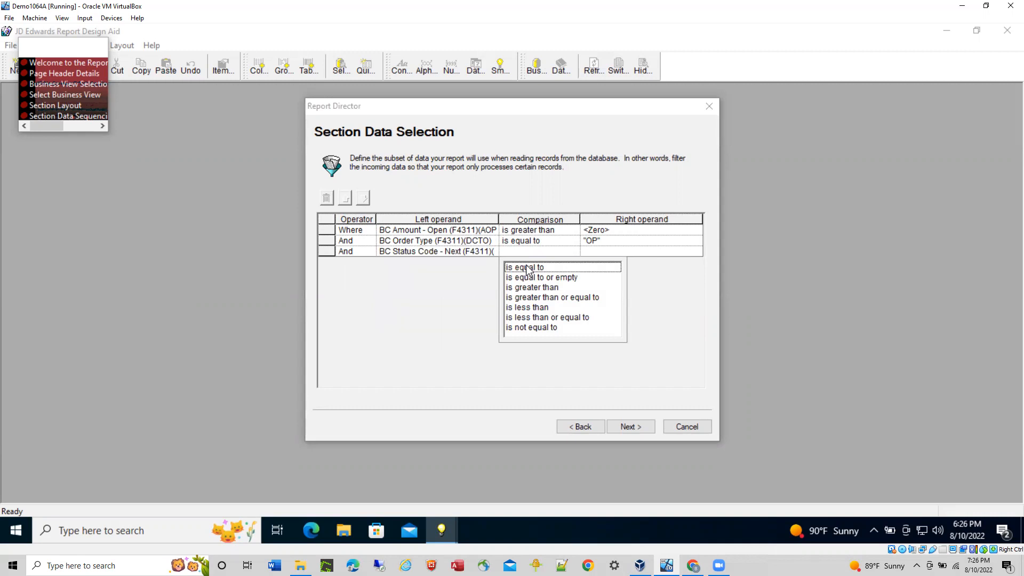
click(532, 328)
click(552, 278)
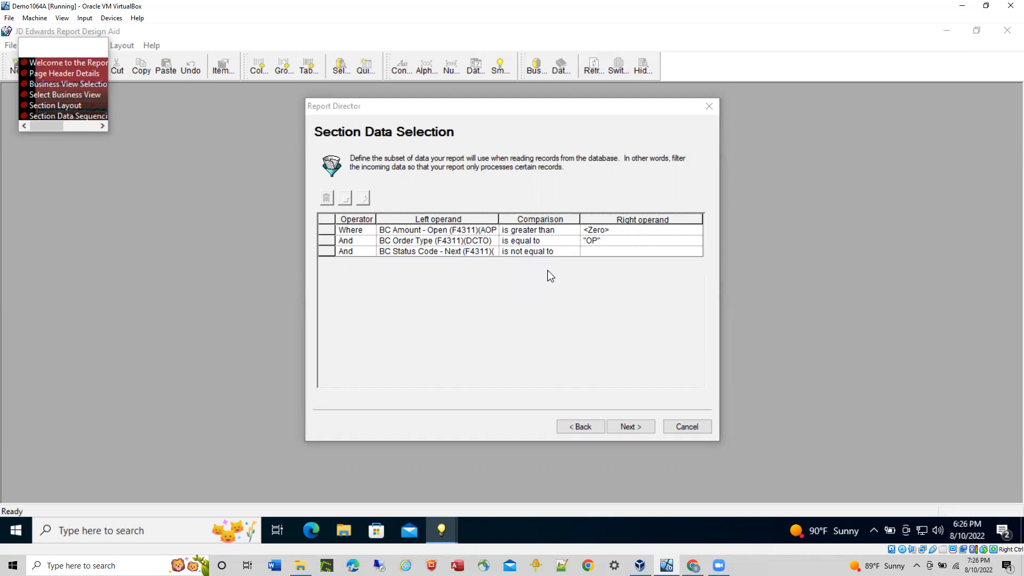
text(999)
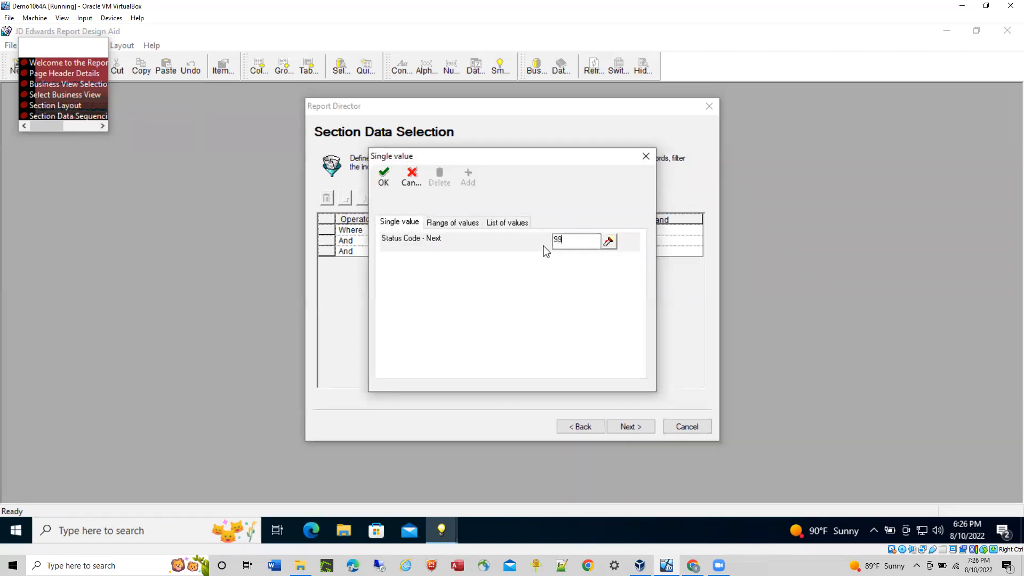
click(380, 175)
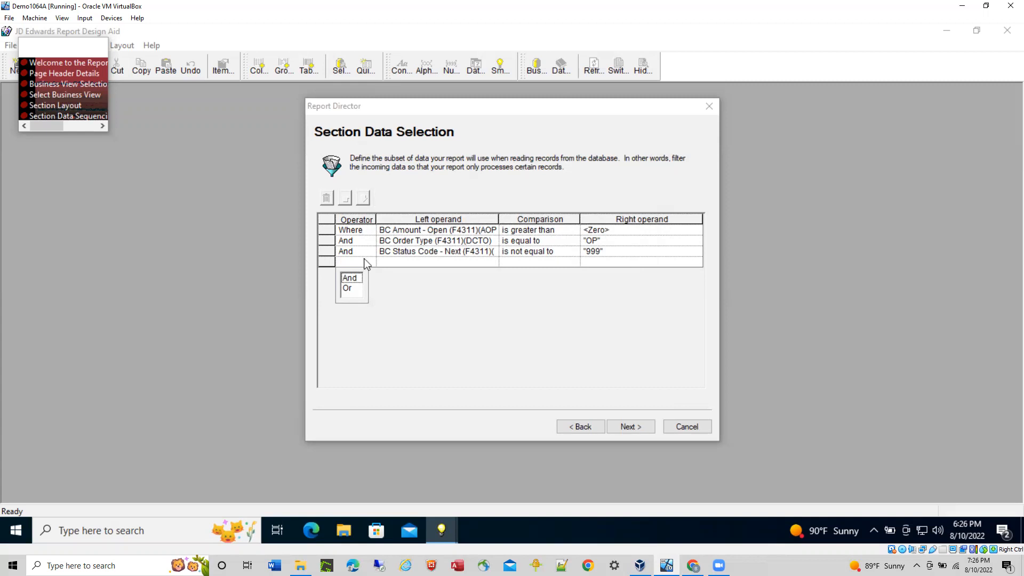
- Add an And condition that Line Type (F4311)(LNTY) is equal to the literal single value S
click(351, 278)
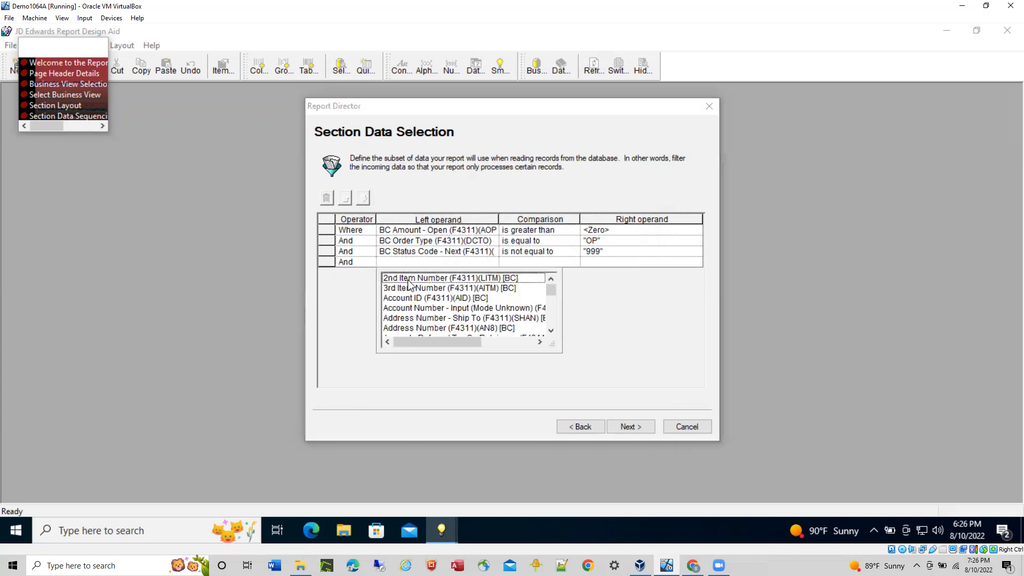
scroll(448, 293, down, 6)
scroll(448, 282, down, 2)
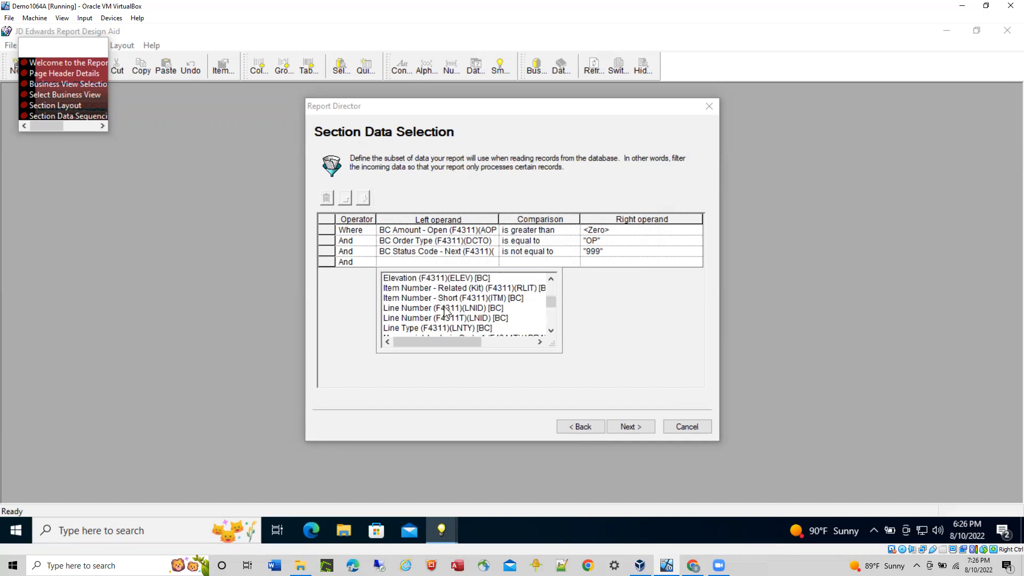
click(433, 328)
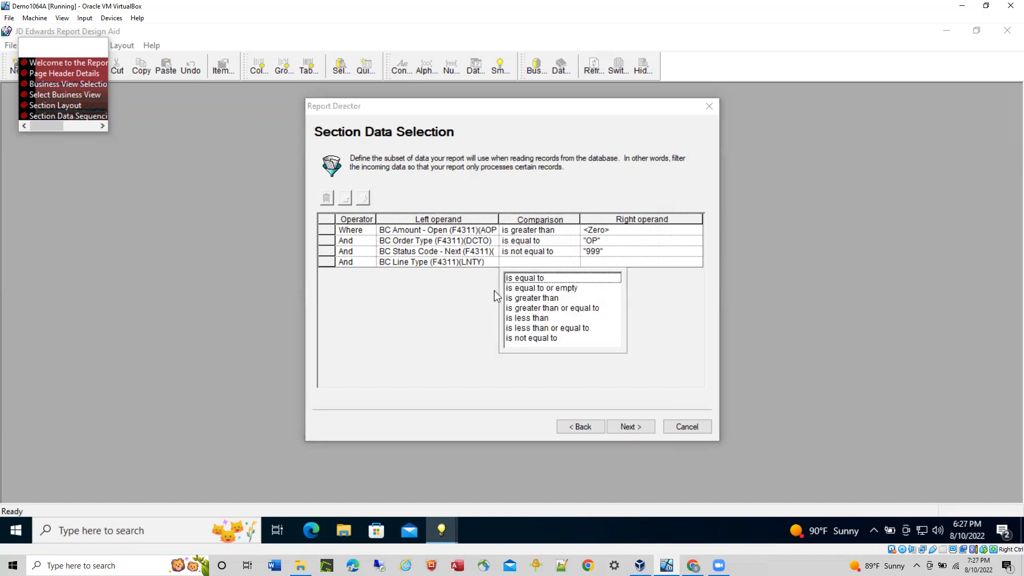
click(532, 279)
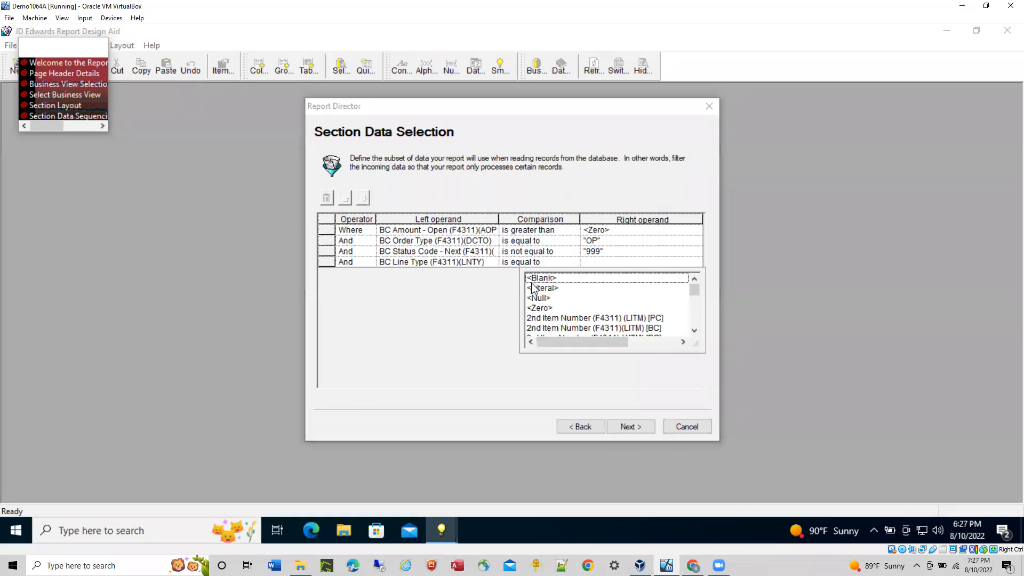
click(550, 289)
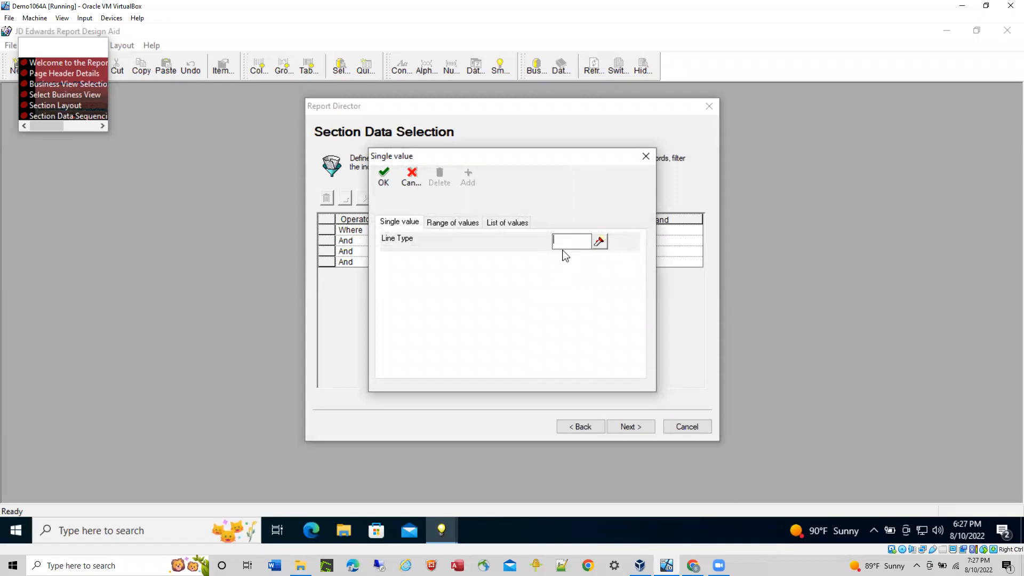
text(S)
click(384, 176)
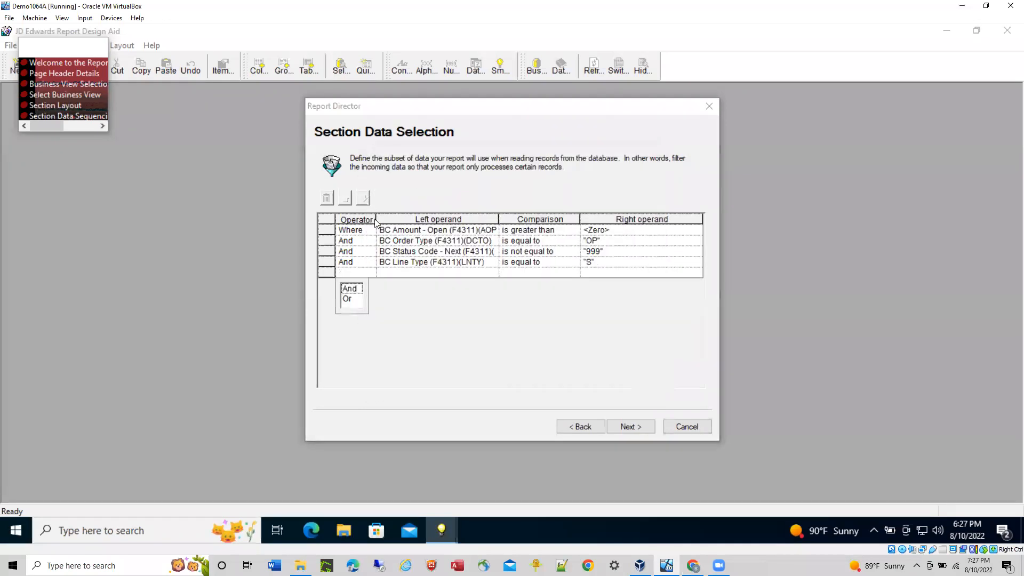
- Add an And condition that Address Number (F4311)(AN8) is equal to the literal range of values 4341 to 4345
click(357, 291)
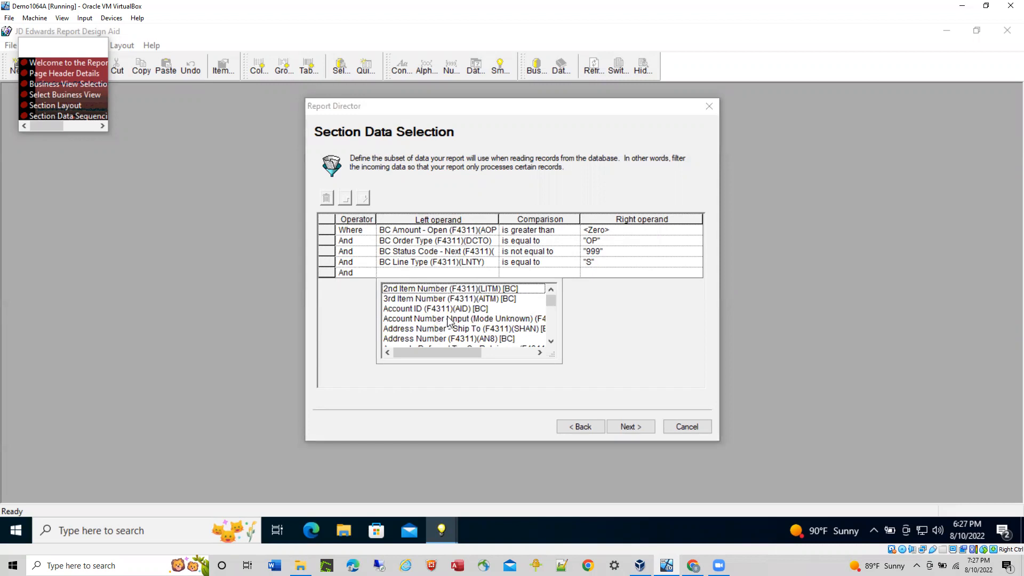
scroll(450, 319, down, 1)
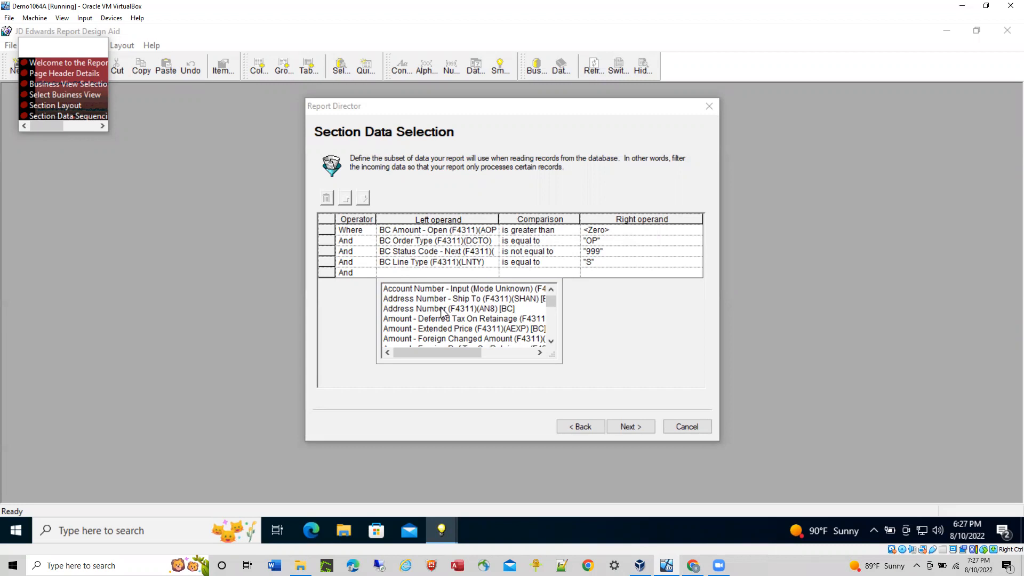
click(442, 310)
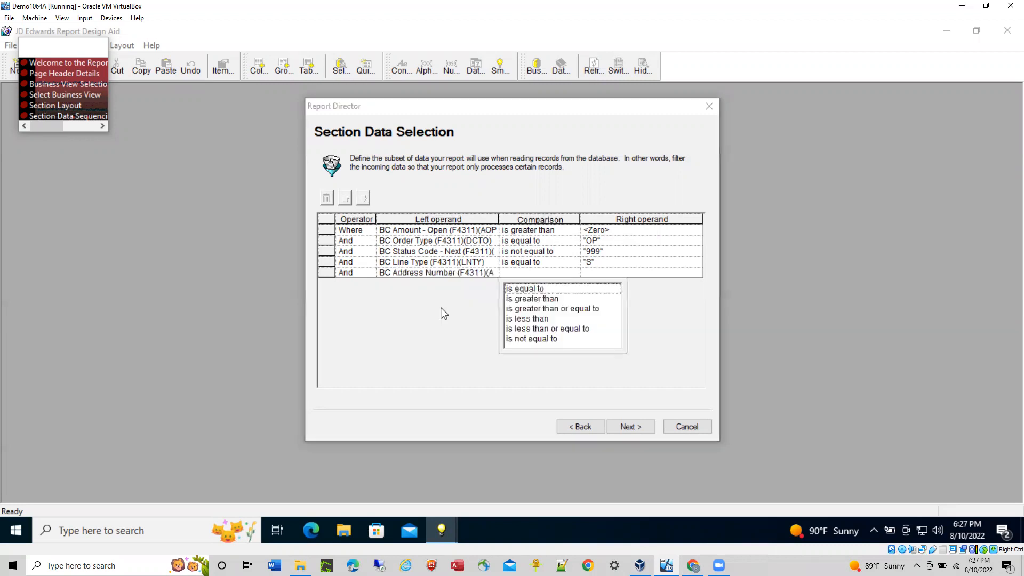
click(529, 289)
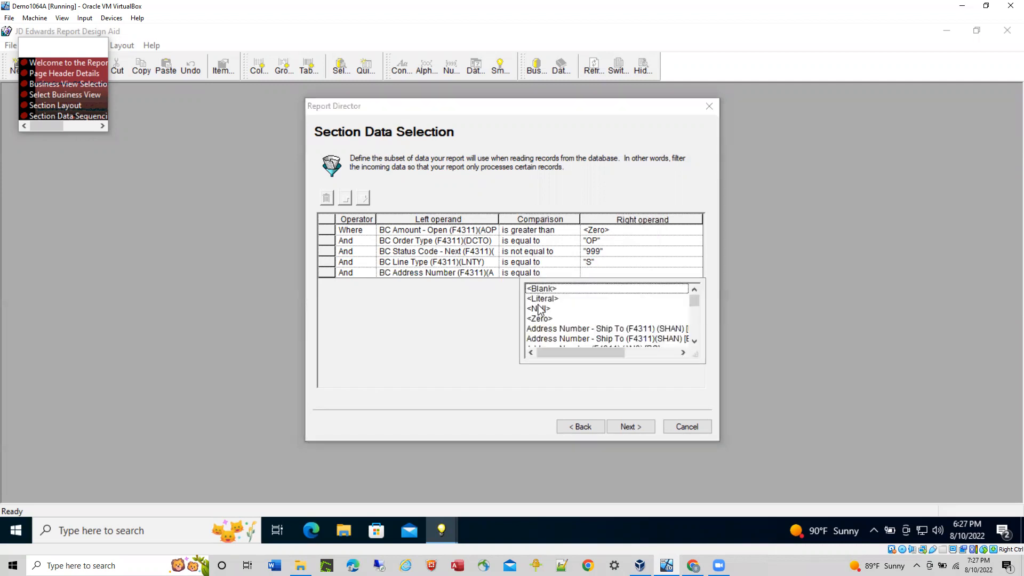
click(545, 300)
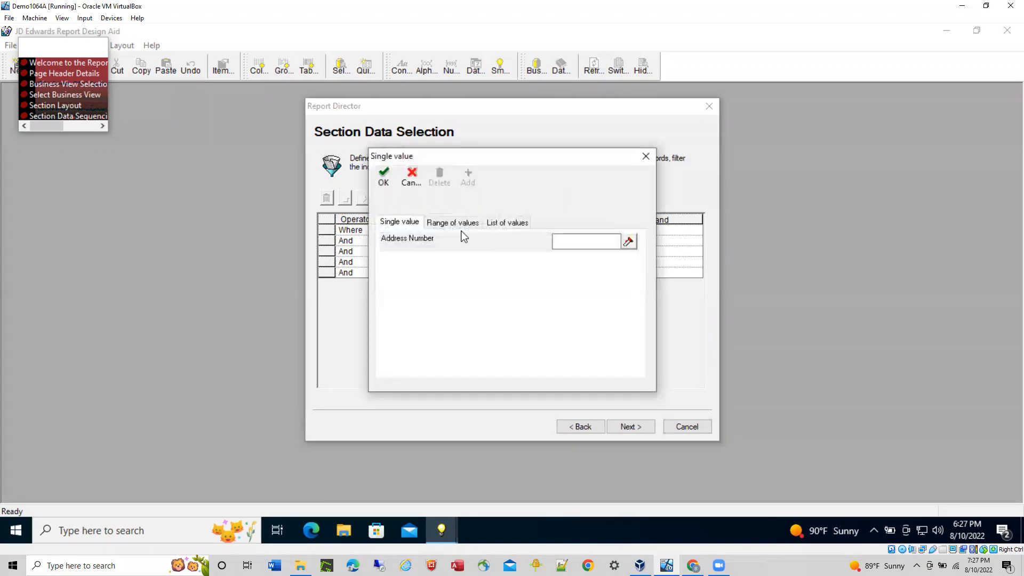
click(455, 224)
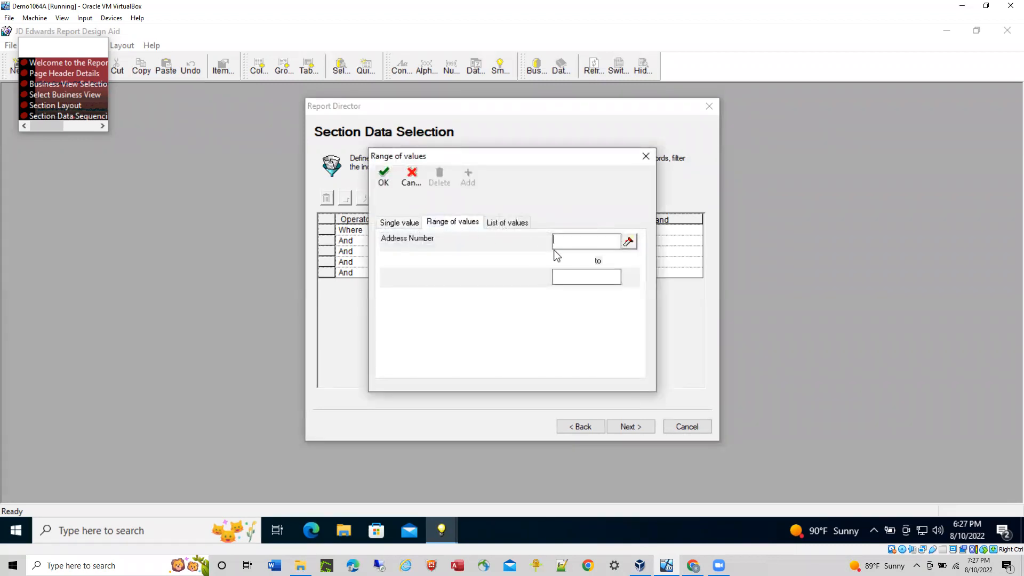
text(4341)
click(570, 277)
text(43)
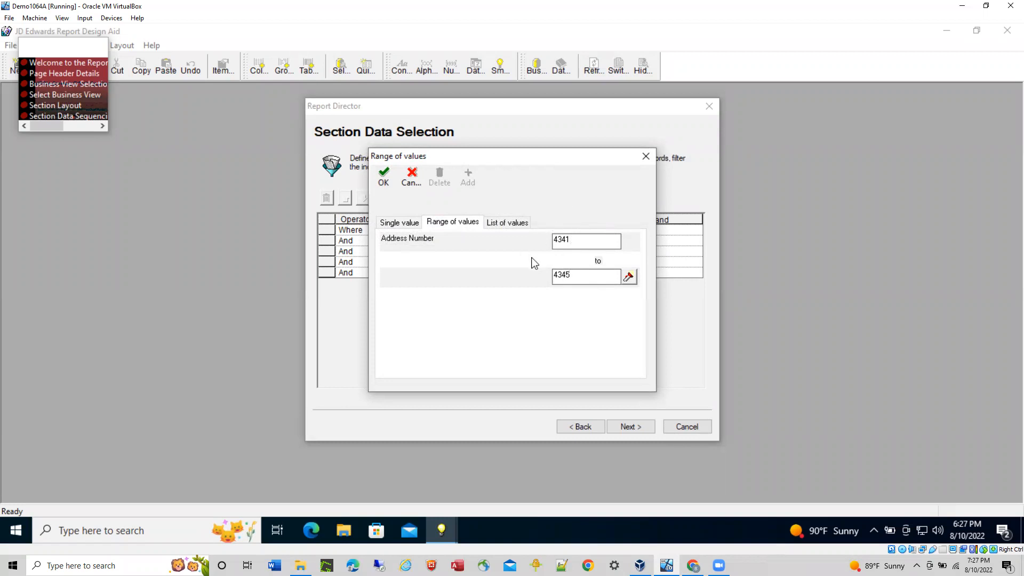
click(579, 241)
click(384, 177)
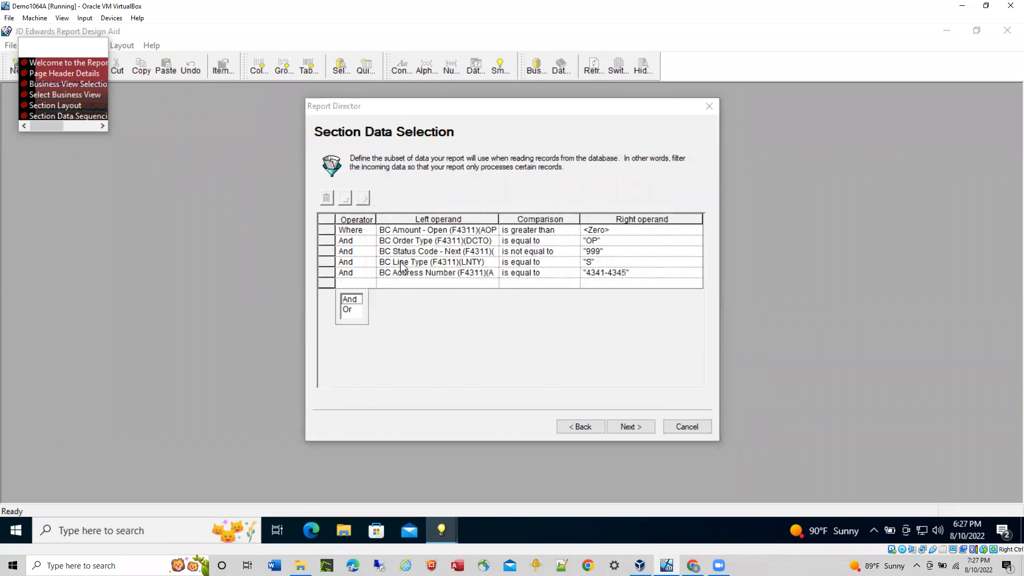
- Add an And condition that Date - Order/Transaction (F4311) is equal to the literal range of values 6/1/2005 to 6/8/2005
click(350, 299)
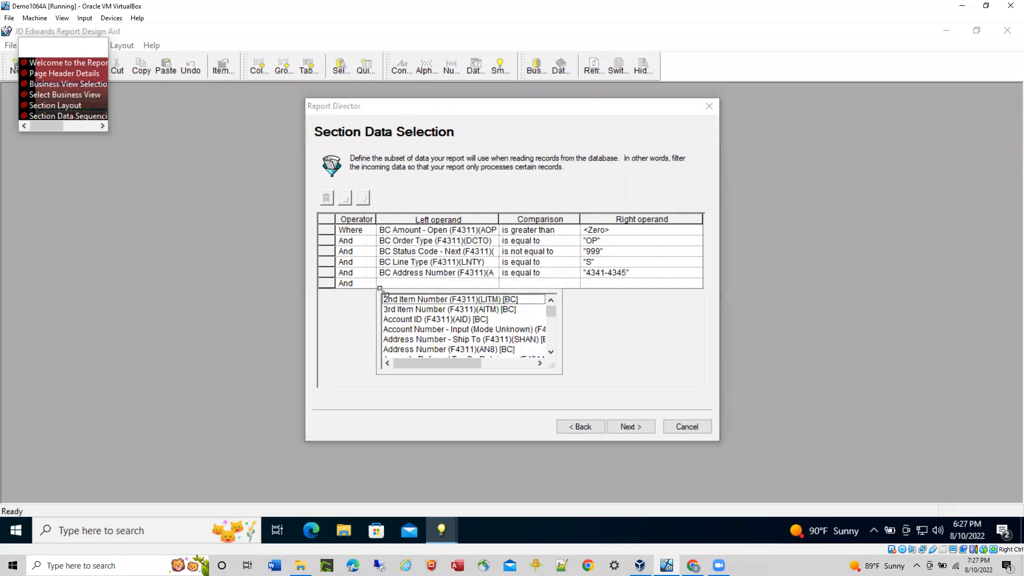
scroll(447, 309, down, 5)
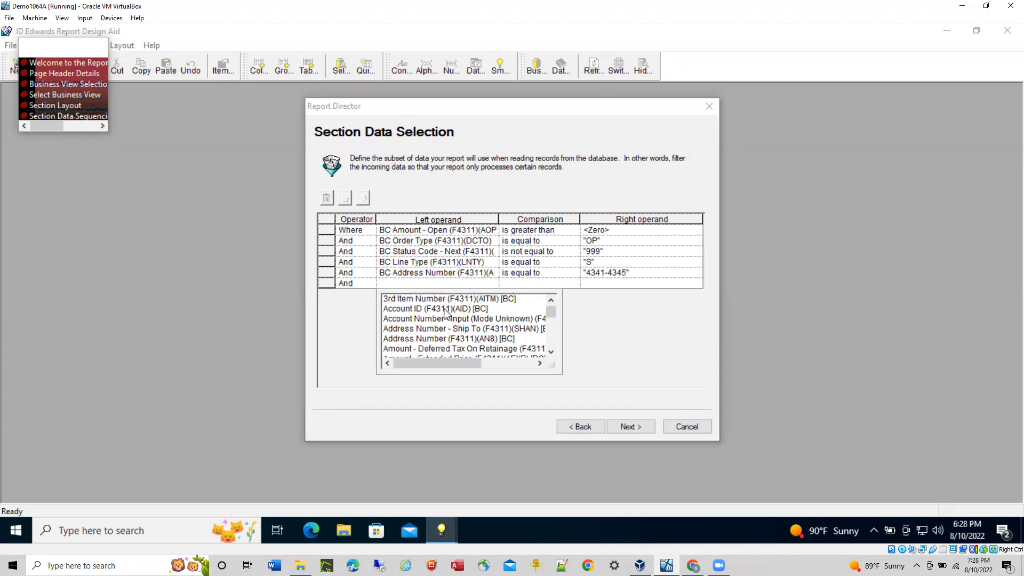
scroll(442, 308, down, 3)
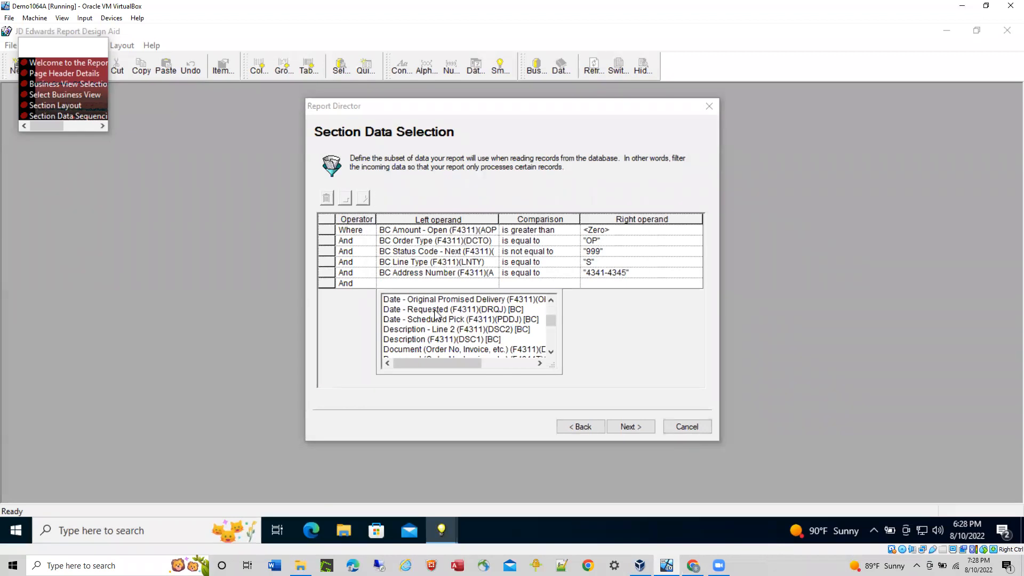
scroll(438, 318, up, 1)
click(438, 320)
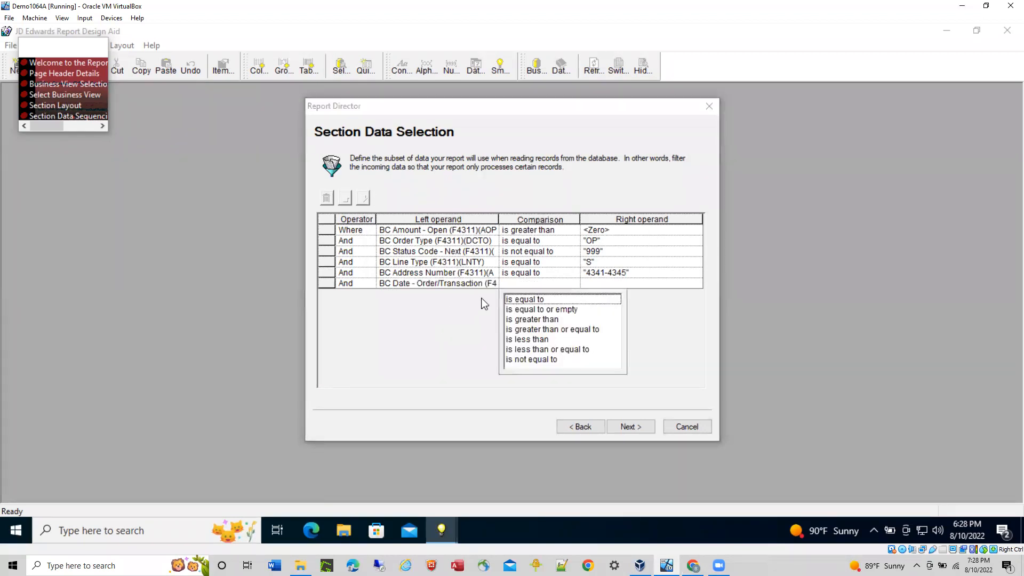
click(526, 300)
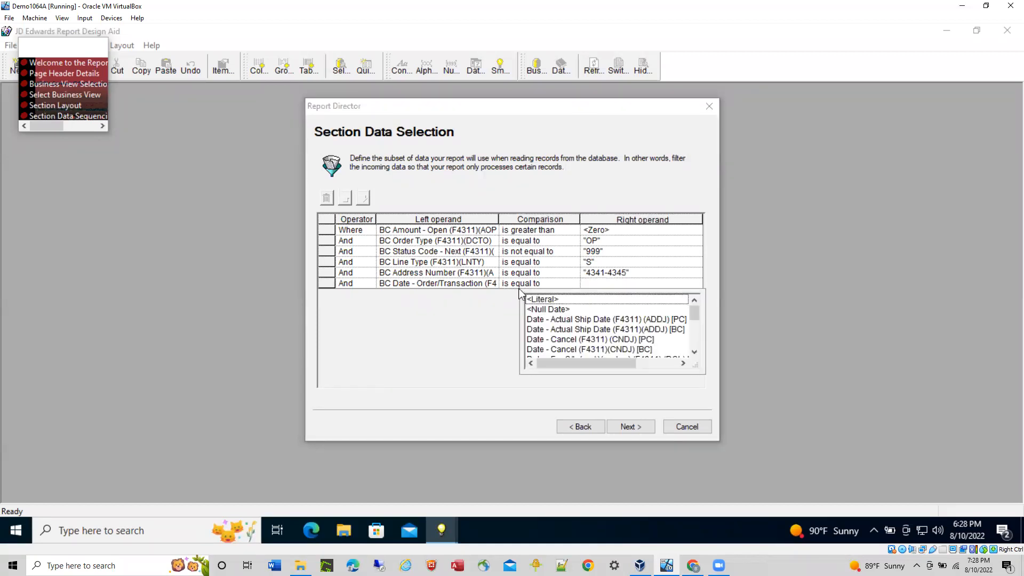
click(550, 300)
click(447, 223)
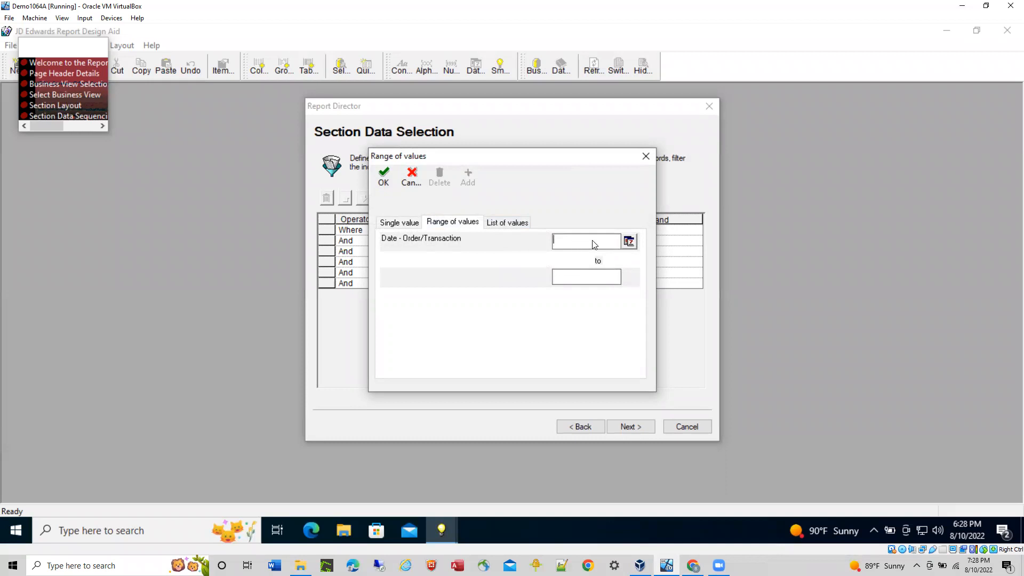
text(/1/2005)
click(575, 282)
text(6/)
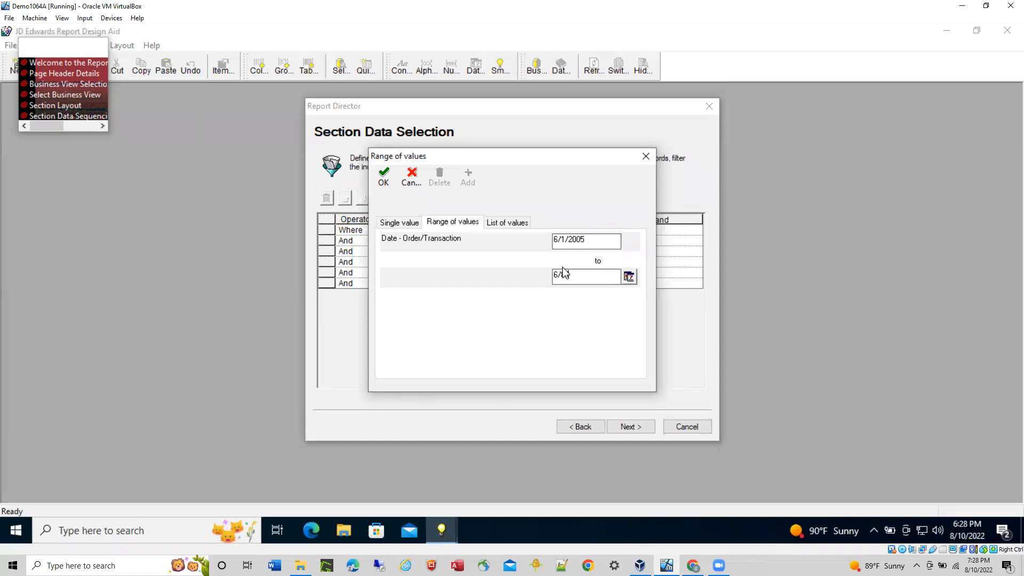
text(8/2005)
click(384, 177)
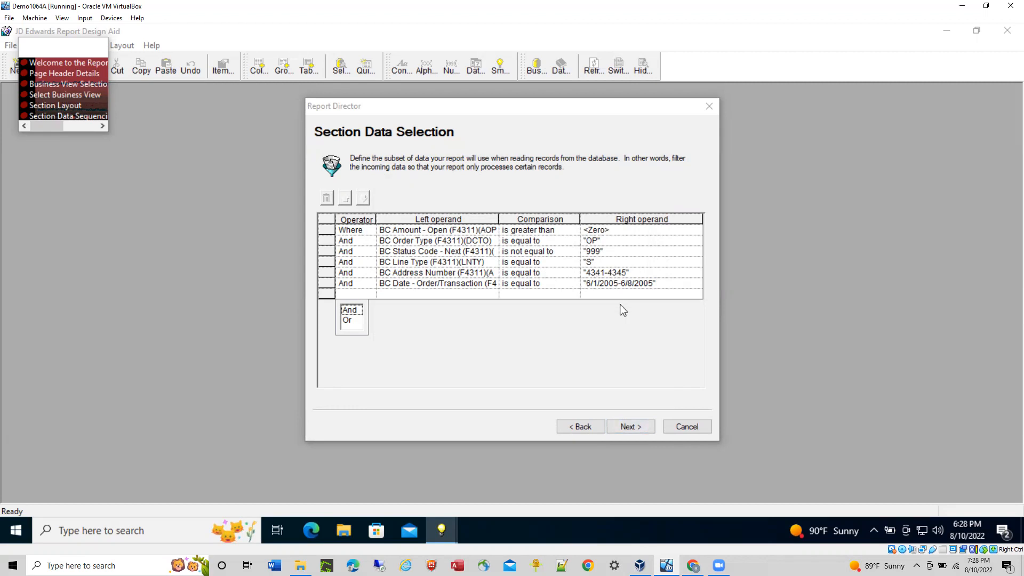
- Complete the Report Director after the data selection, creating the report together with a version named VER0001
click(630, 426)
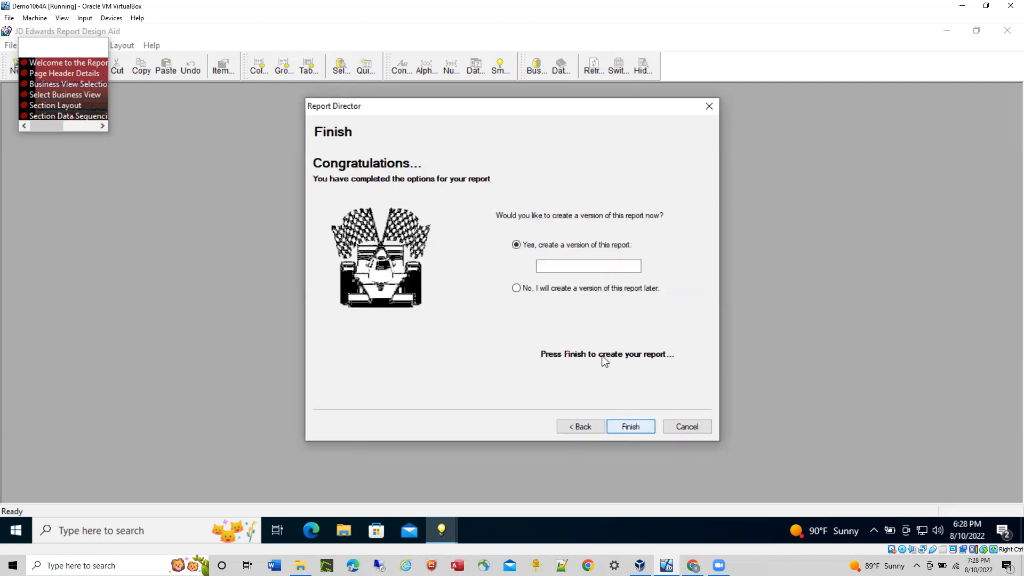
click(558, 267)
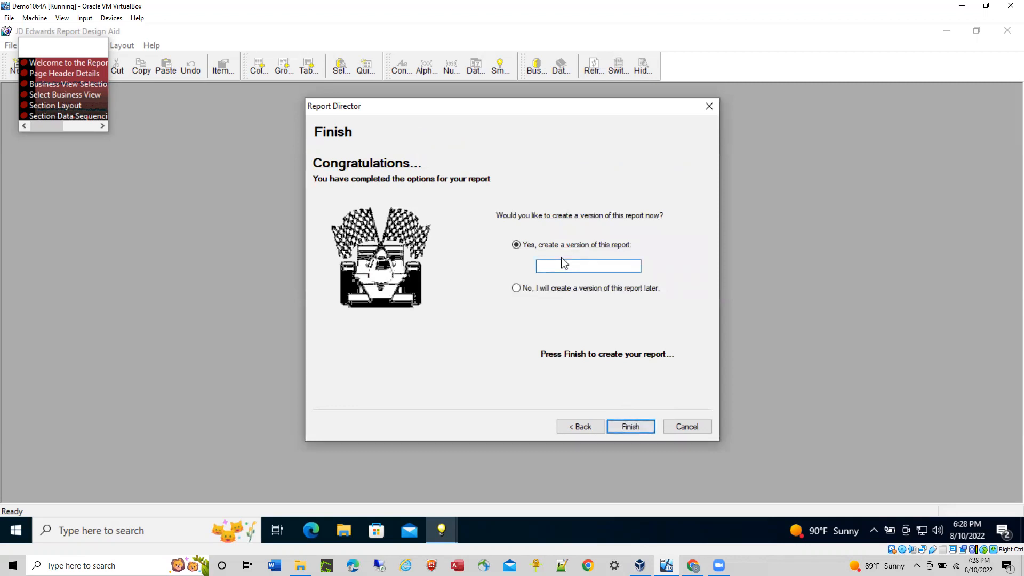
text(VER0001)
click(635, 430)
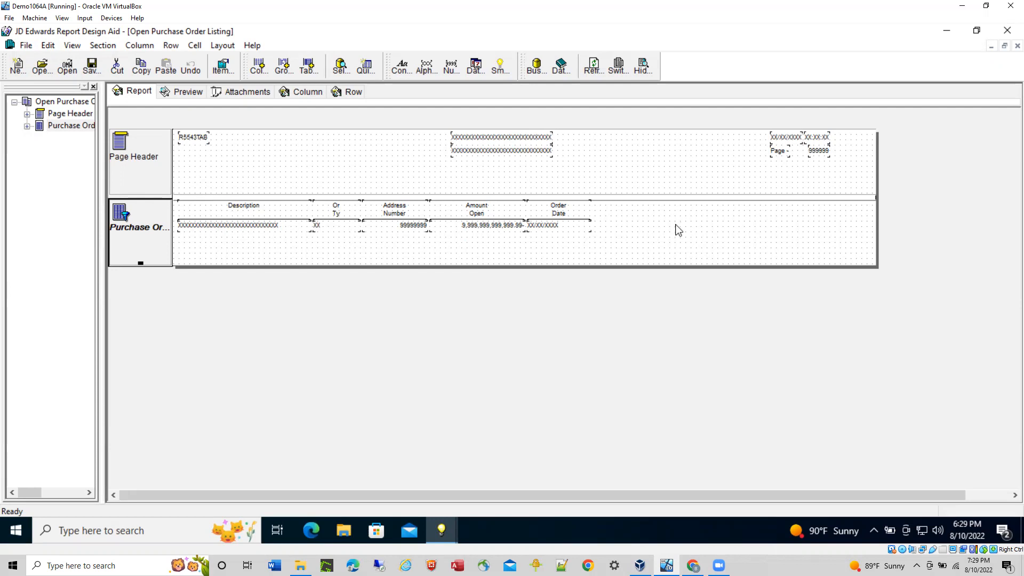
- Insert an alpha variable column after Order Date, naming its heading variable Alpha Variable, with Comments as heading 1 and heading 2 blank
click(577, 229)
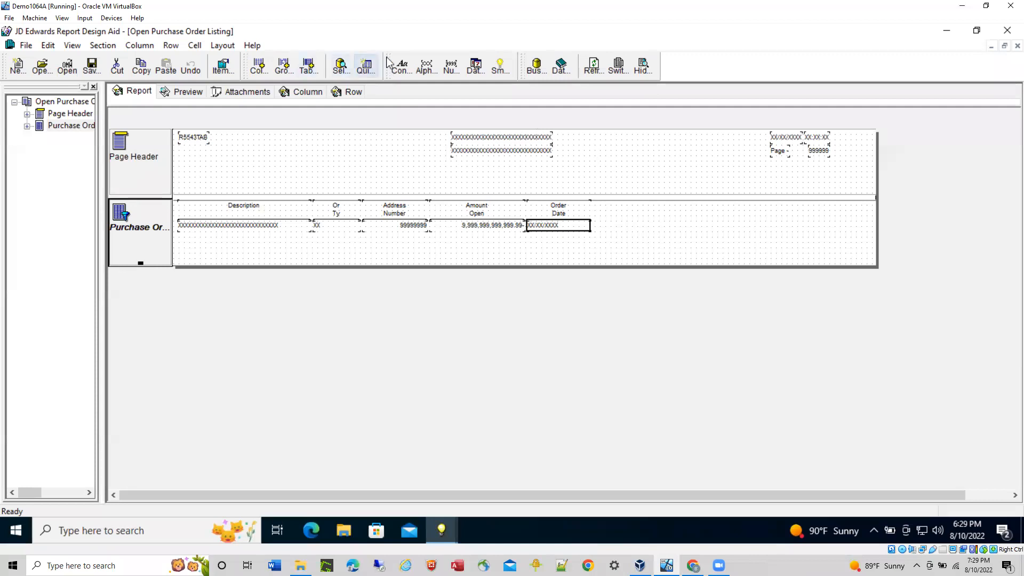
click(422, 70)
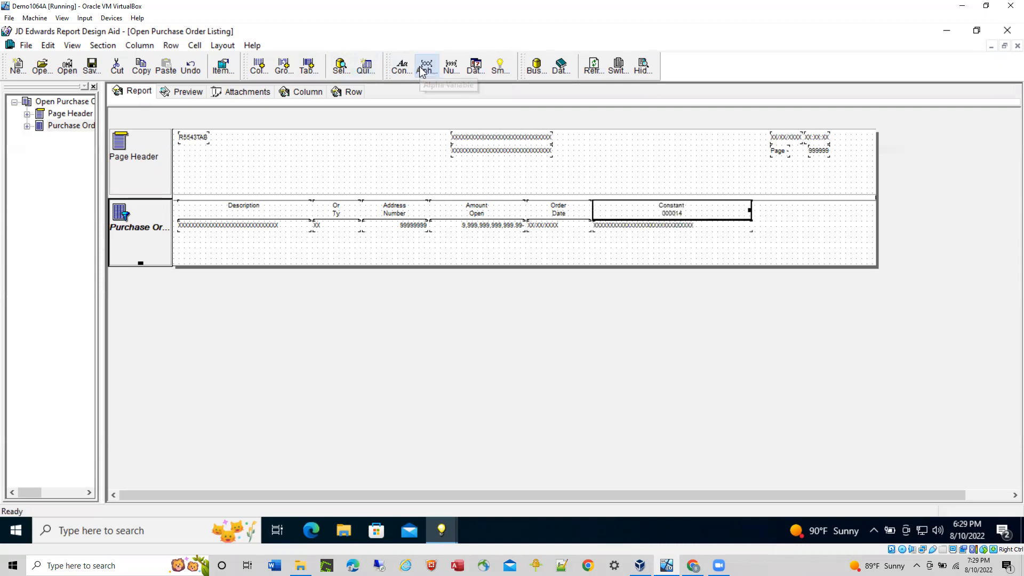
double_click(671, 211)
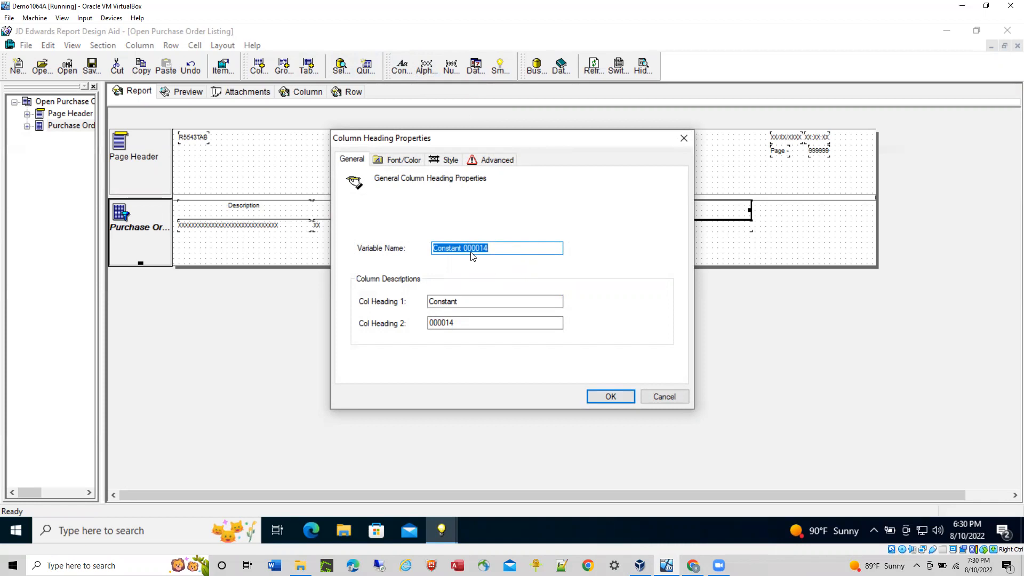
text(Alpha Variable)
key(Tab)
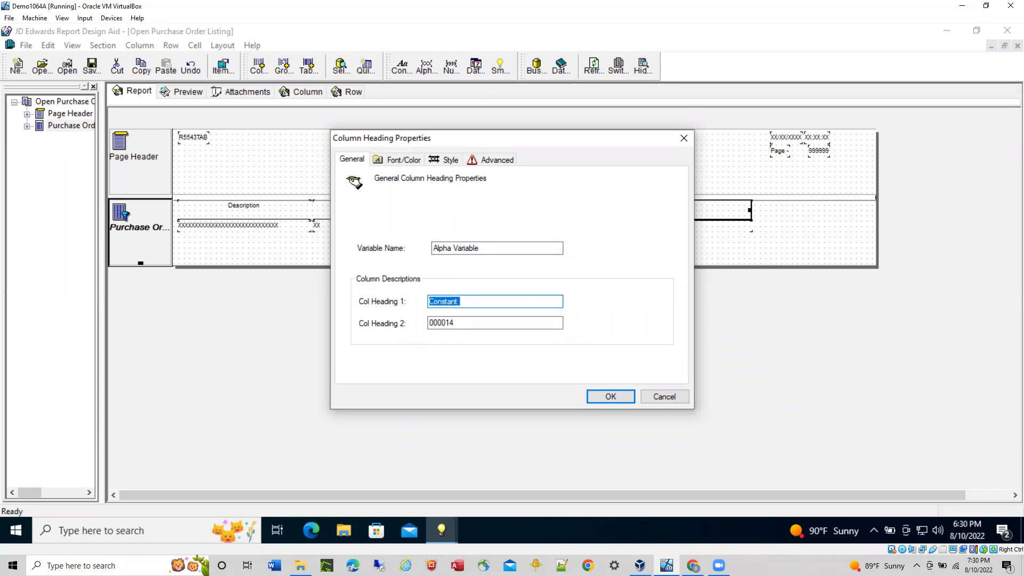
text(Commentsw)
key(BackSpace)
key(Tab)
key(BackSpace)
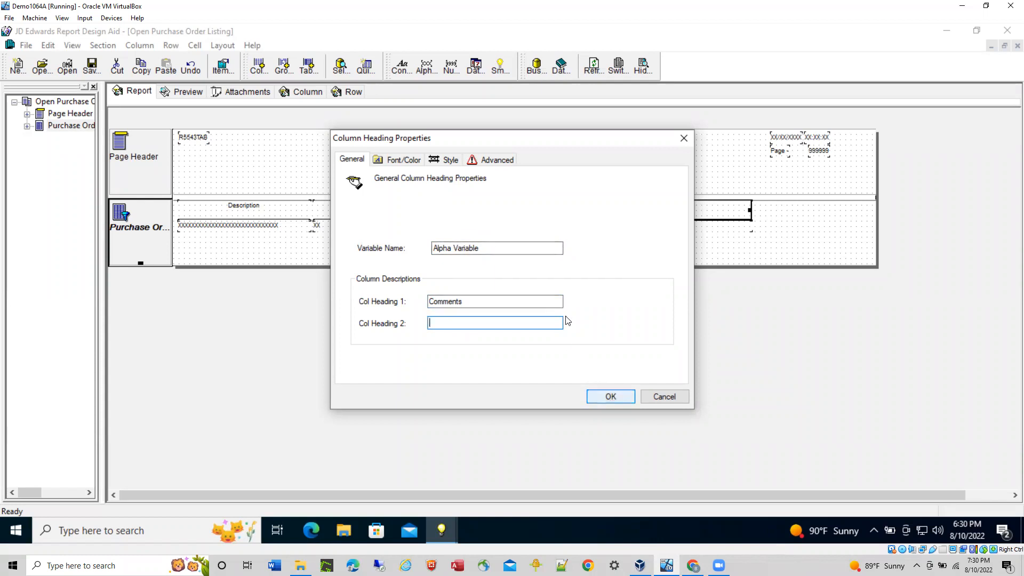
drag(494, 251, 379, 234)
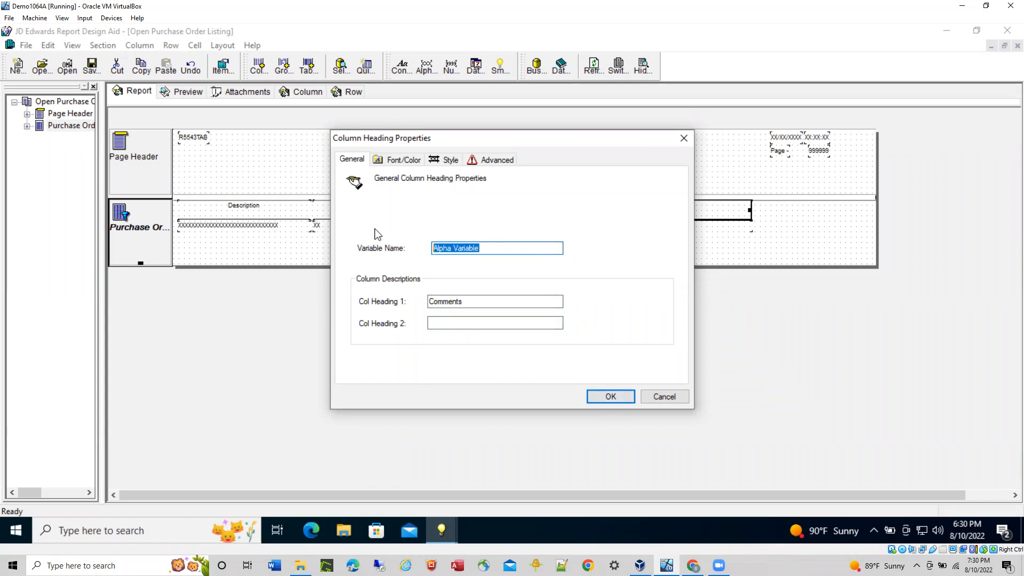
click(611, 397)
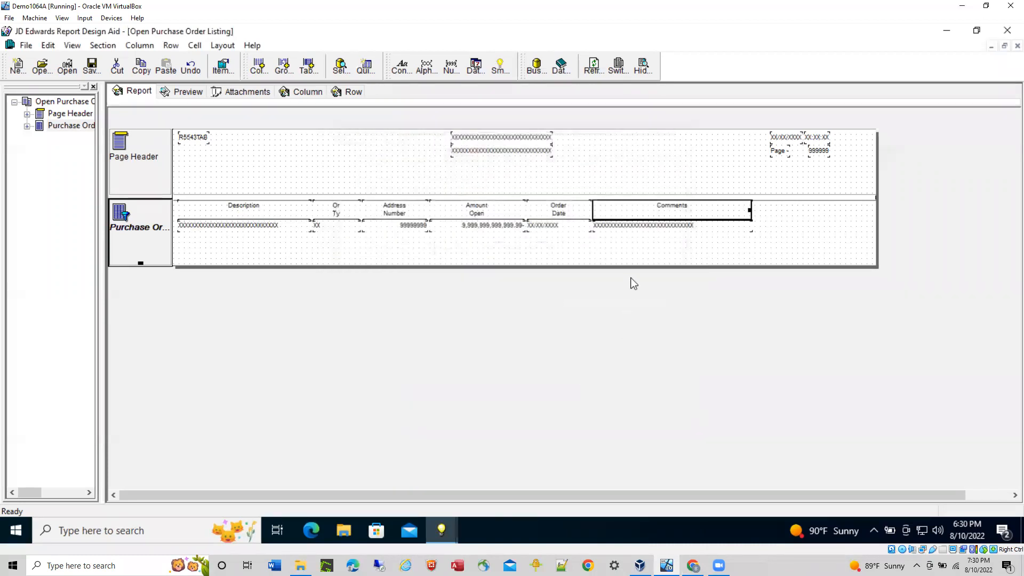
- Rename the variable beneath the Comments column heading as Comments in its column variable properties
click(629, 226)
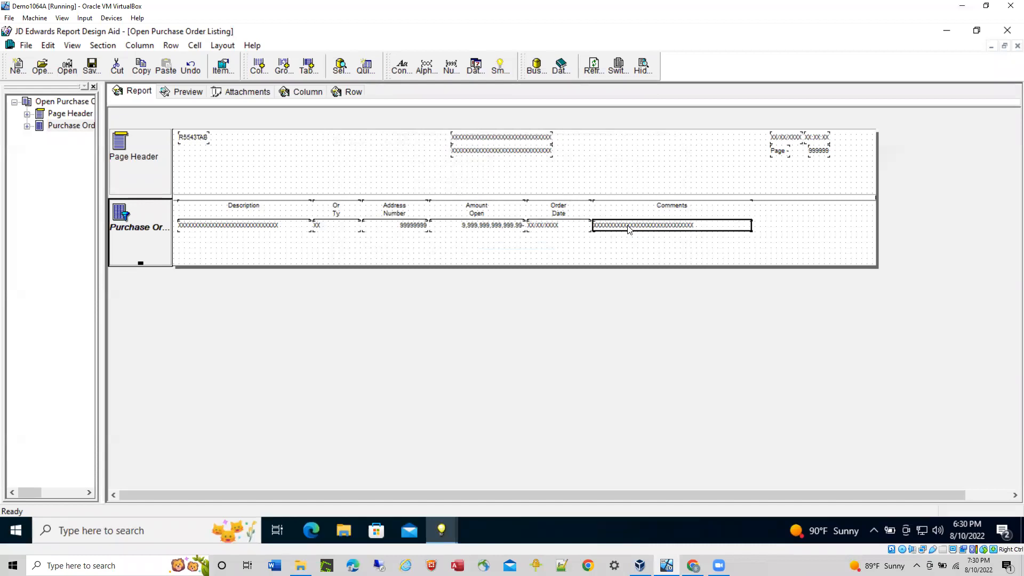
double_click(630, 228)
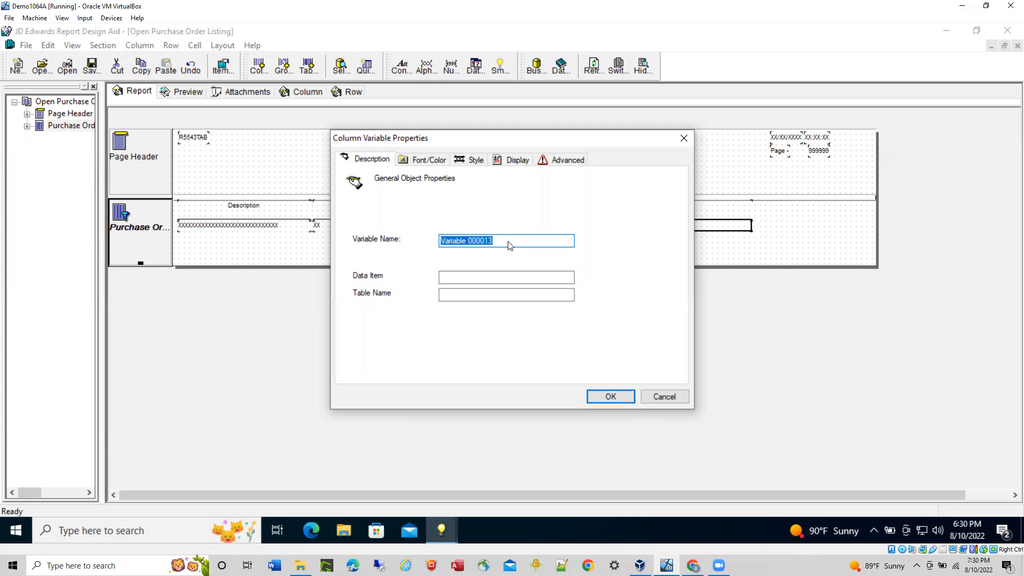
click(510, 246)
text(Co)
key(BackSpace)
key(BackSpace)
key(BackSpace)
key(BackSpace)
key(BackSpace)
key(BackSpace)
key(BackSpace)
key(BackSpace)
key(BackSpace)
key(BackSpace)
key(BackSpace)
key(BackSpace)
key(BackSpace)
key(BackSpace)
key(BackSpace)
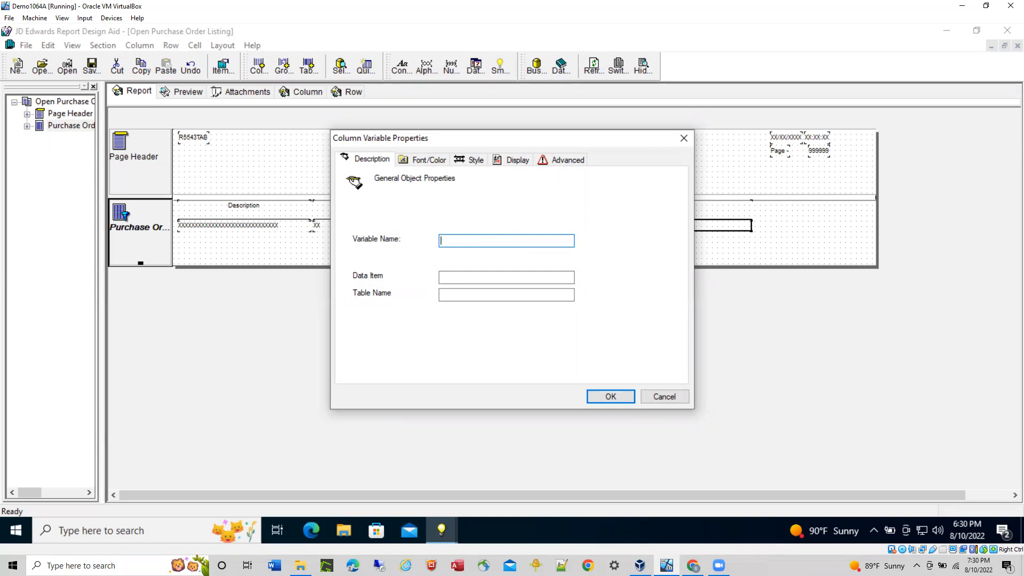
text(Comments)
- Set the display length of the Comments variable to 40 and apply its properties
click(515, 161)
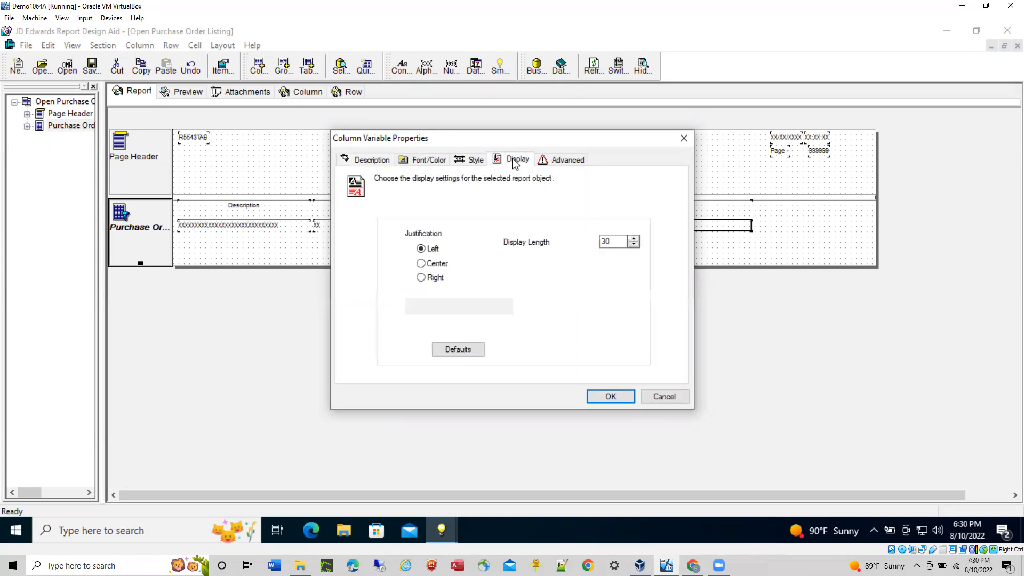
click(632, 239)
click(633, 239)
click(633, 238)
click(632, 239)
click(633, 239)
click(633, 239)
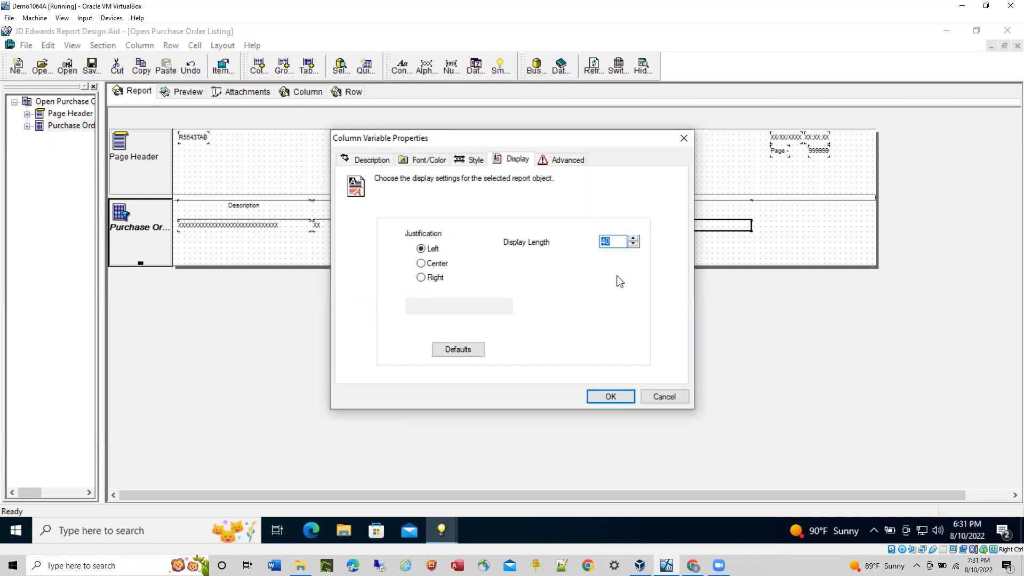
click(611, 397)
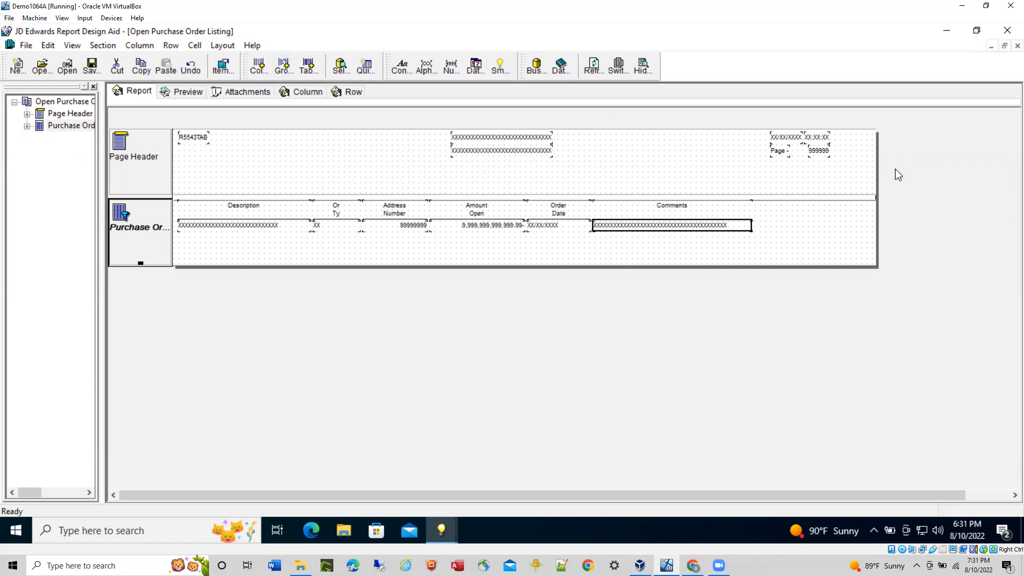
- Turn on Suppress At Totals in the advanced properties of the Order Type column variable
double_click(335, 230)
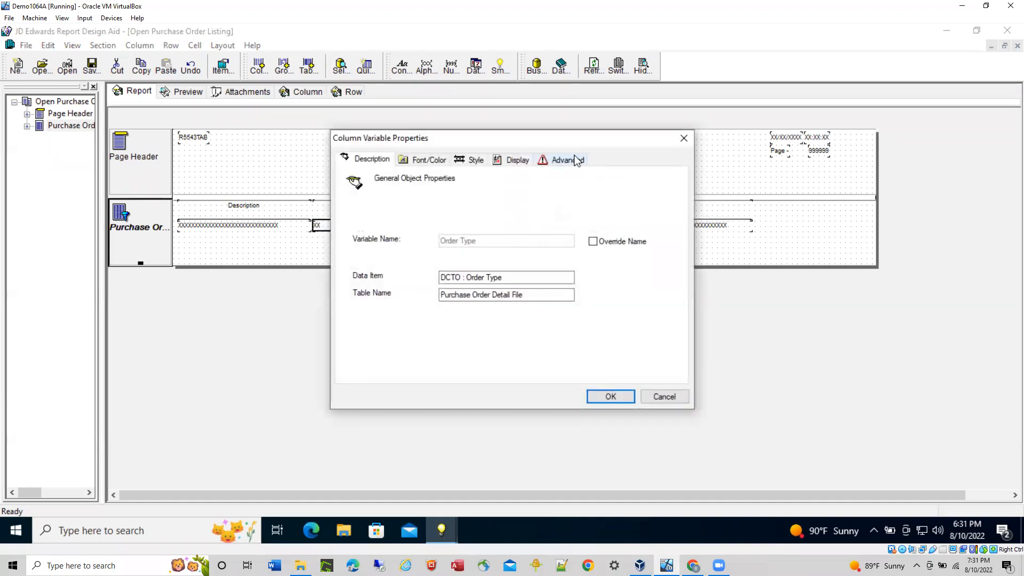
click(578, 161)
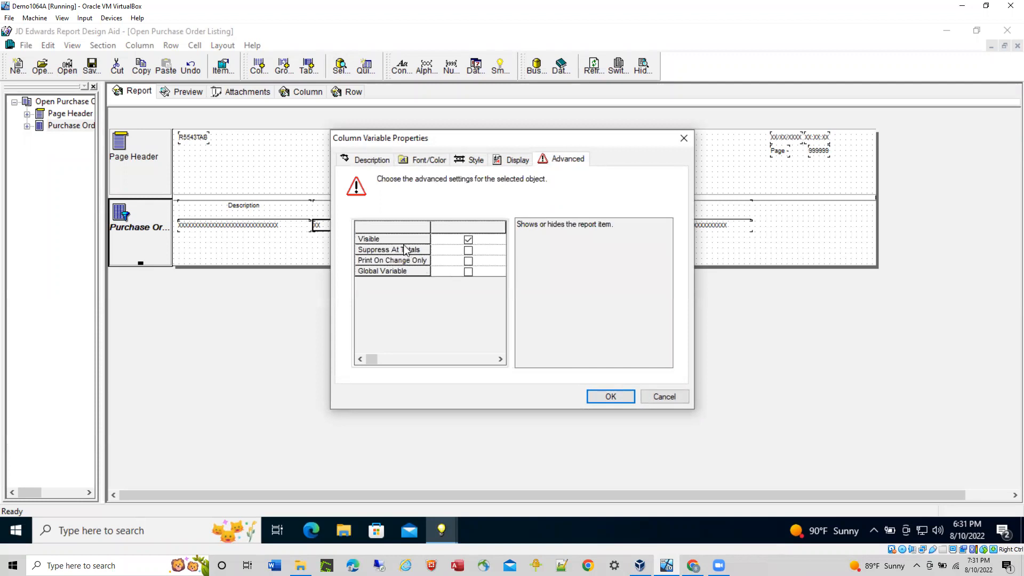
click(469, 251)
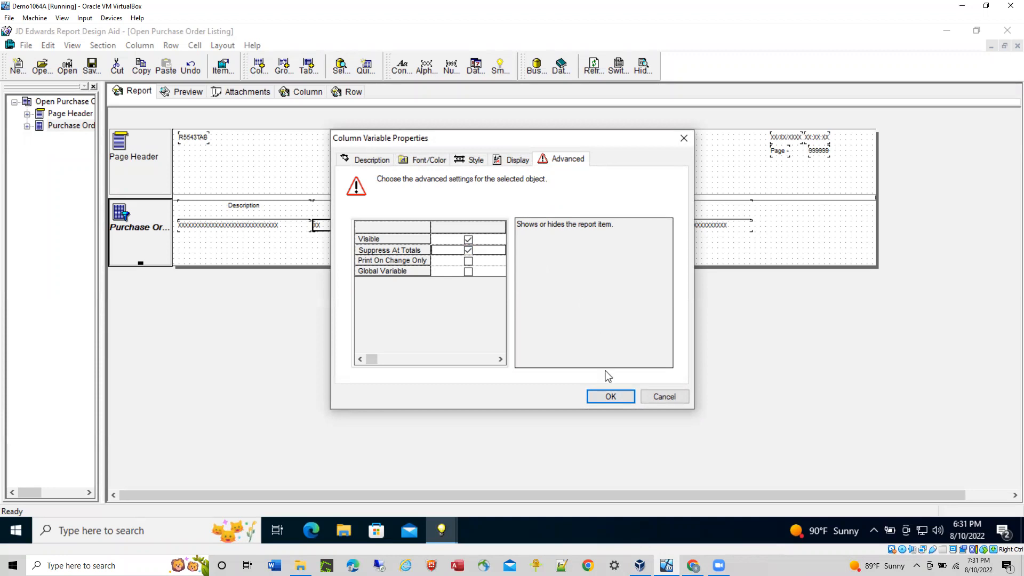
click(610, 397)
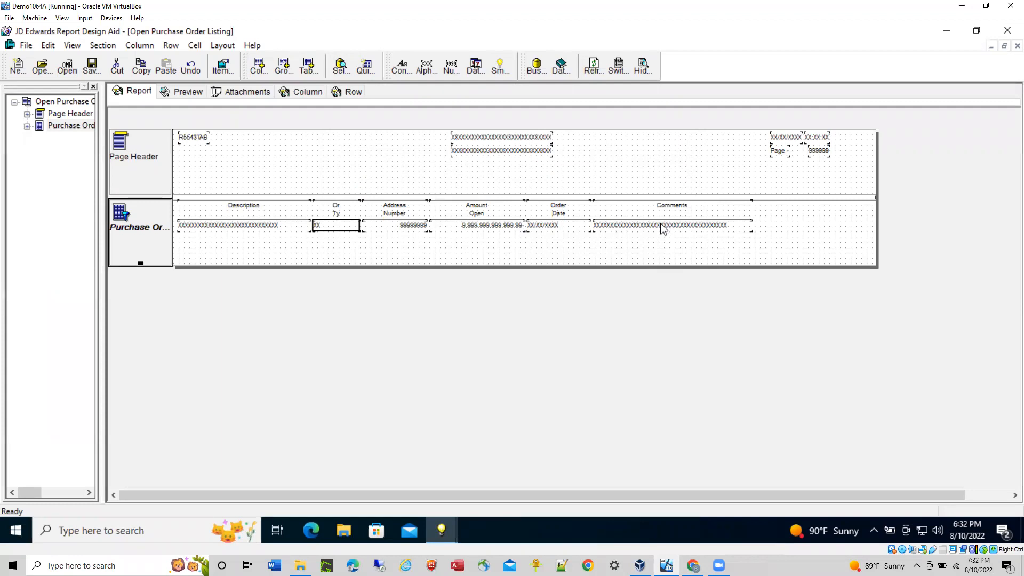
- Turn on Suppress At Totals in the advanced properties of the Comments column variable
double_click(663, 227)
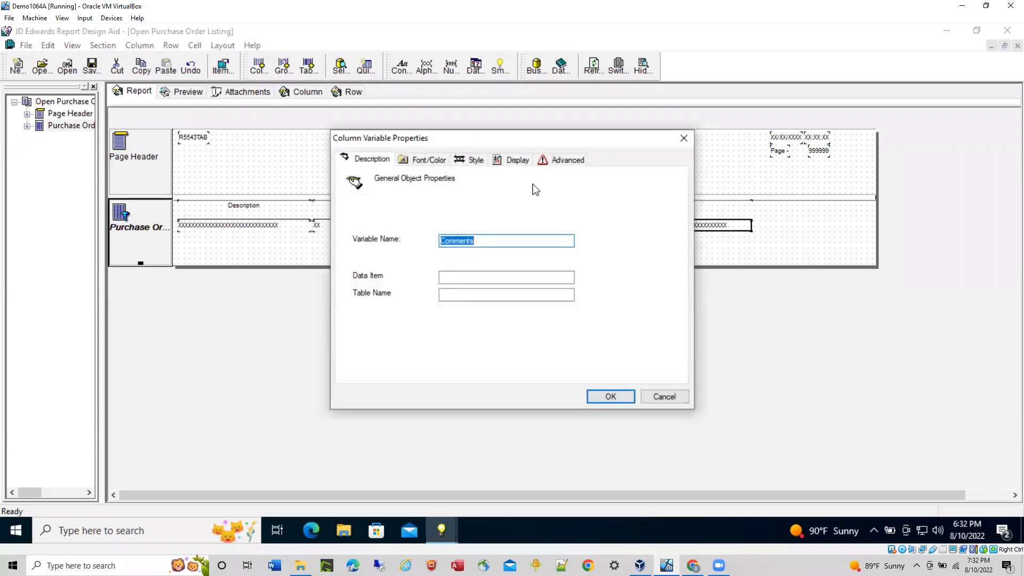
click(558, 160)
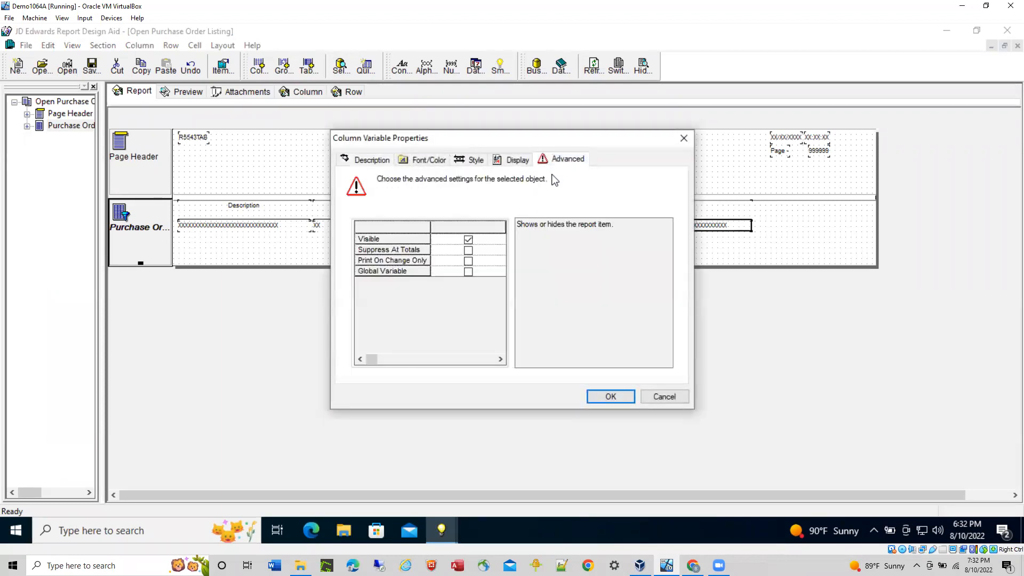
click(468, 250)
click(611, 397)
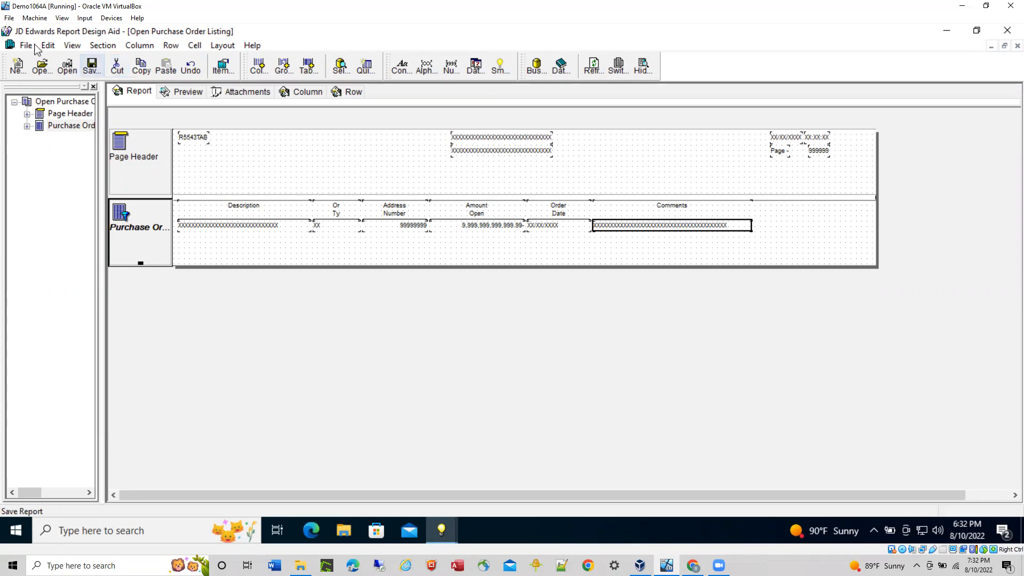
- Override the Description column's headings and set the first heading line to Order Number
click(243, 207)
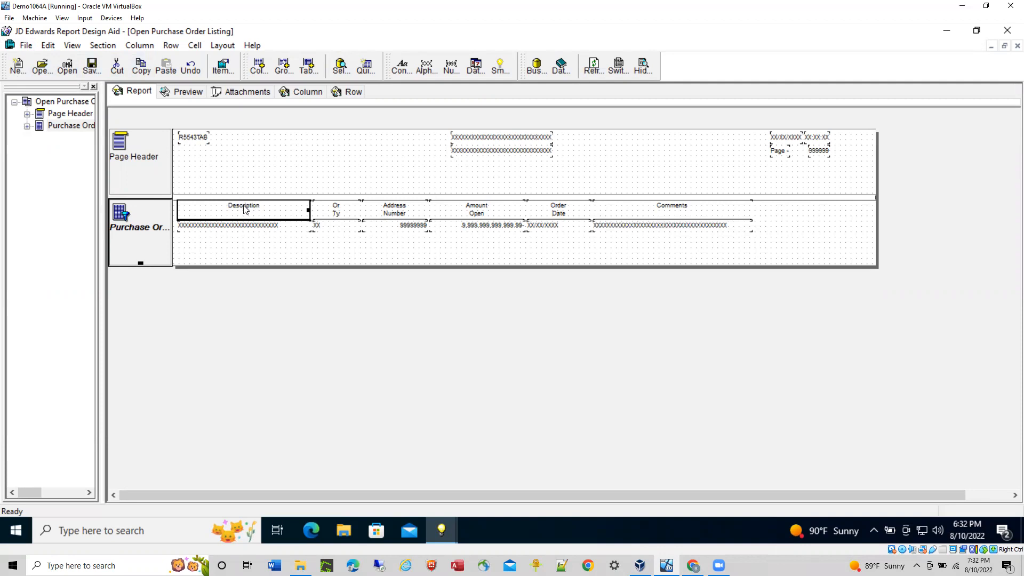
double_click(243, 206)
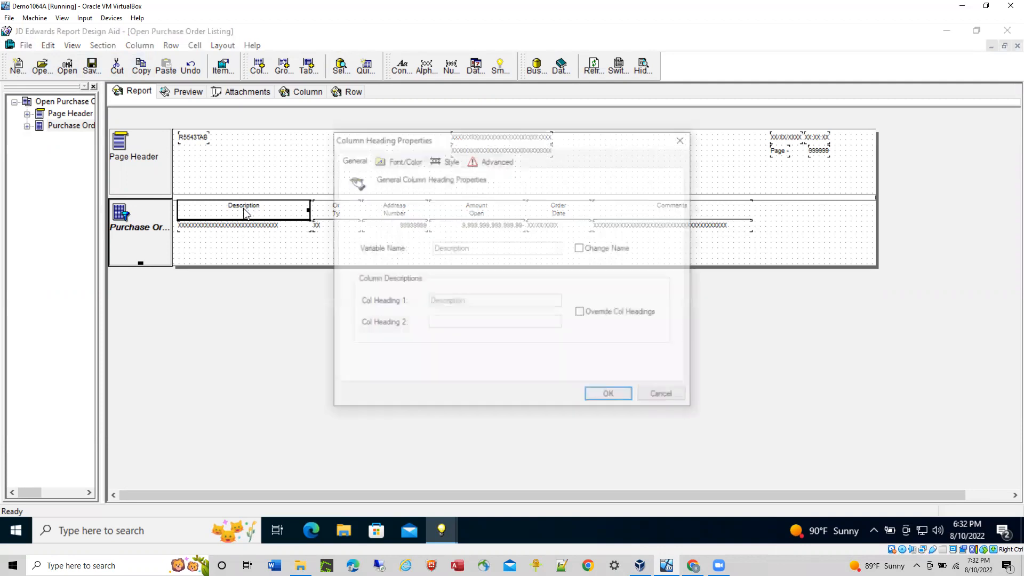
click(582, 313)
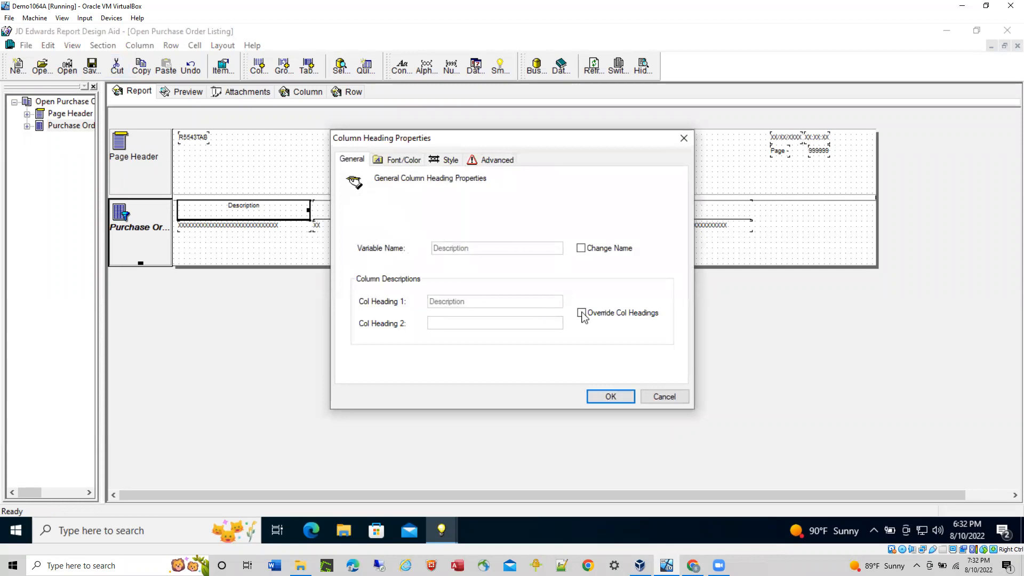
click(460, 303)
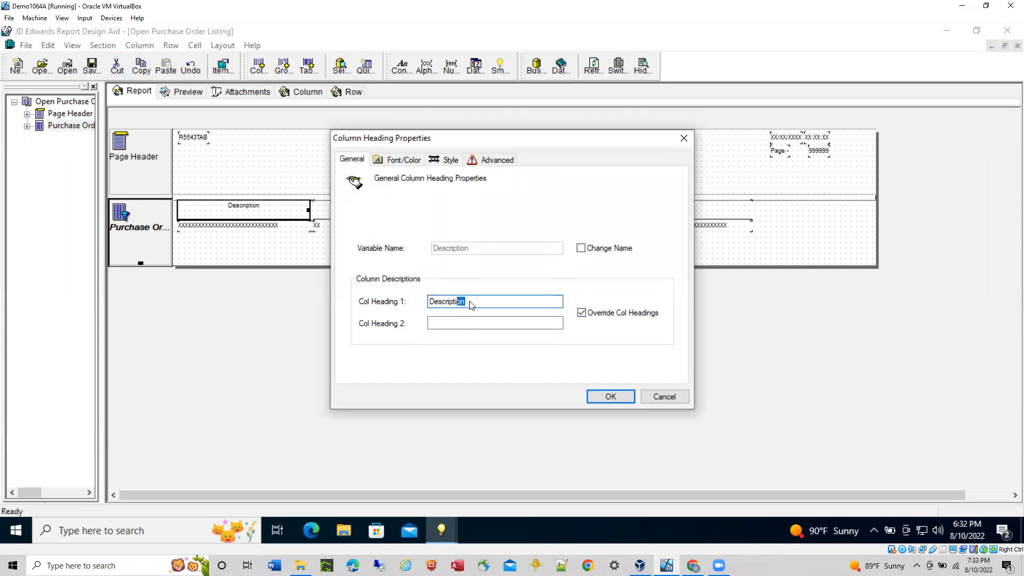
drag(465, 302, 406, 299)
key(Delete)
click(456, 323)
click(503, 310)
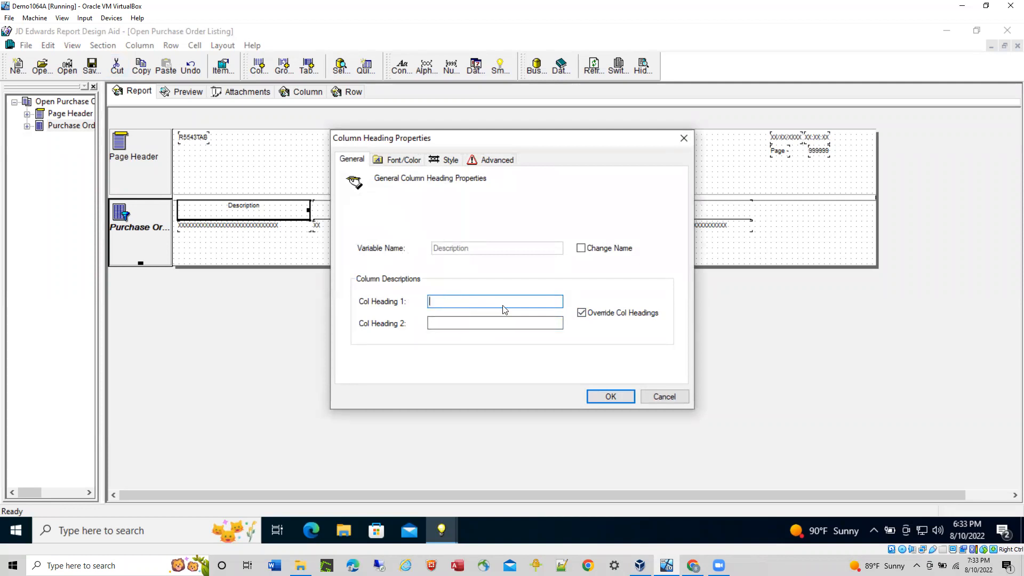
text(Order Number)
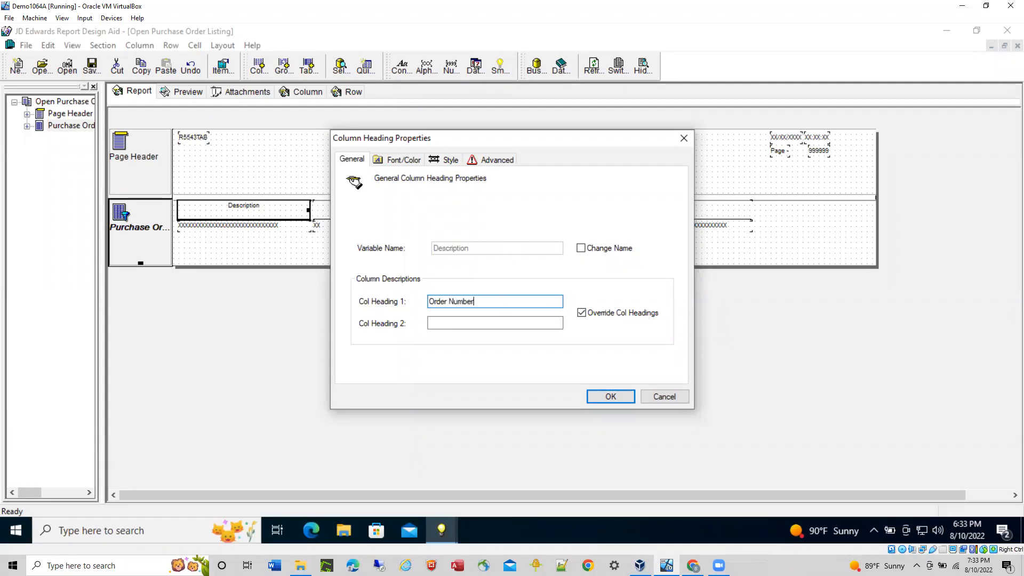
- Set the second heading line to & Description and apply the column heading properties
key(Tab)
text(&)
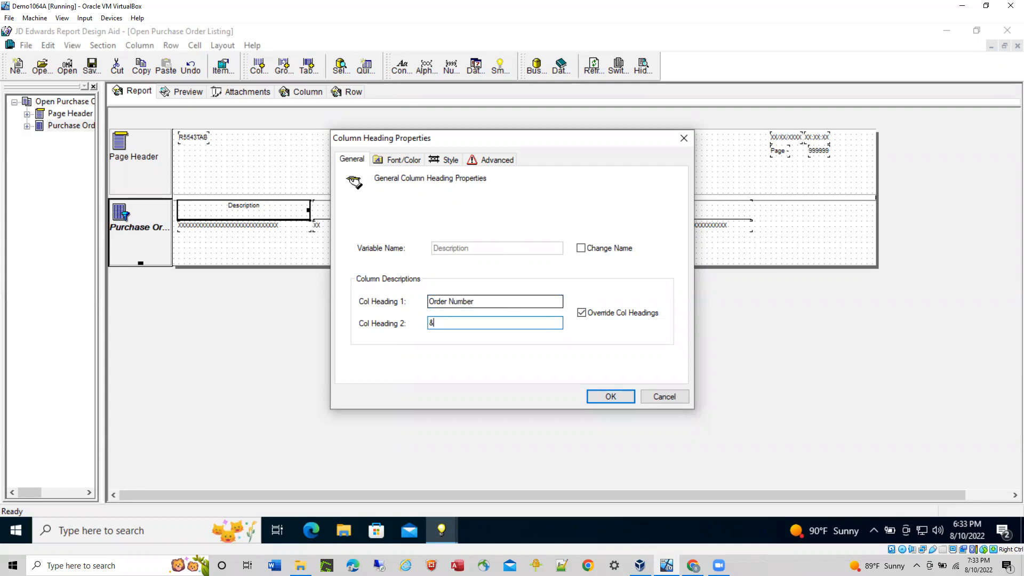
text( Description)
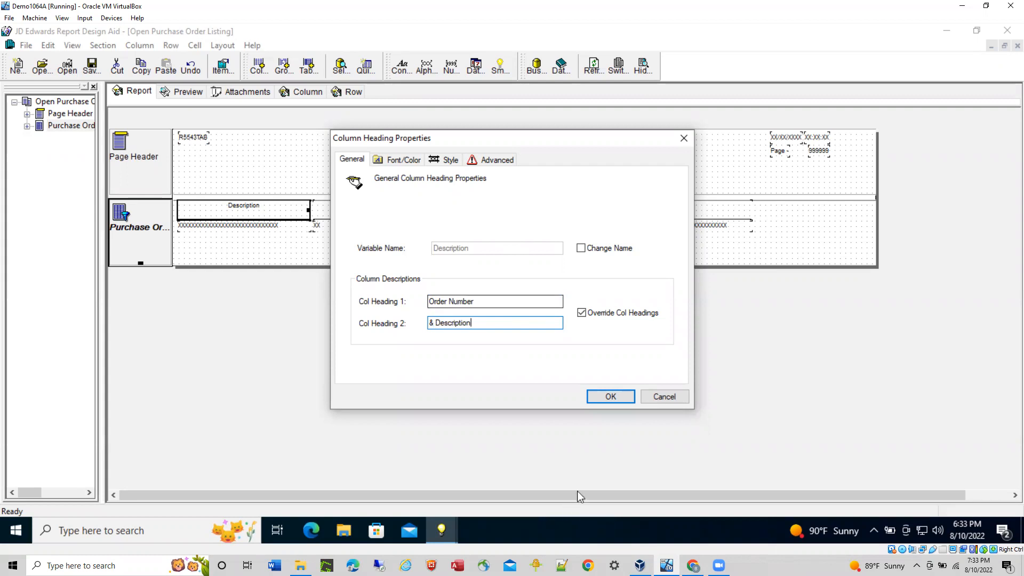
click(611, 397)
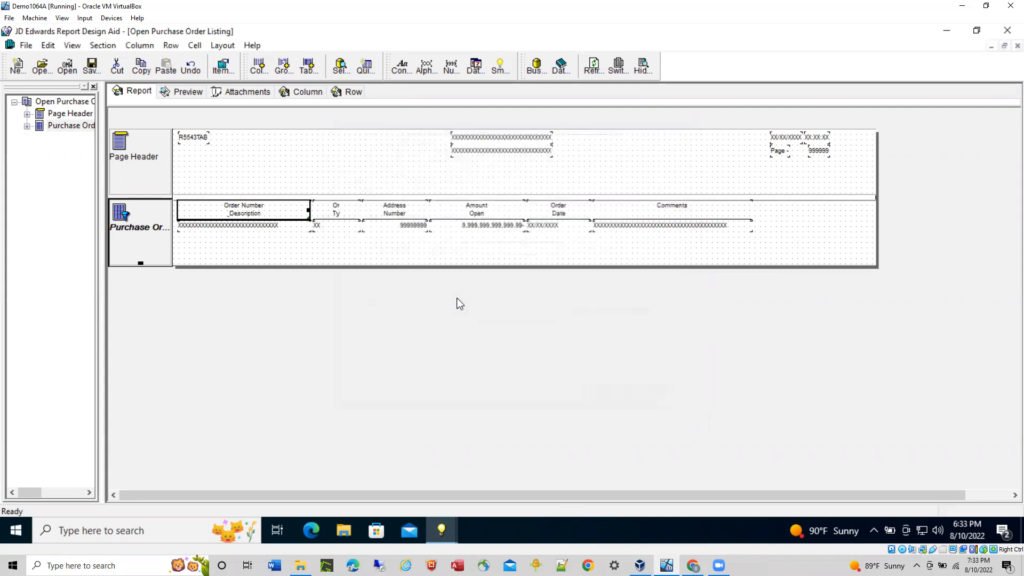
- Override the Order Type column's headings with Order on the first line and Type on the second
double_click(337, 209)
click(582, 314)
click(493, 302)
text(der)
key(Tab)
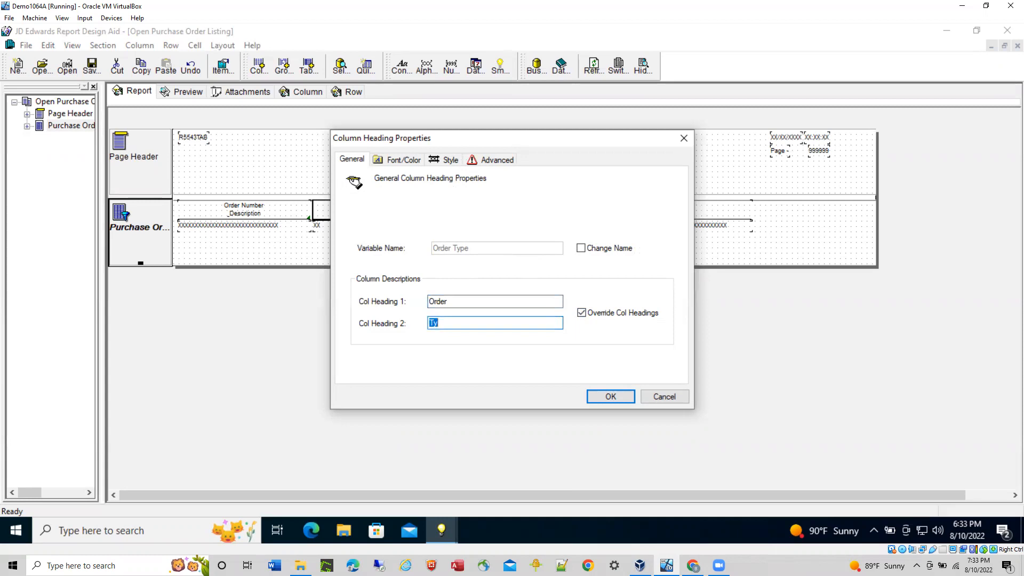
text(Type)
click(609, 397)
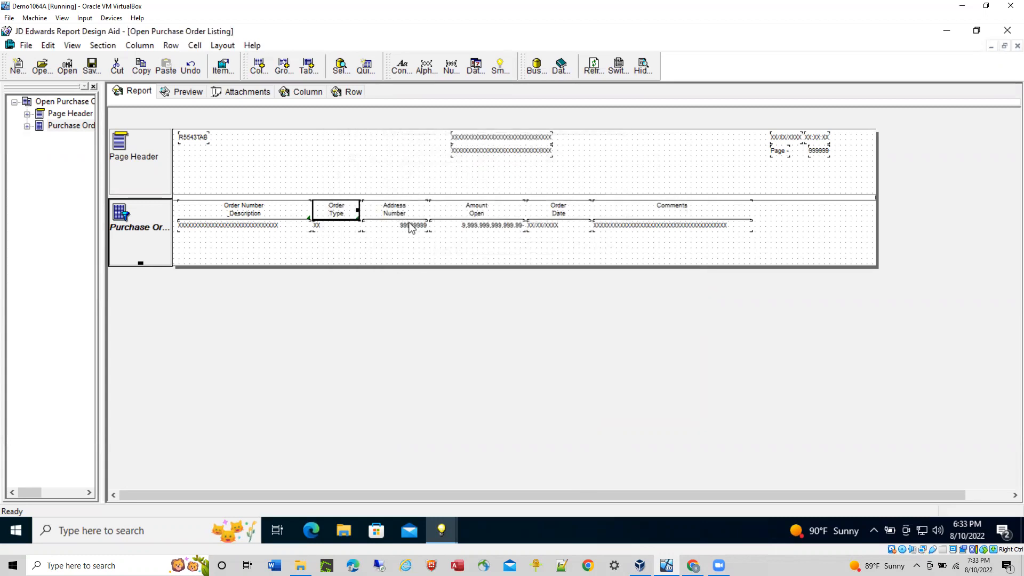
double_click(411, 226)
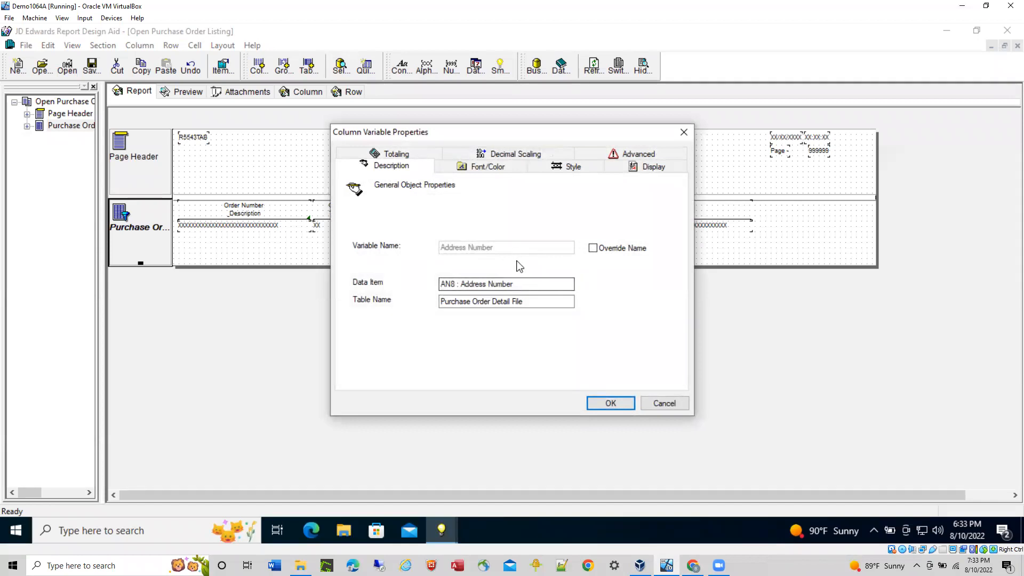
click(661, 403)
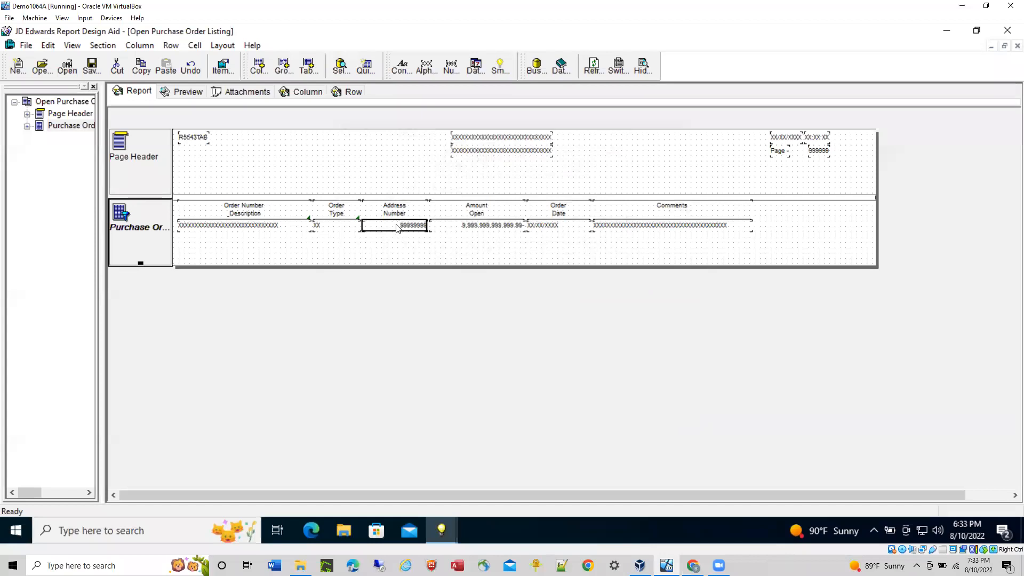
double_click(397, 226)
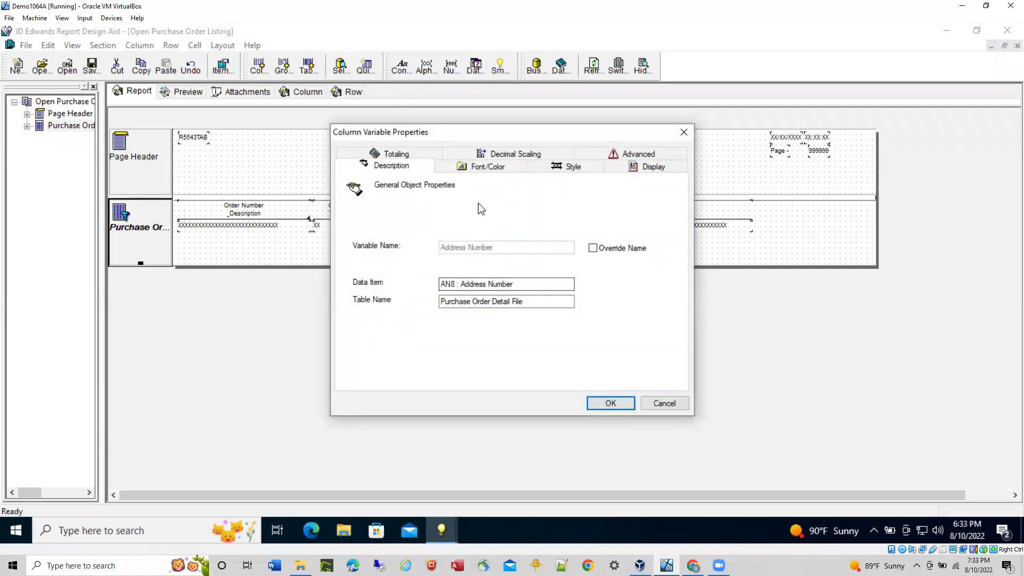
click(640, 172)
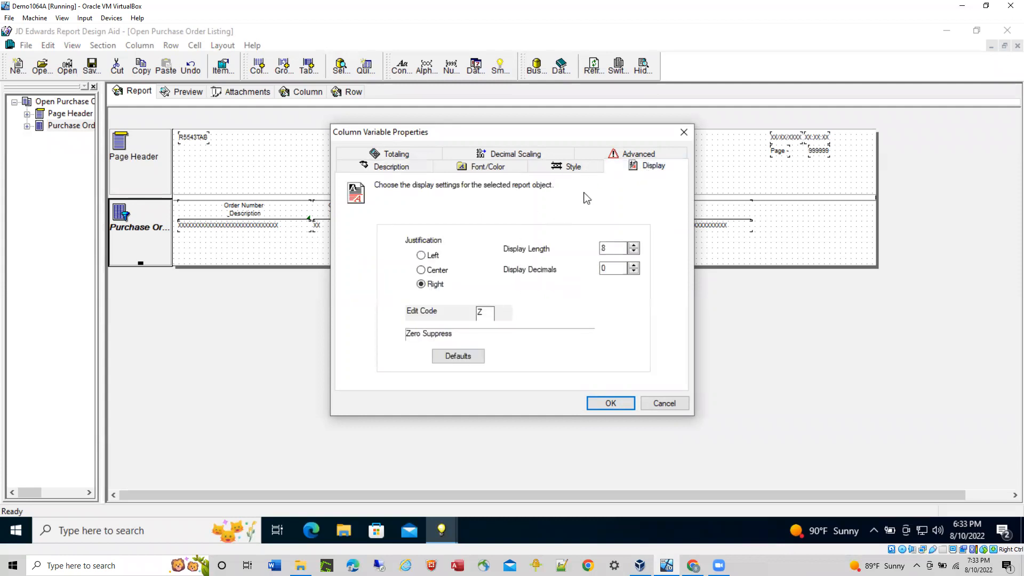
click(477, 170)
click(409, 171)
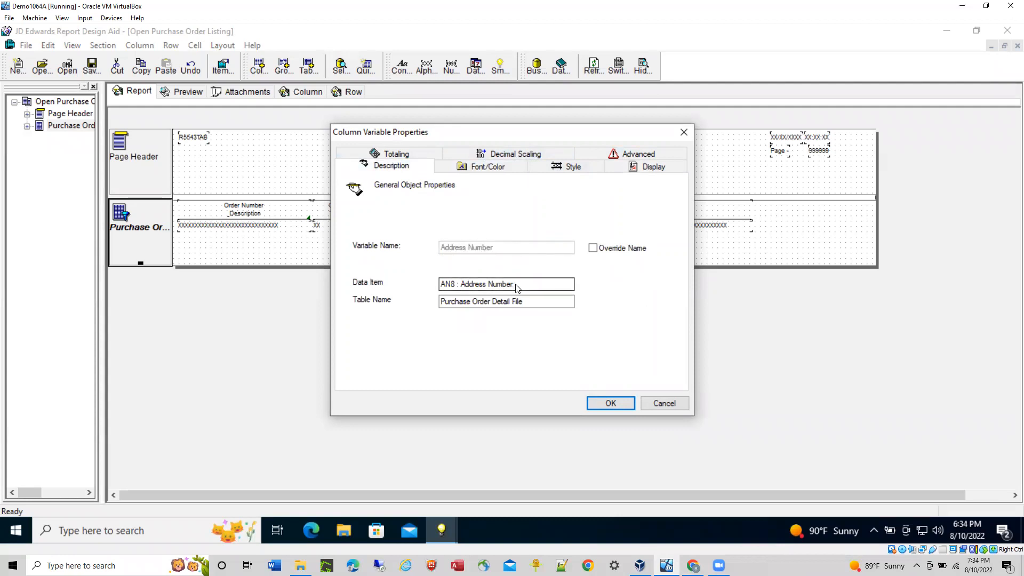
drag(494, 134, 662, 133)
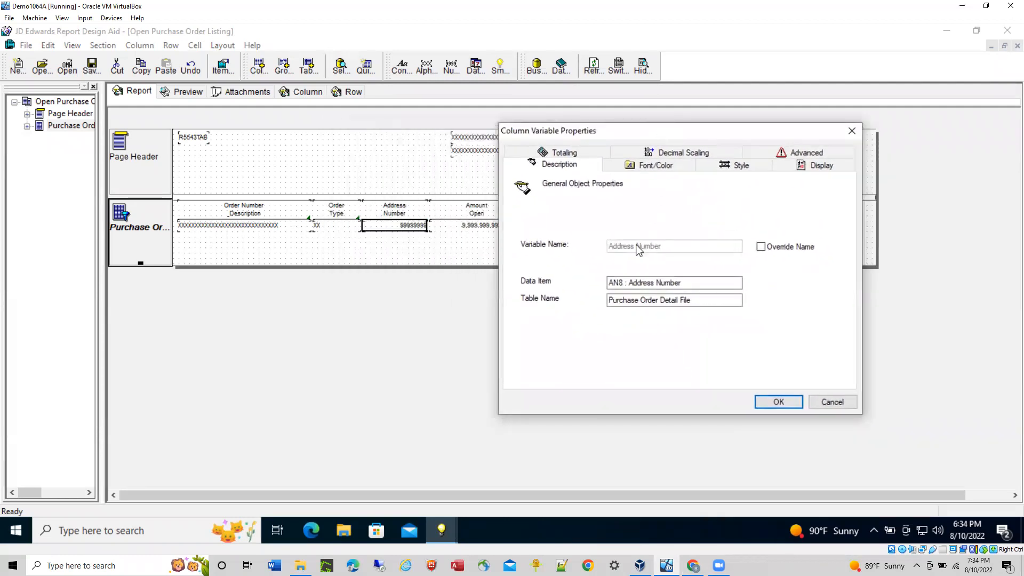
click(761, 246)
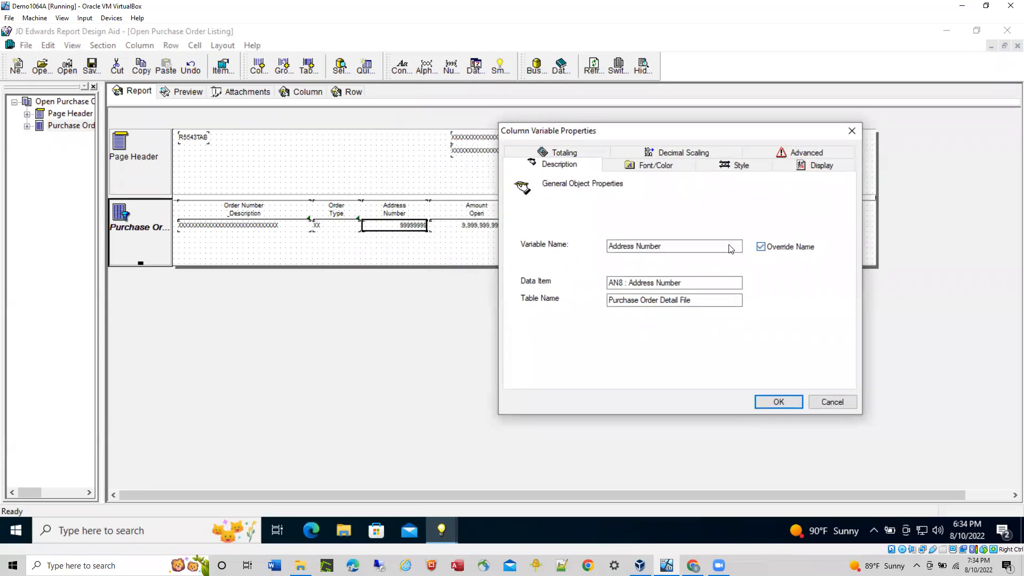
click(832, 403)
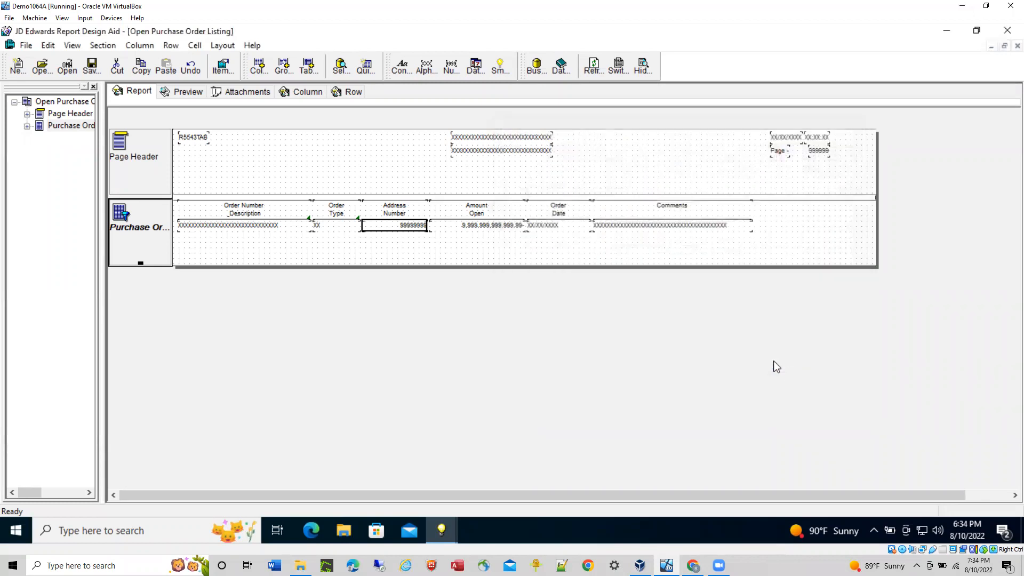
- Override the first heading line of the Address Number column with Supplier, and save the report
click(387, 212)
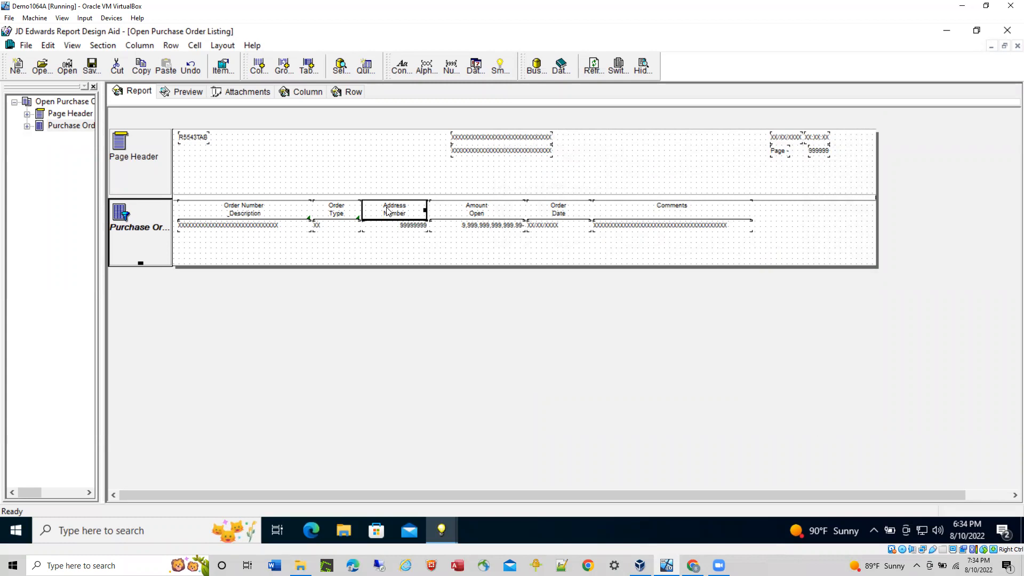
double_click(388, 213)
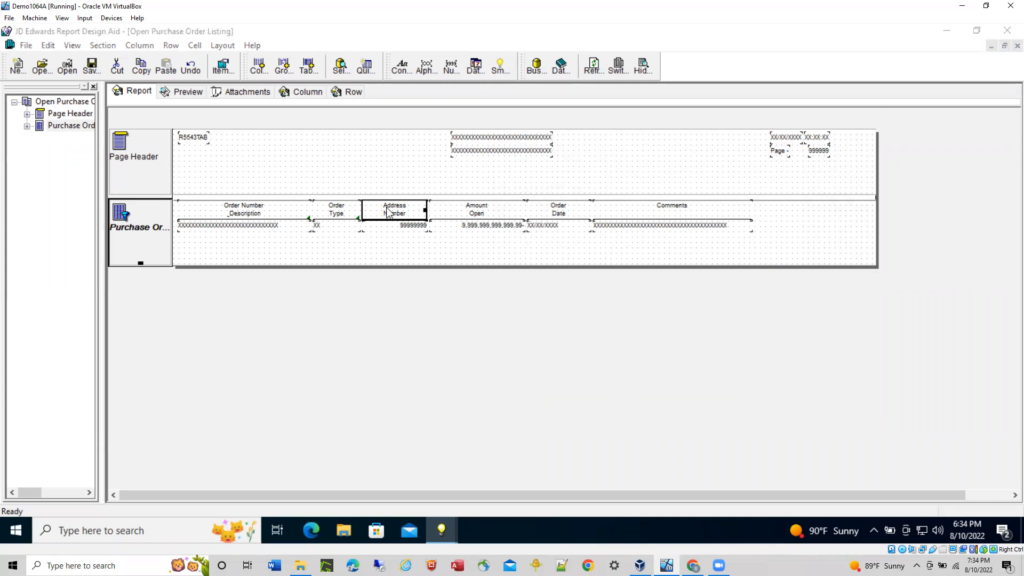
click(581, 313)
click(485, 302)
drag(479, 301, 424, 301)
text(Supplier)
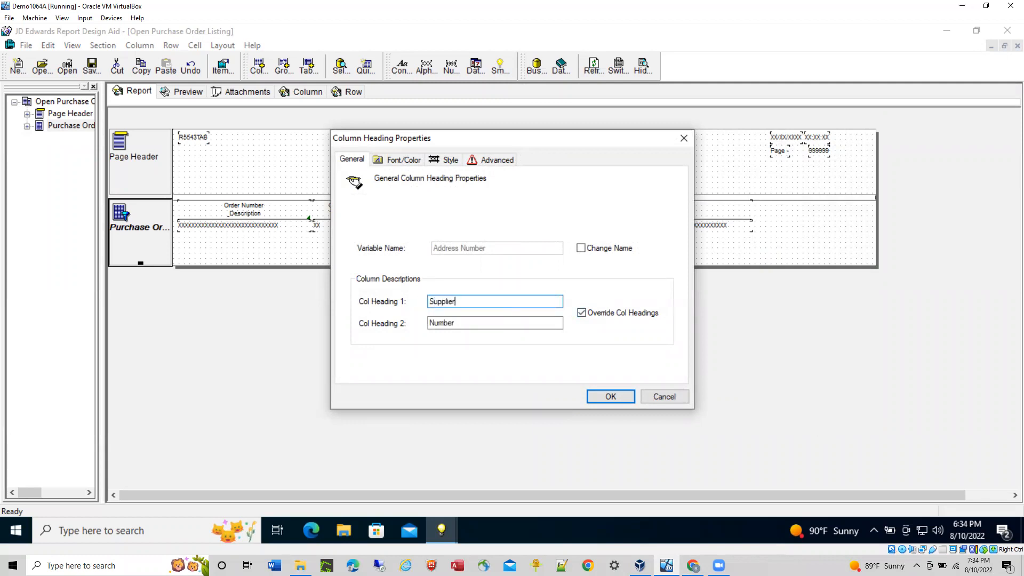
click(611, 397)
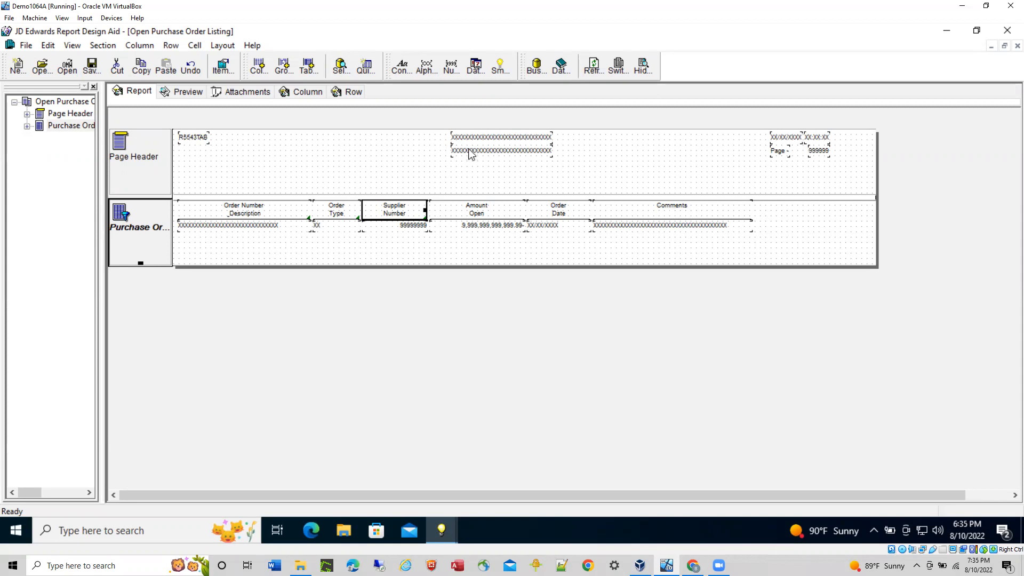
click(92, 63)
- Enter Needs Purchasing Mgr. Approval as the first text variable of the Purchase Order Detail section
click(103, 45)
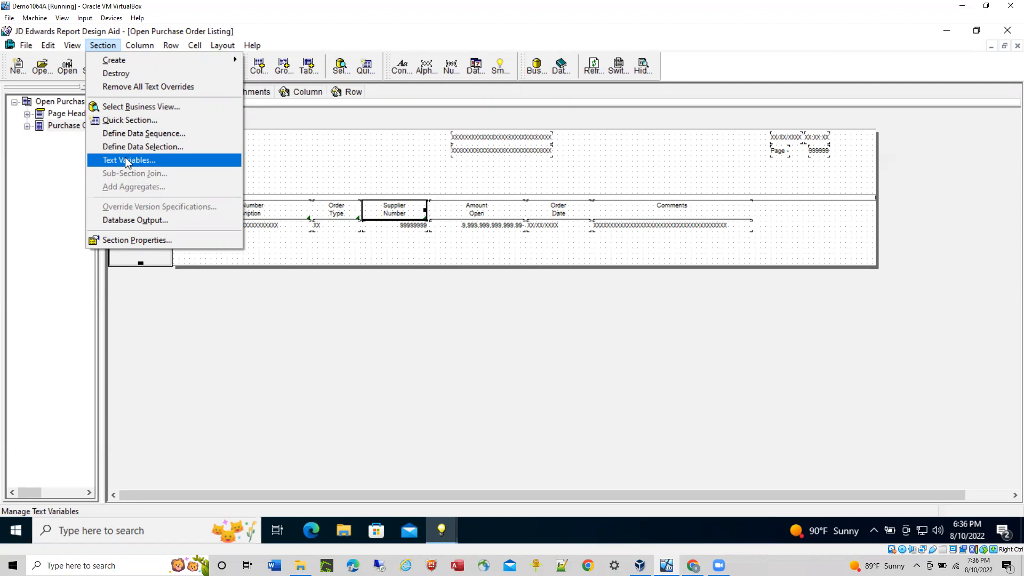
click(133, 162)
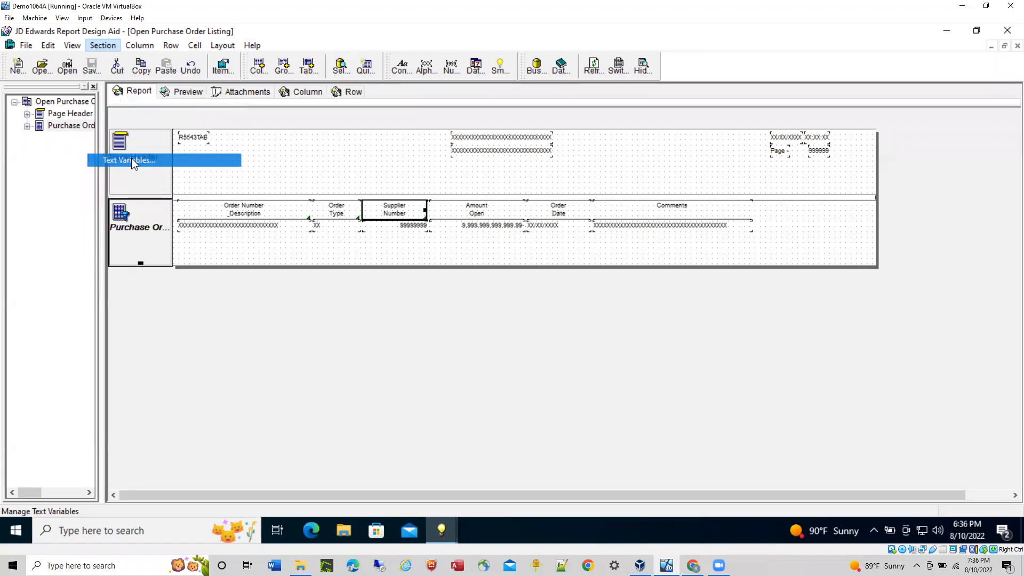
click(408, 255)
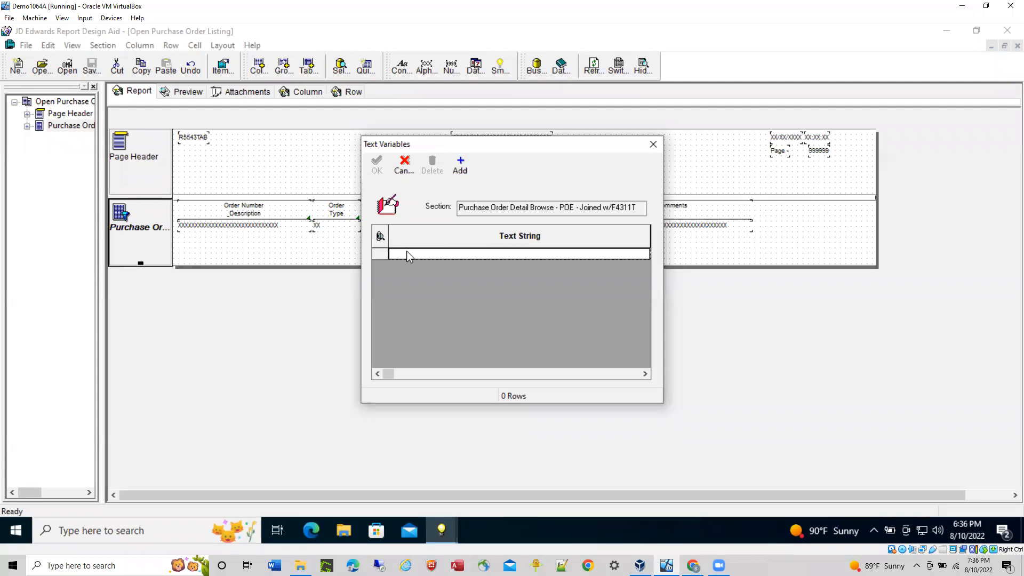
text(N)
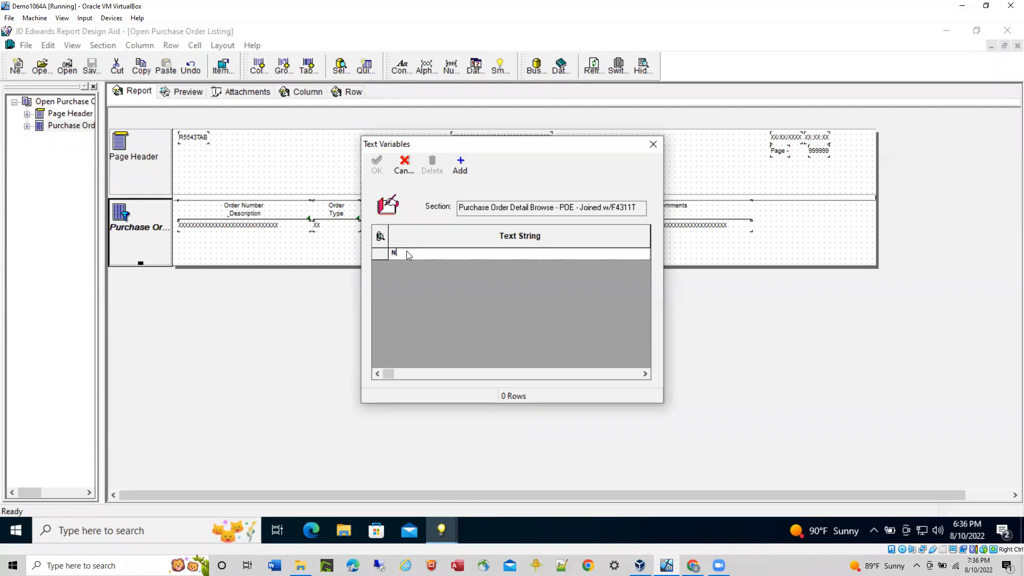
text(oeds Purchasing Mgr. Approval)
- Add a second text variable reading Review with General Manager and save the section's text variables
click(458, 168)
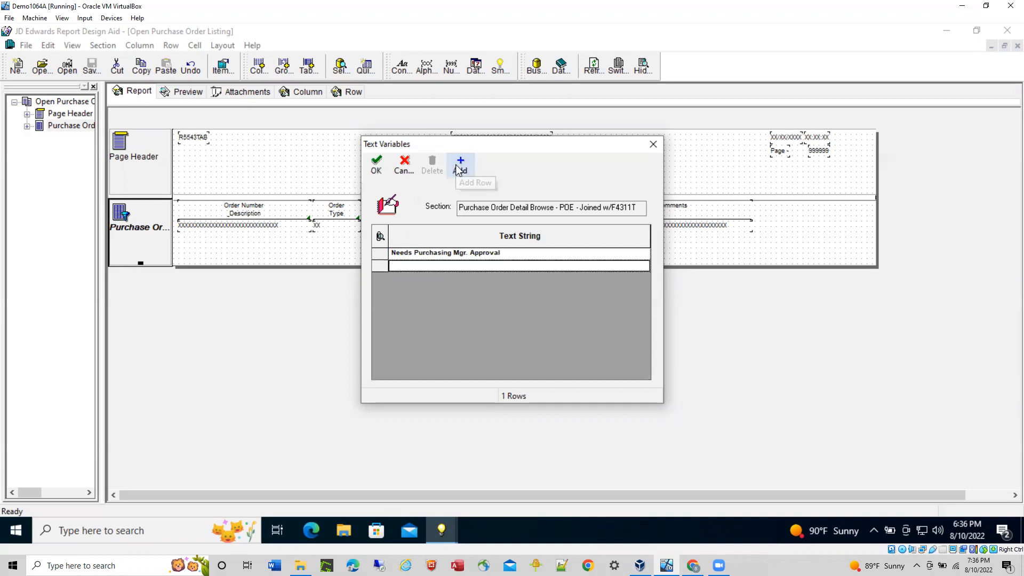
click(404, 267)
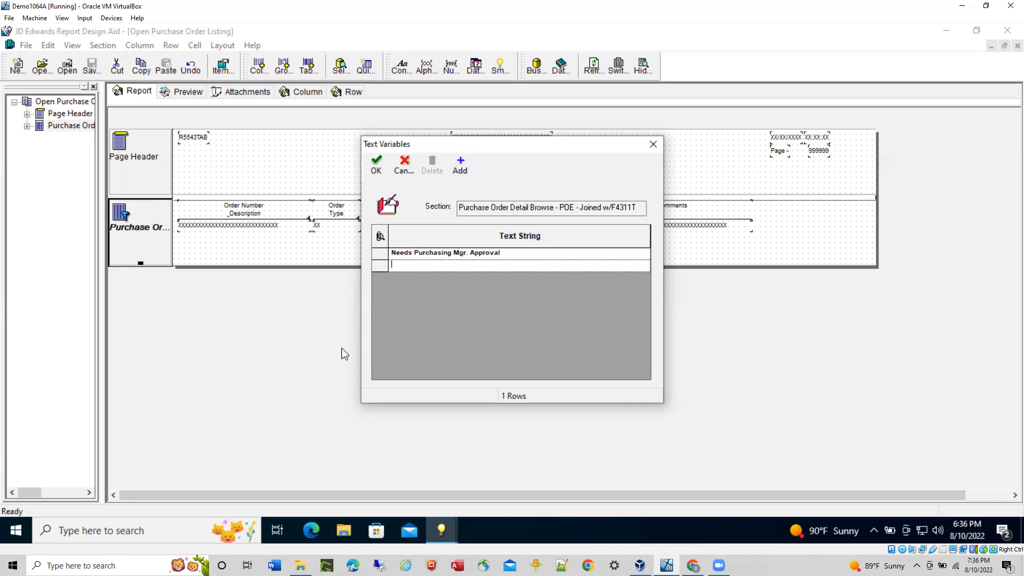
text(Review with General Manager)
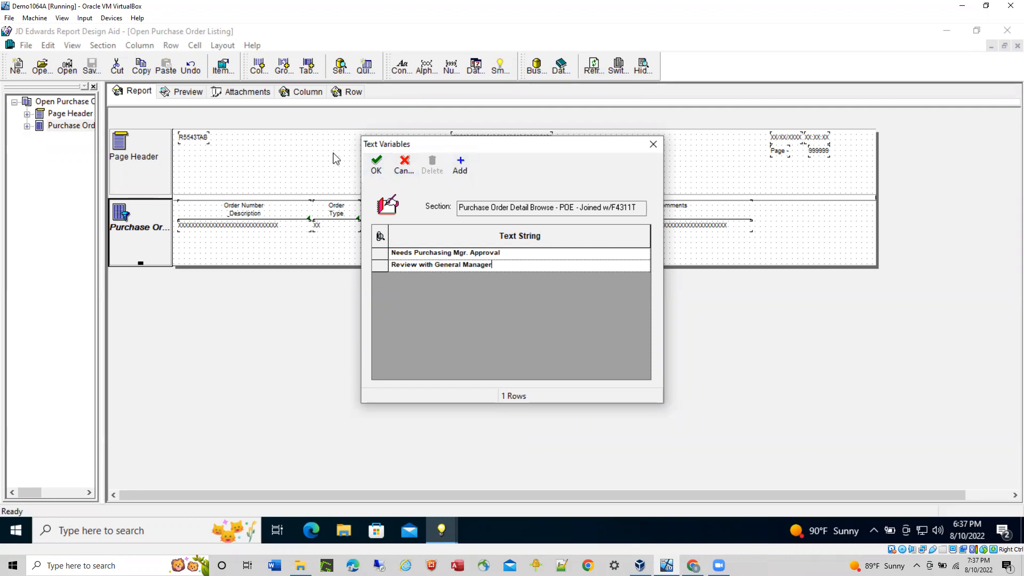
click(377, 163)
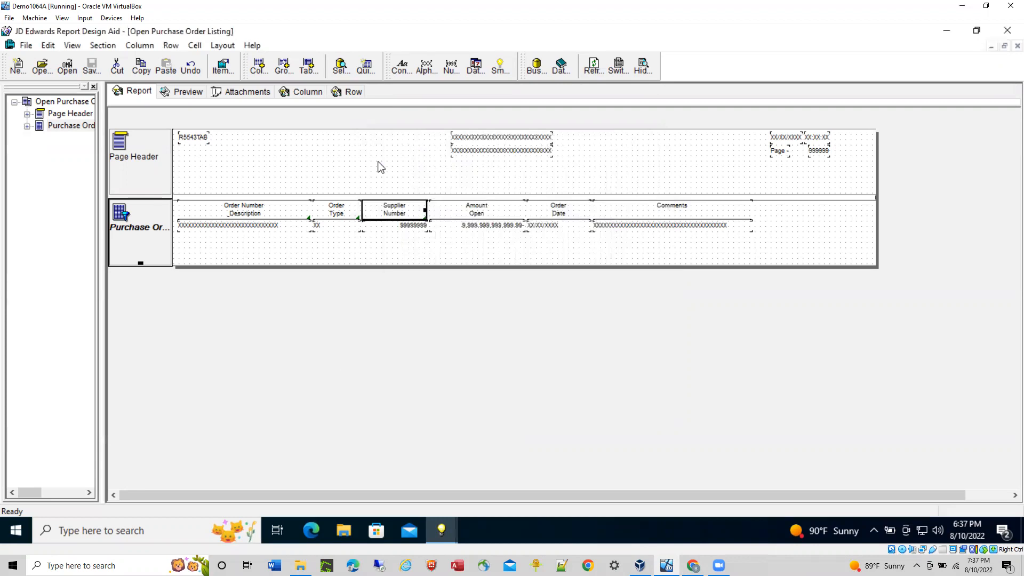
- Reopen the section's text variables to check the stored strings, and close them without changes
click(103, 46)
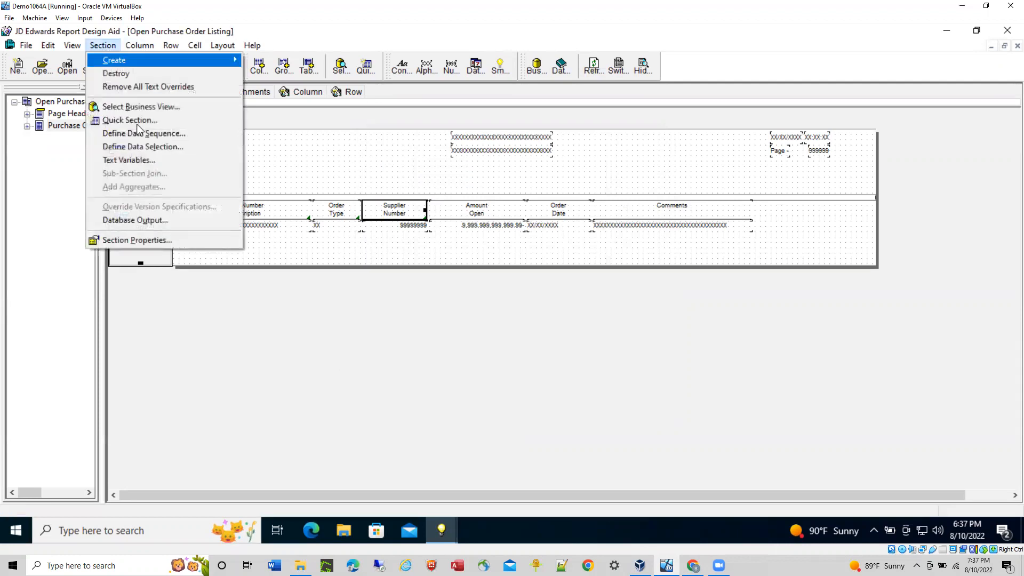
click(131, 162)
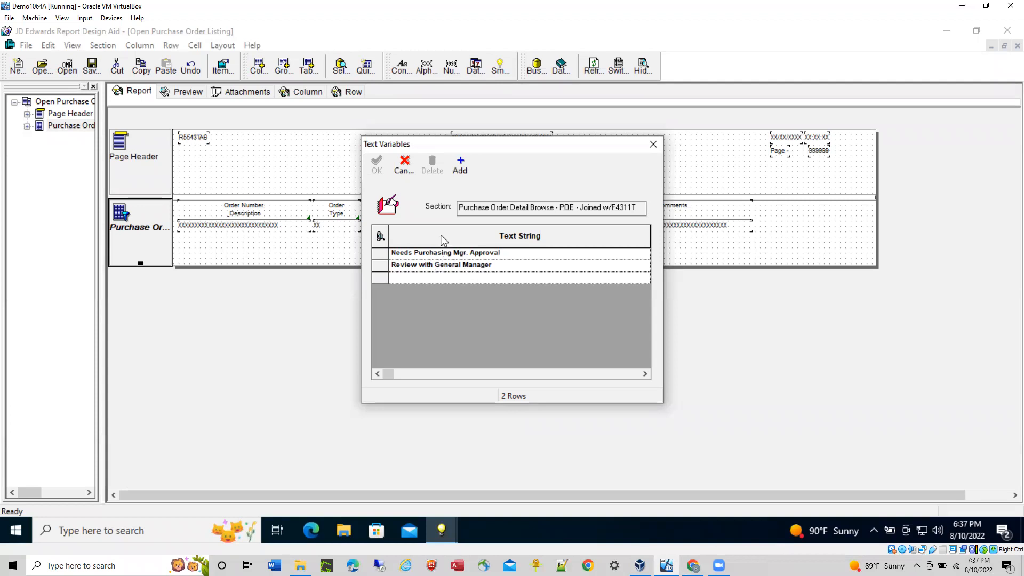
click(404, 166)
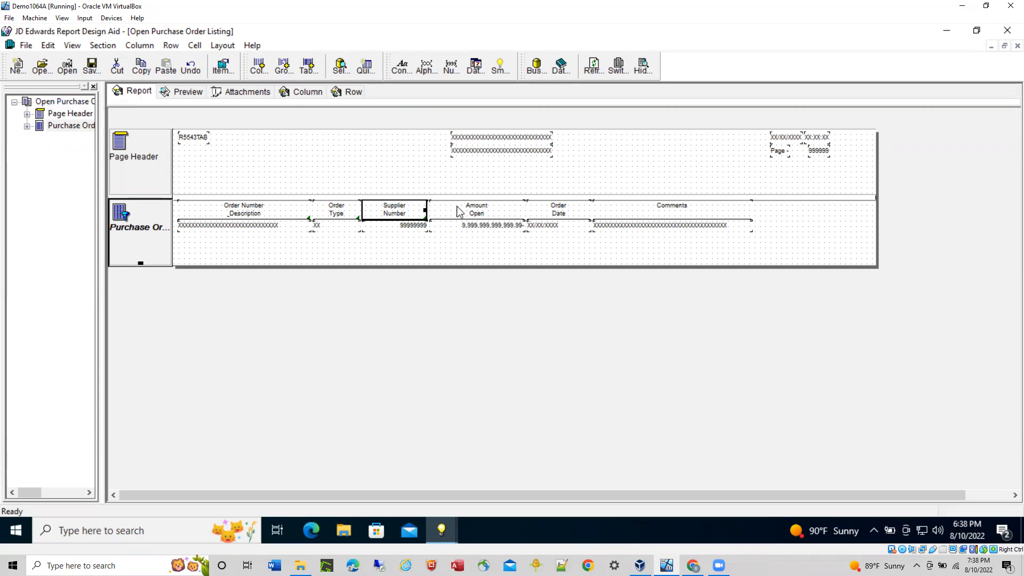
- Open the Comments variable's event rules, saving the report, and insert a blank comment line in the Column Inclusion event
right_click(681, 229)
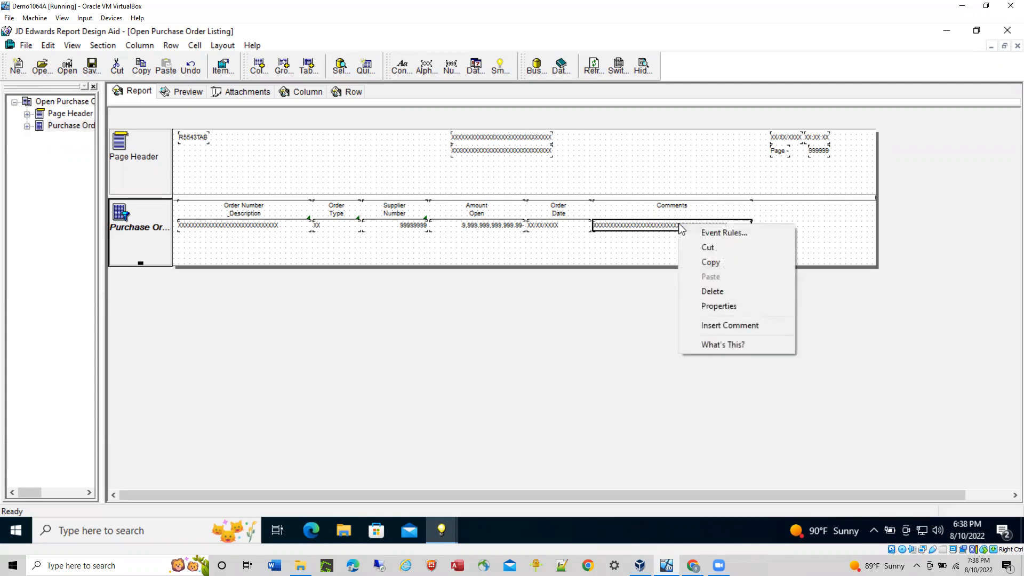
click(718, 232)
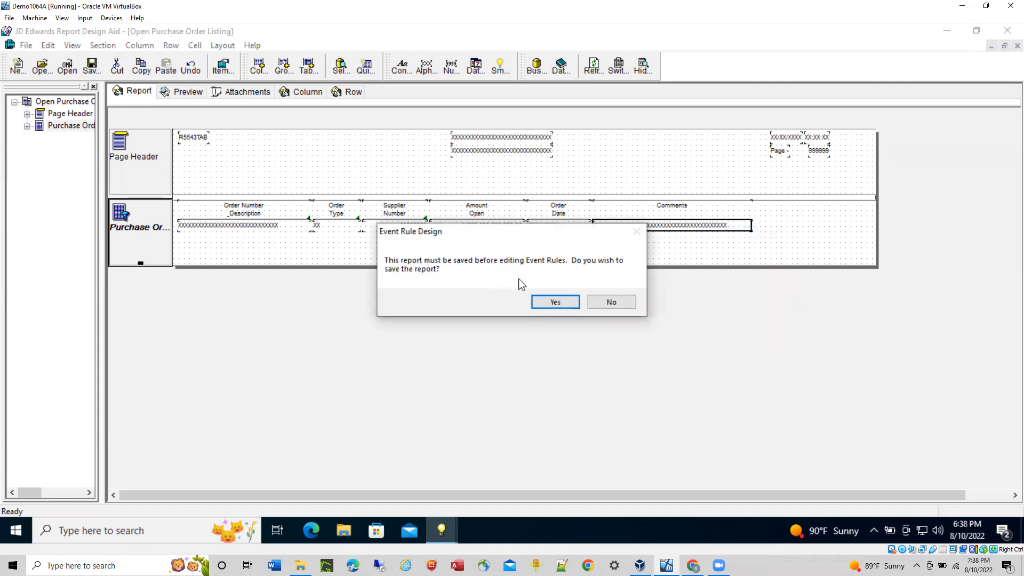
click(551, 301)
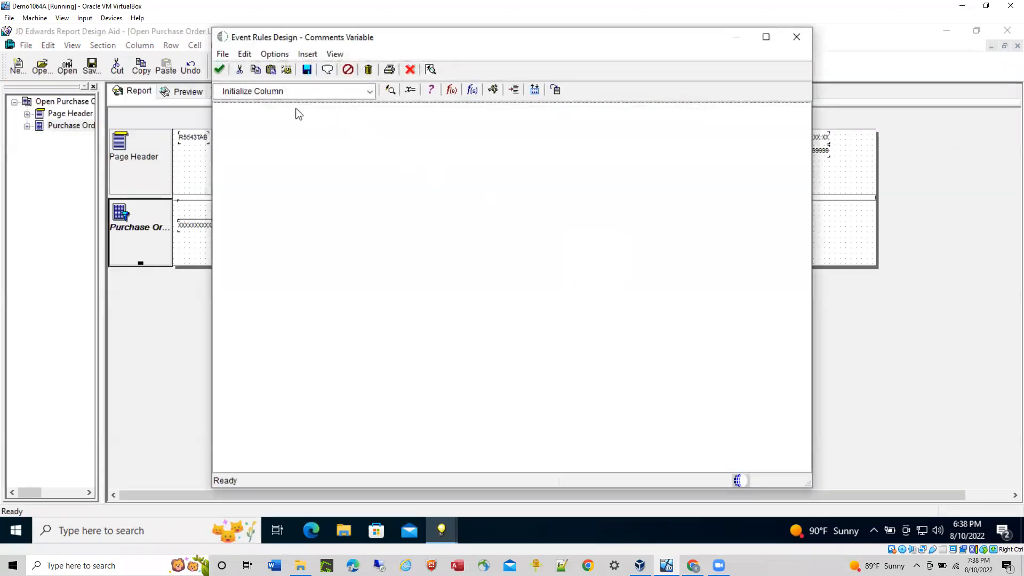
click(372, 92)
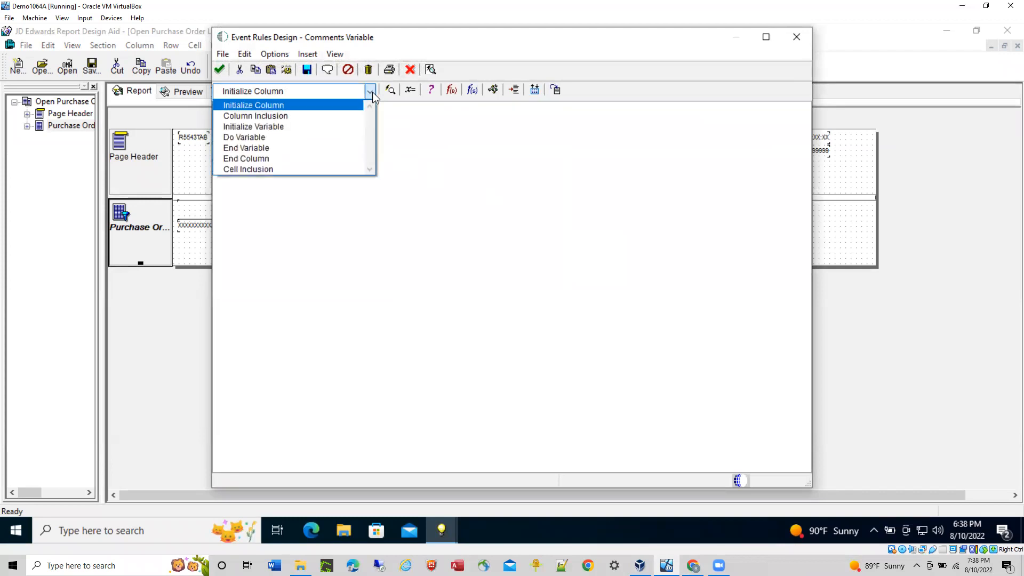
click(272, 116)
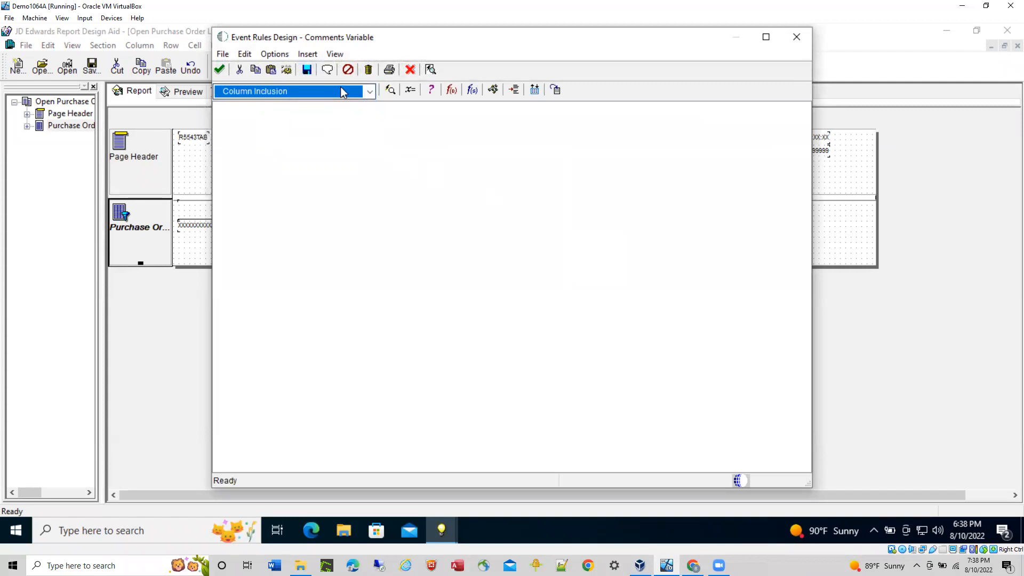
click(329, 69)
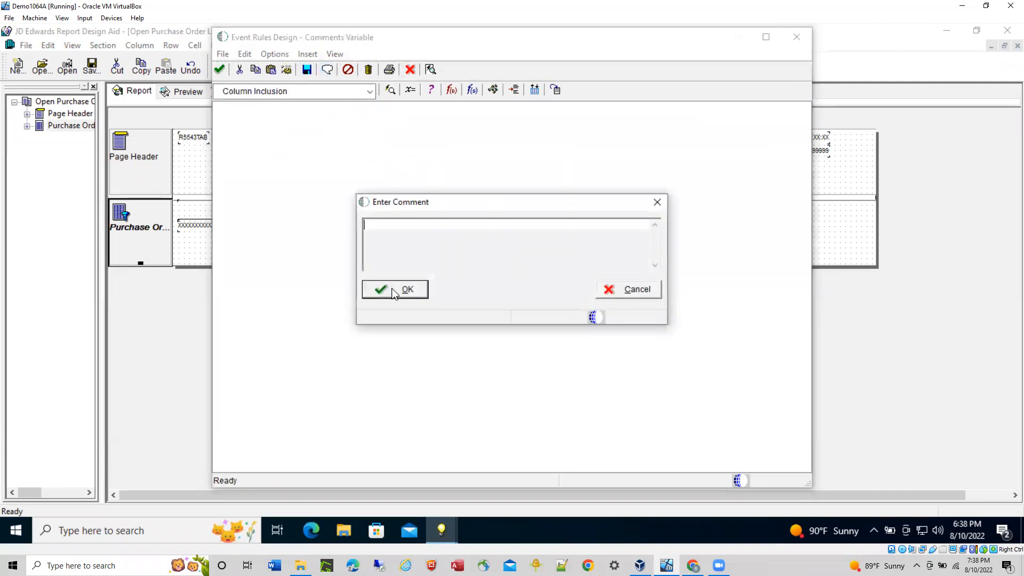
click(394, 291)
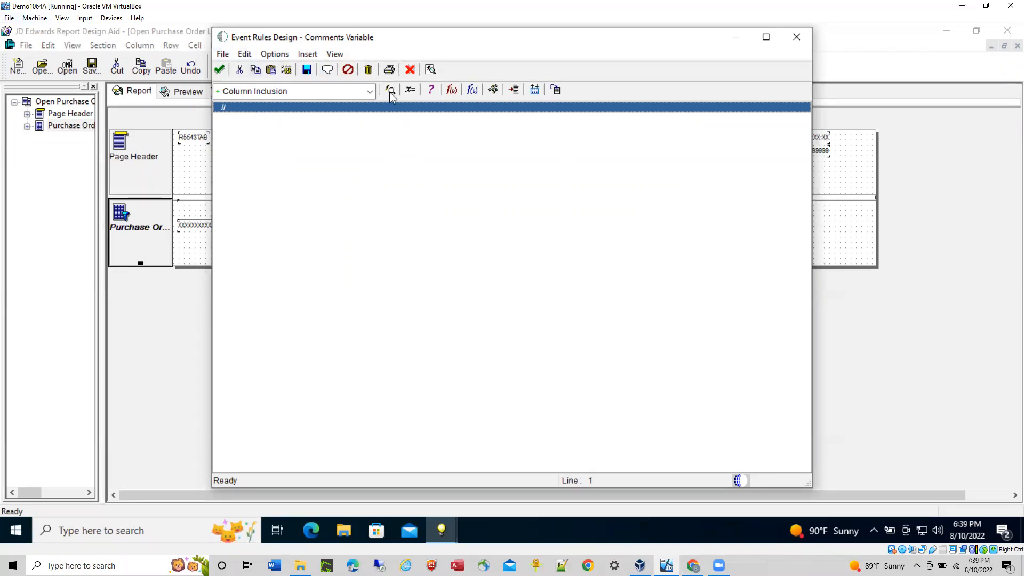
- Start an If condition testing that BC Amount - Open (F4311)(AOPN) is greater than or equal to the literal 500
click(432, 92)
click(432, 93)
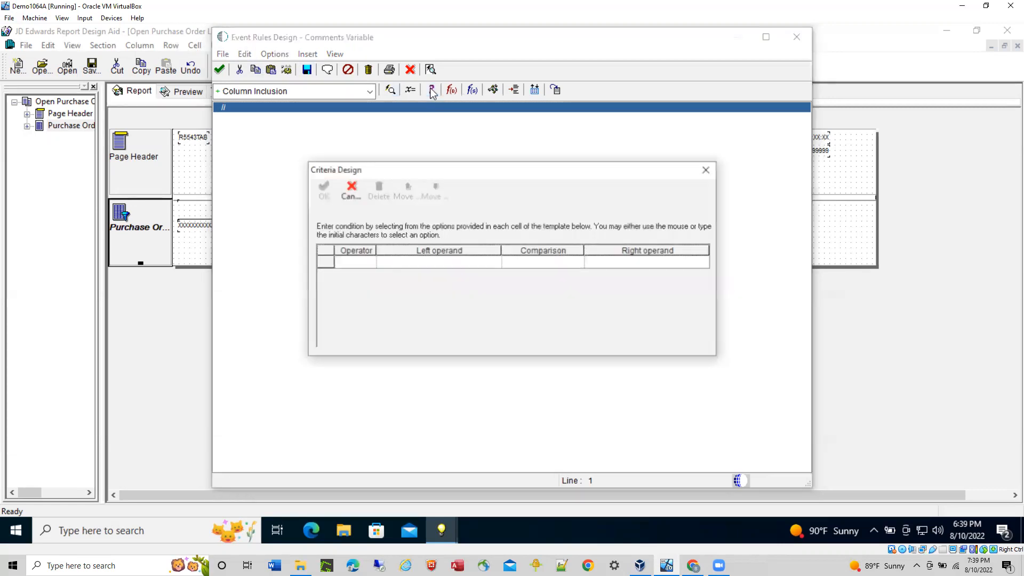
click(355, 264)
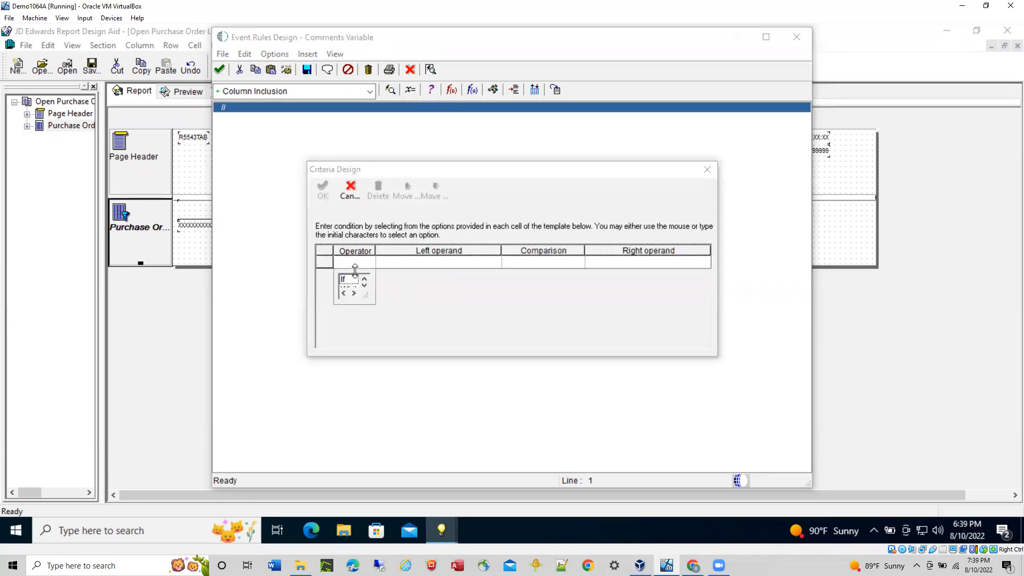
click(351, 278)
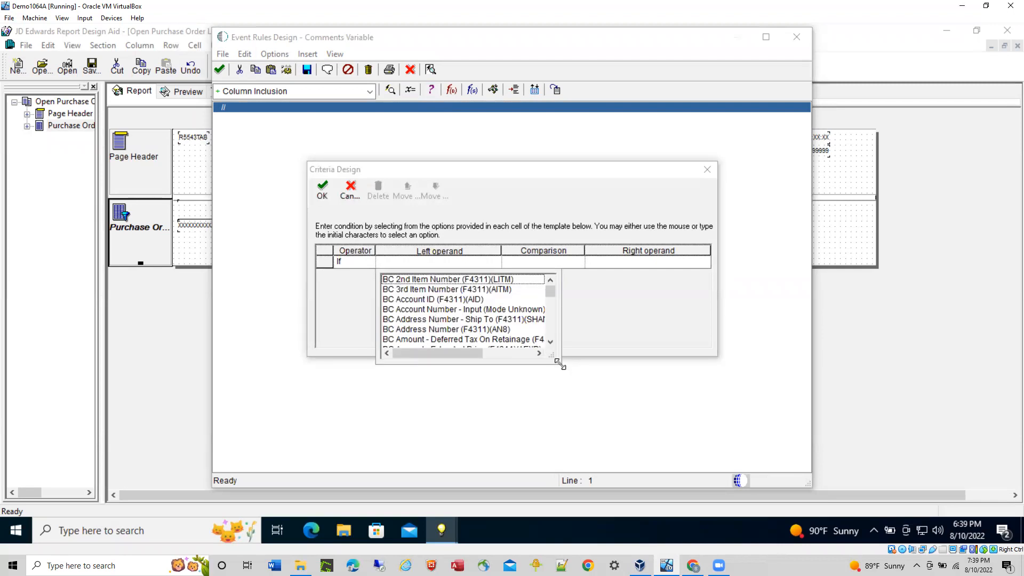
drag(552, 355, 652, 471)
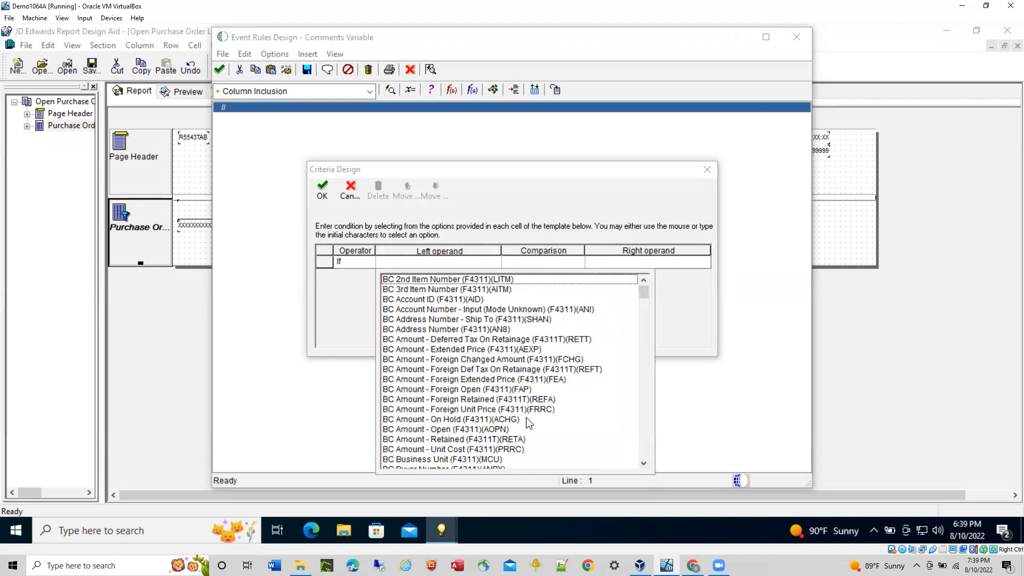
click(440, 430)
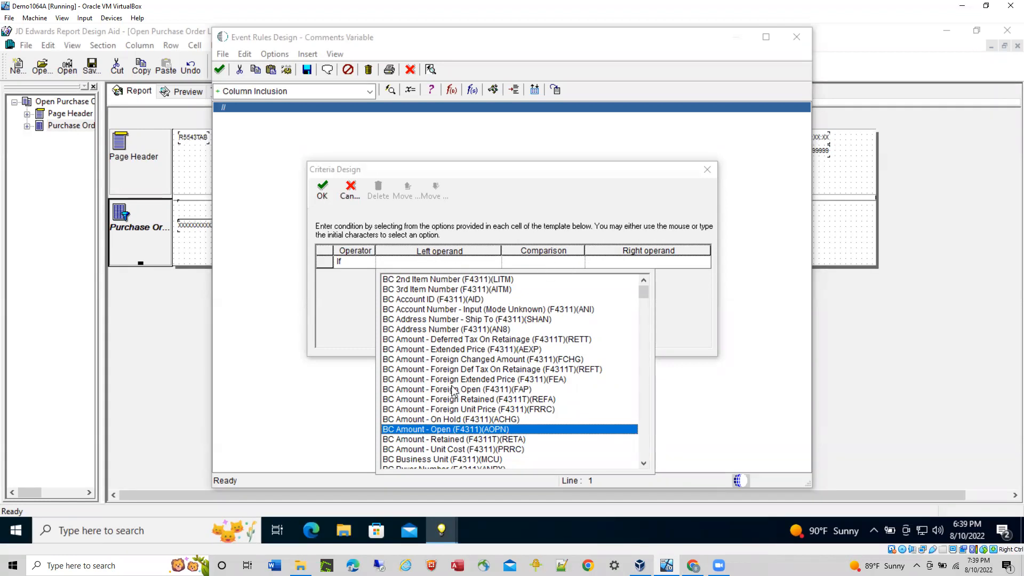
click(430, 432)
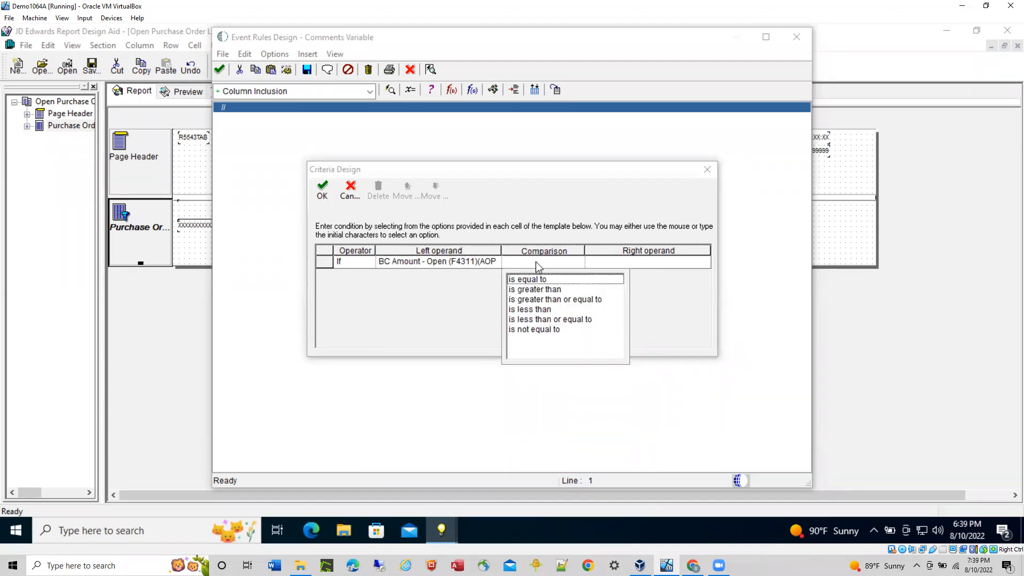
click(566, 300)
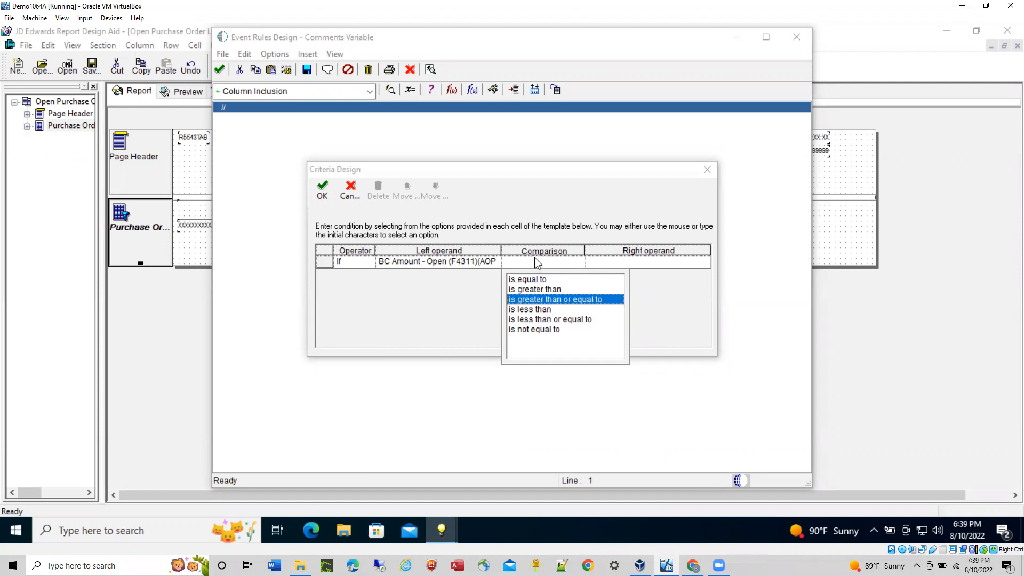
click(555, 300)
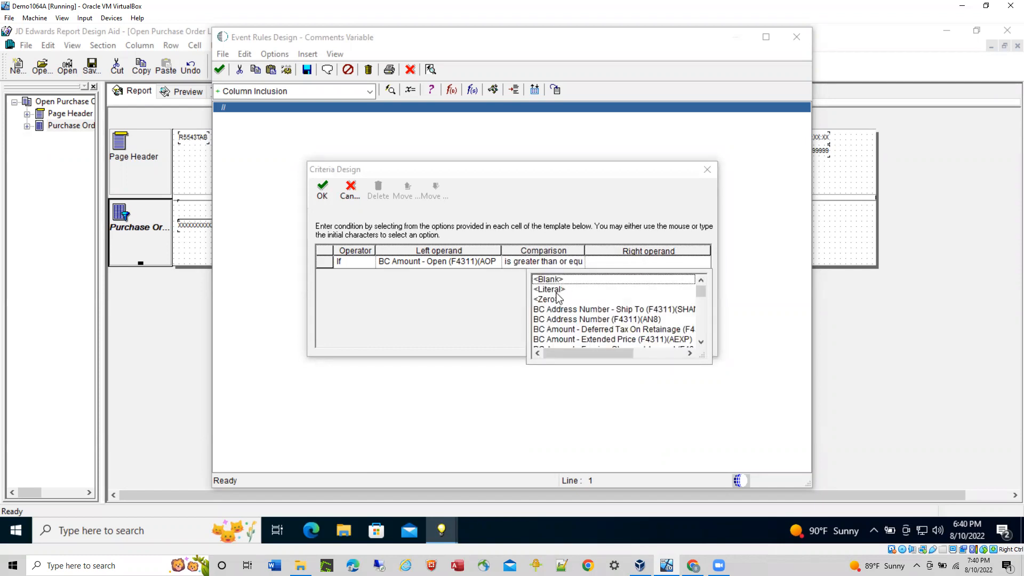
click(549, 291)
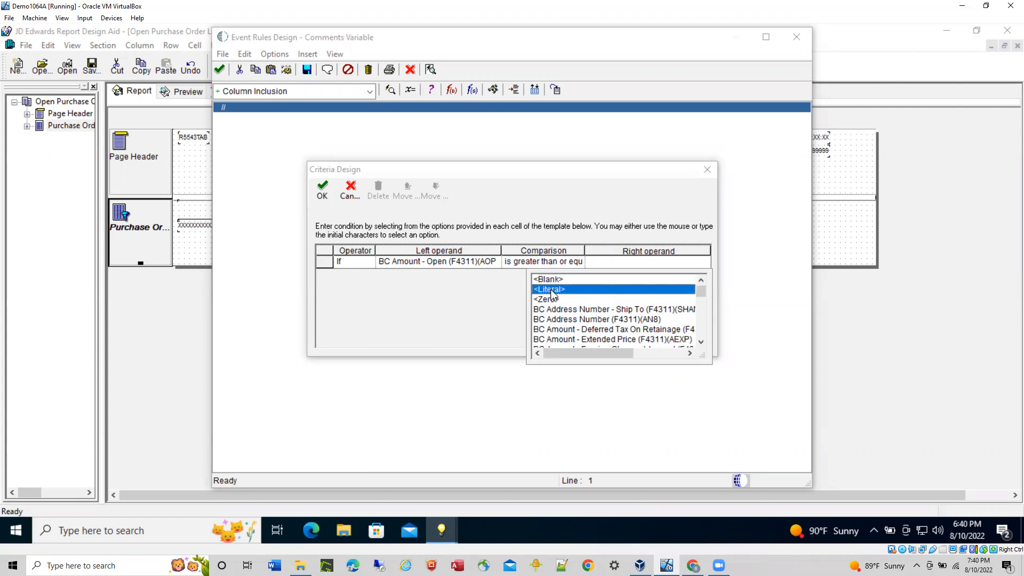
click(551, 290)
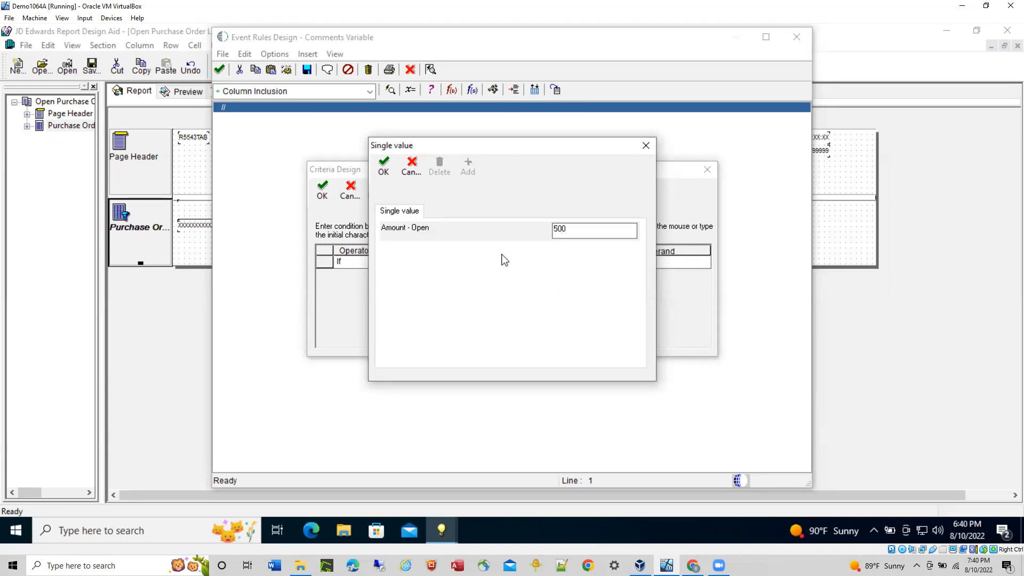
click(384, 164)
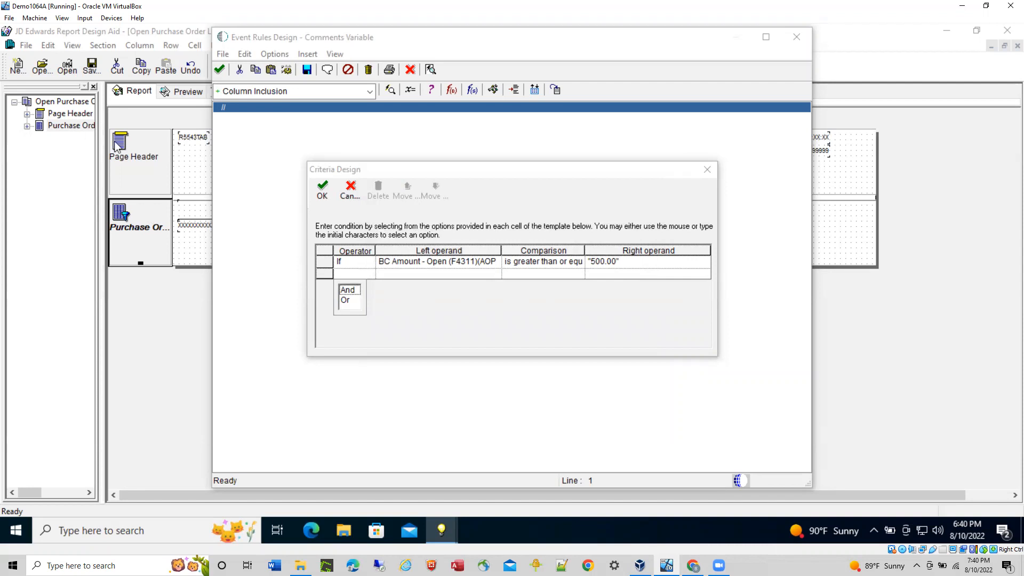
- Add an And criterion that BC Amount - Open (F4311)(AOPN) is less than the literal 1000, and accept the condition
click(348, 291)
click(350, 291)
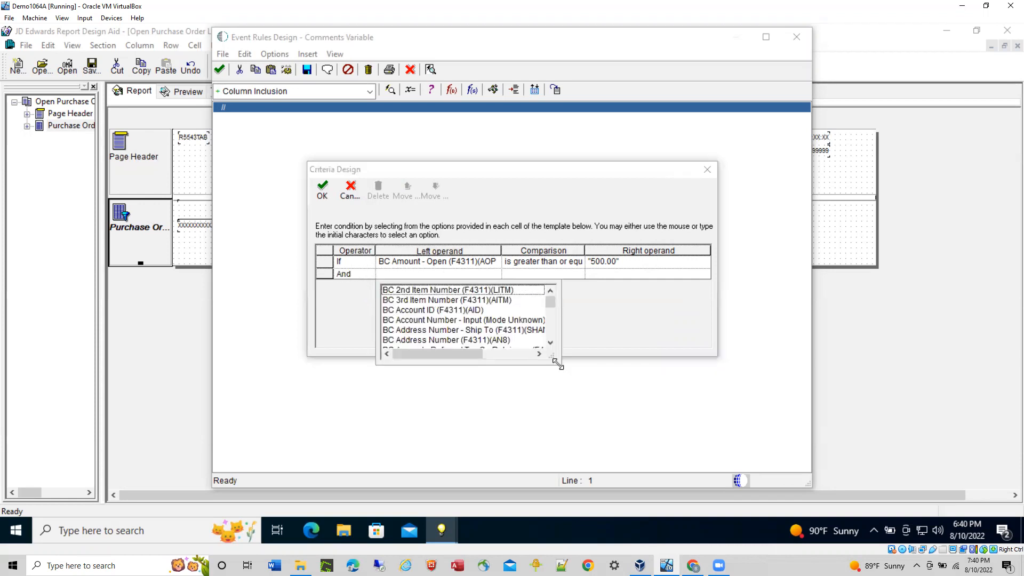
drag(551, 356, 659, 472)
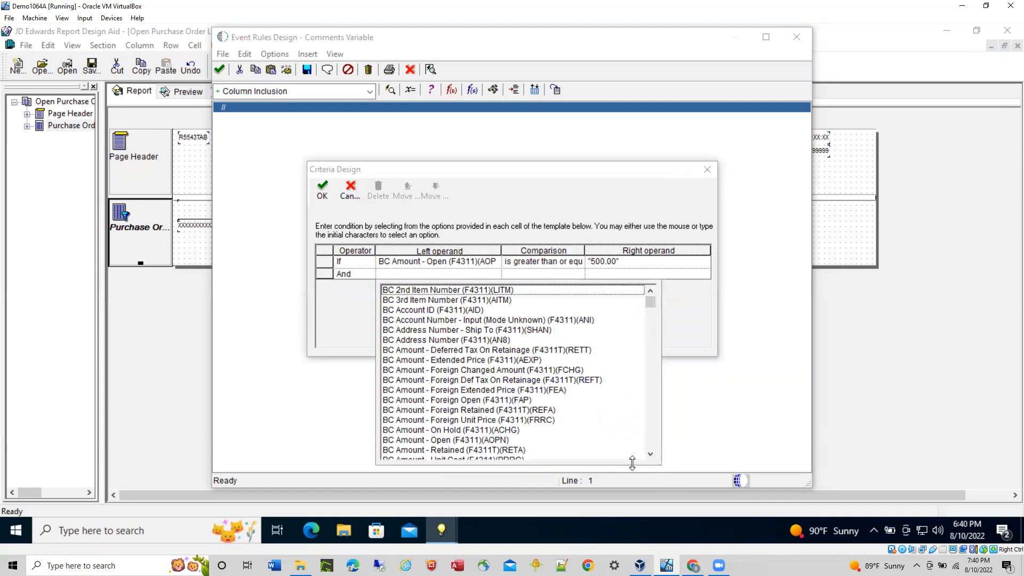
click(436, 443)
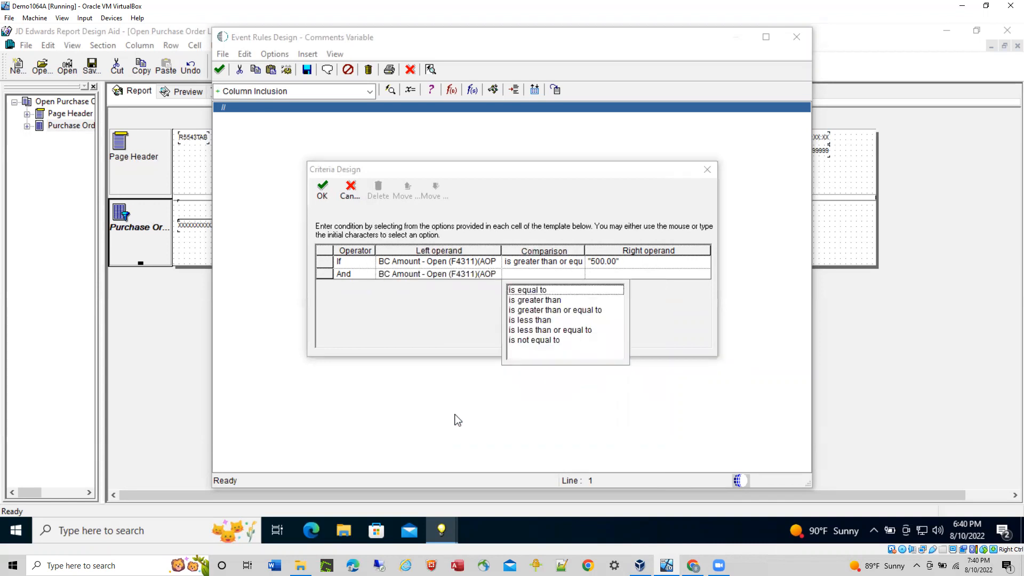
click(531, 322)
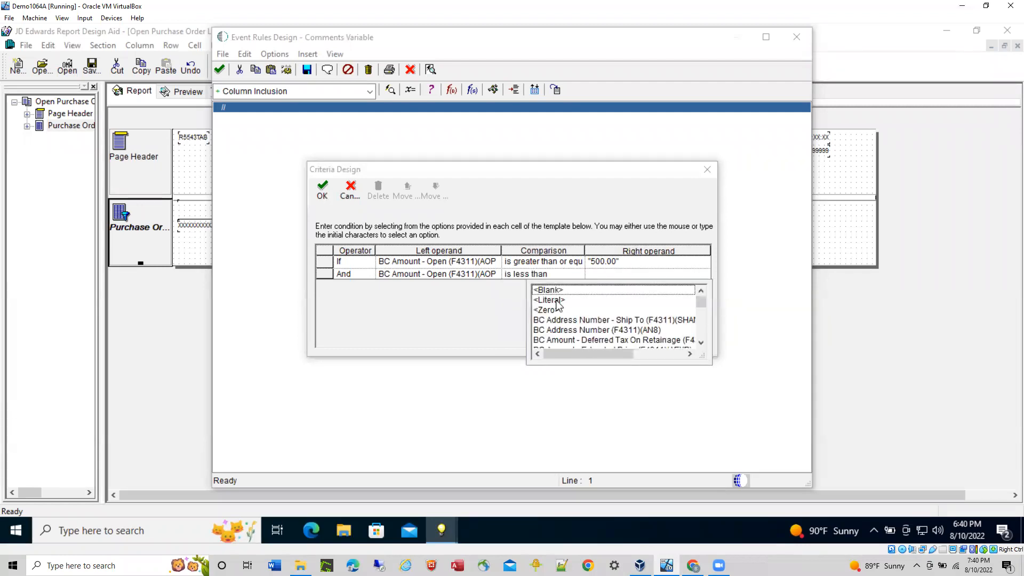
key(Escape)
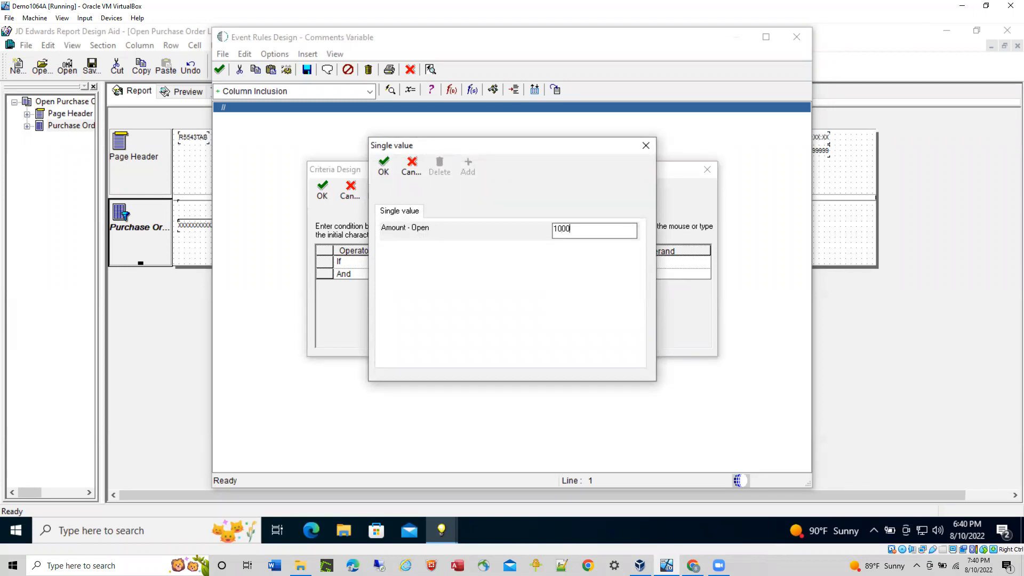
click(383, 166)
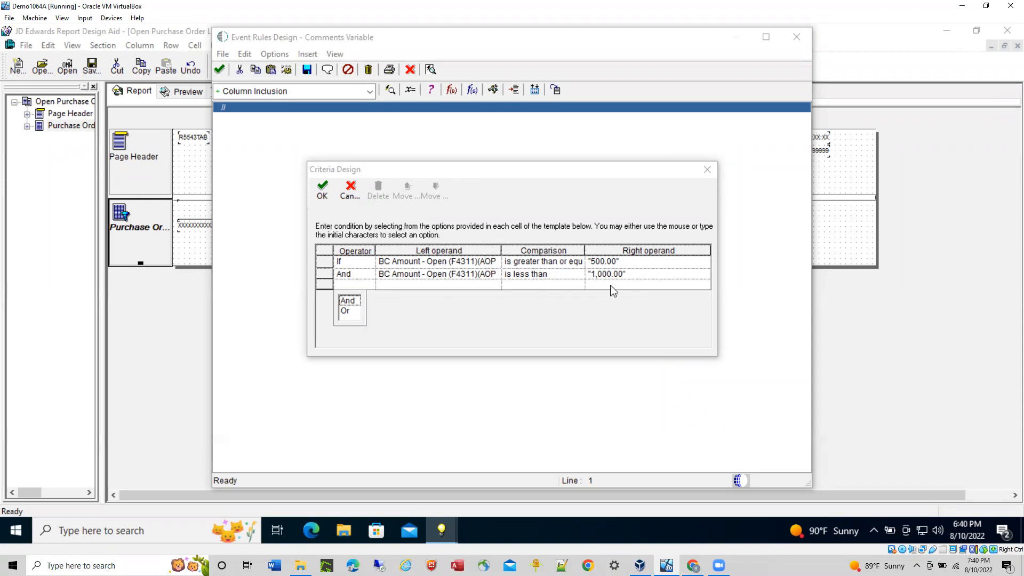
click(323, 196)
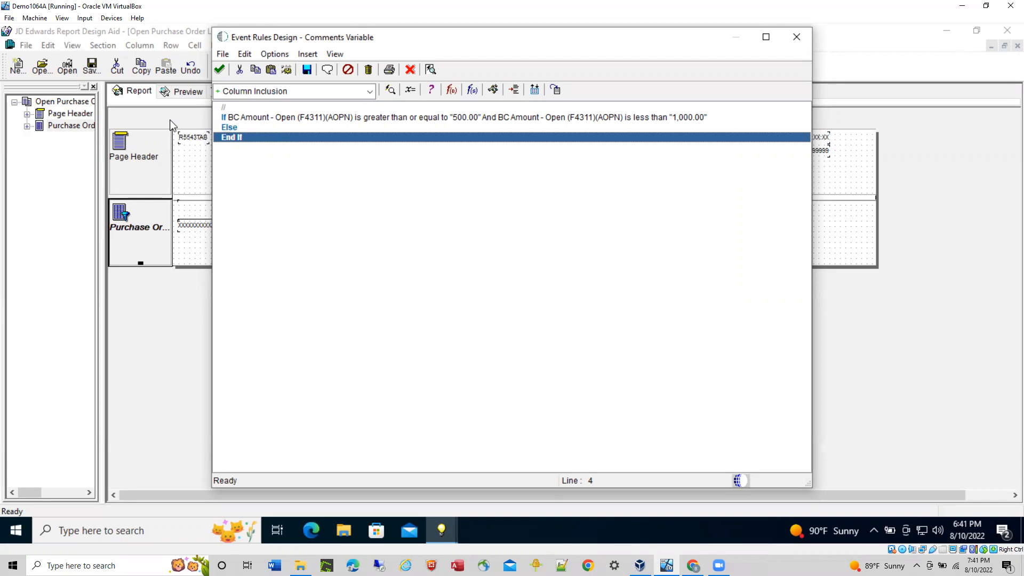
- Start an assignment beneath the If line, with the report variable RV Comments as the To Object
click(273, 118)
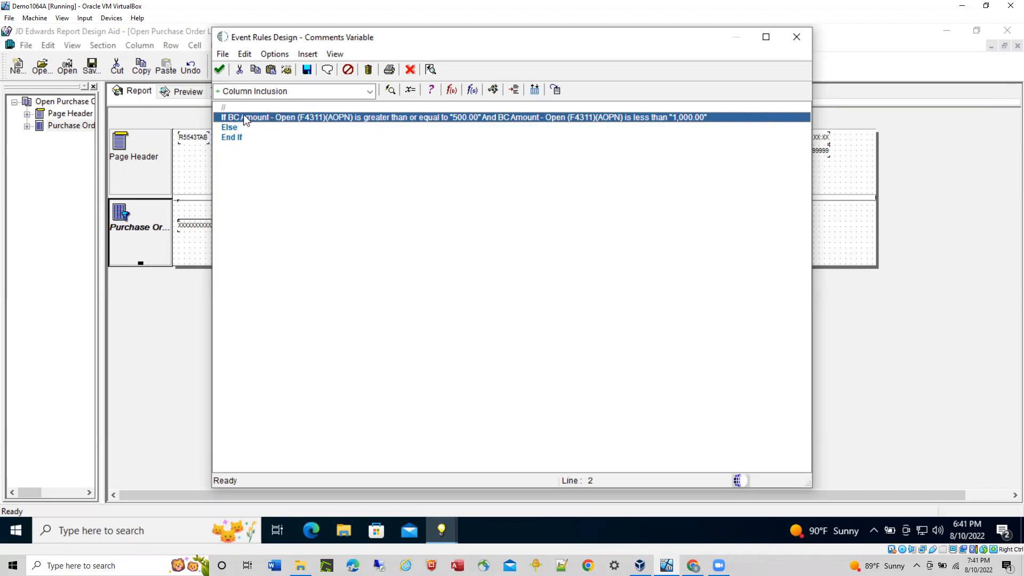
click(411, 91)
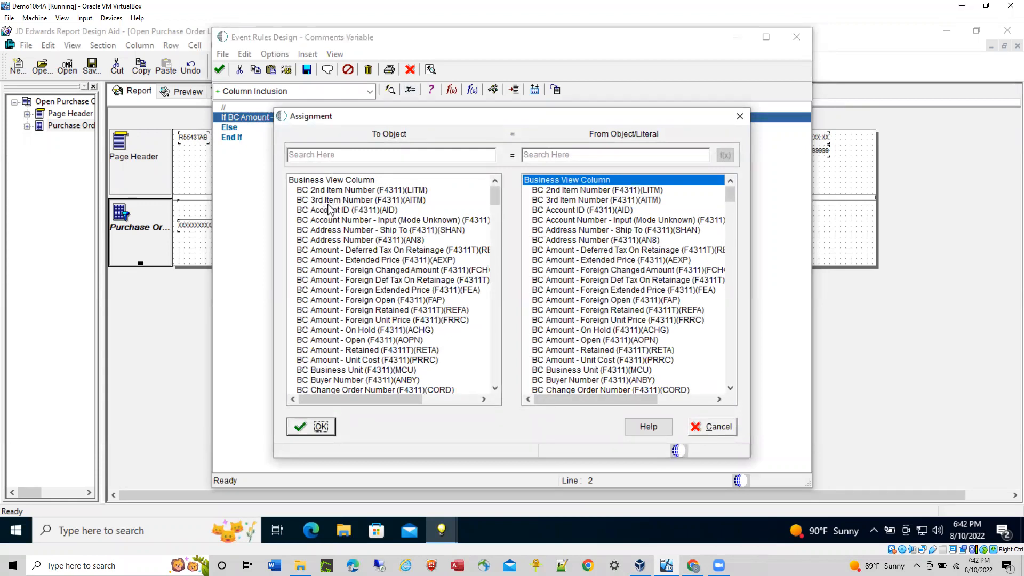
drag(496, 191, 495, 298)
scroll(494, 352, down, 15)
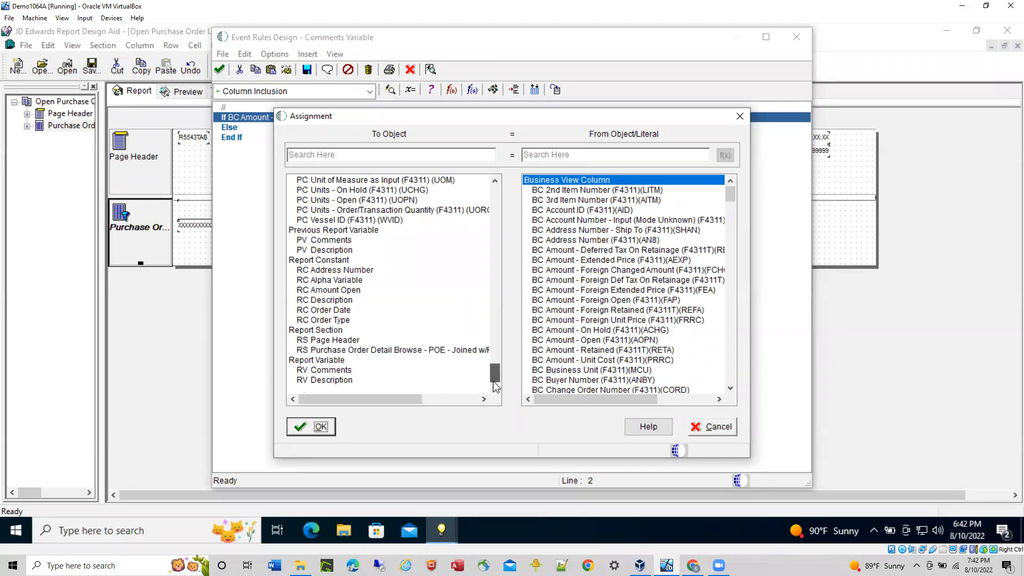
drag(495, 376, 496, 188)
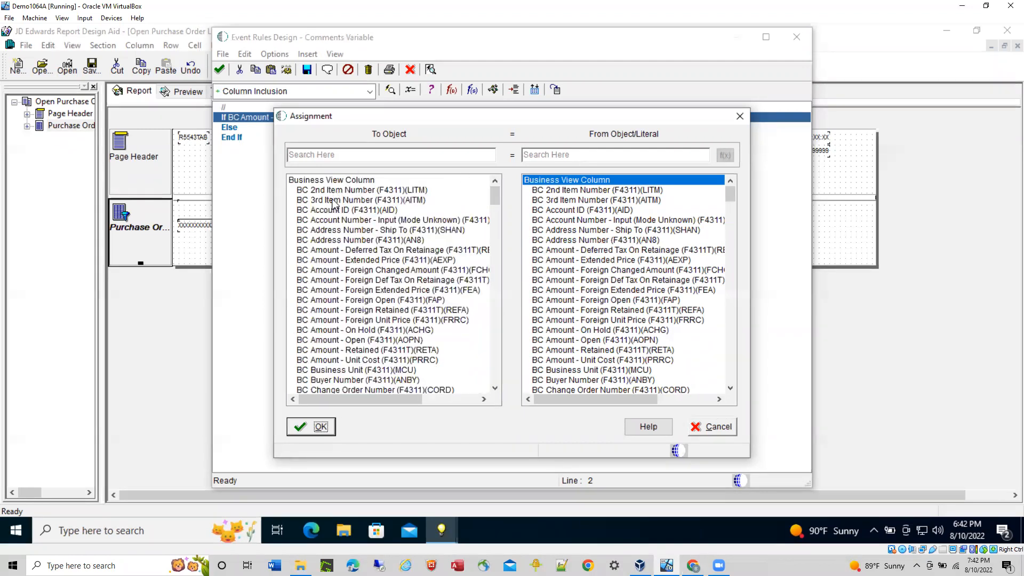
click(333, 201)
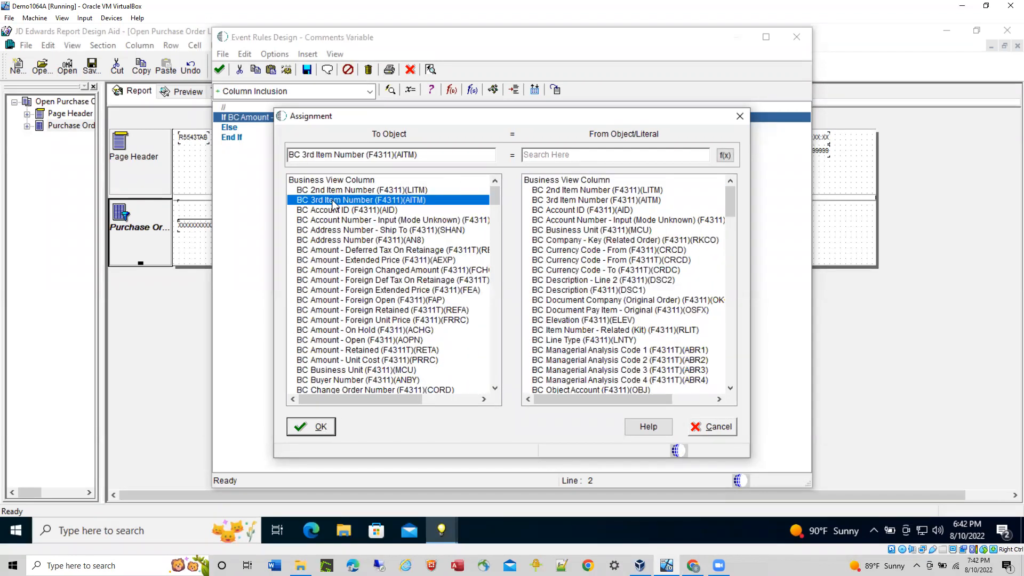
key(r)
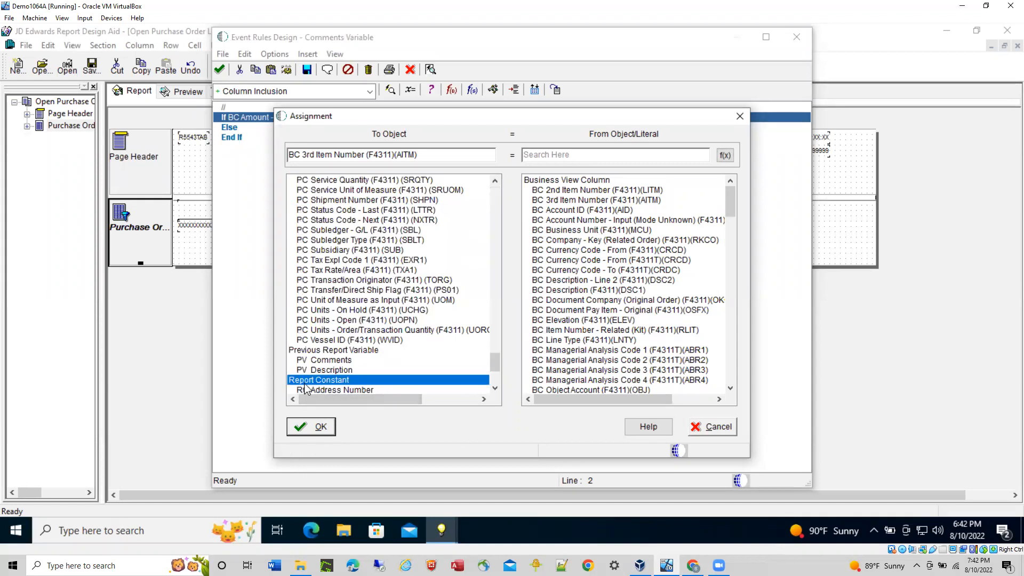
click(351, 194)
key(r)
key(r)
key(r)
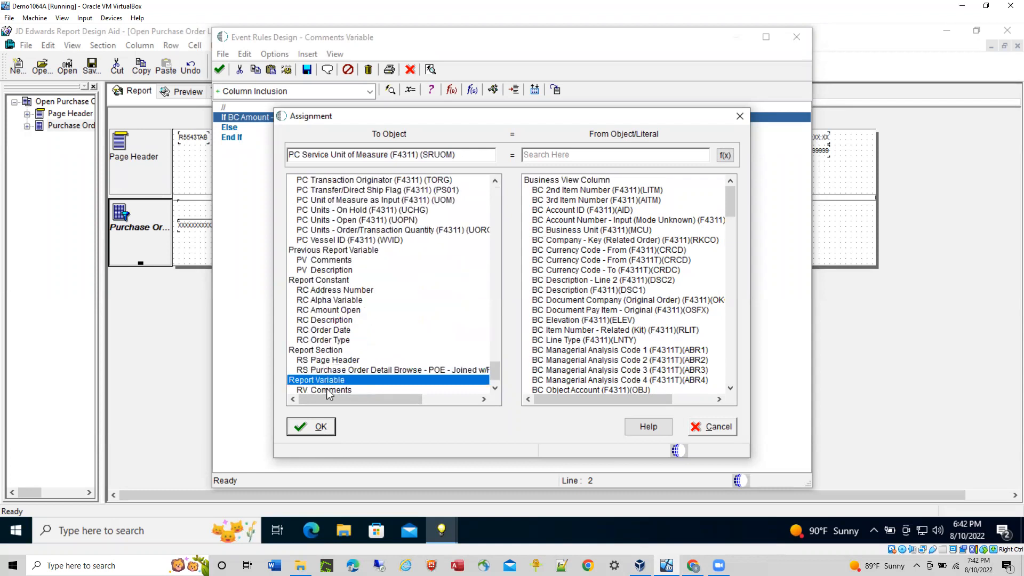
click(495, 389)
click(496, 389)
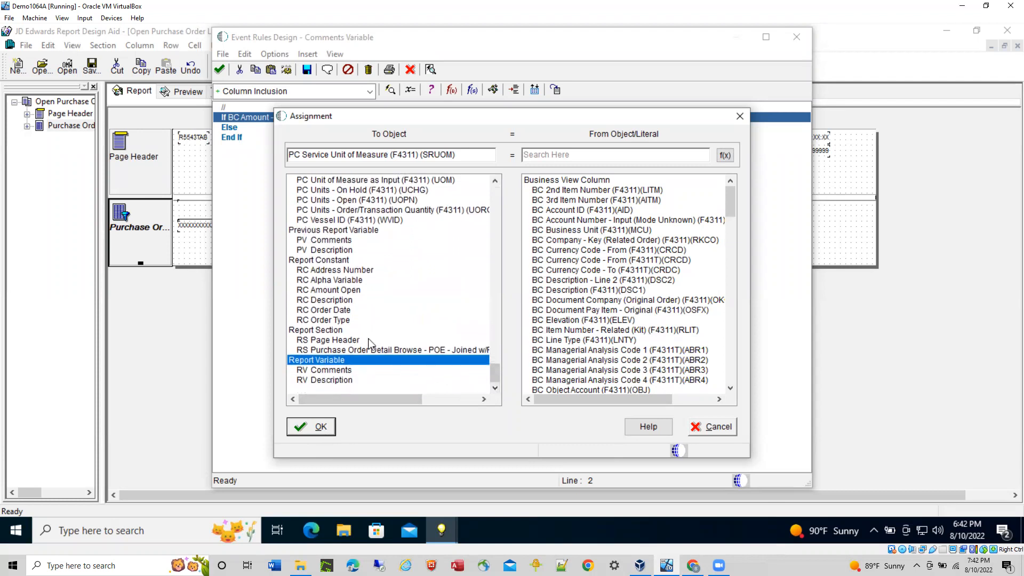
click(323, 372)
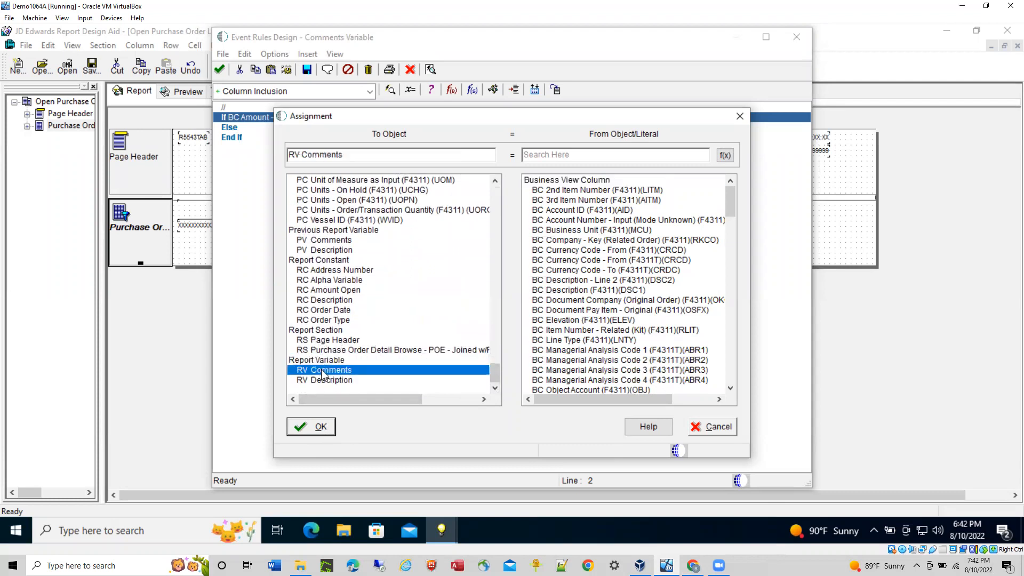
- Assign the text variable TV Needs Purchasing Mgr. Approval to RV Comments and accept the assignment
click(566, 210)
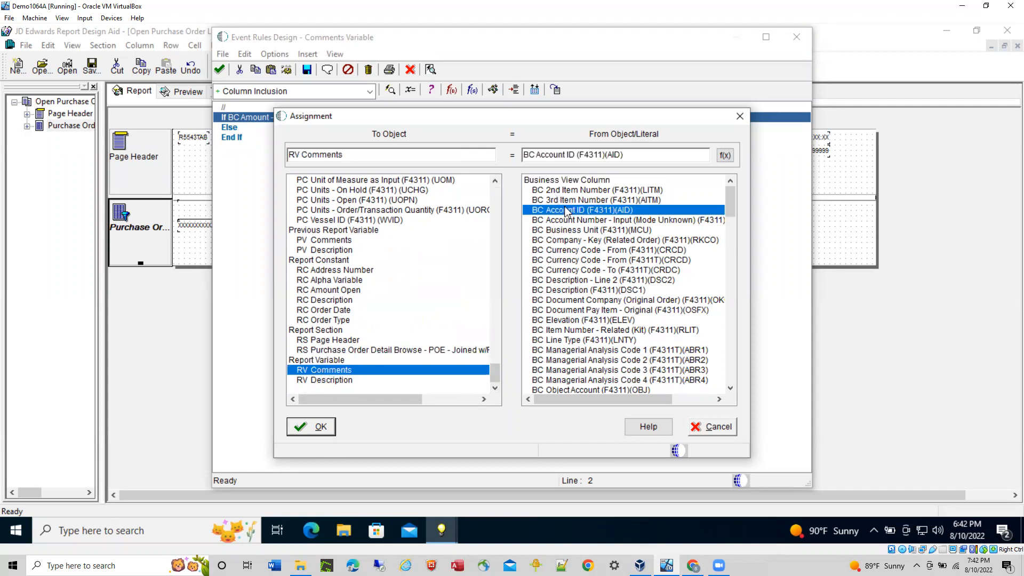
key(t)
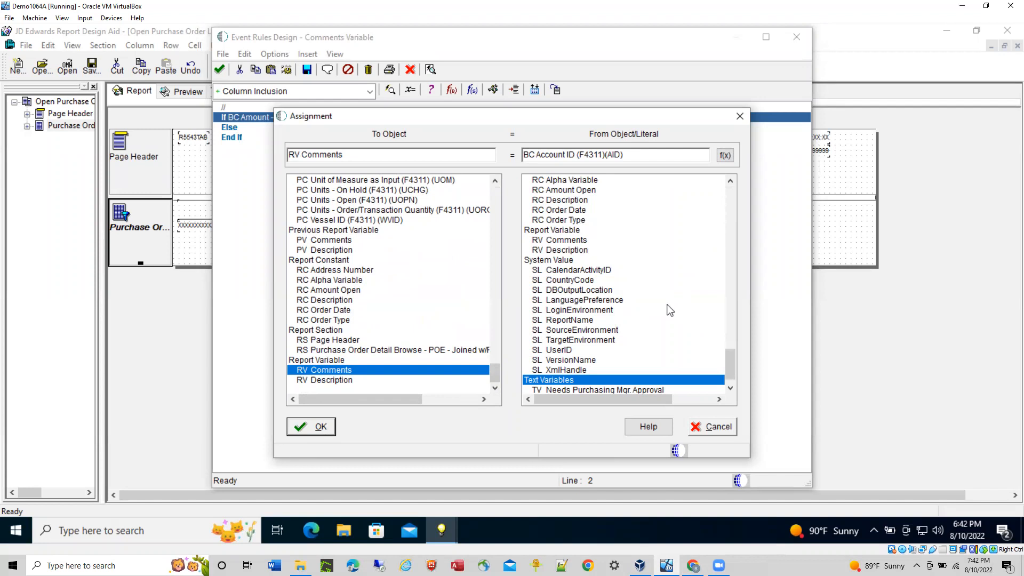
click(584, 391)
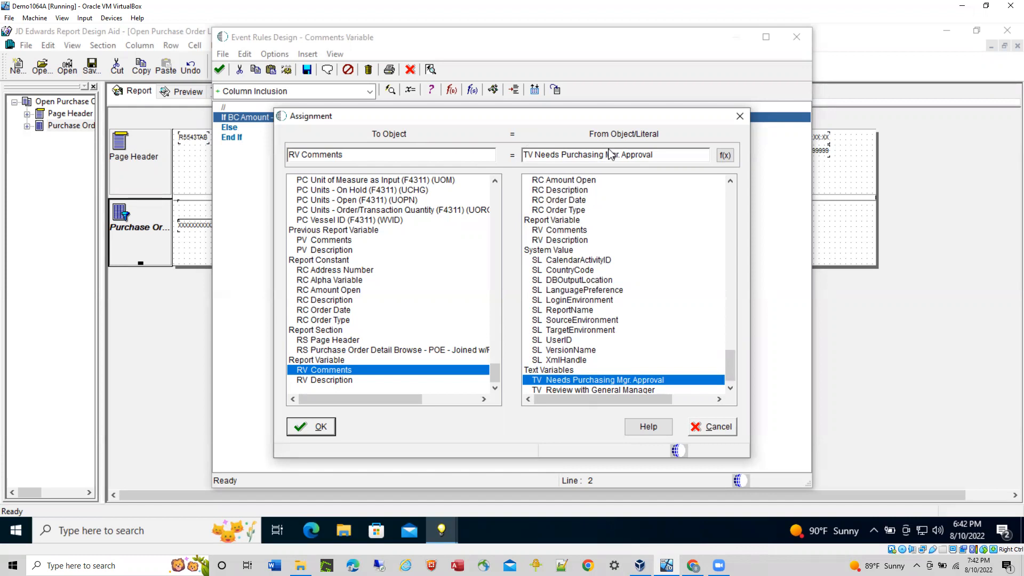
click(320, 429)
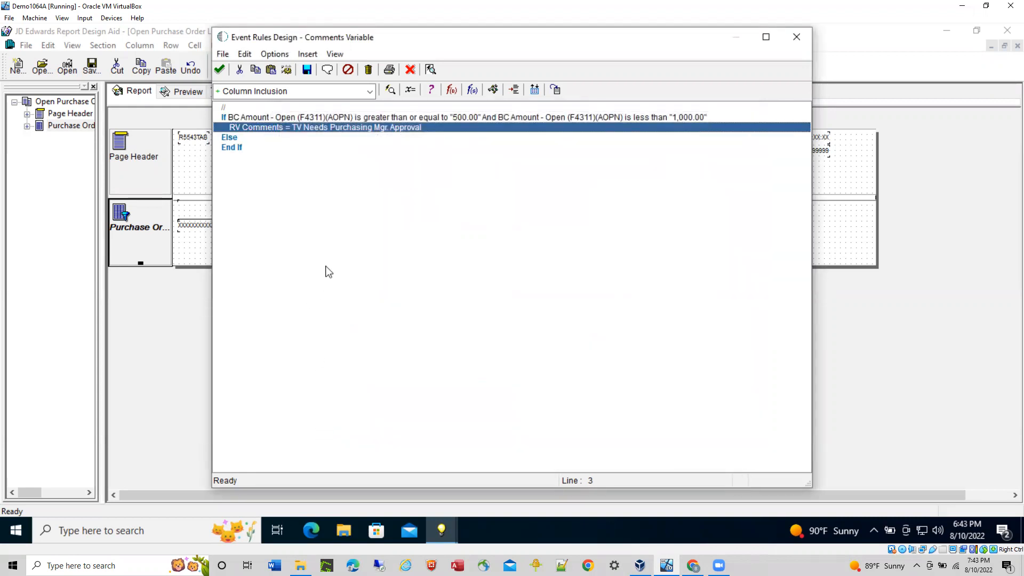
- Delete the Else line, and duplicate the whole block from the comment line through End If directly below the original
click(229, 139)
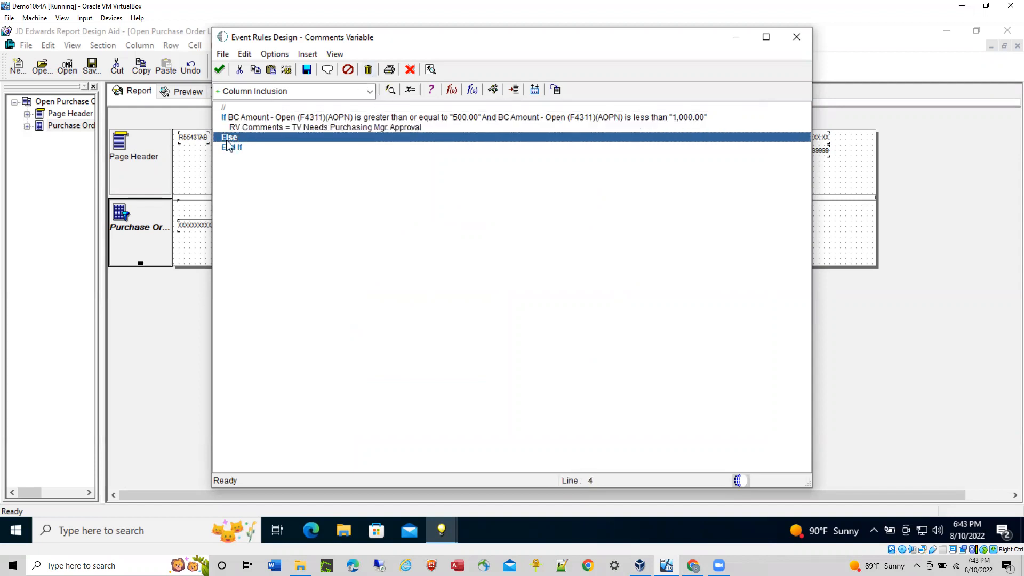
click(368, 70)
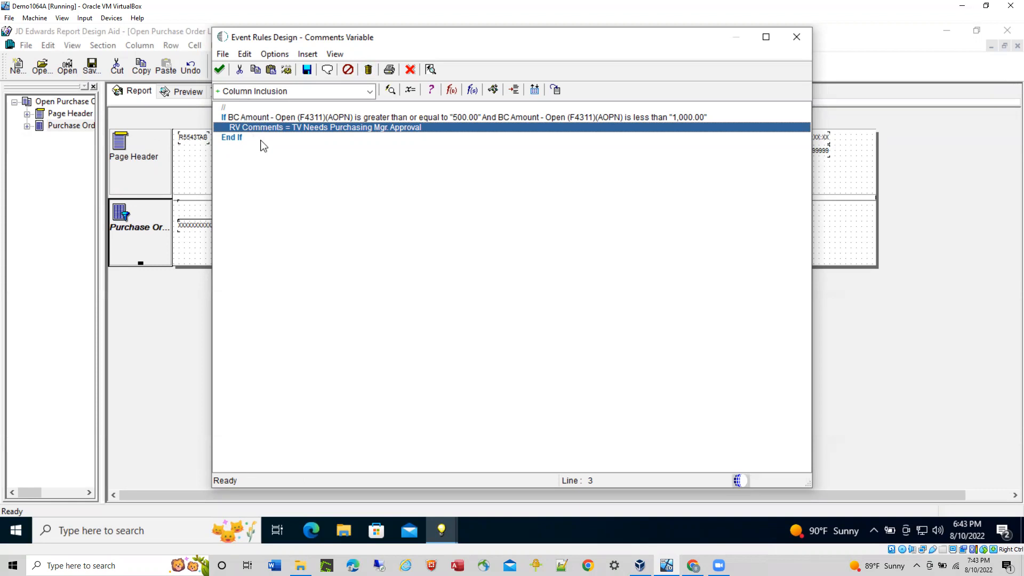
click(258, 108)
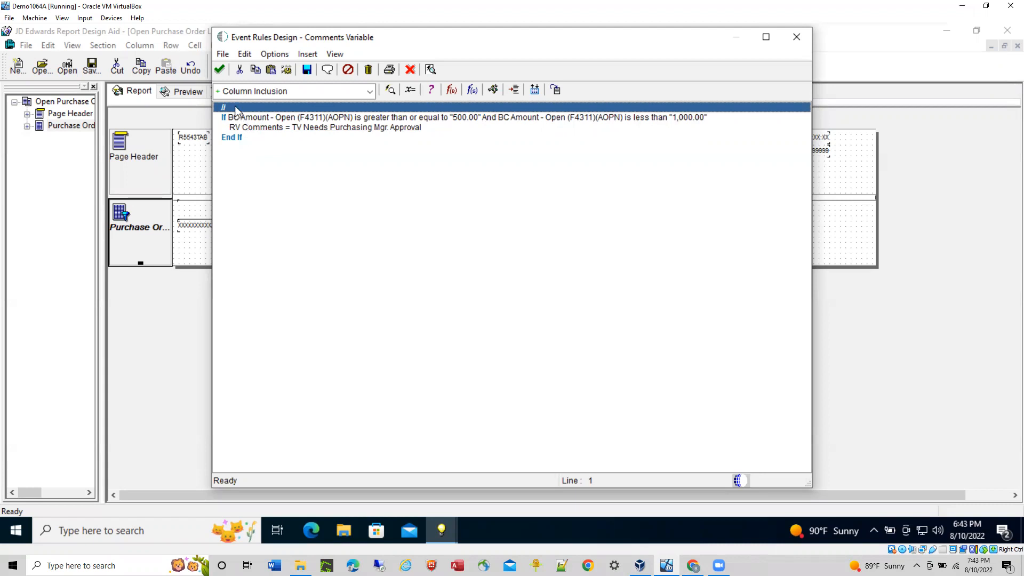
shift+click(237, 140)
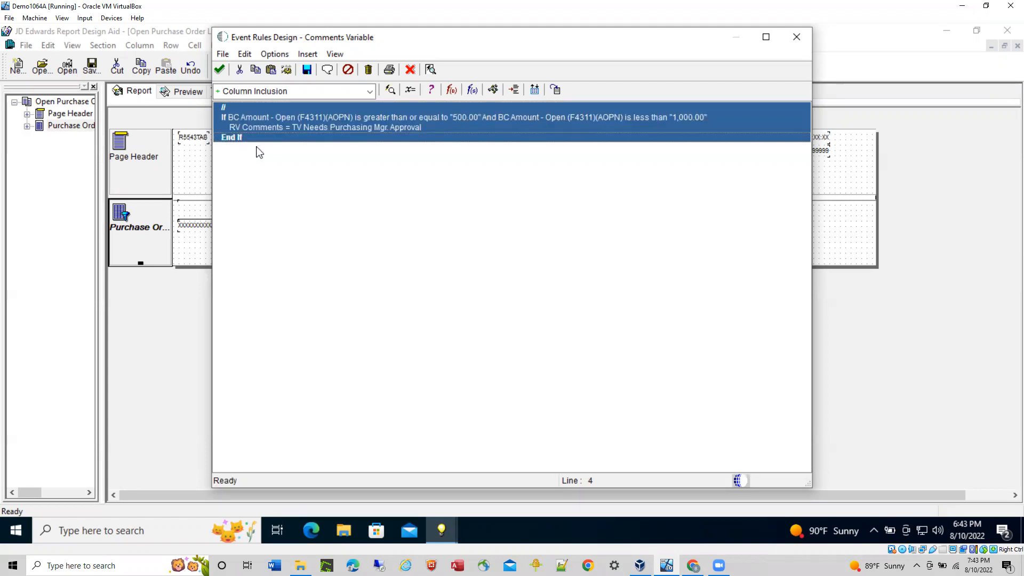
click(256, 71)
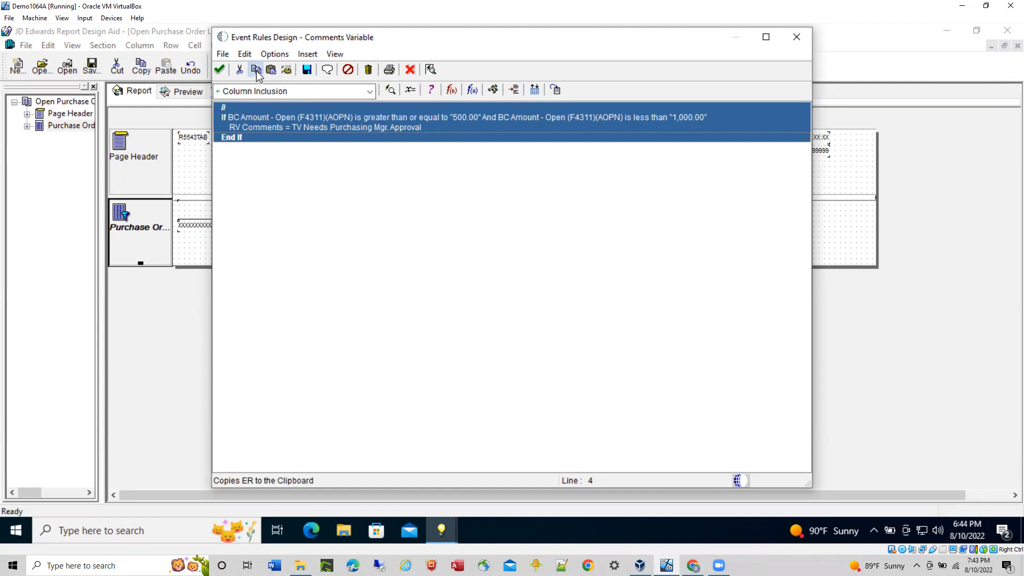
click(248, 138)
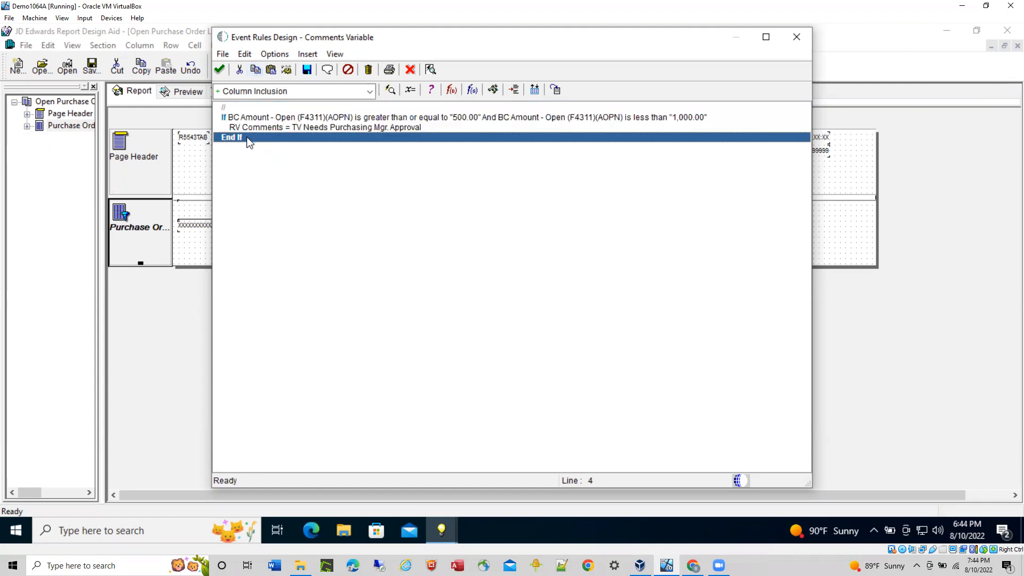
click(271, 70)
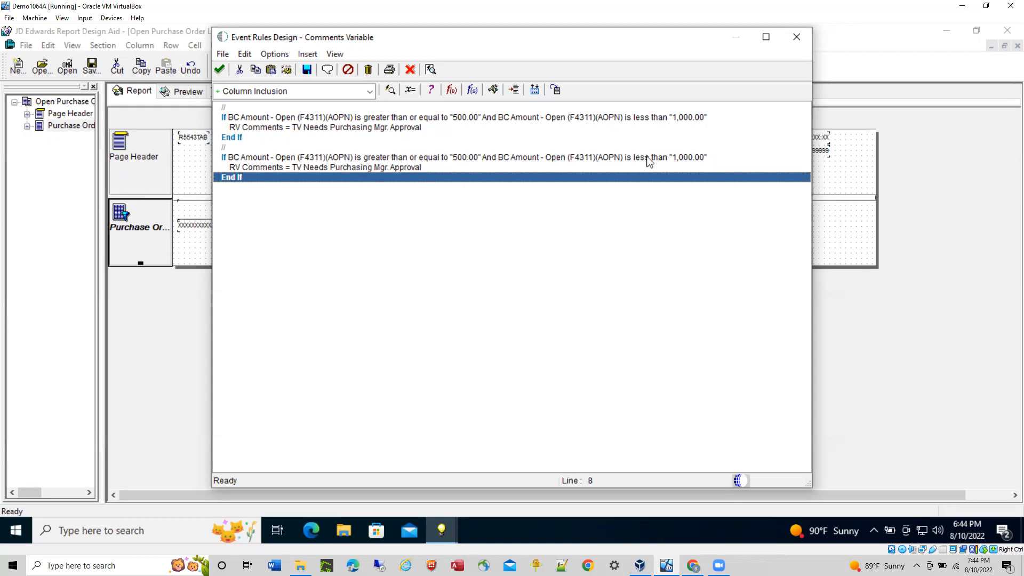
- Open the criteria of the copied If condition and delete its And row
click(442, 158)
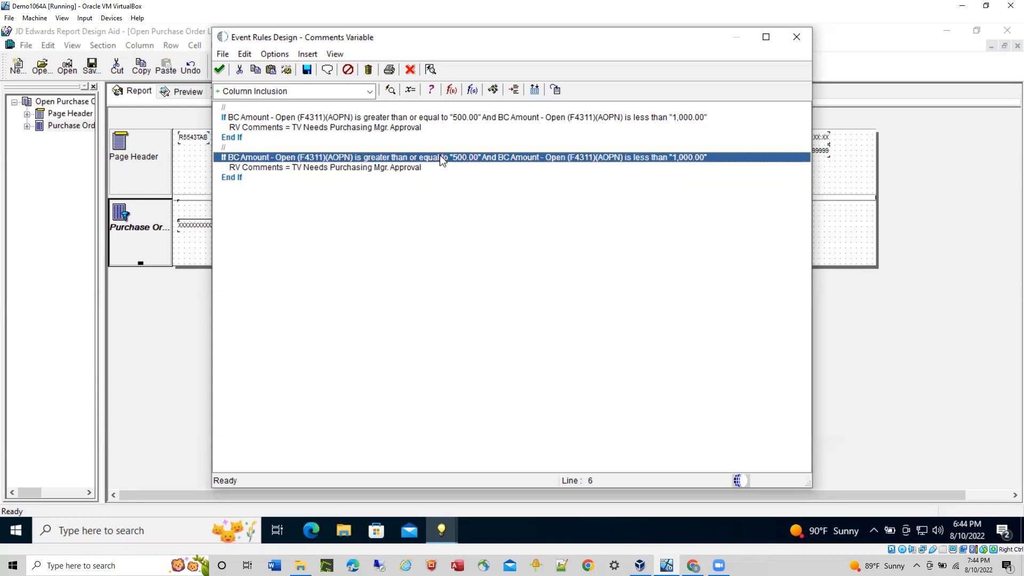
double_click(442, 160)
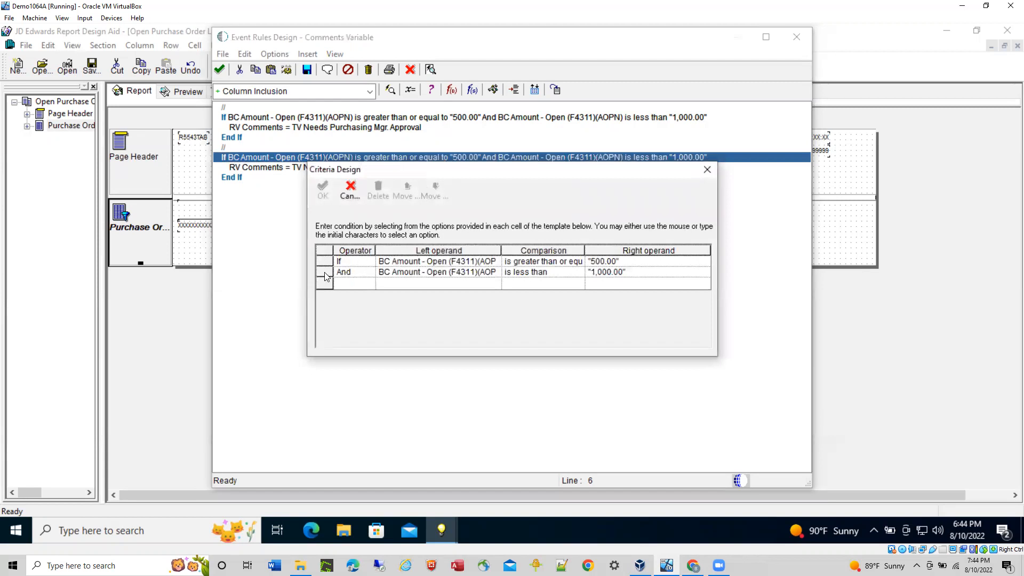
click(324, 272)
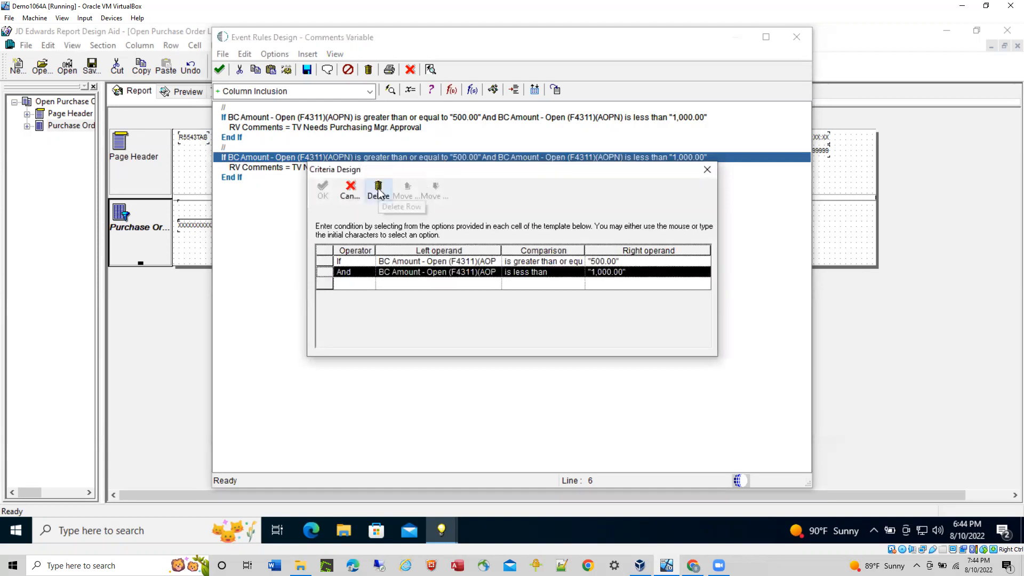
click(379, 191)
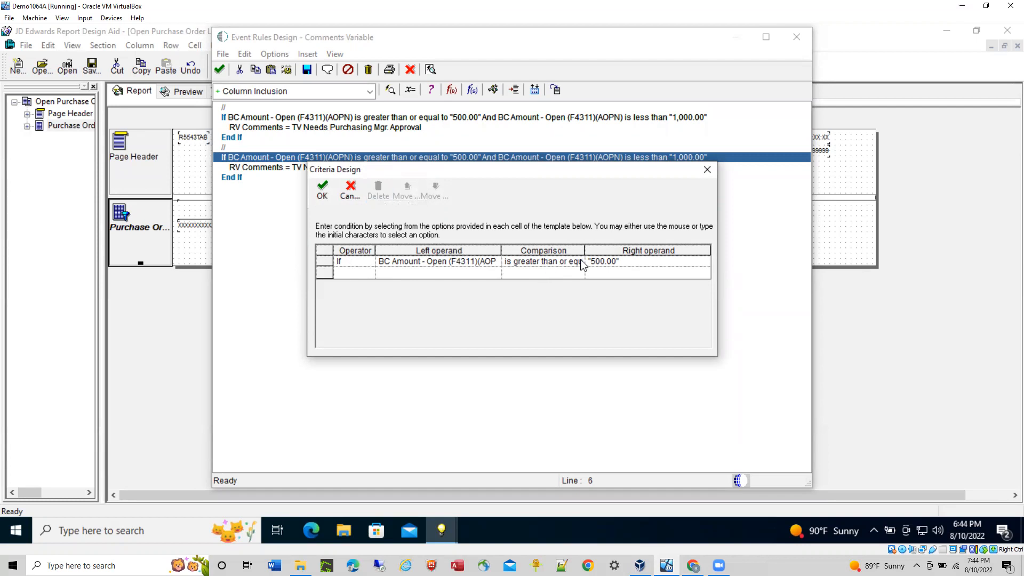
- Set the right operand of the copied If condition to the literal 1000 and accept the criteria
click(601, 263)
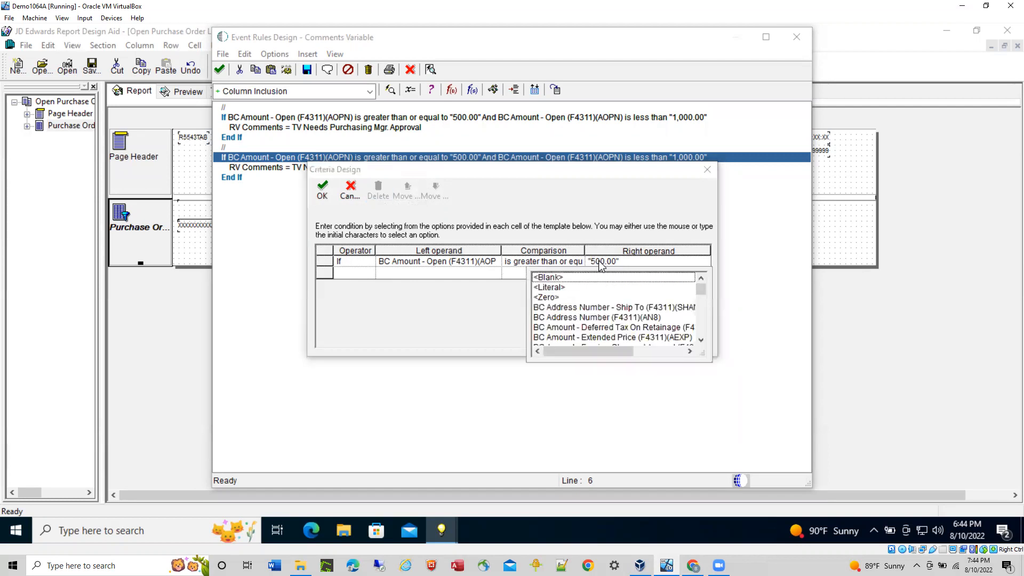
click(566, 288)
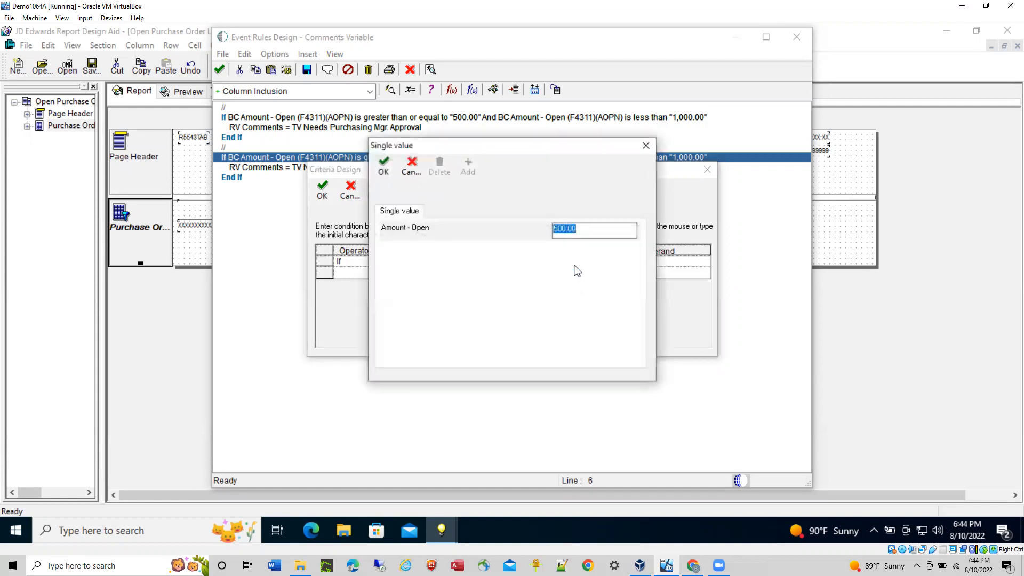
text(1000)
click(384, 166)
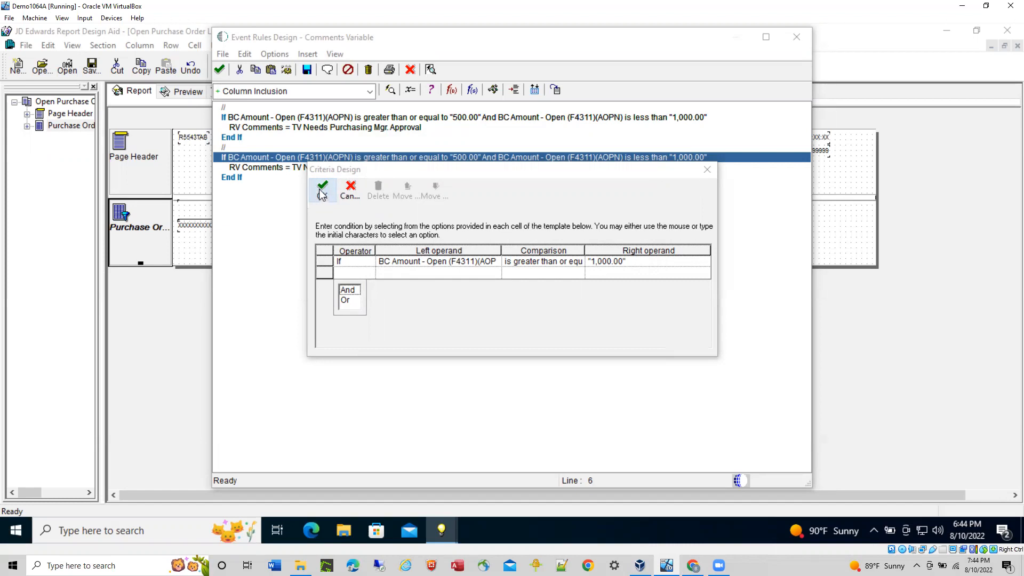
click(322, 190)
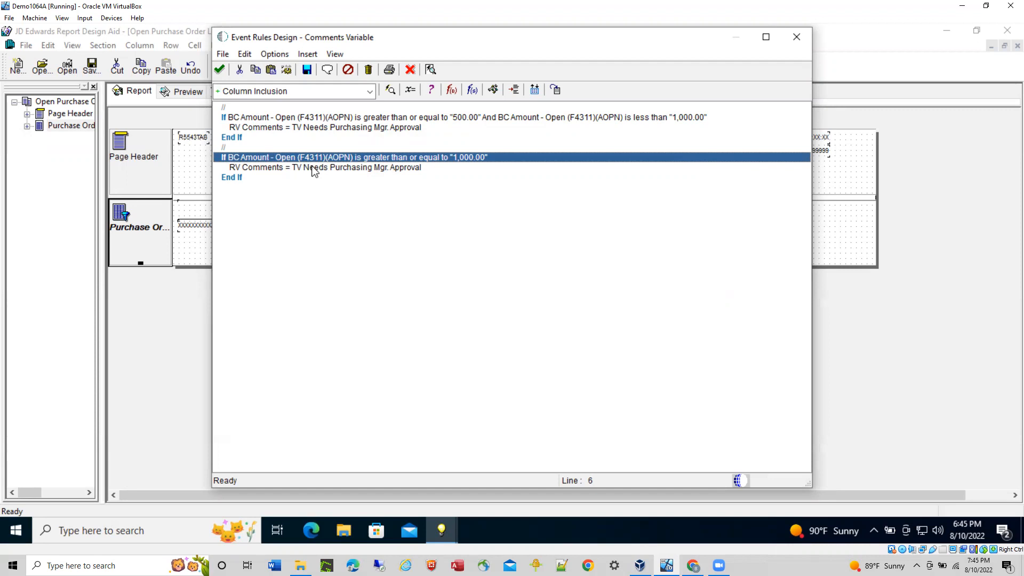
- Change the copied block's assignment so RV Comments takes the text variable TV Review with General Manager
click(314, 168)
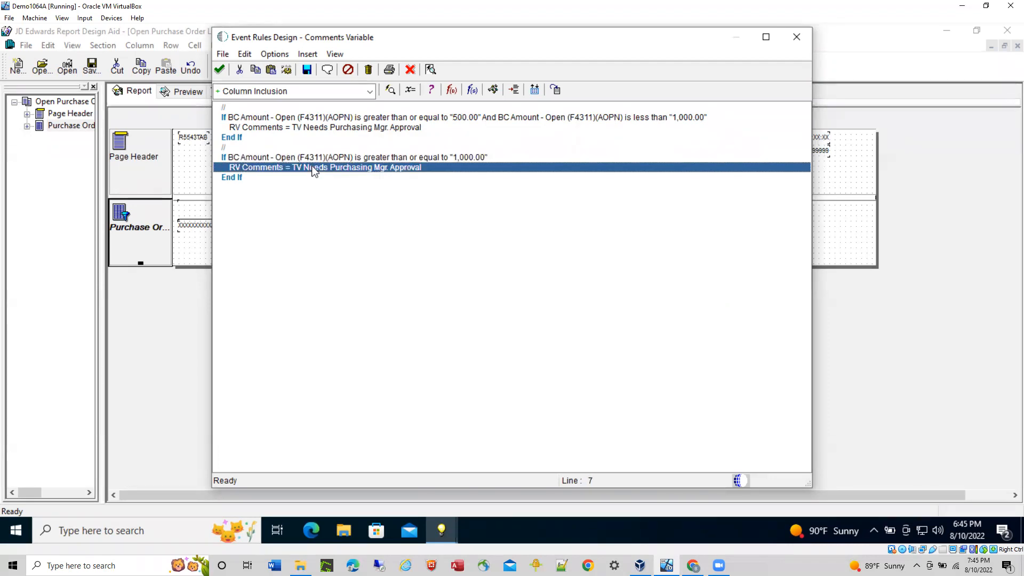
double_click(314, 168)
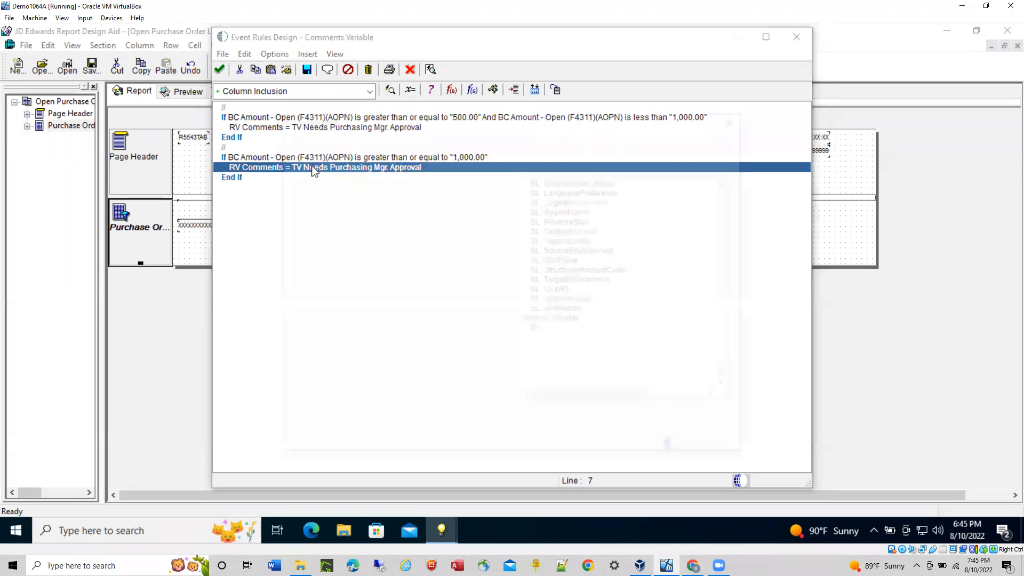
click(555, 390)
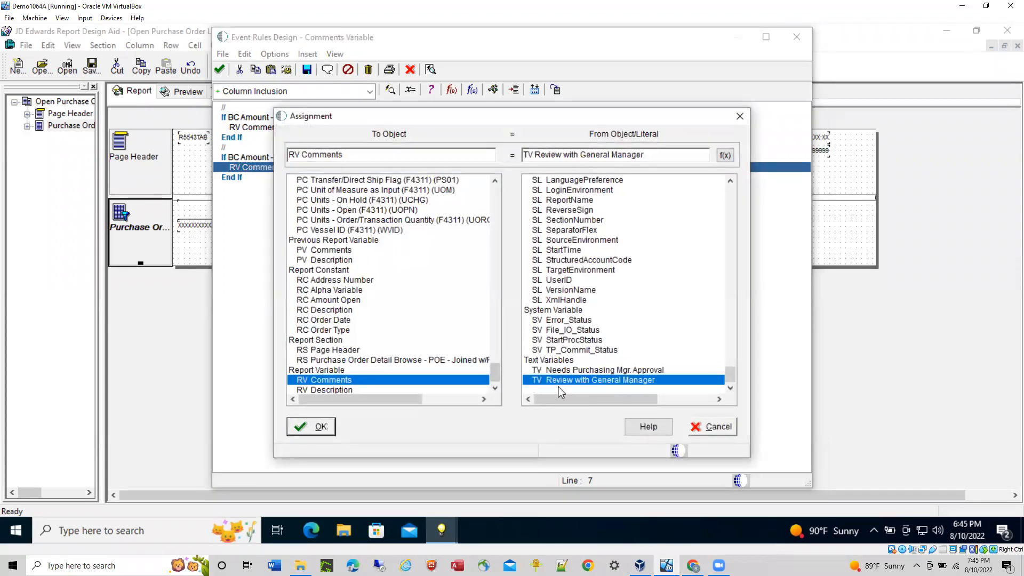
click(317, 427)
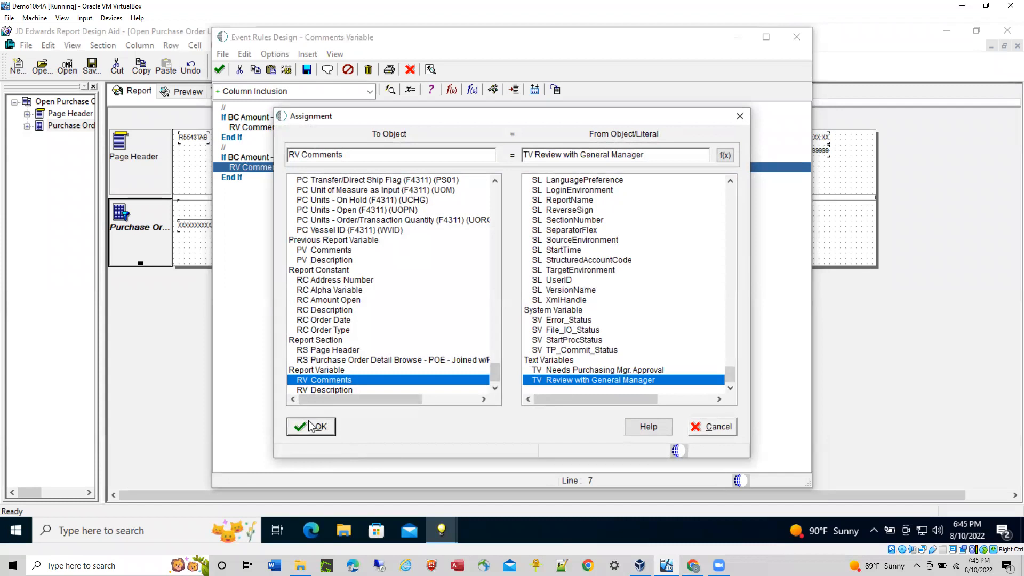
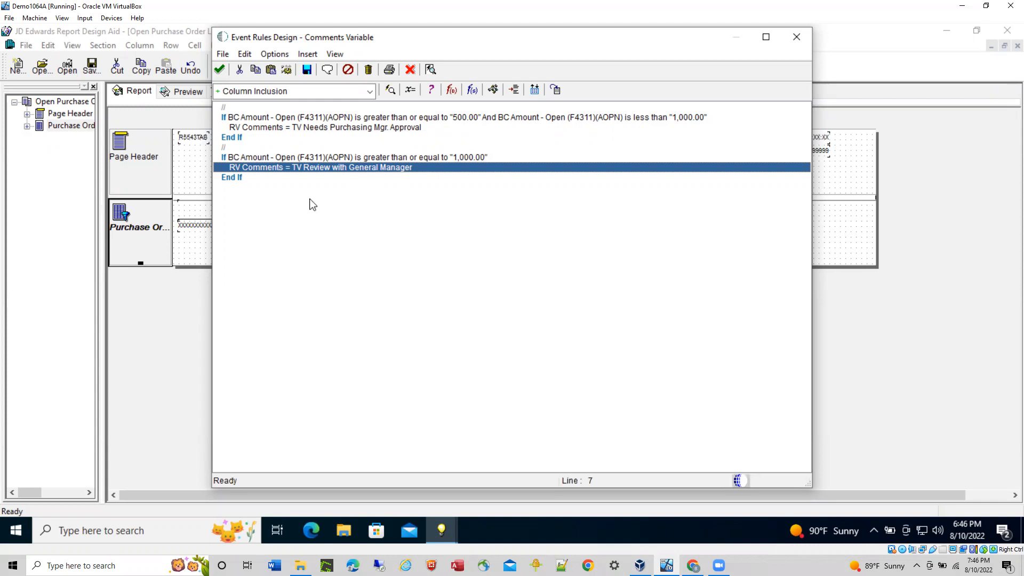
- Accept the Comments variable's event rules and save the report
click(219, 70)
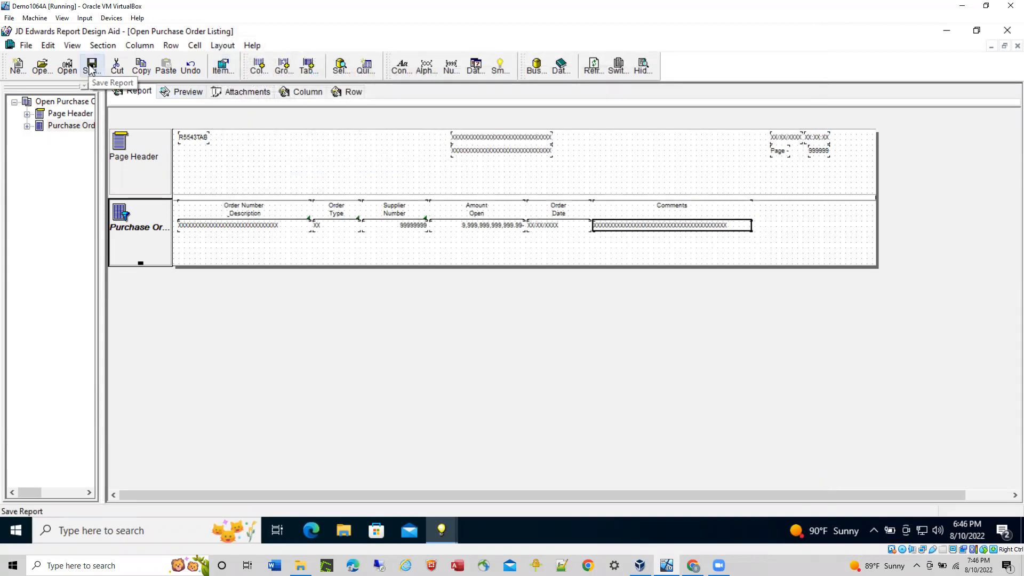
click(90, 67)
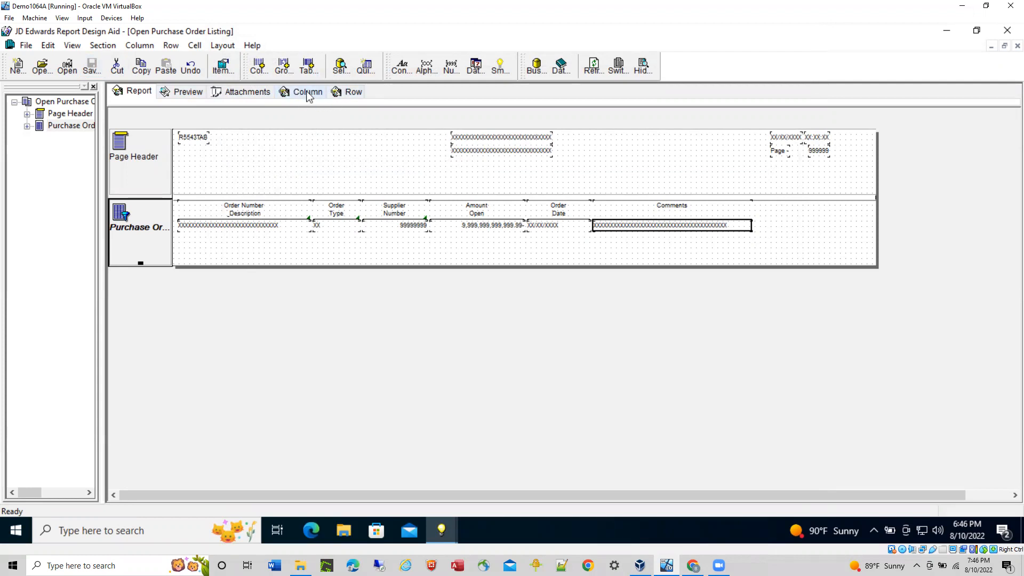
- Run the report preview and open the resulting preview PDF from the PrintQueue folder
click(188, 94)
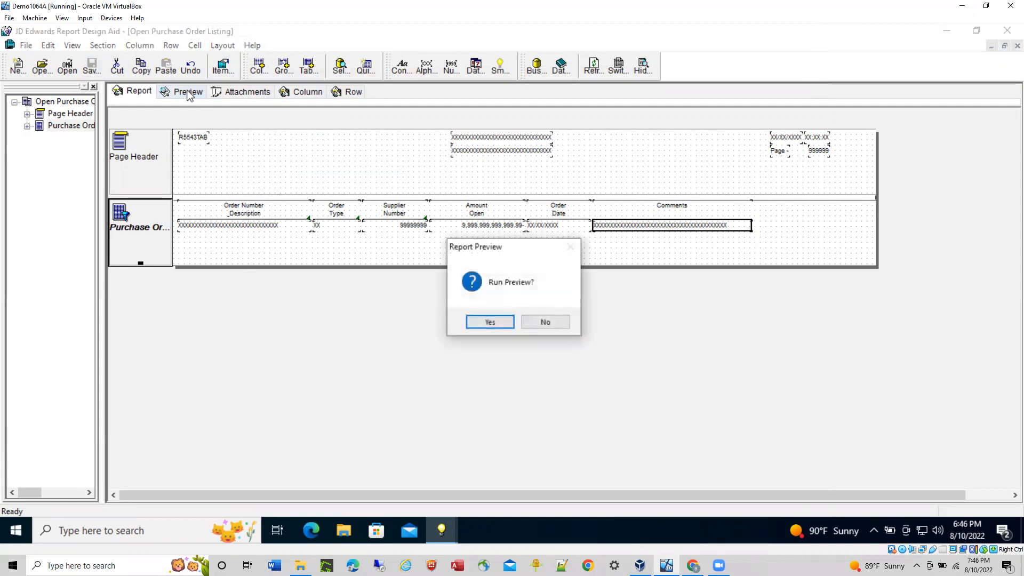
click(489, 322)
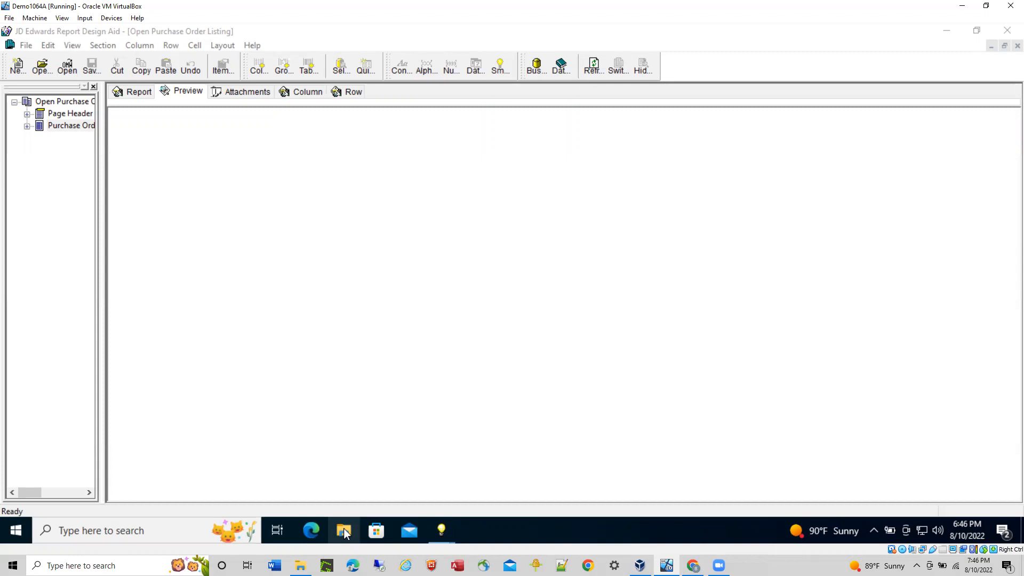
right_click(346, 534)
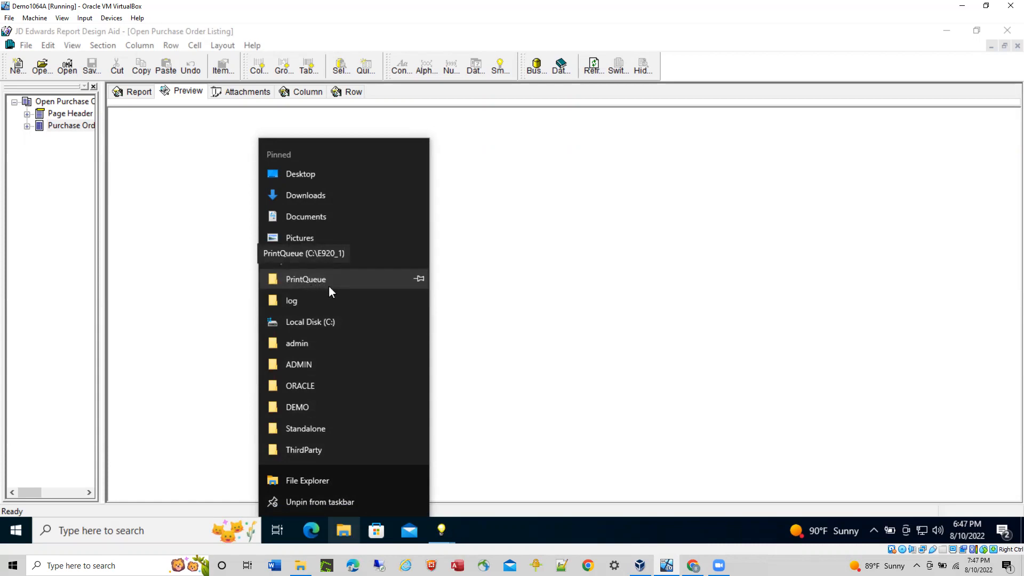
click(529, 313)
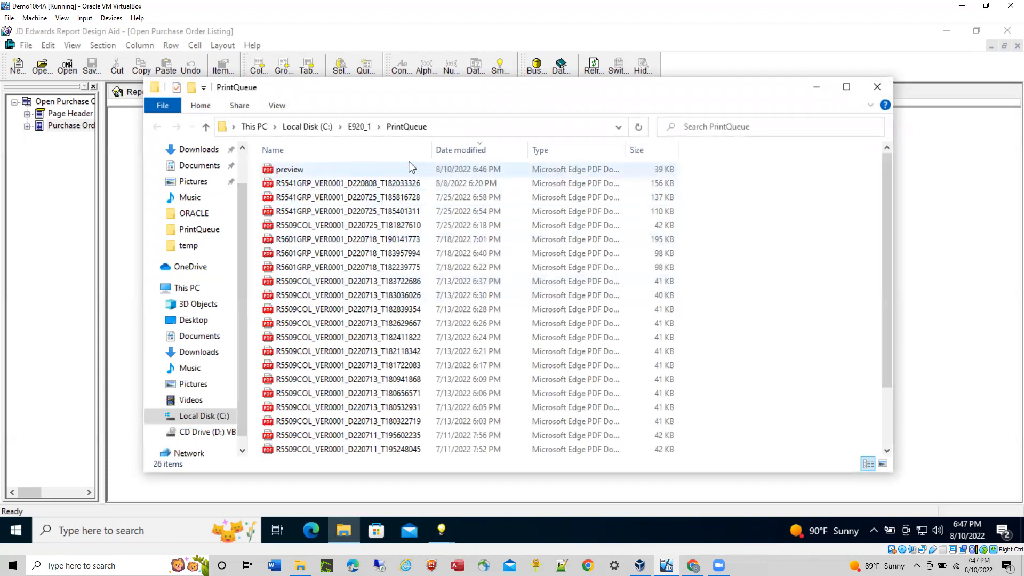
double_click(283, 169)
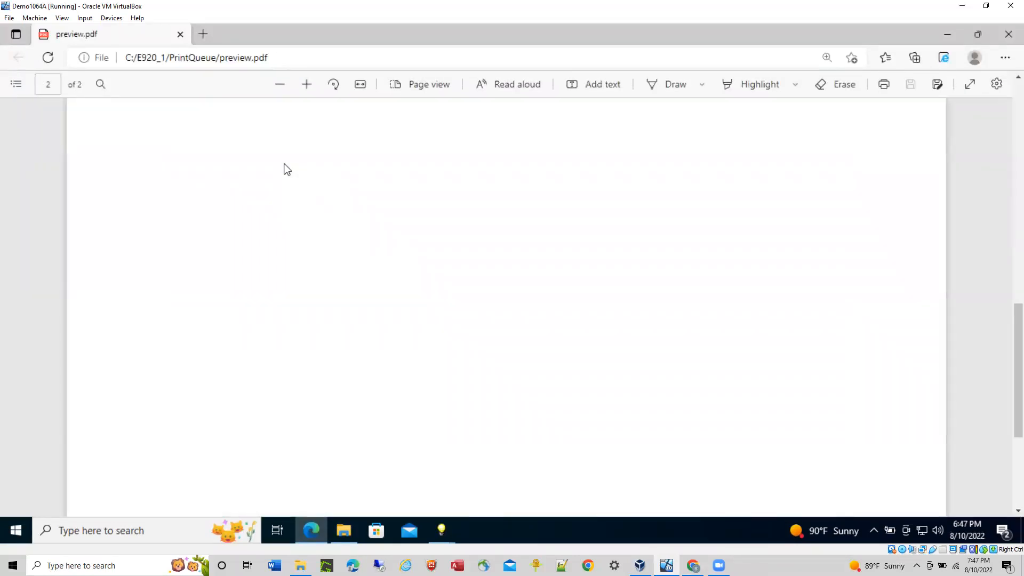
- Examine both pages of the preview PDF for purchase order rows and Comments column output
scroll(283, 167, up, 3)
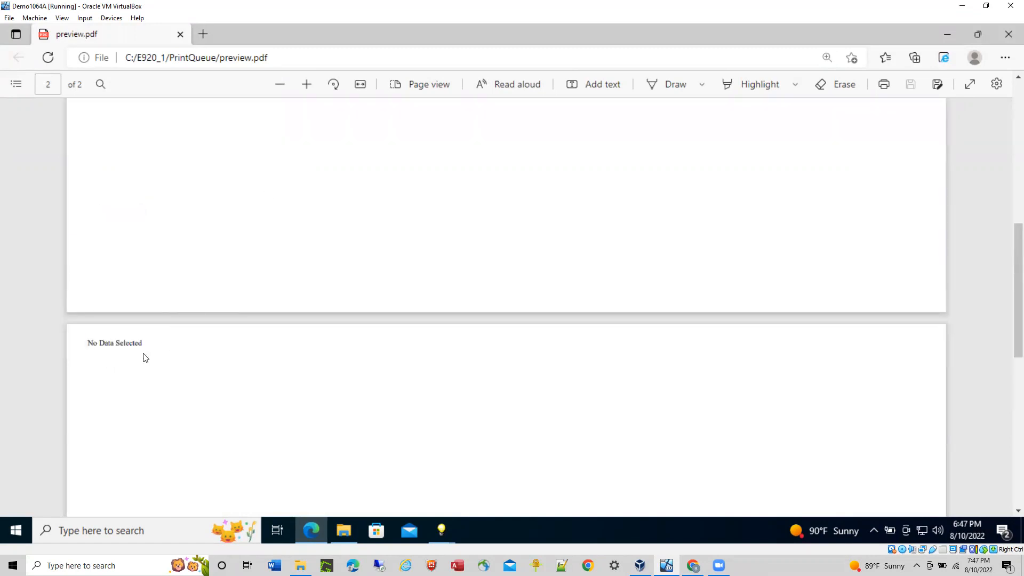
scroll(248, 225, up, 5)
scroll(248, 226, up, 3)
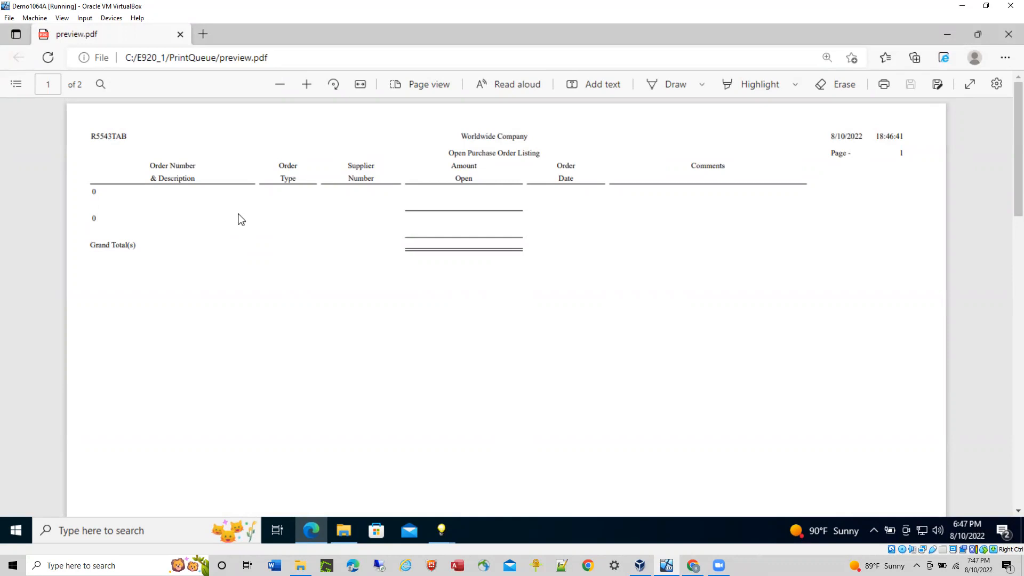
scroll(238, 219, down, 1)
scroll(238, 219, up, 1)
scroll(326, 211, down, 8)
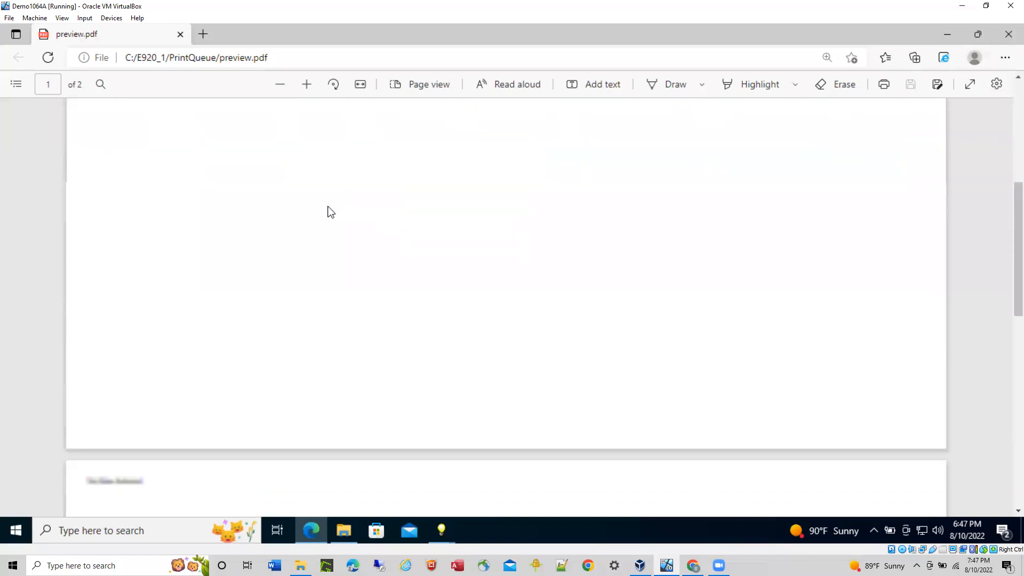
scroll(327, 211, up, 5)
scroll(325, 212, down, 6)
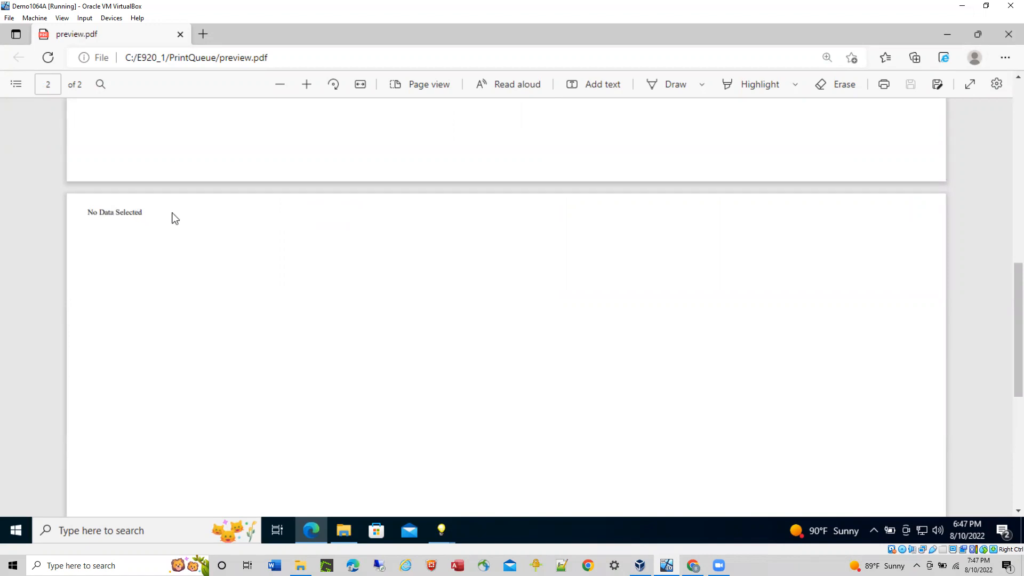
scroll(175, 217, up, 1)
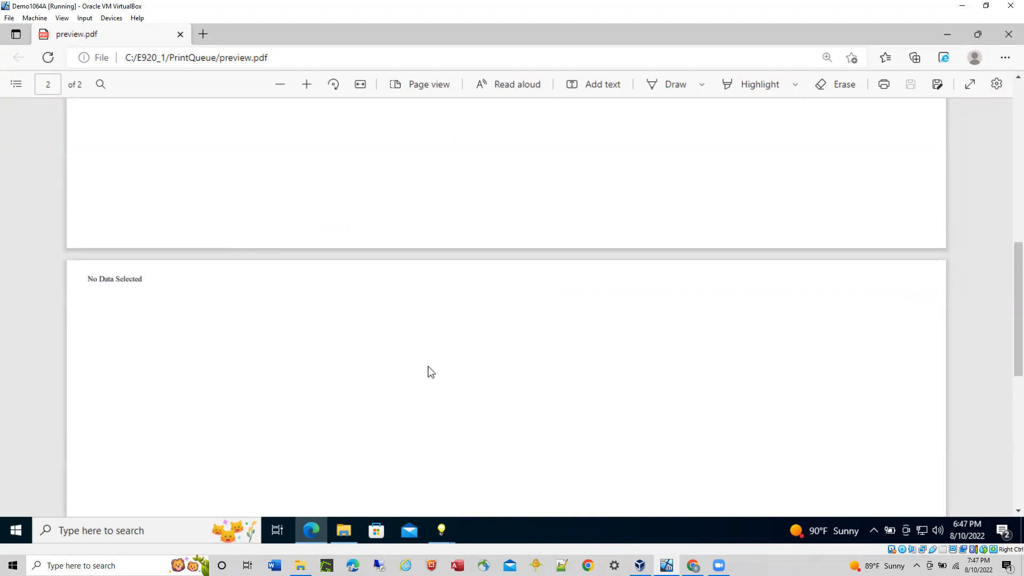
scroll(460, 370, up, 15)
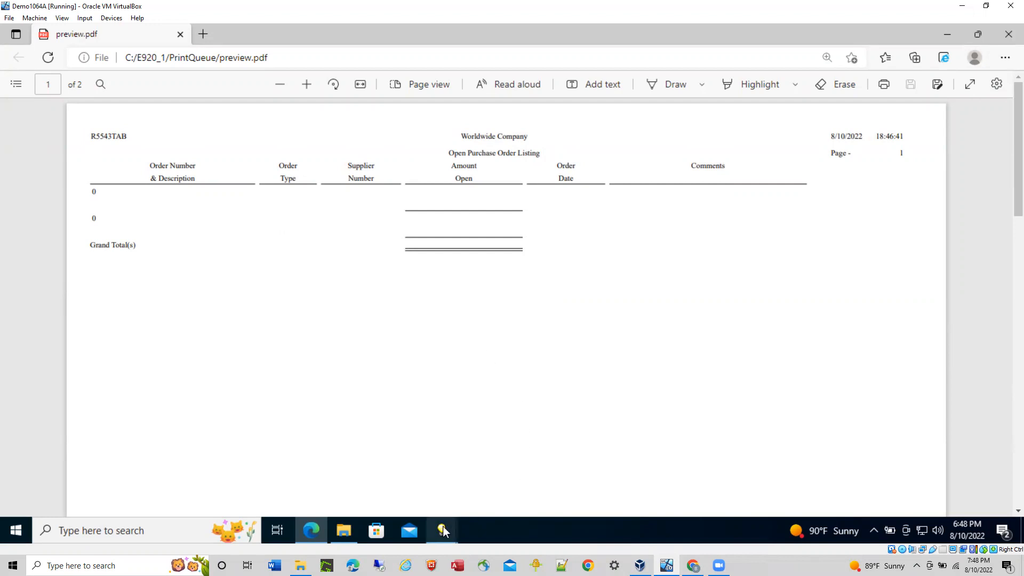
- Switch to JD Edwards Solution Explorer and launch the Universal Table Browser with the fast path utb
mouse_move(443, 532)
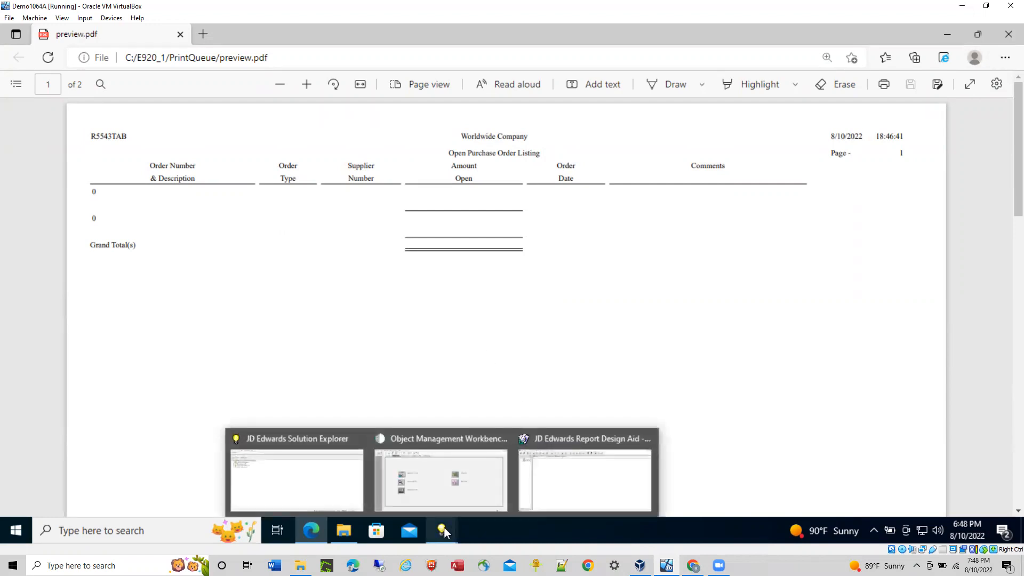
click(314, 483)
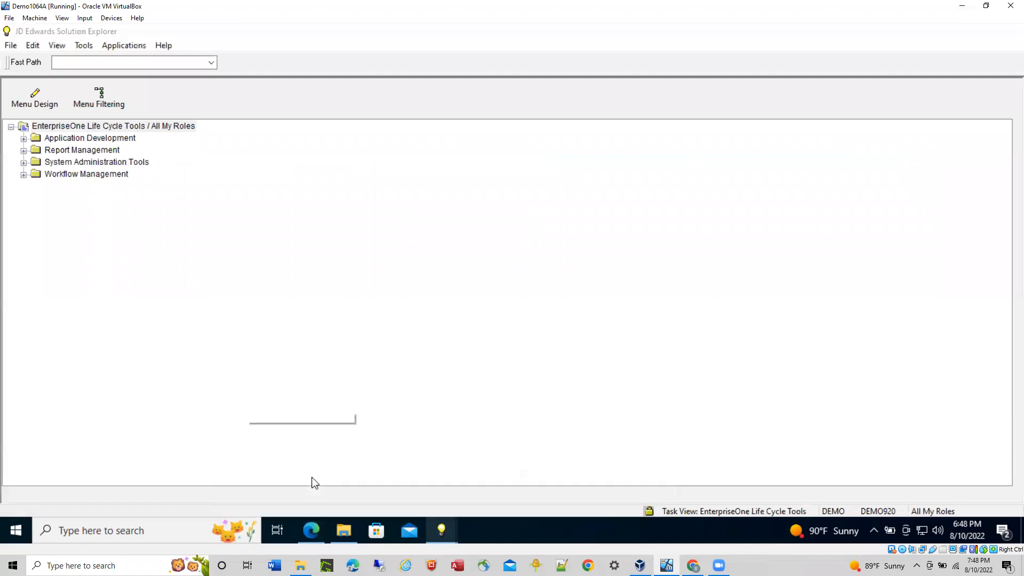
click(122, 65)
text(u)
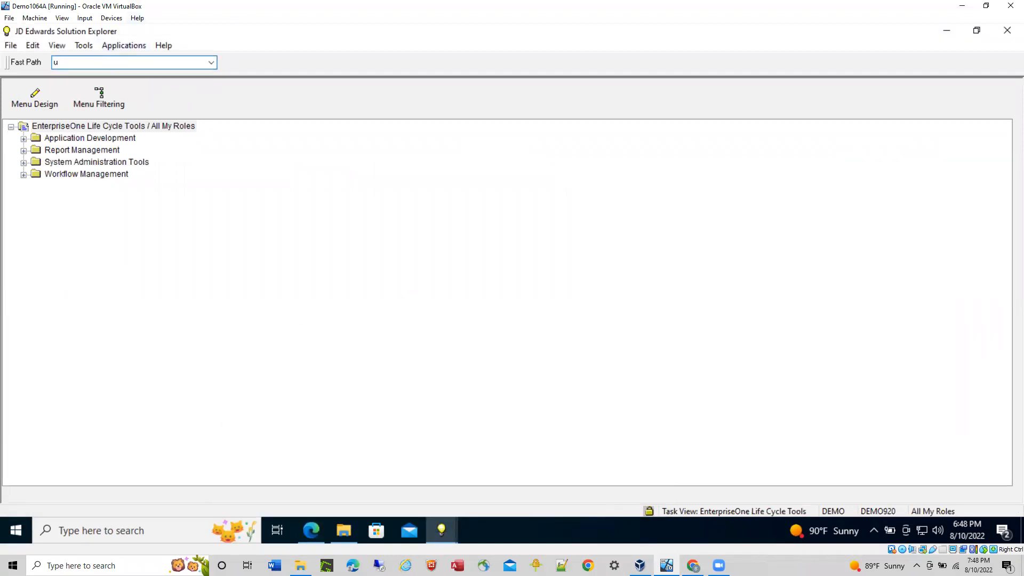
text(tb)
key(Return)
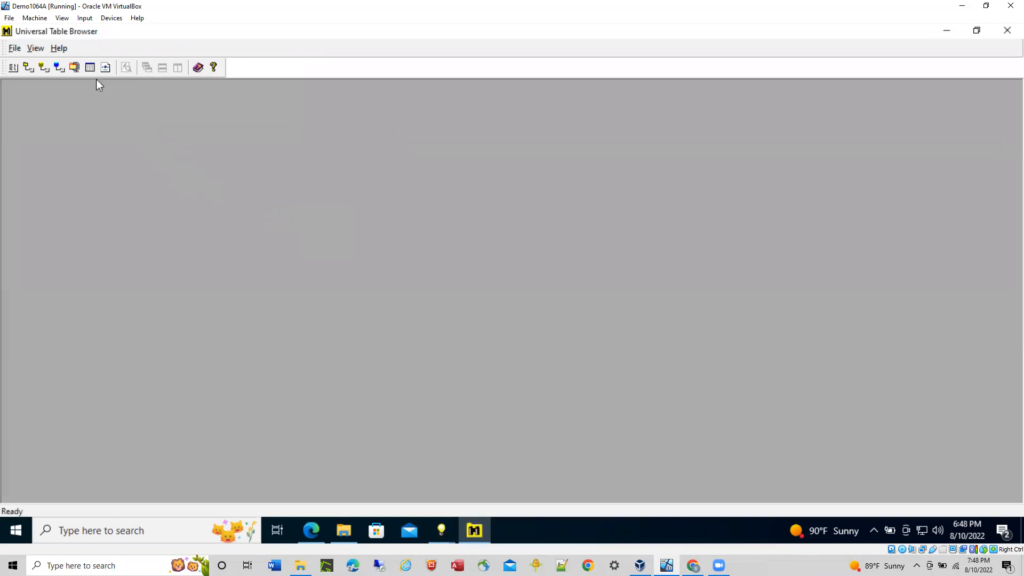
- Open table F4311 with formatted data and widen its grid window
click(89, 68)
text(F4311)
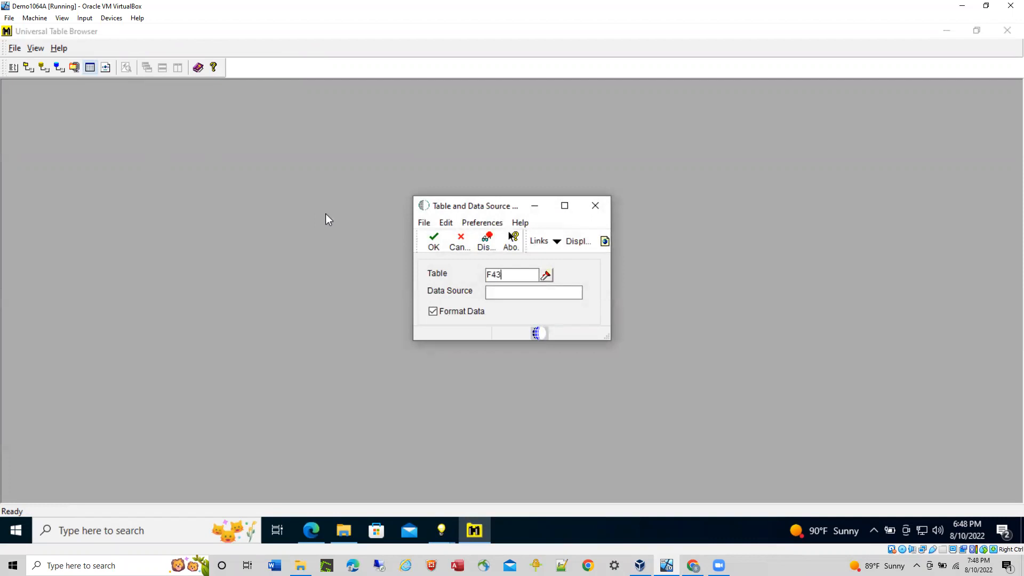
click(428, 238)
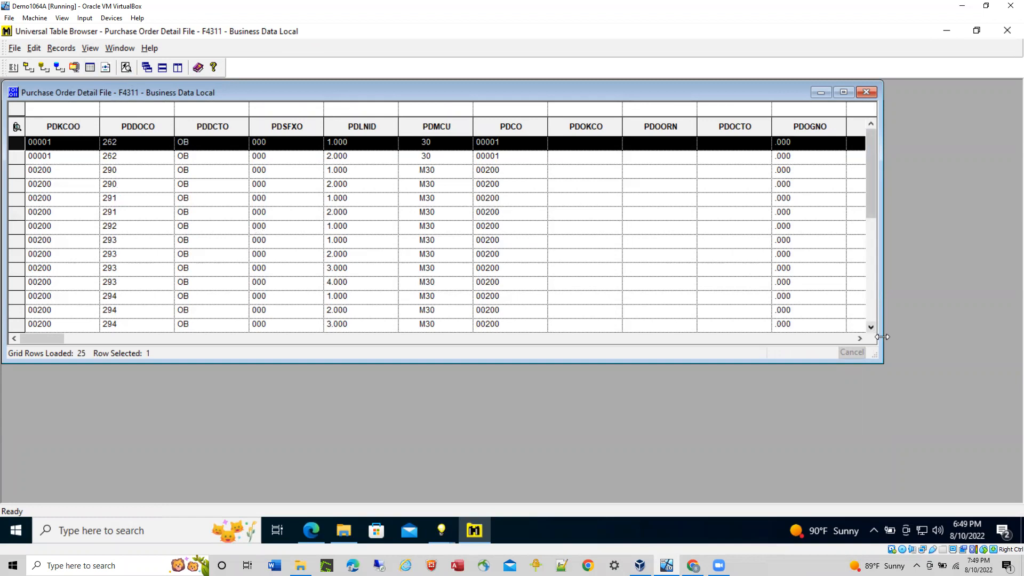
drag(898, 342, 986, 345)
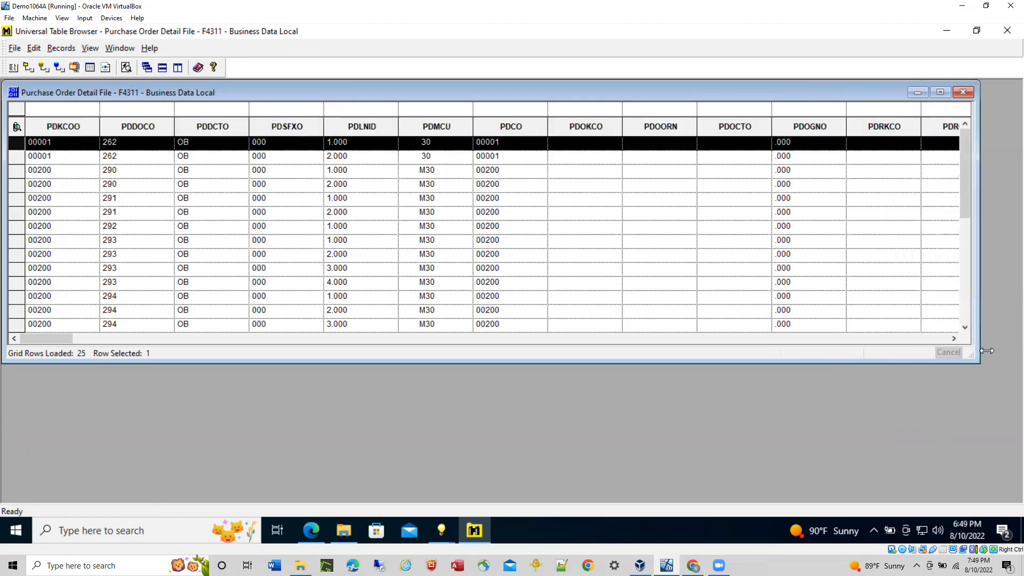
- Filter the F4311 rows to an open amount, PDAOPN, of >.01
click(881, 339)
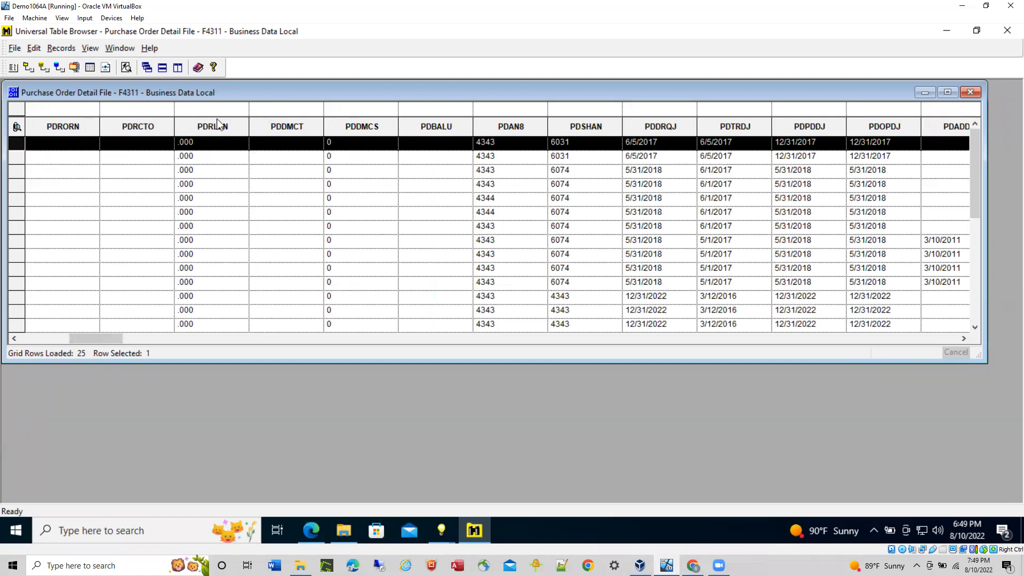
click(908, 338)
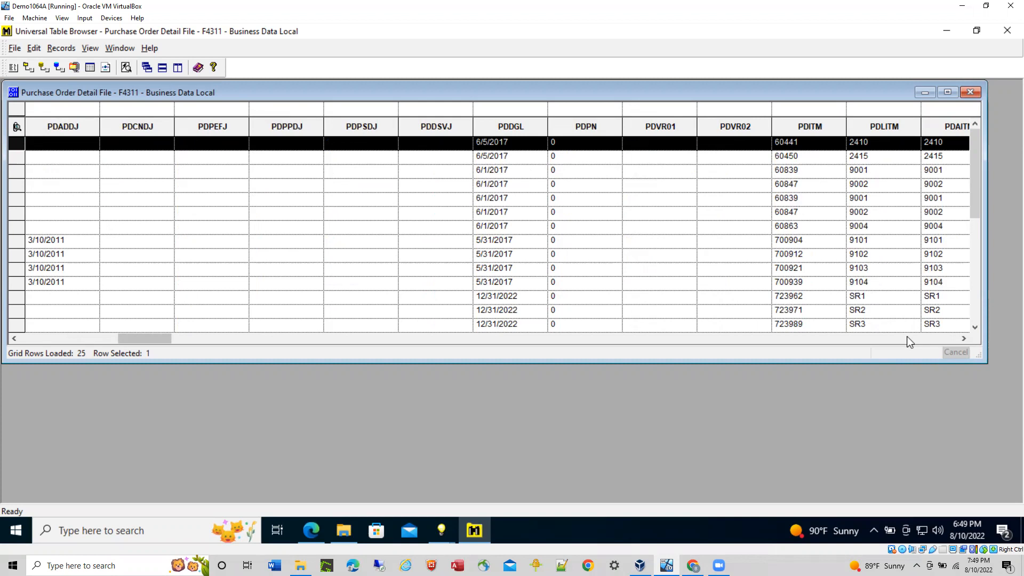
click(909, 338)
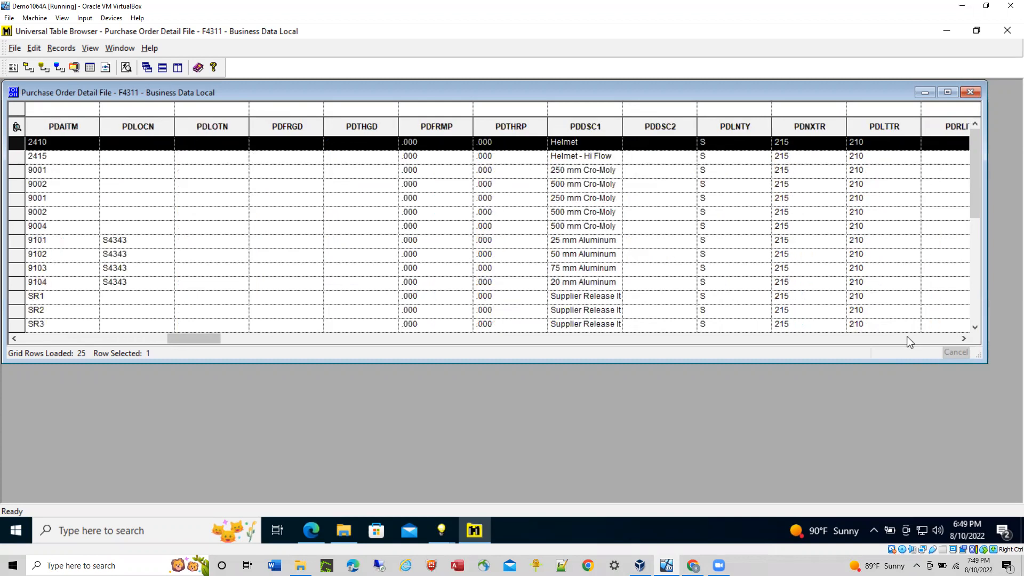
click(908, 338)
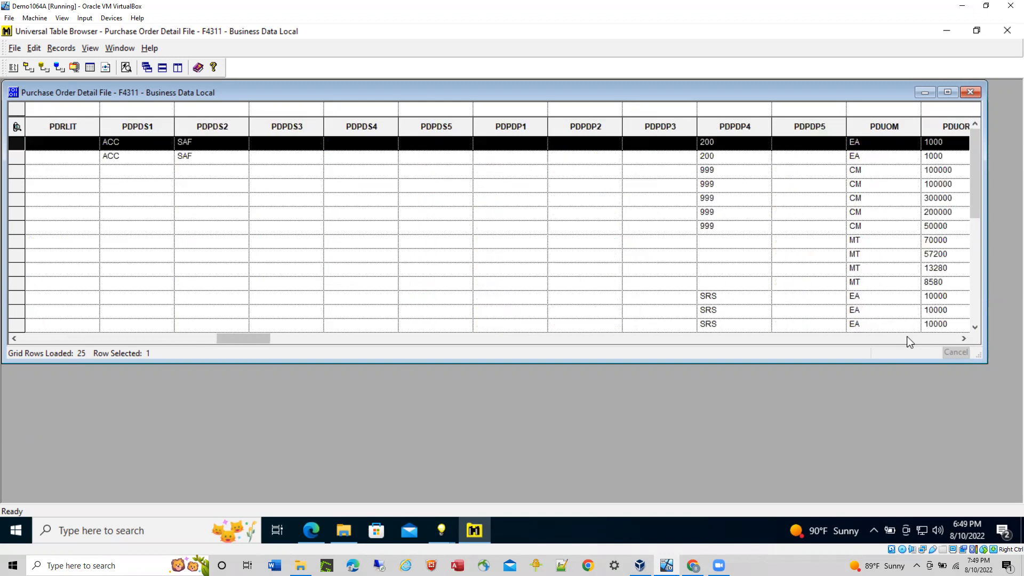
click(908, 338)
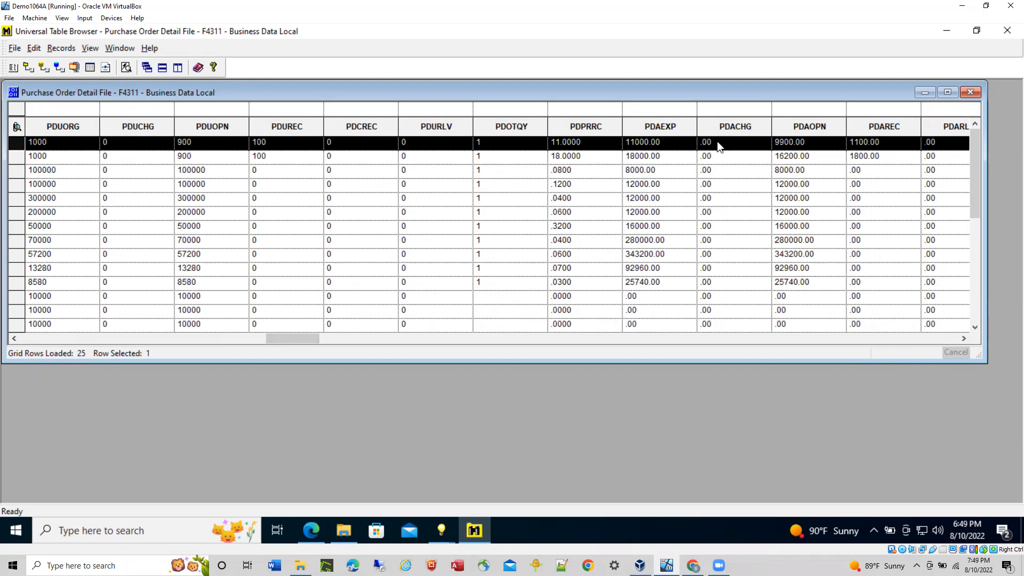
click(801, 112)
text(>)
text(.01)
click(126, 67)
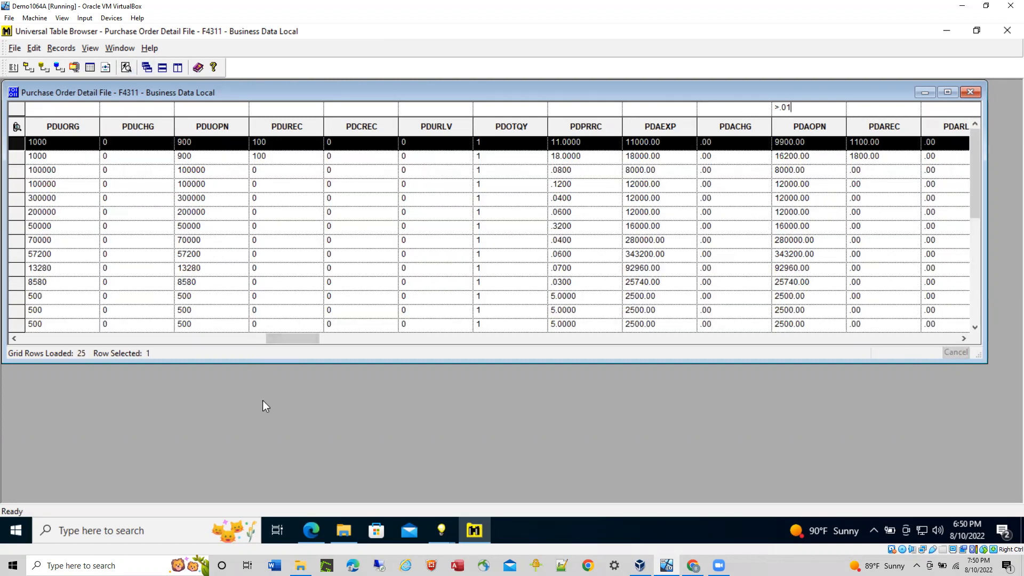
- Filter the F4311 rows by order type OP in the PDDCTO column
drag(294, 338, 46, 337)
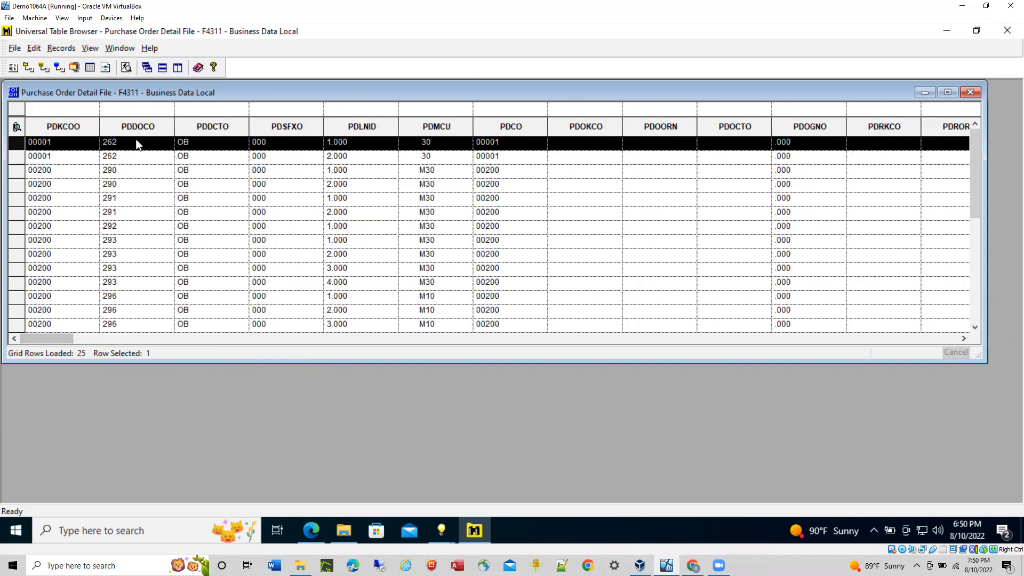
click(200, 113)
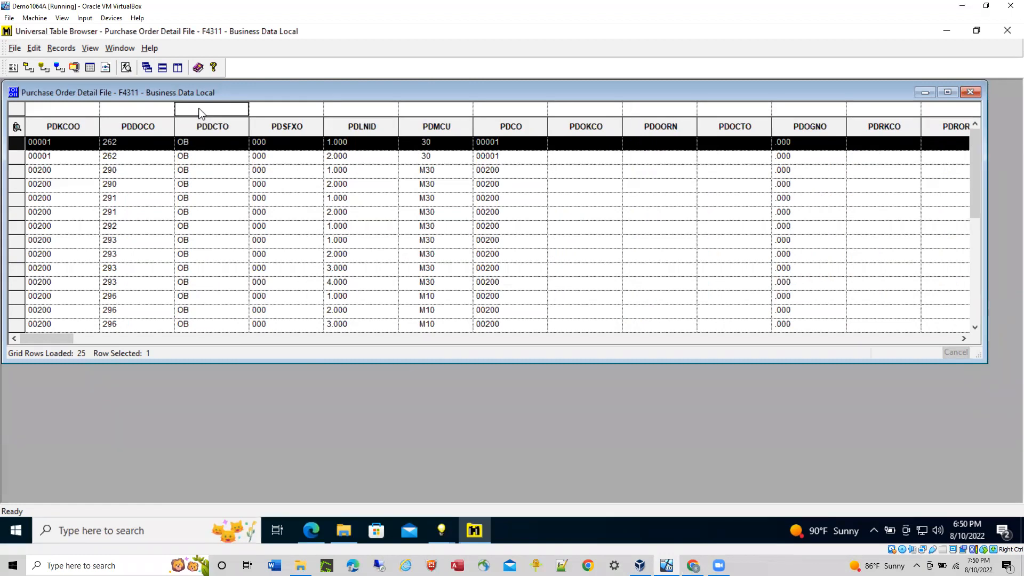
text(OP)
click(126, 67)
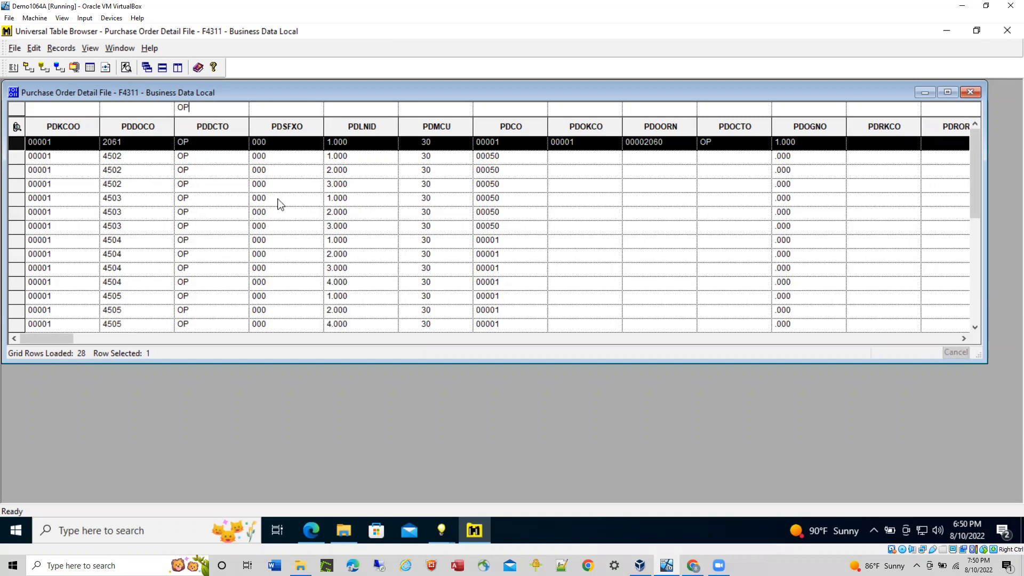
- Exclude F4311 rows with next status 999 by filtering the PDNXTR column on !999
click(841, 340)
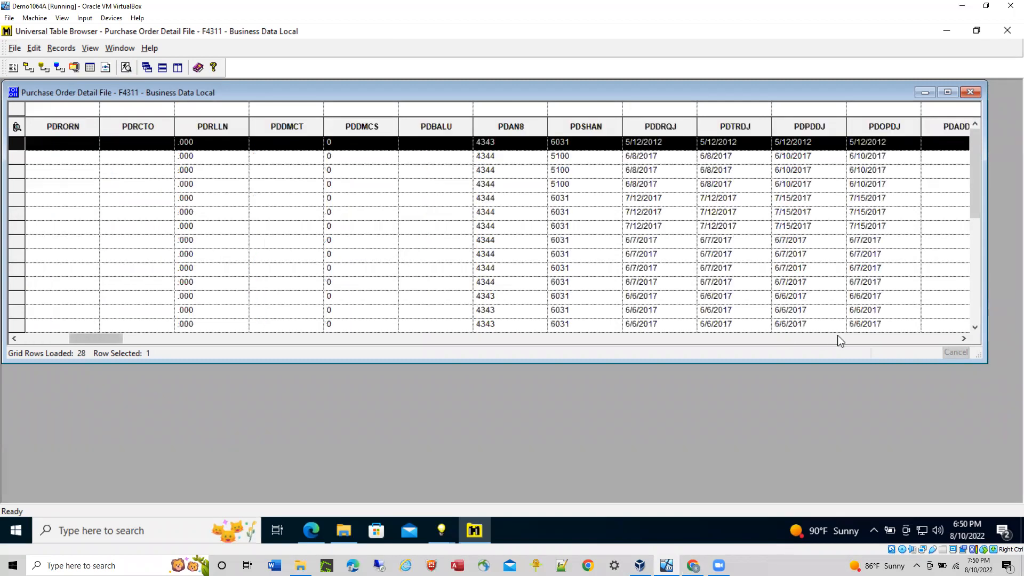
click(841, 340)
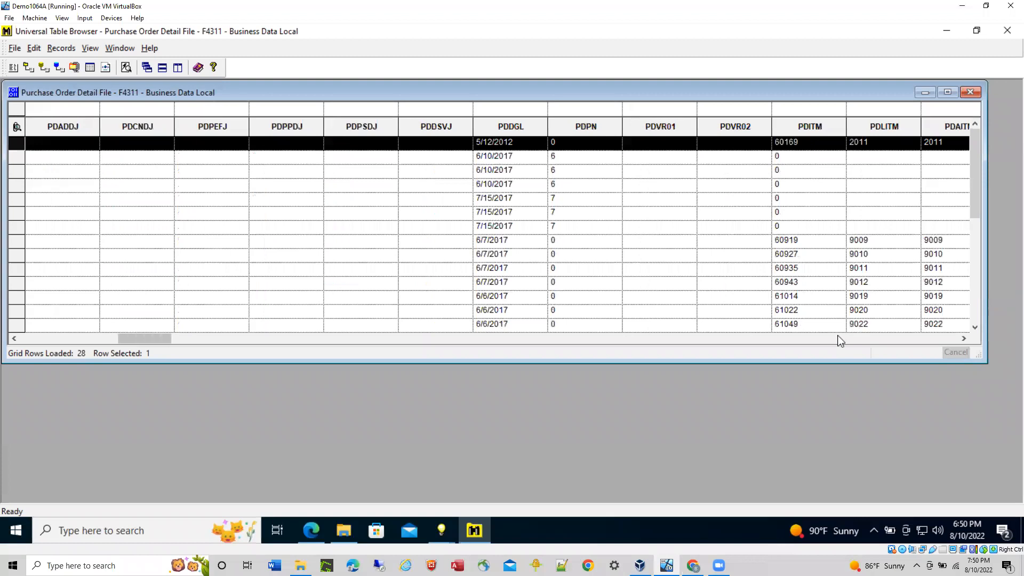
click(841, 341)
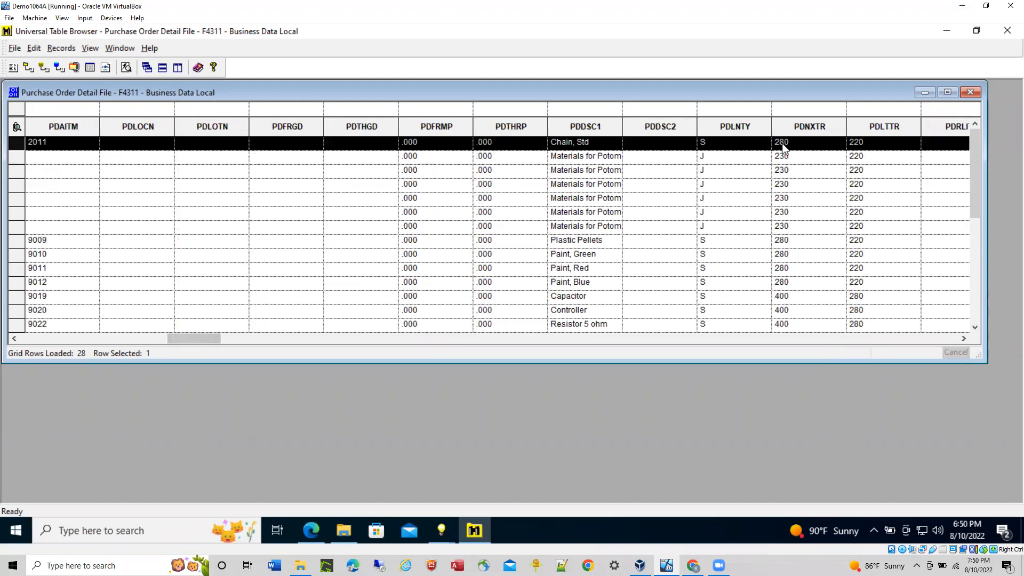
click(783, 113)
text(!999)
click(126, 68)
- Check the order type filter, and filter the F4311 rows by line type S in the PDLNTY column
click(54, 339)
click(182, 339)
drag(198, 338, 46, 328)
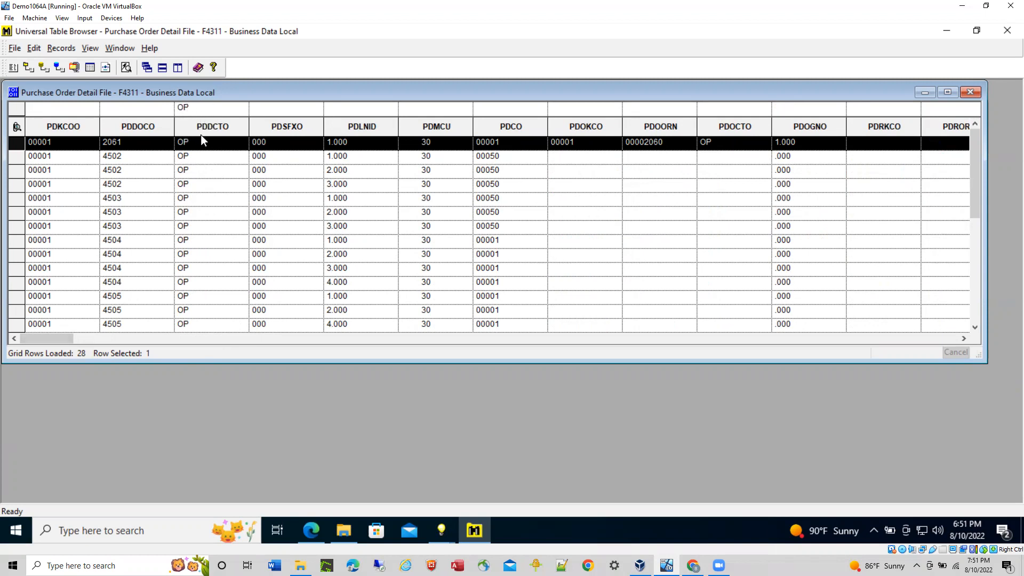
click(235, 338)
click(238, 342)
click(238, 342)
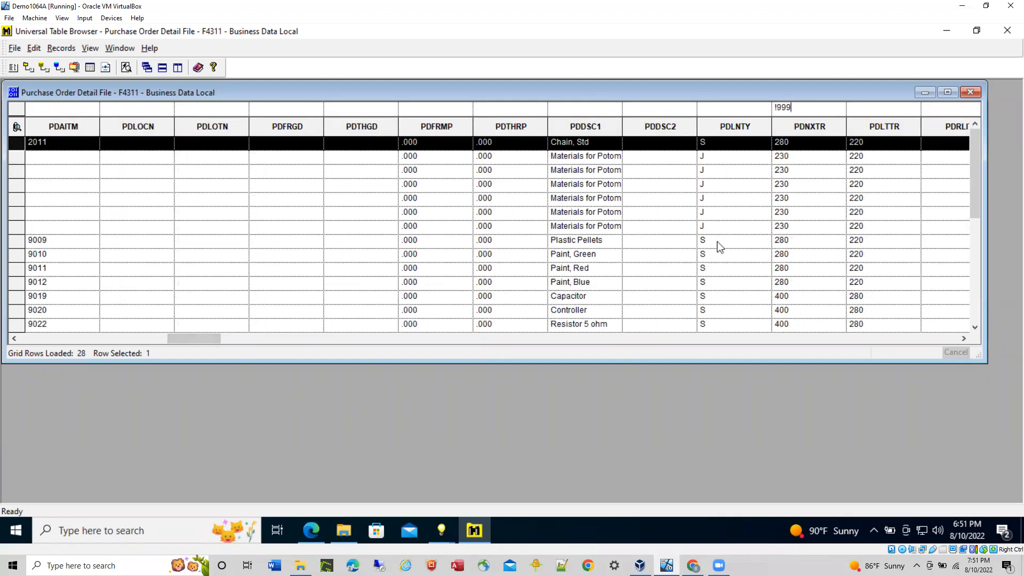
click(713, 110)
text(S)
click(126, 68)
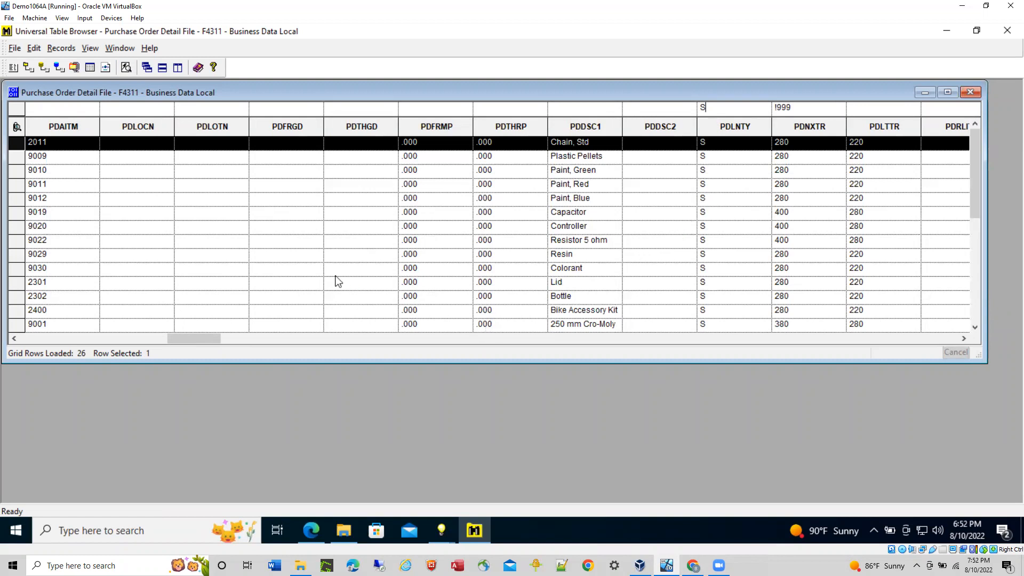
drag(163, 343, 93, 338)
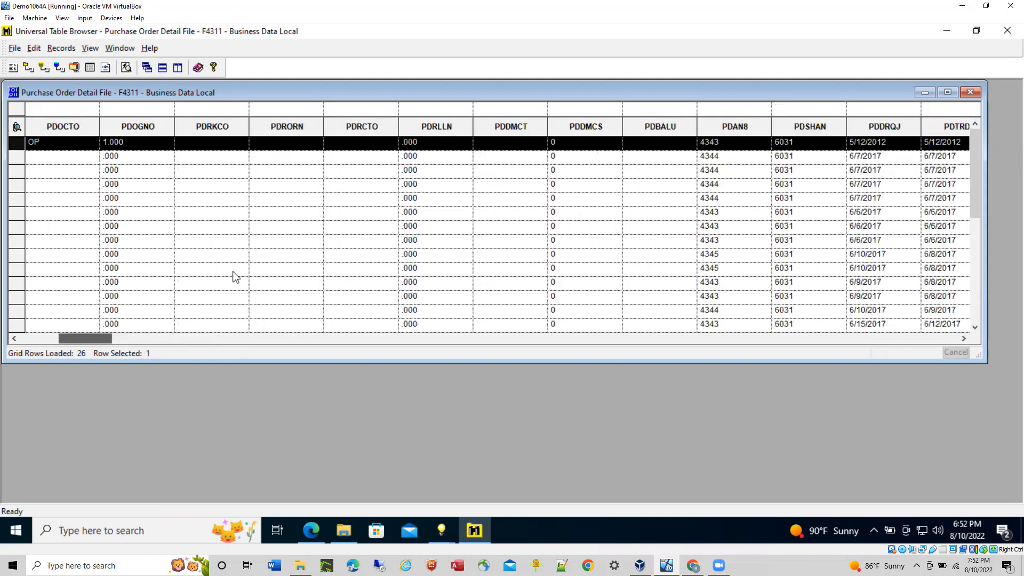
click(56, 338)
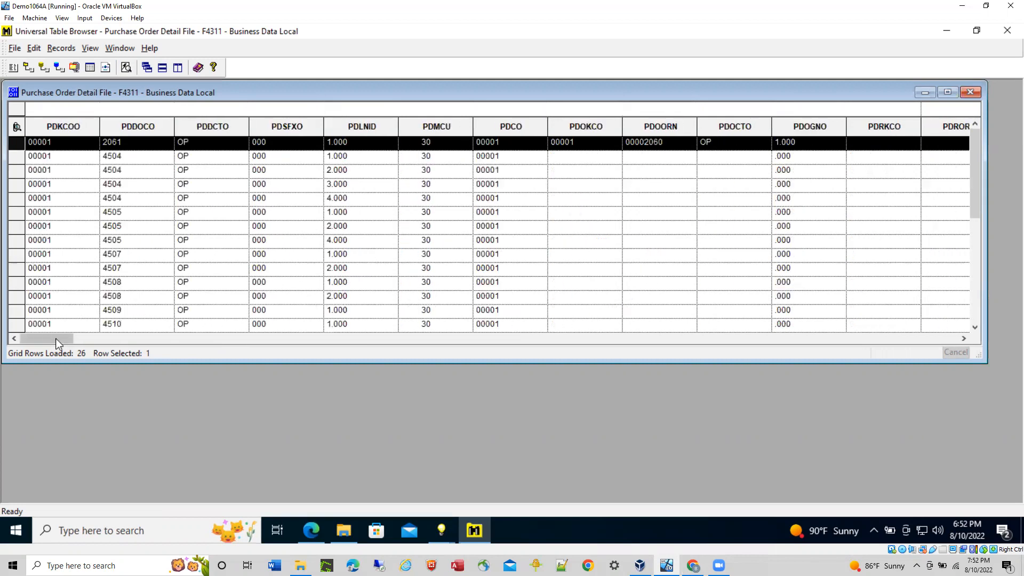
- Move the PDAN8 address number column to the front of the F4311 grid, before PDKCOO
click(189, 338)
click(188, 339)
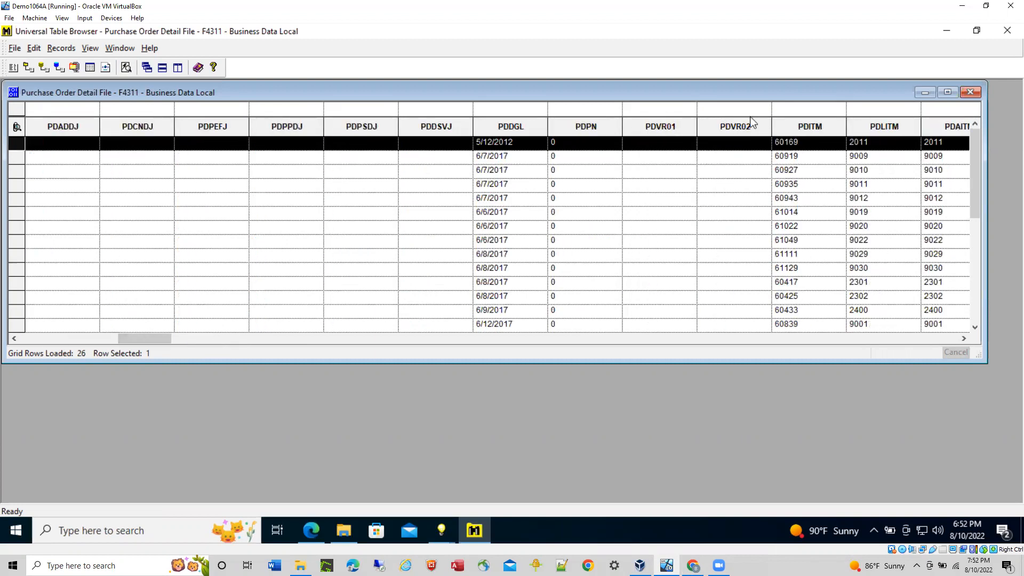
click(28, 339)
click(29, 342)
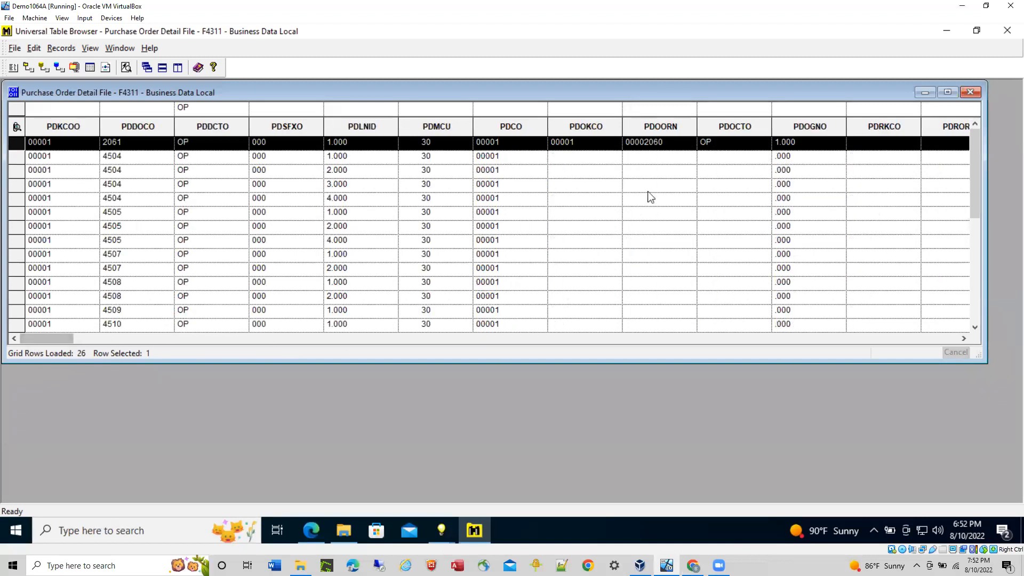
click(252, 341)
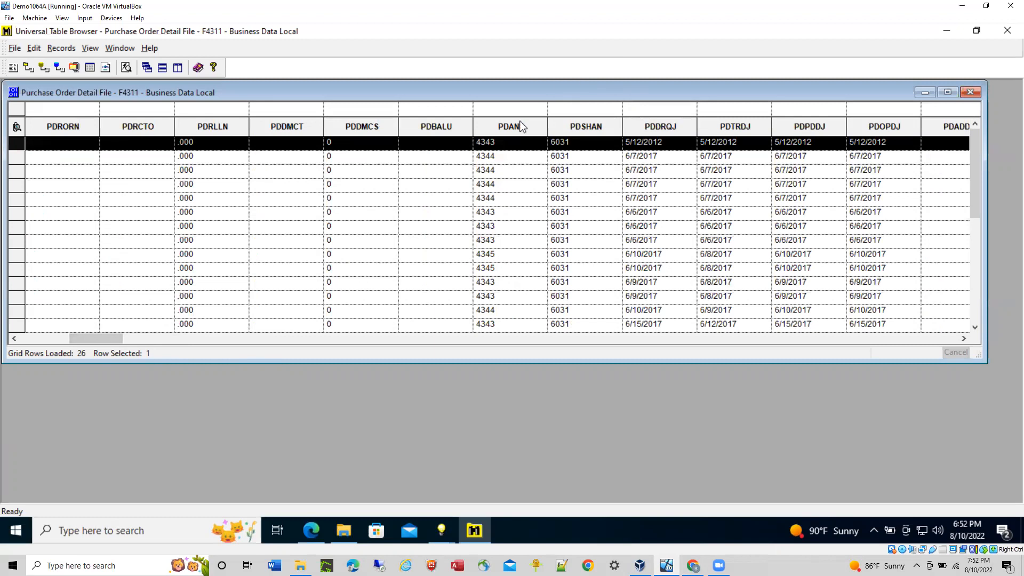
click(519, 121)
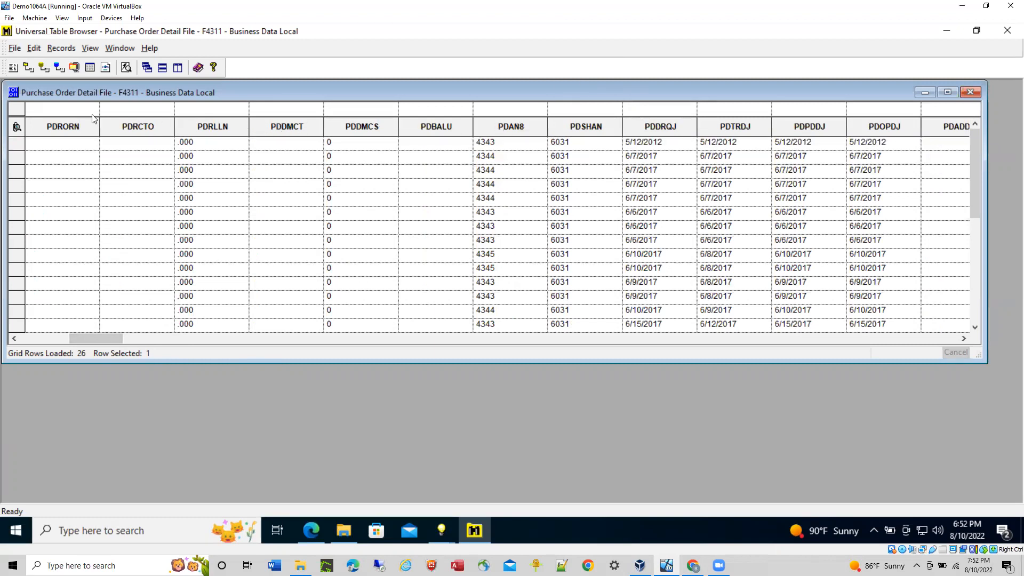
scroll(12, 127, left, 5)
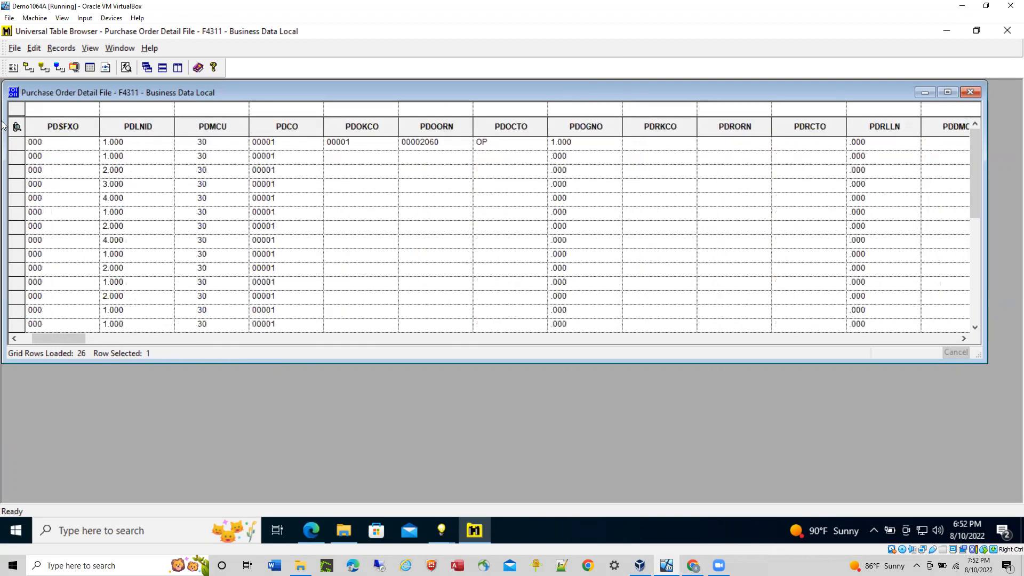
scroll(44, 125, left, 1)
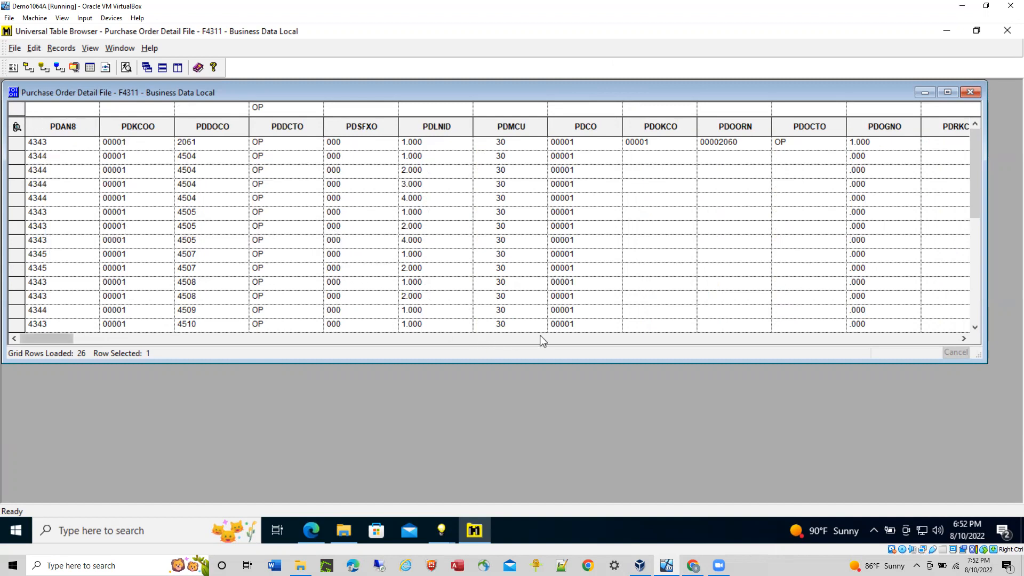
- Move the PDTRDJ order date column to directly after PDAN8 in the F4311 grid
click(583, 338)
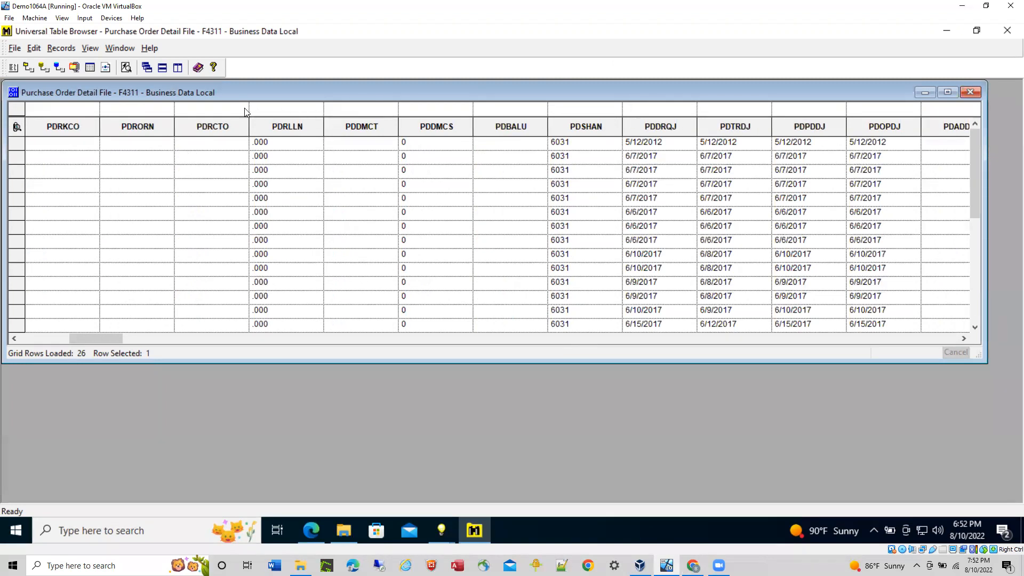
drag(34, 121, 2, 128)
drag(104, 142, 125, 126)
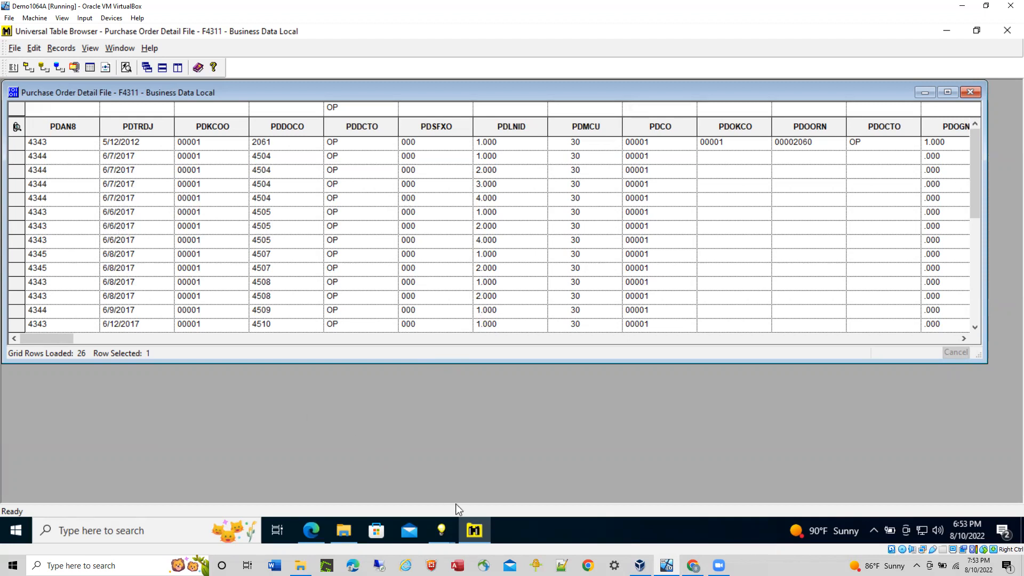
- Switch to JD Edwards Report Design Aid and exit it, closing the Open Purchase Order Listing report
click(442, 529)
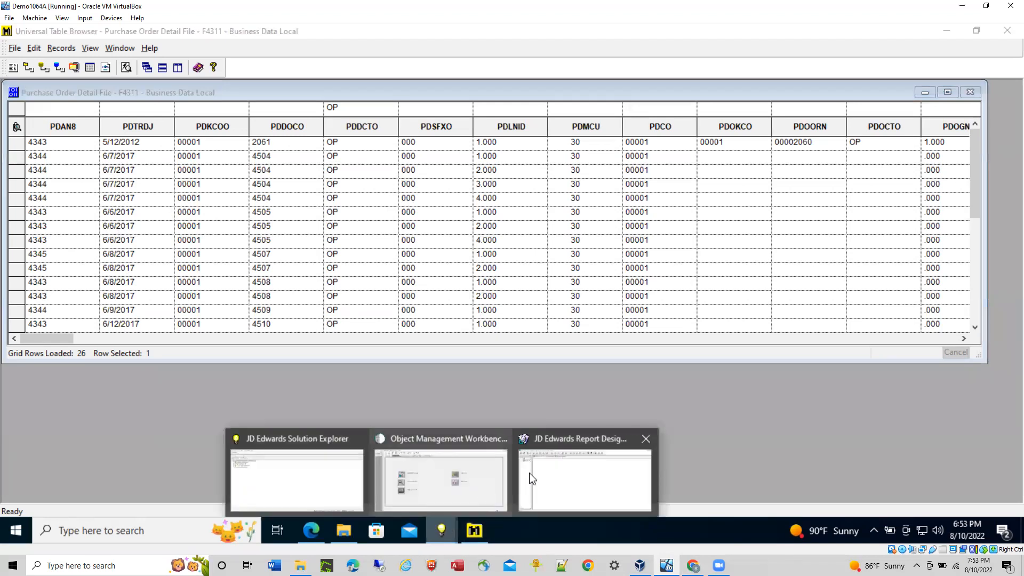
click(584, 493)
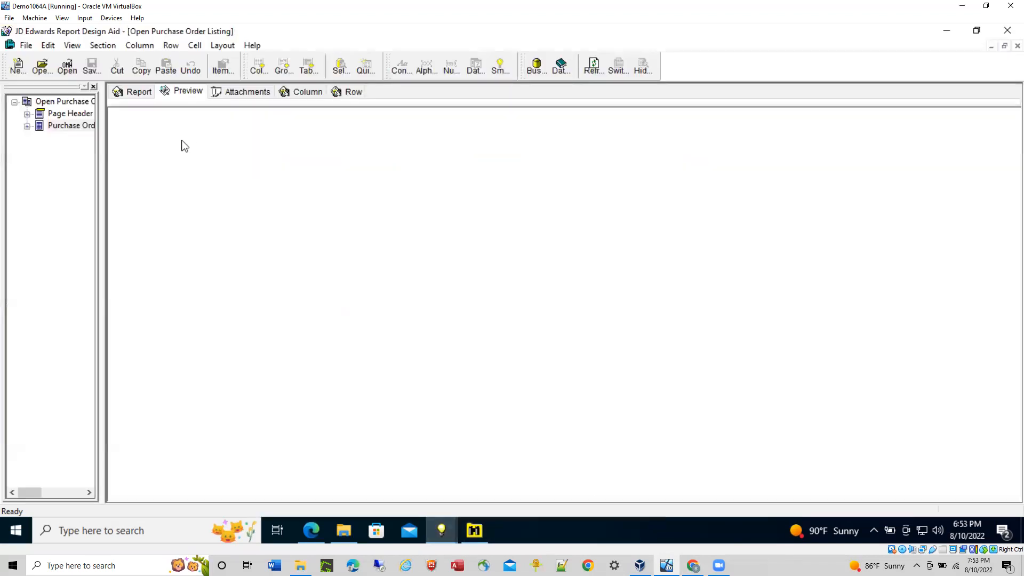
click(25, 45)
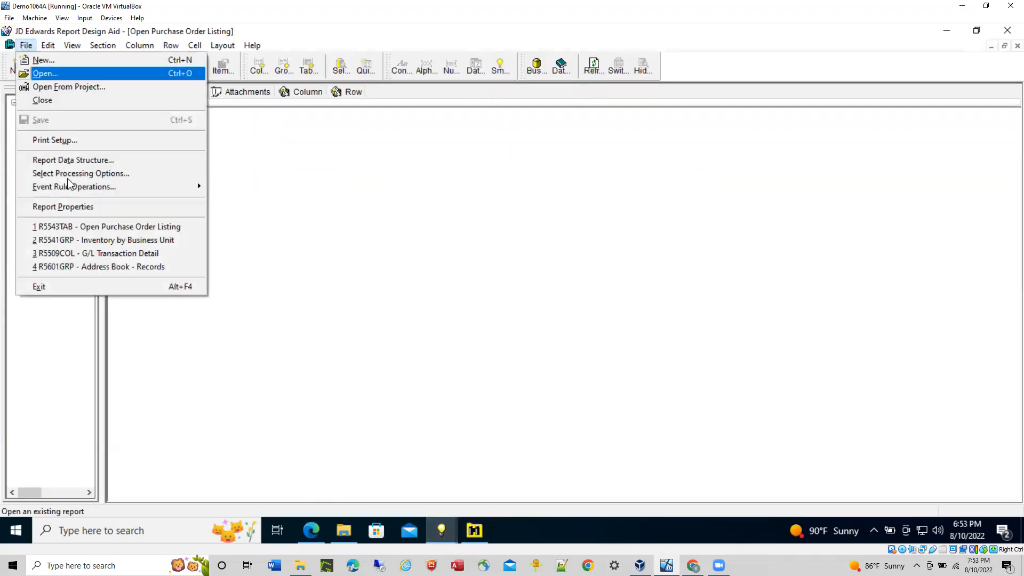
click(52, 288)
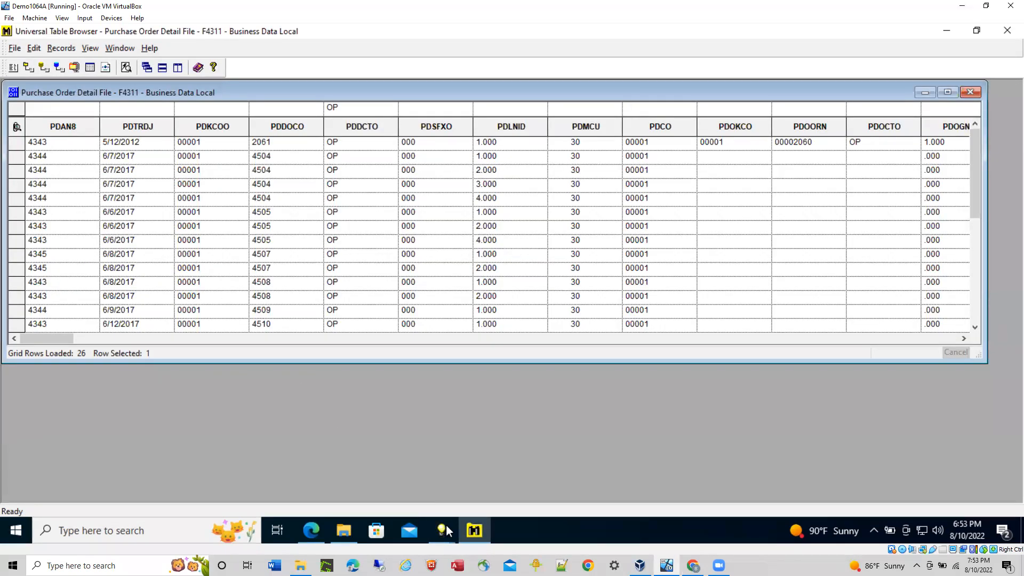
- Switch to Object Management Workbench and submit version VER0001 of R5543TAB with its output on screen
click(448, 529)
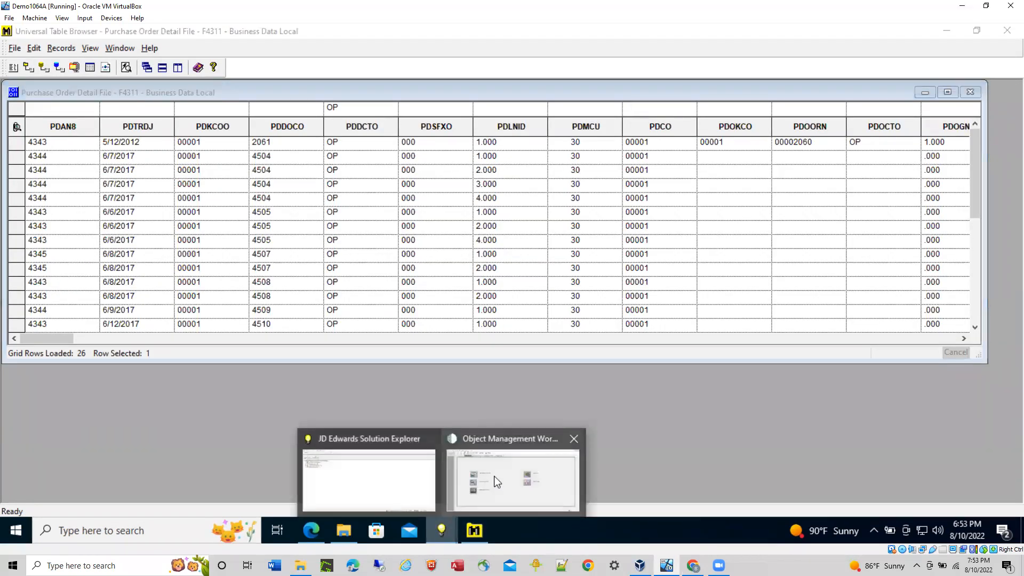
click(497, 482)
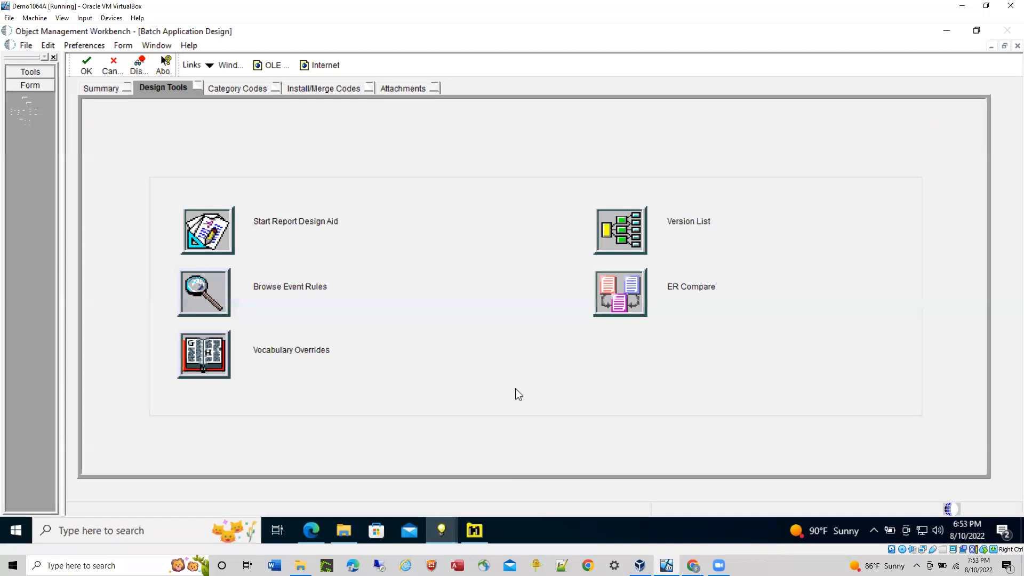
click(620, 223)
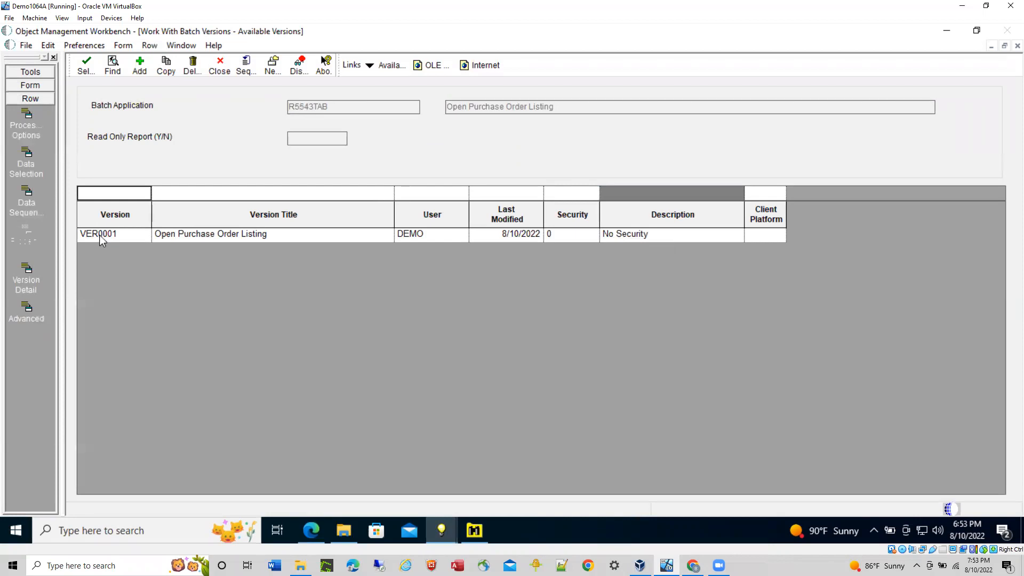
click(99, 234)
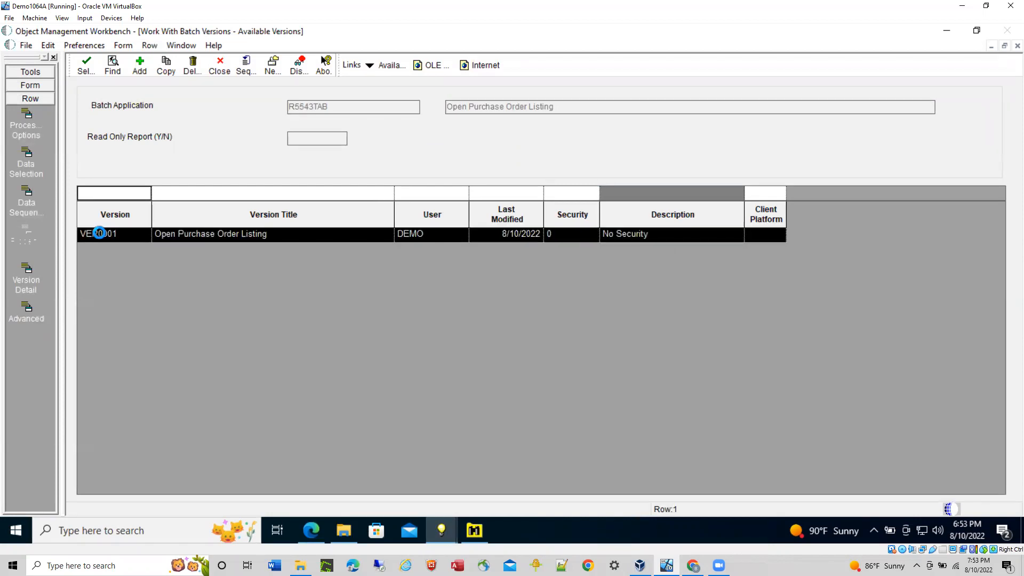
double_click(99, 234)
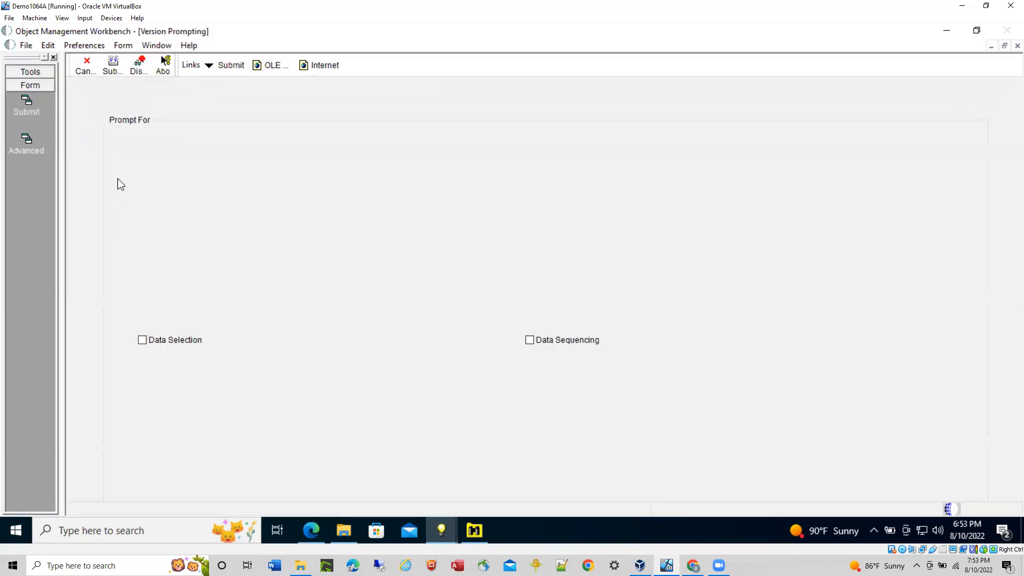
click(112, 63)
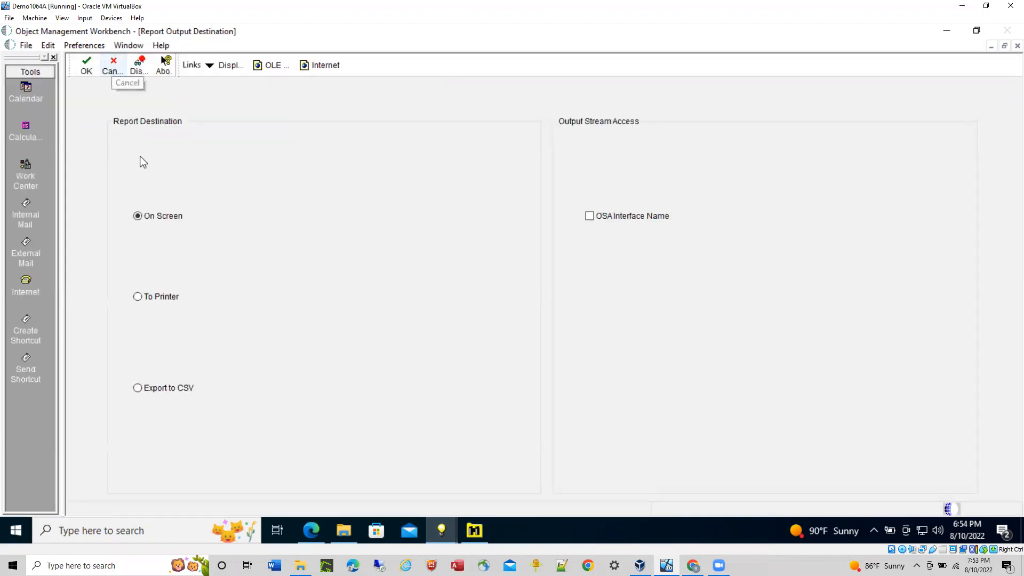
click(85, 65)
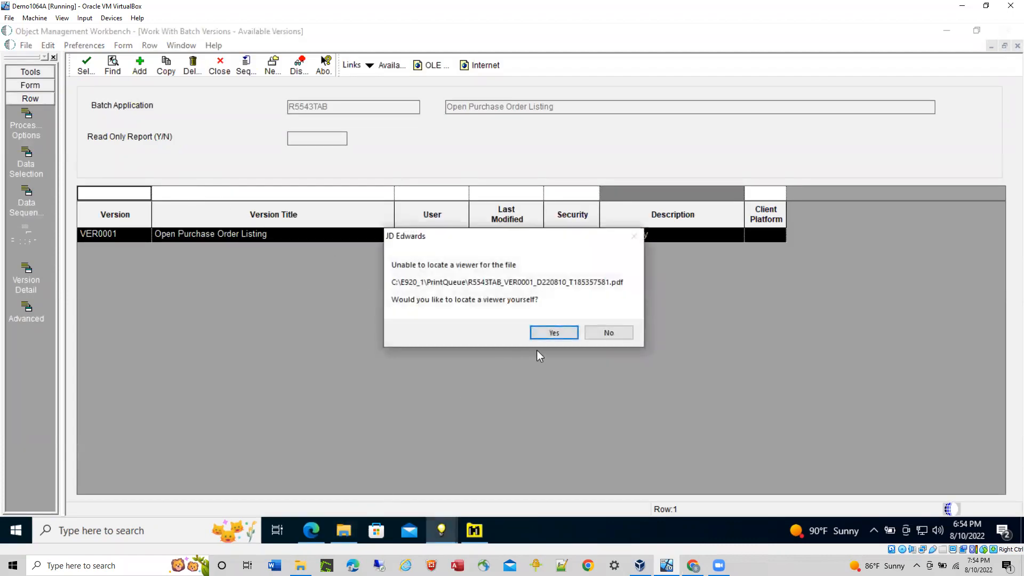
- Decline locating a PDF viewer, open the newest R5543TAB_VER0001 file from the PrintQueue folder, and examine both report pages
click(607, 333)
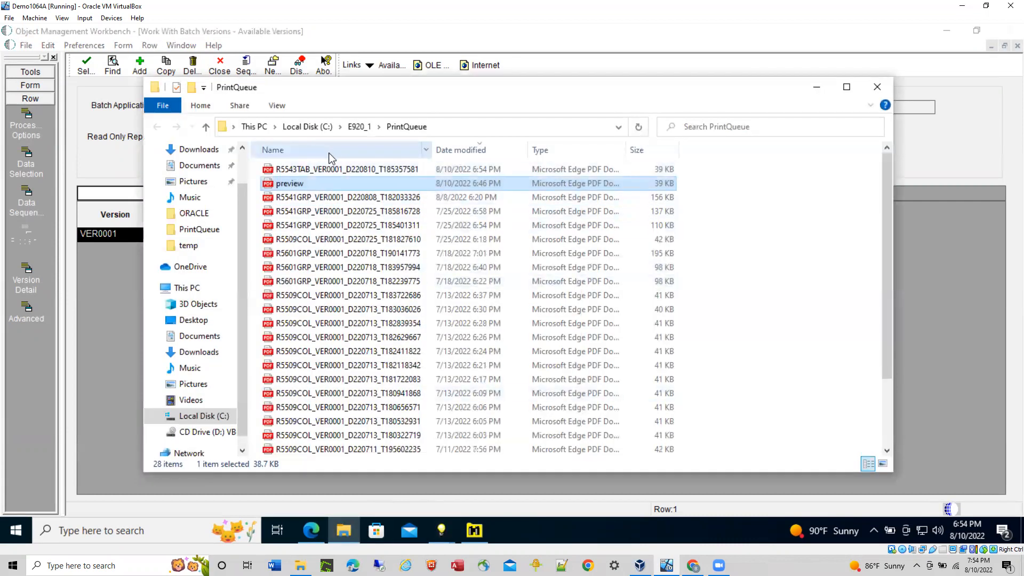
click(328, 169)
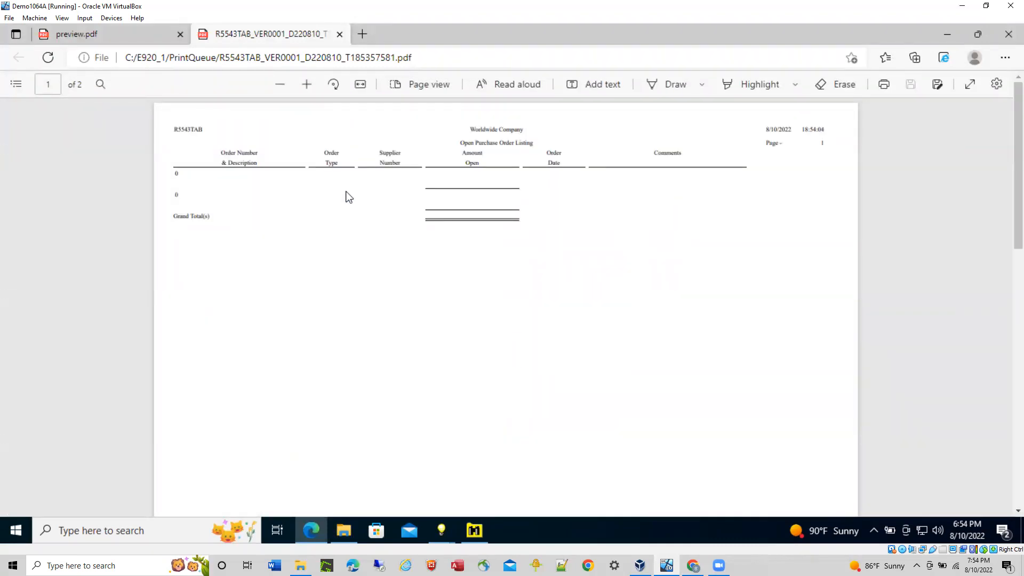
scroll(368, 211, down, 7)
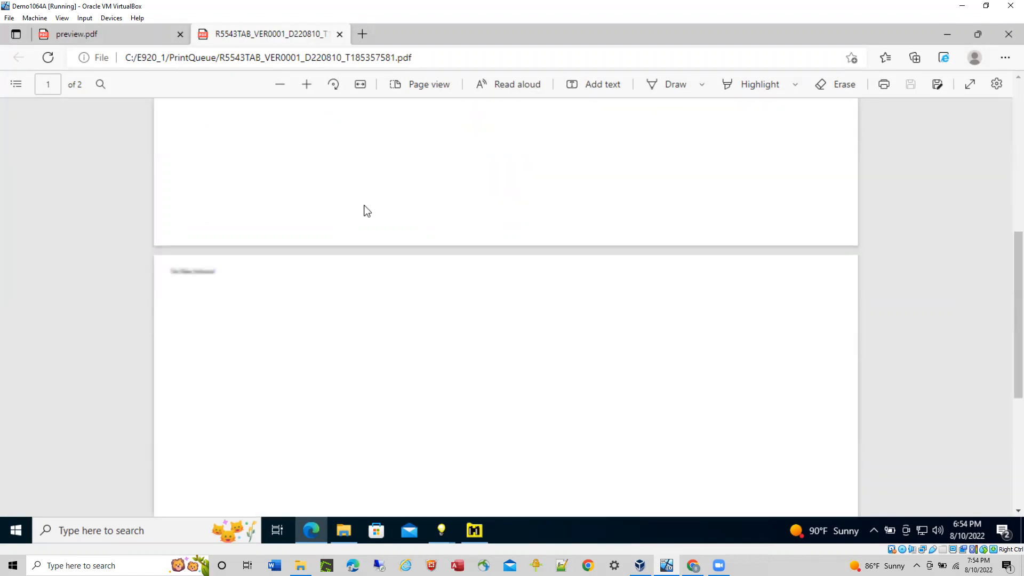
scroll(366, 211, up, 1)
scroll(364, 210, up, 6)
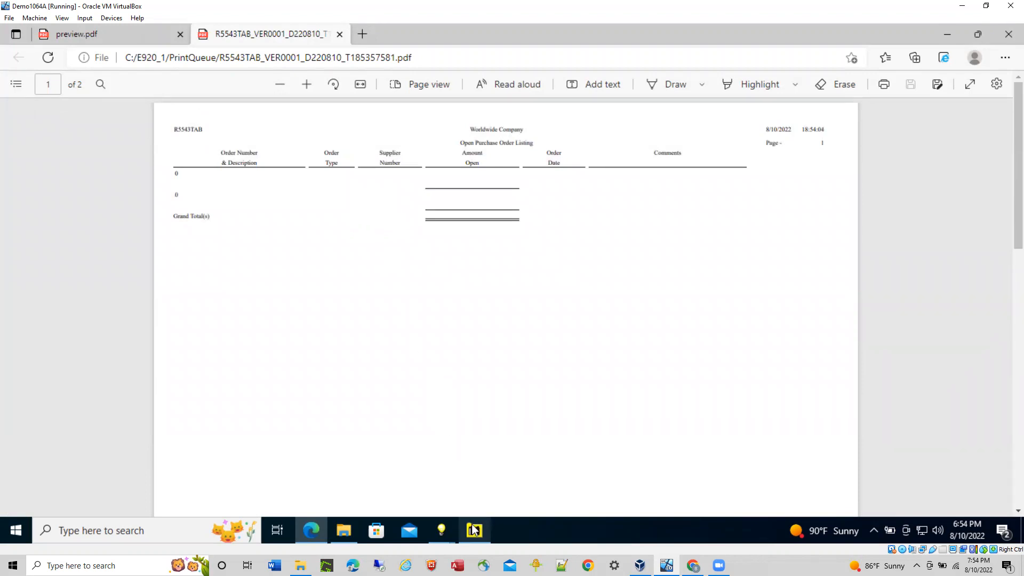
- Return to Object Management Workbench and review the data selection conditions of version VER0001 without changing them
click(444, 531)
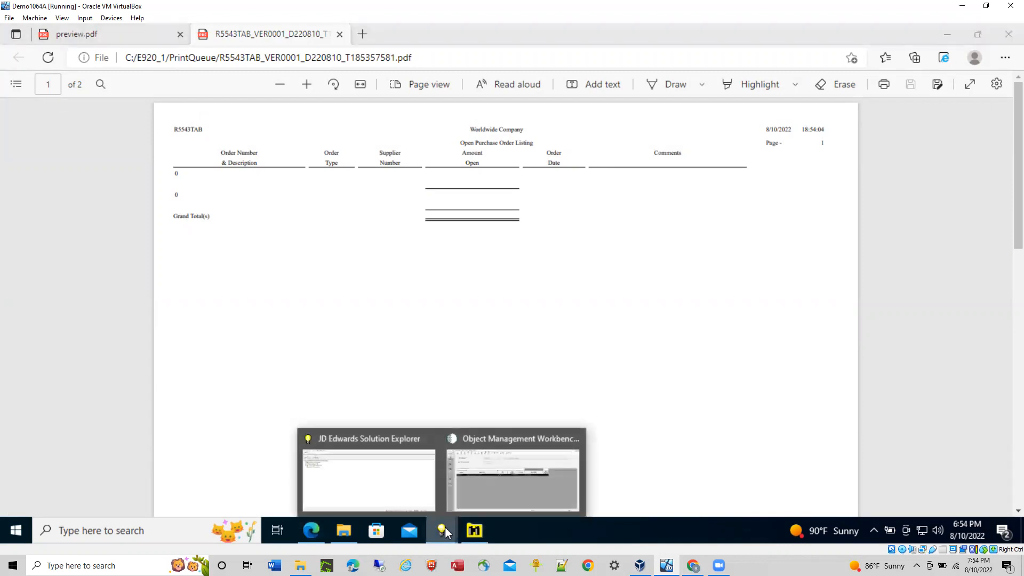
click(342, 535)
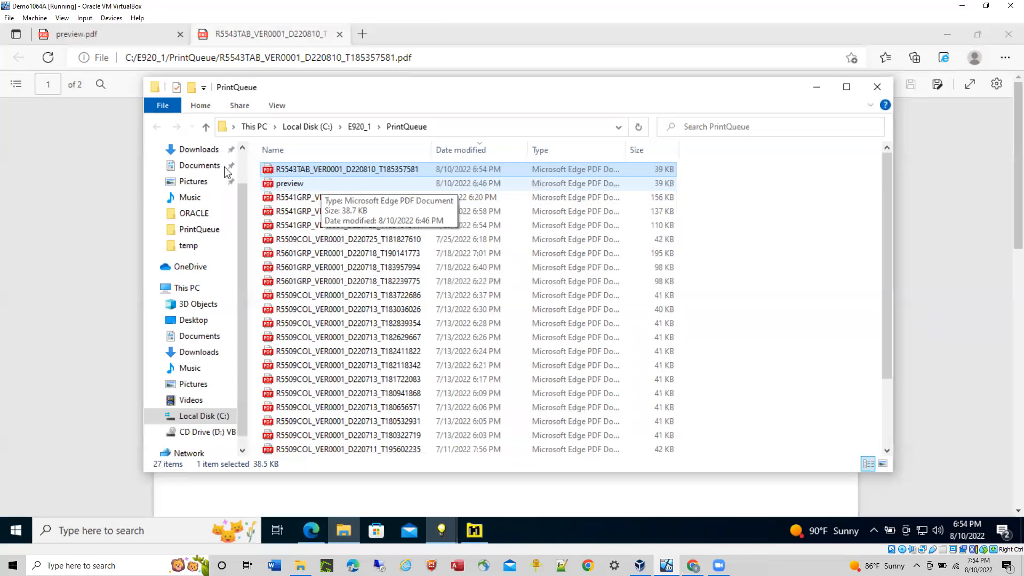
click(103, 156)
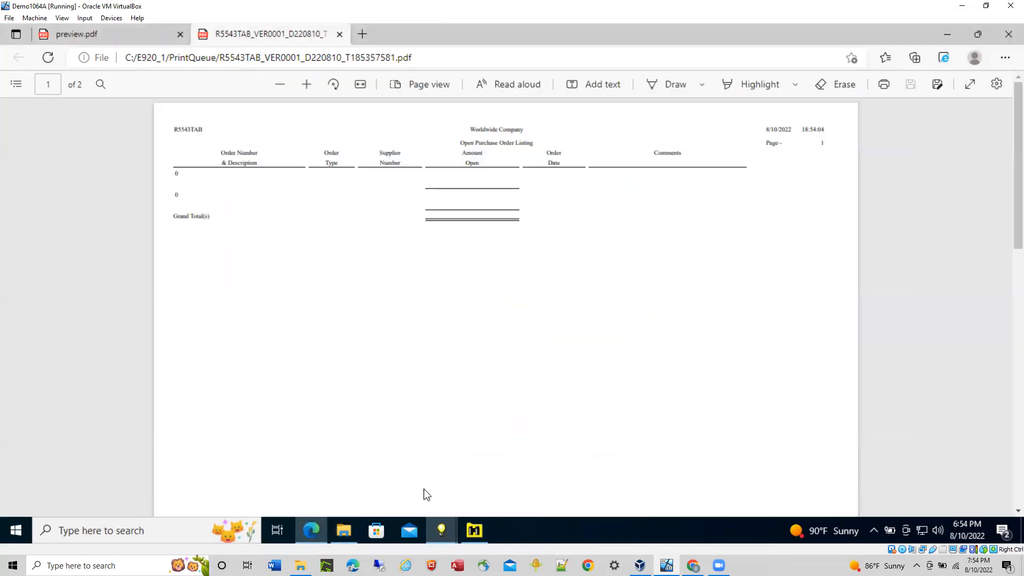
mouse_move(443, 531)
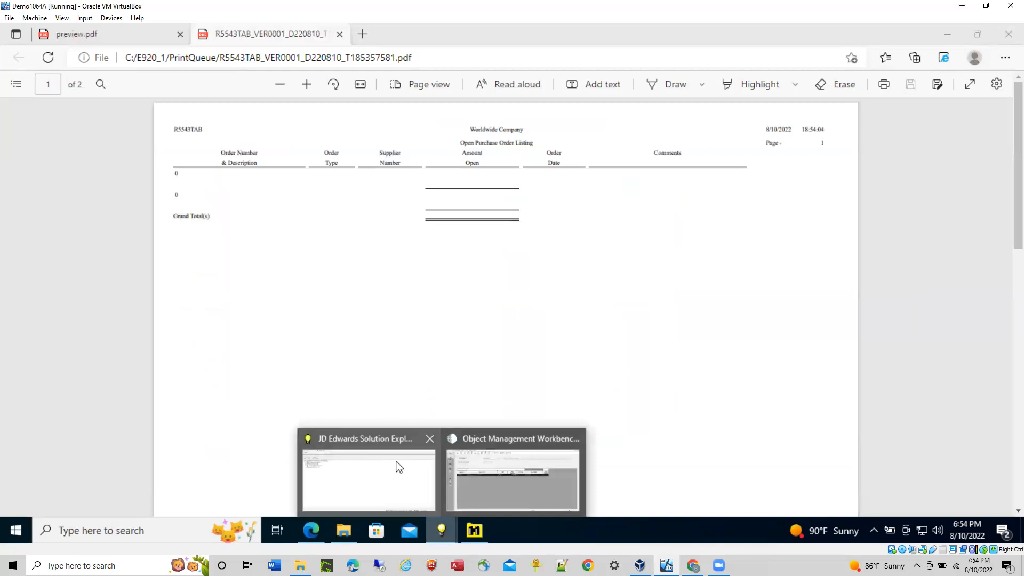
click(525, 487)
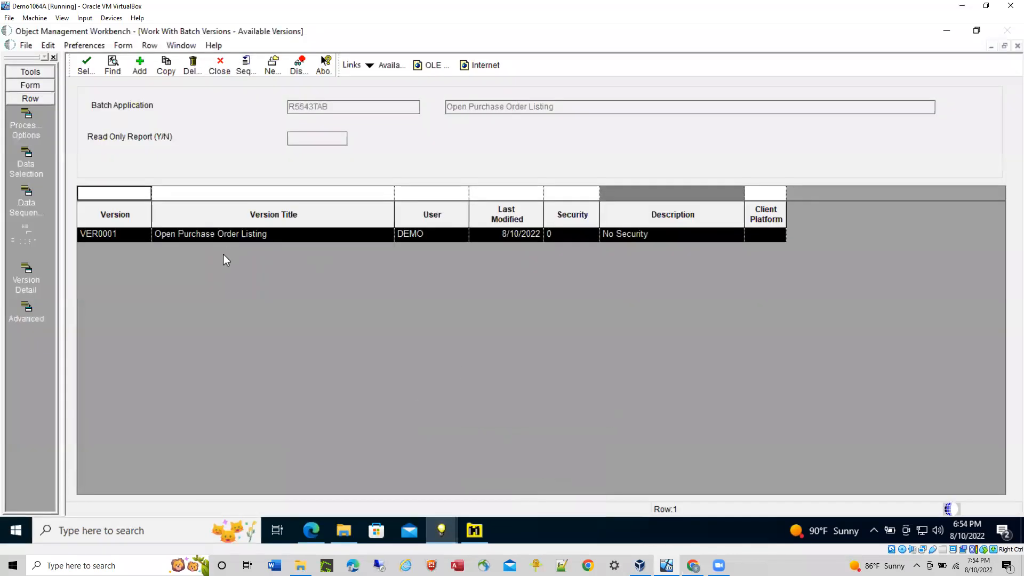
click(24, 167)
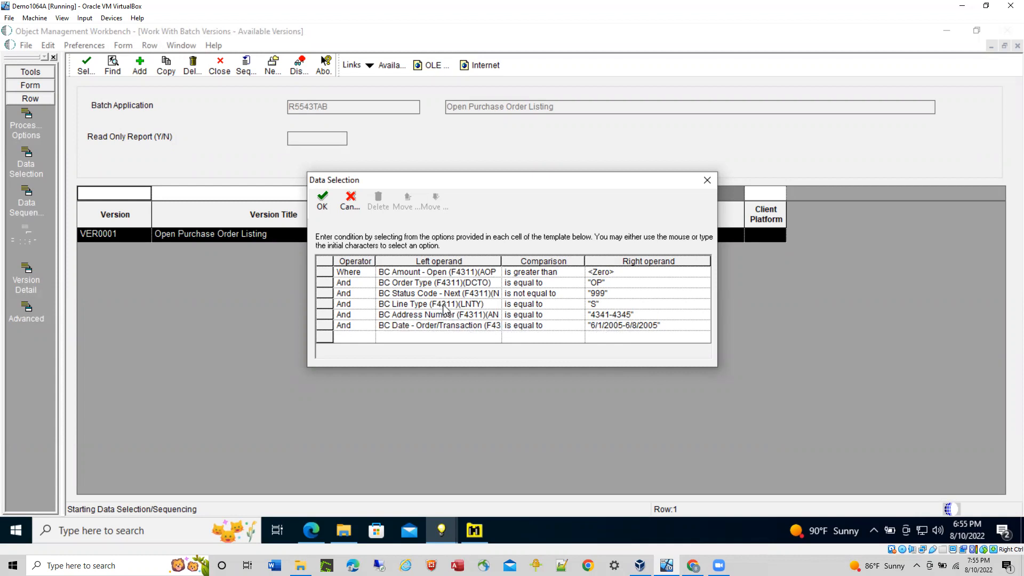
click(344, 203)
- Submit VER0001 to the screen with a data selection prompt, deleting the Date - Order/Transaction condition from its selection
double_click(207, 233)
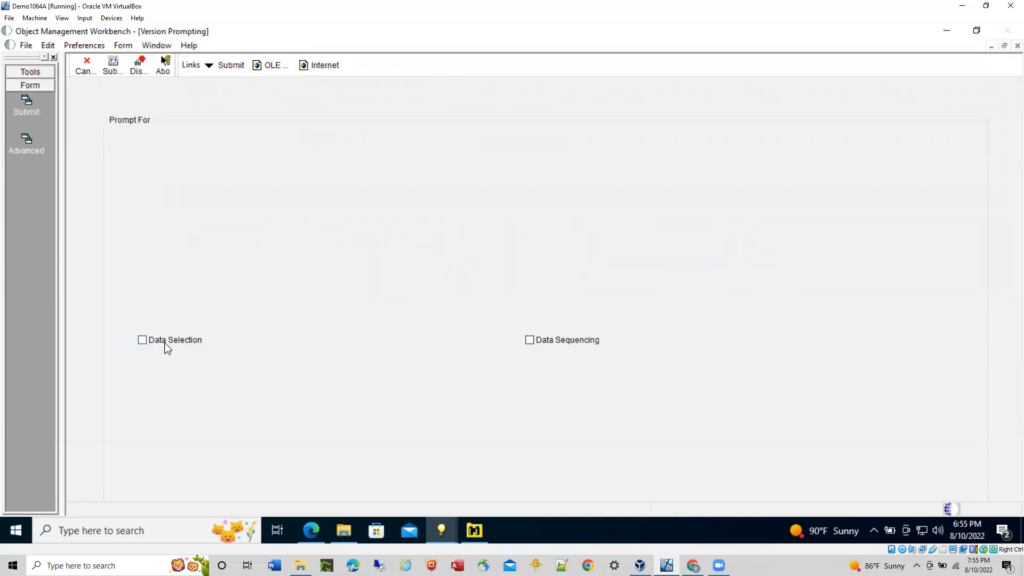
click(167, 346)
click(111, 68)
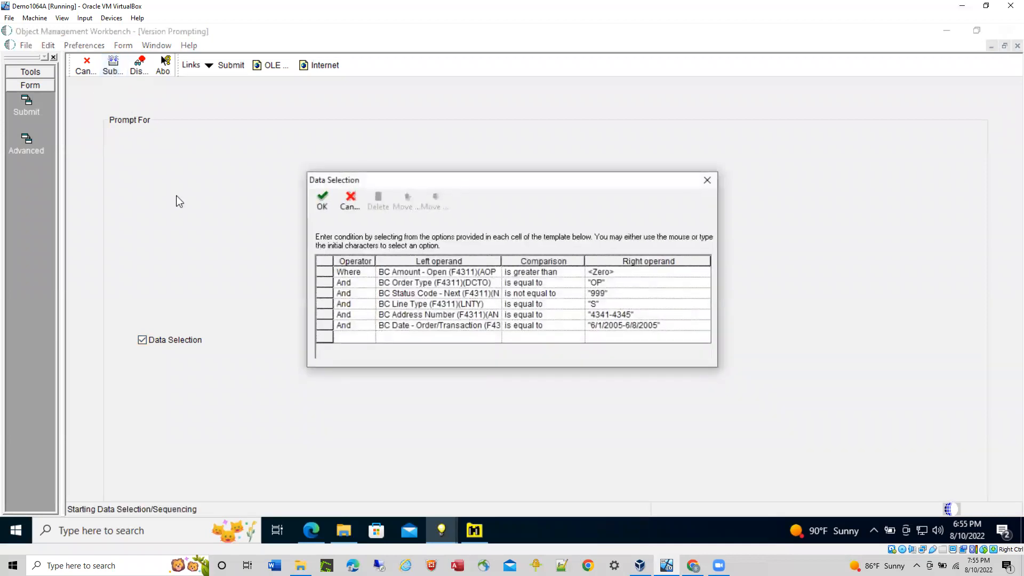
click(324, 326)
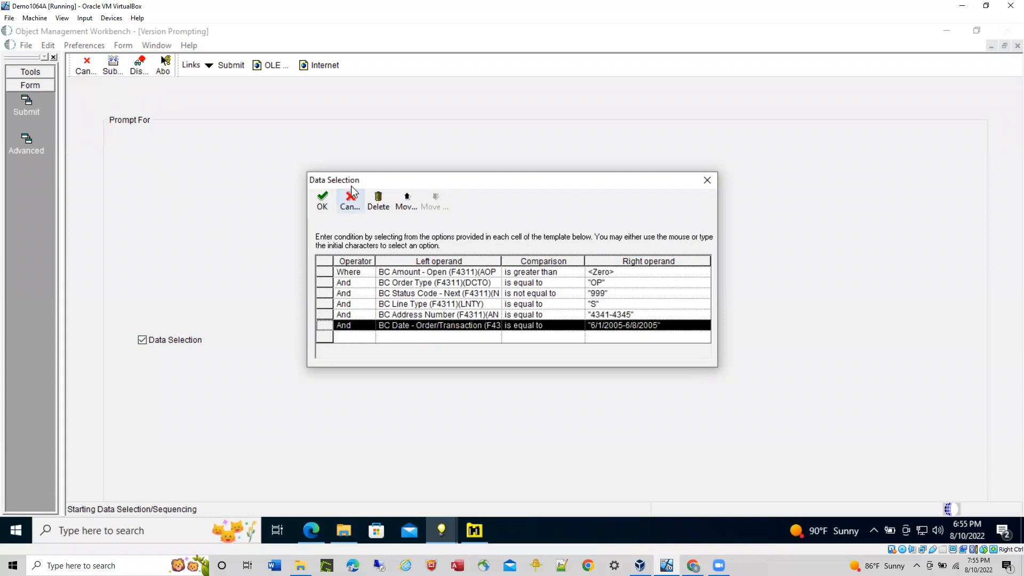
click(378, 201)
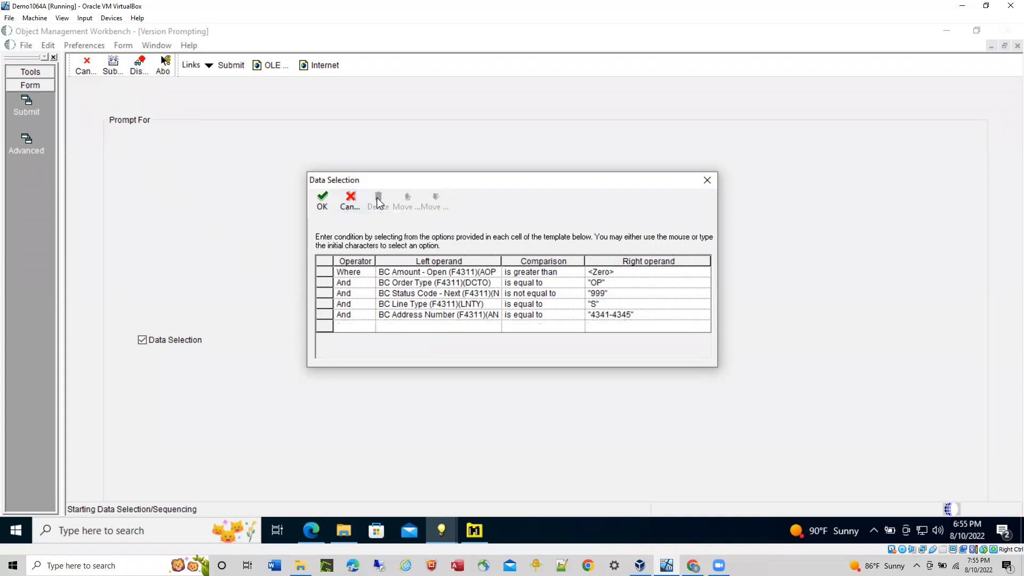
click(323, 202)
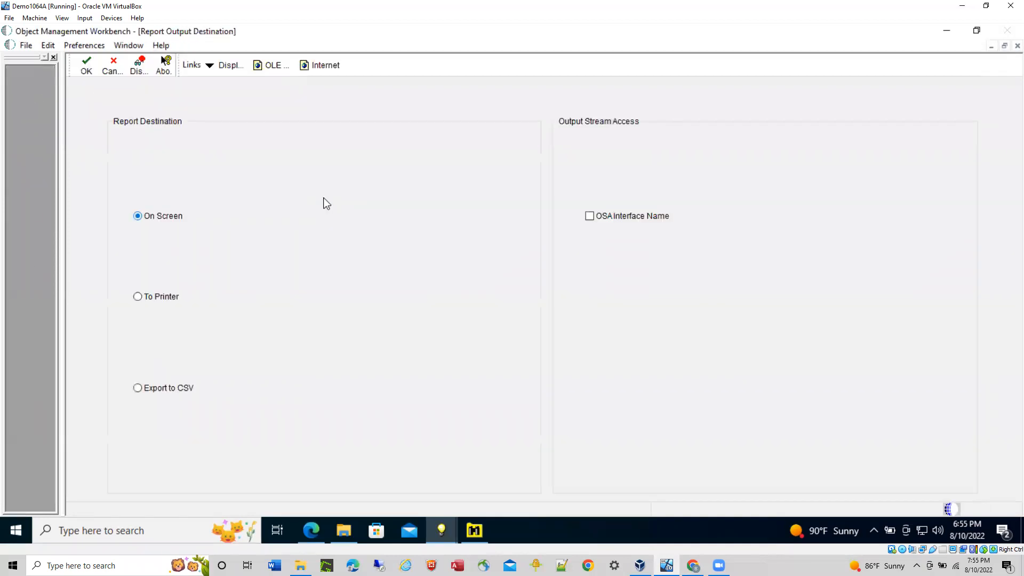
click(87, 66)
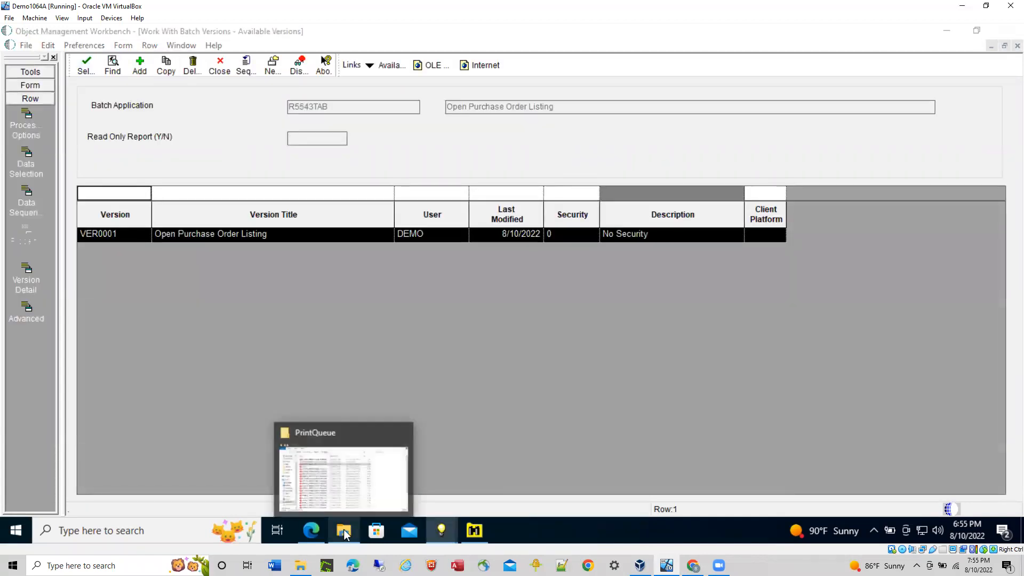
- Check the R5543TAB_VER0001 log file in the PrintQueue folder, close it, and examine the newest report PDF's first pages
click(346, 534)
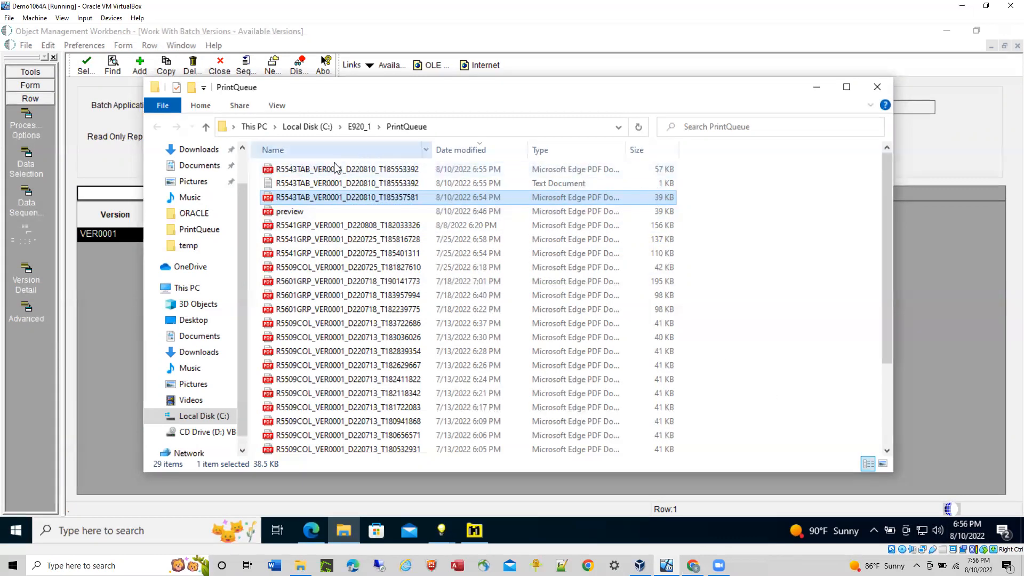
double_click(380, 184)
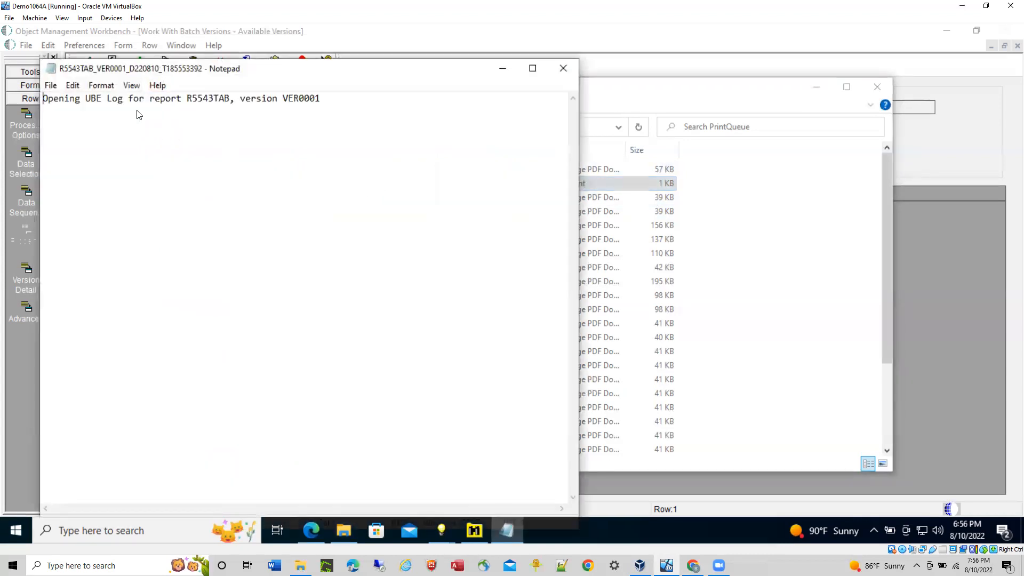
click(563, 71)
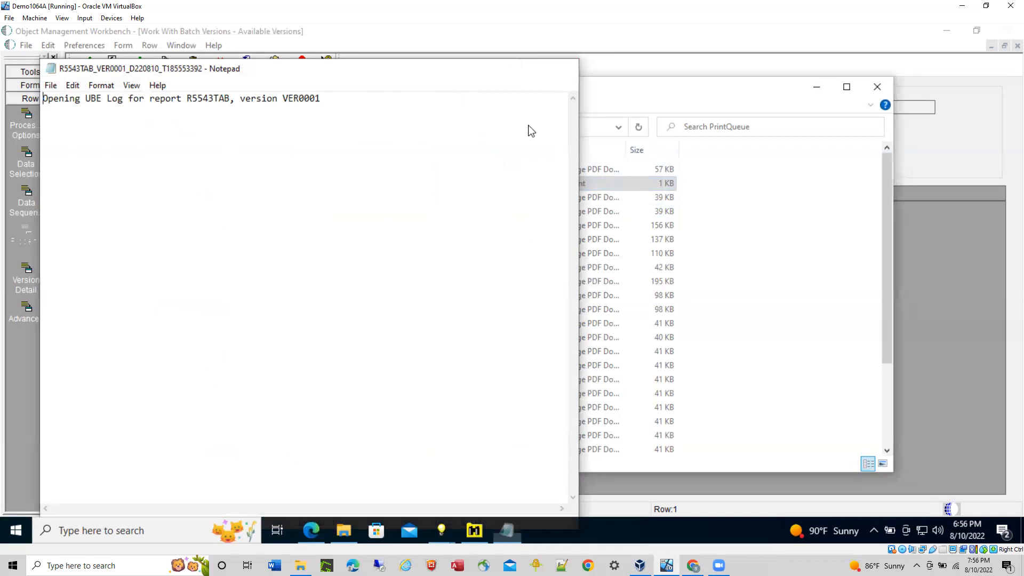
double_click(368, 171)
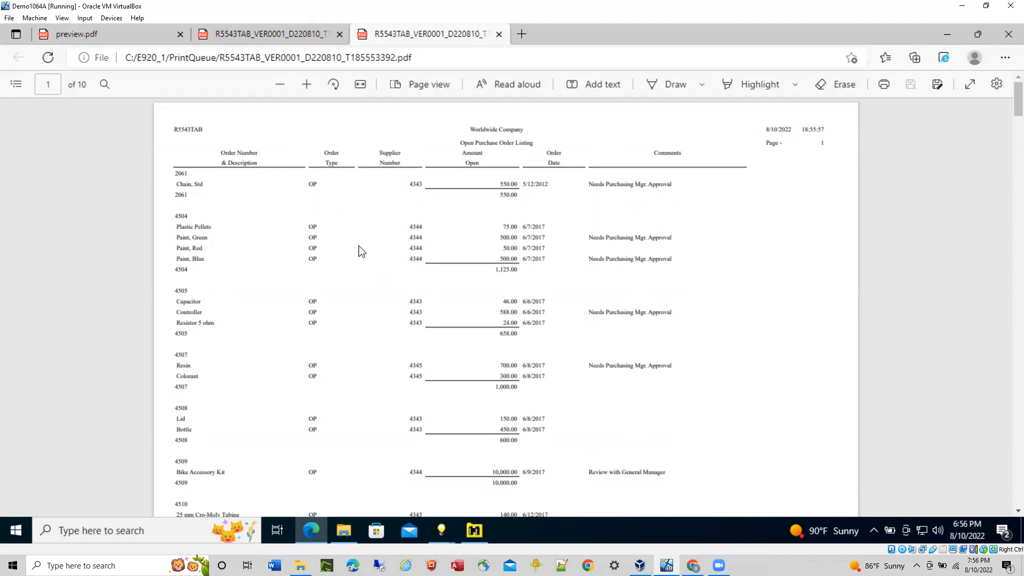
scroll(356, 251, down, 6)
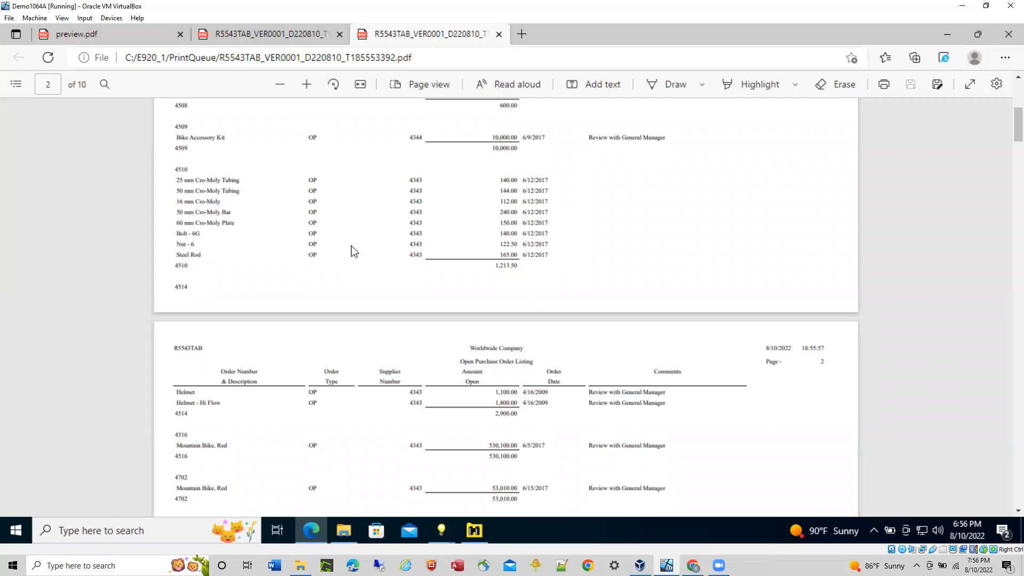
scroll(355, 251, down, 5)
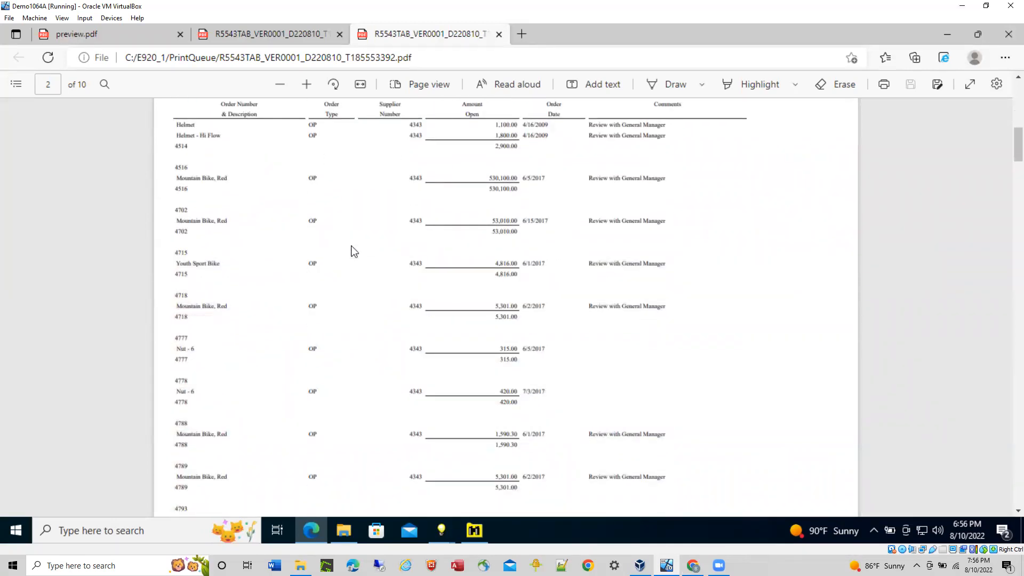
scroll(352, 252, up, 7)
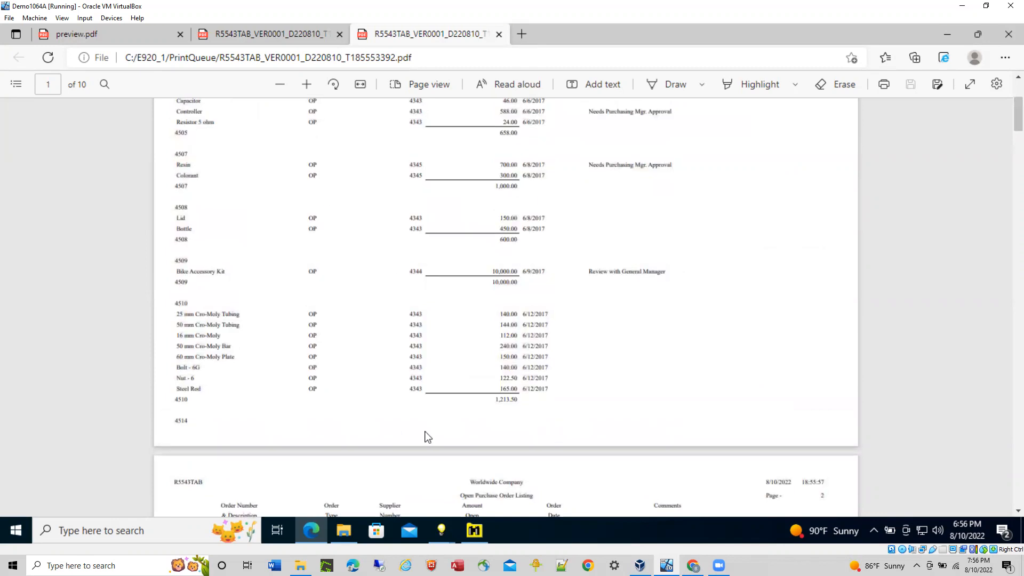
- Decline locating a PDF viewer, return to Object Management Workbench, and start Report Design Aid for R5543TAB
click(441, 531)
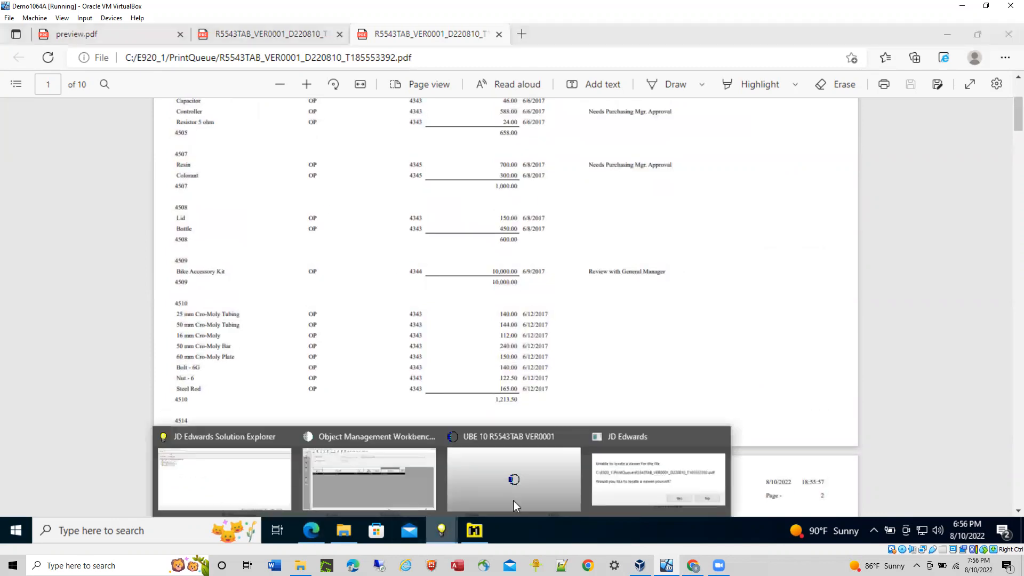
mouse_move(602, 488)
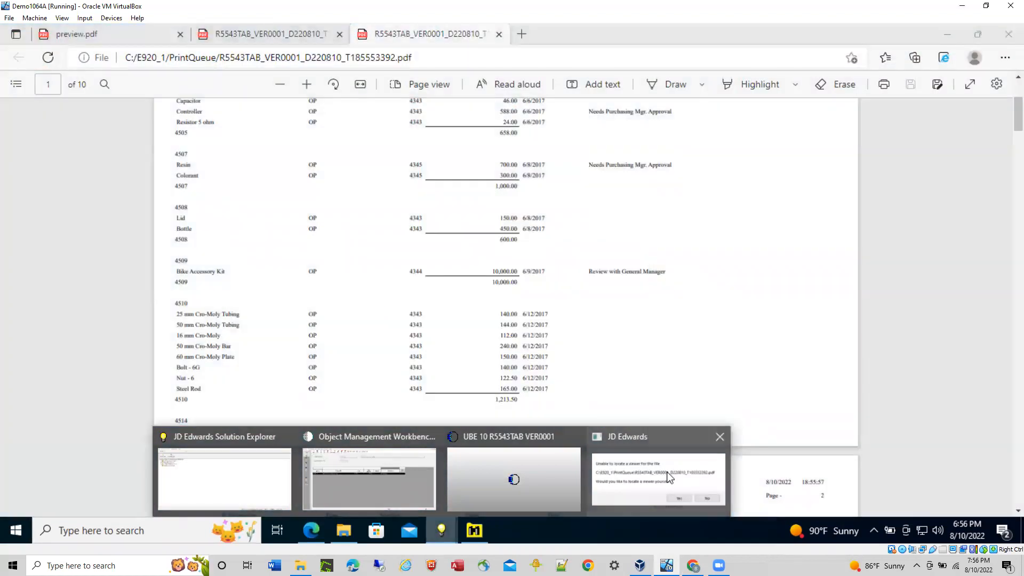
click(669, 477)
click(607, 336)
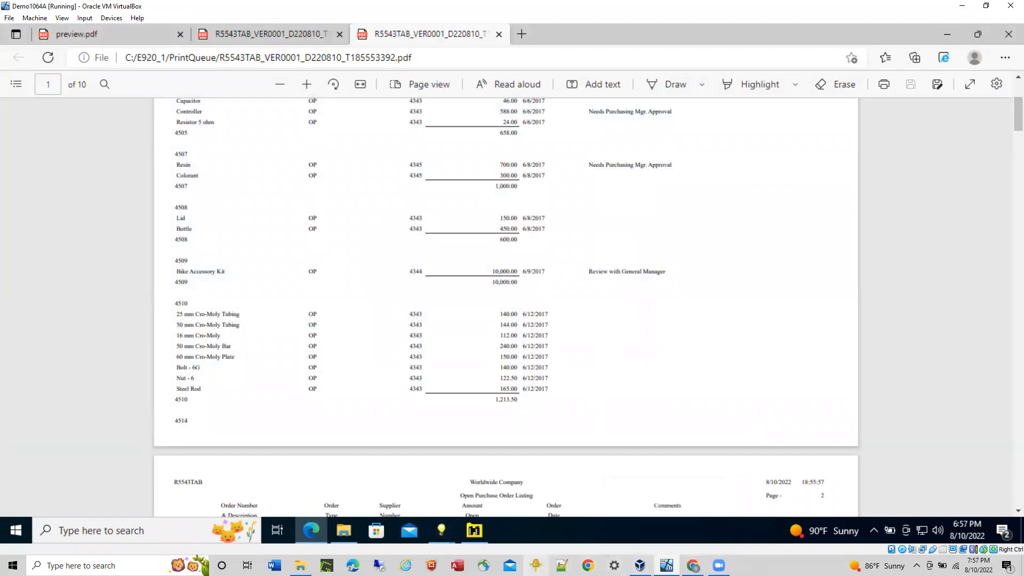
click(441, 530)
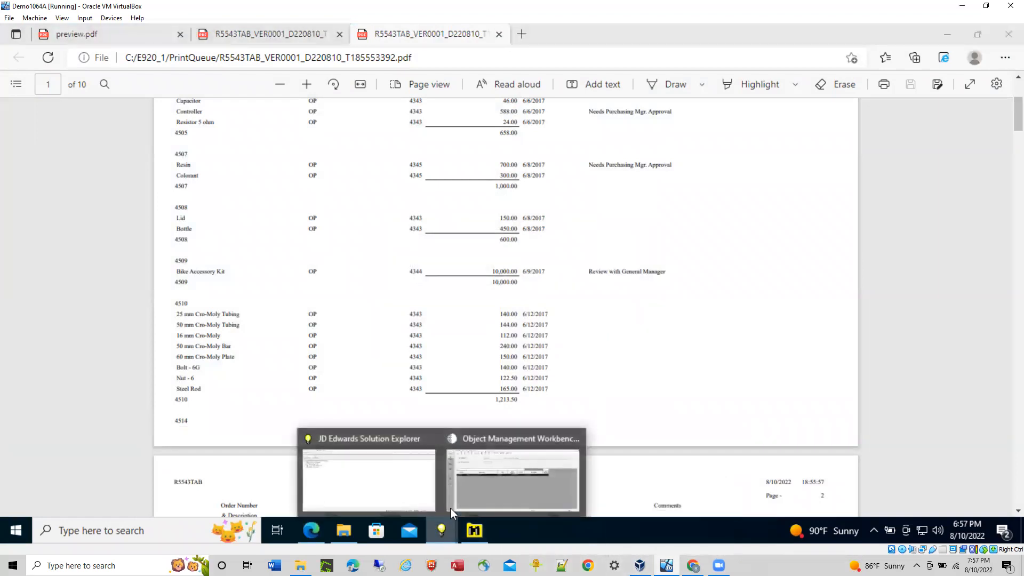
click(485, 485)
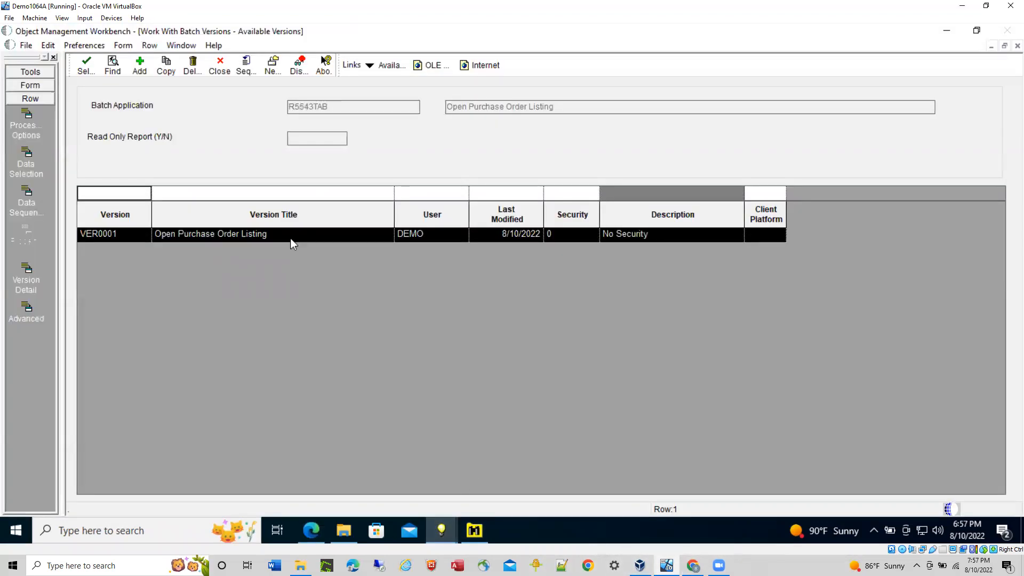
click(220, 66)
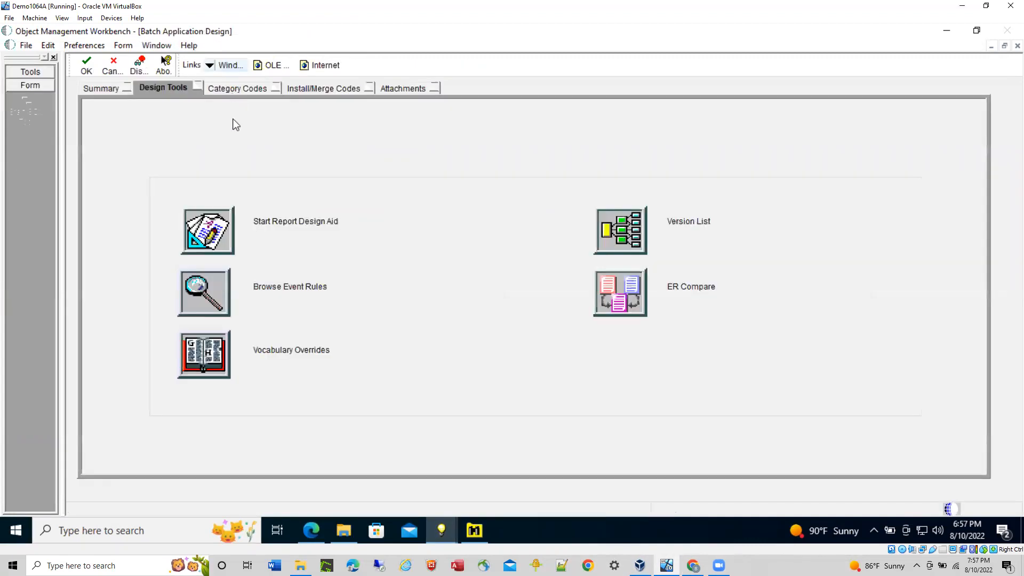
click(209, 228)
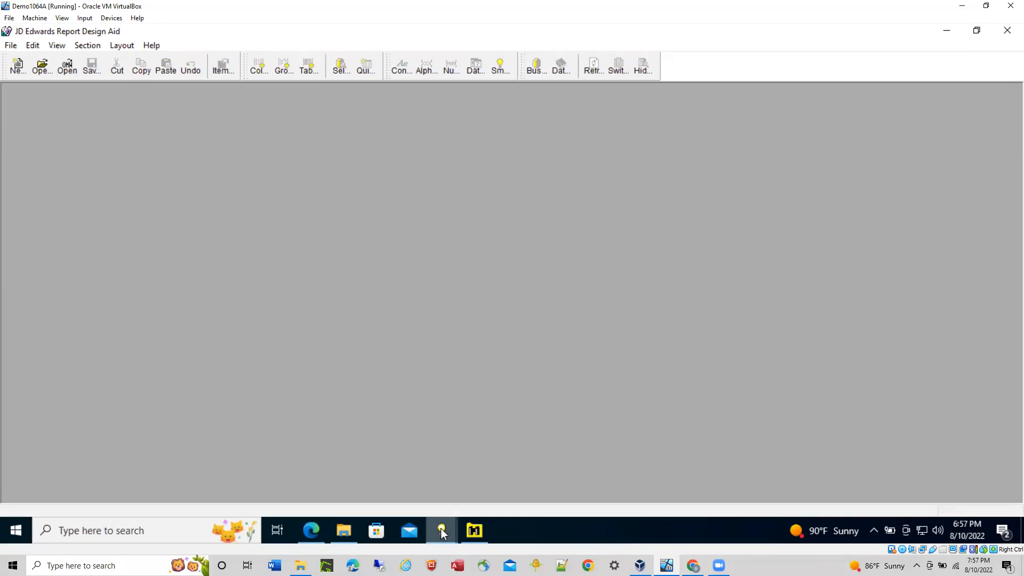
- Return to Object Management Workbench's version list and submit VER0001 with a data selection prompt
mouse_move(441, 532)
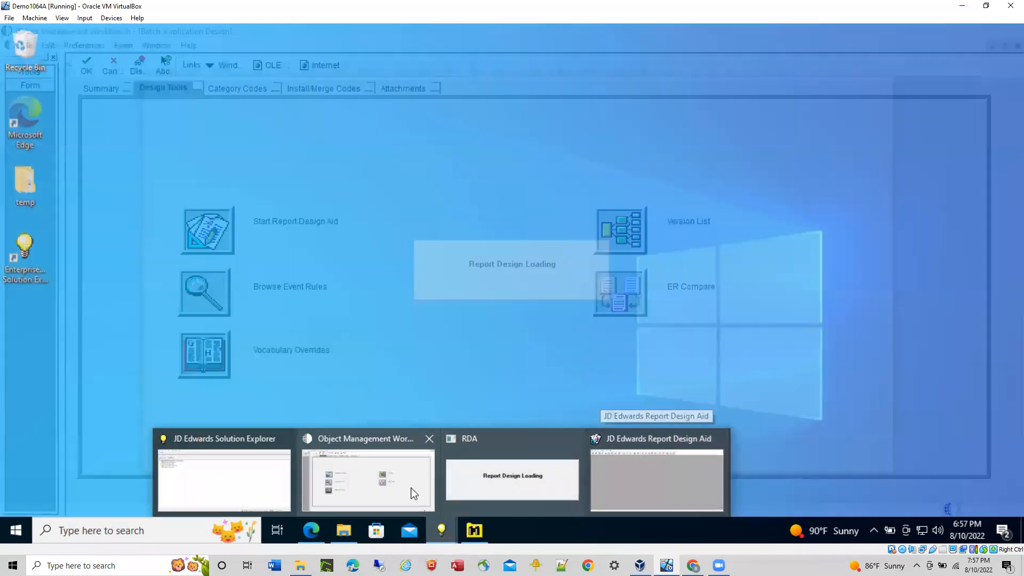
click(411, 491)
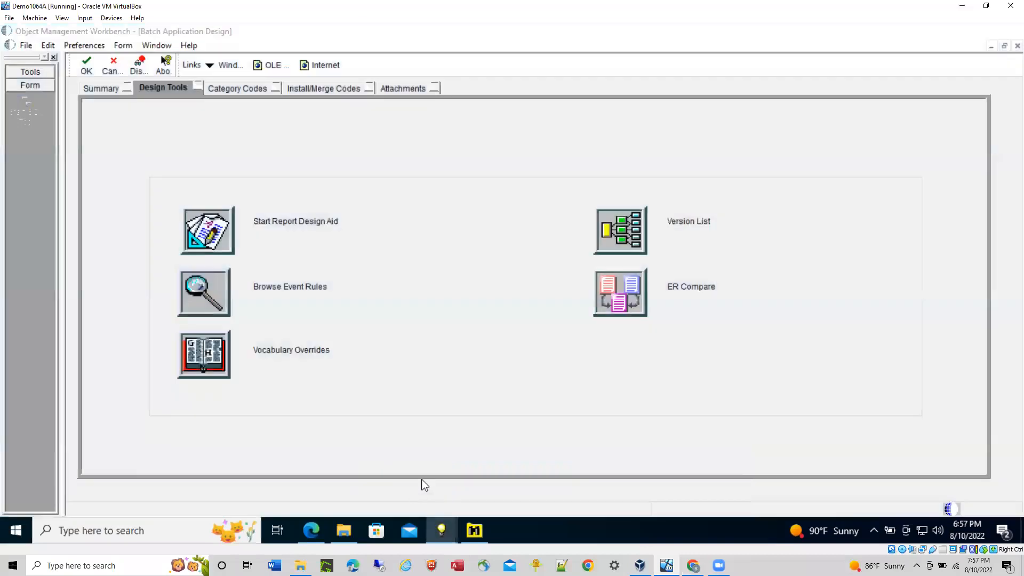
click(614, 227)
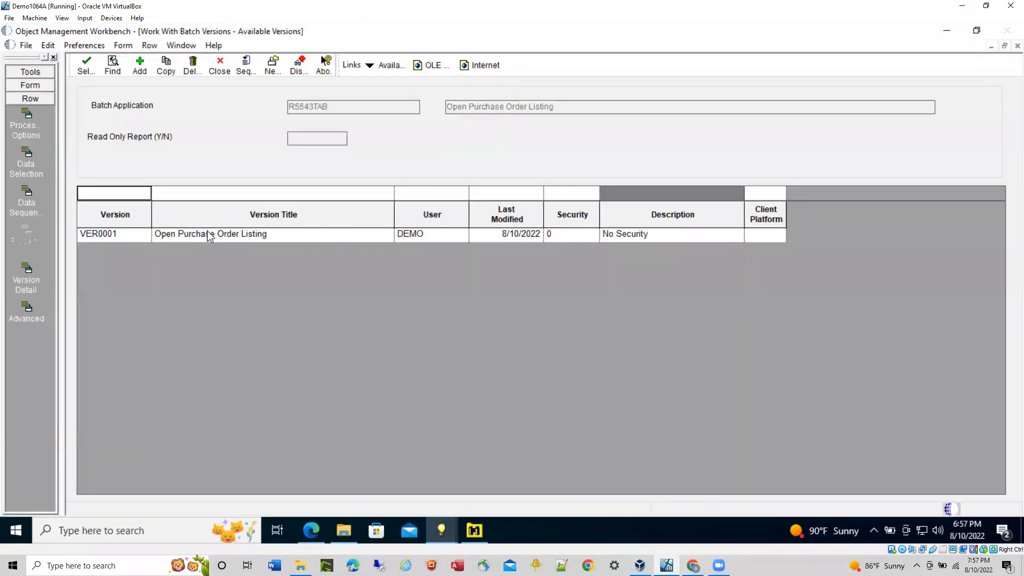
click(199, 234)
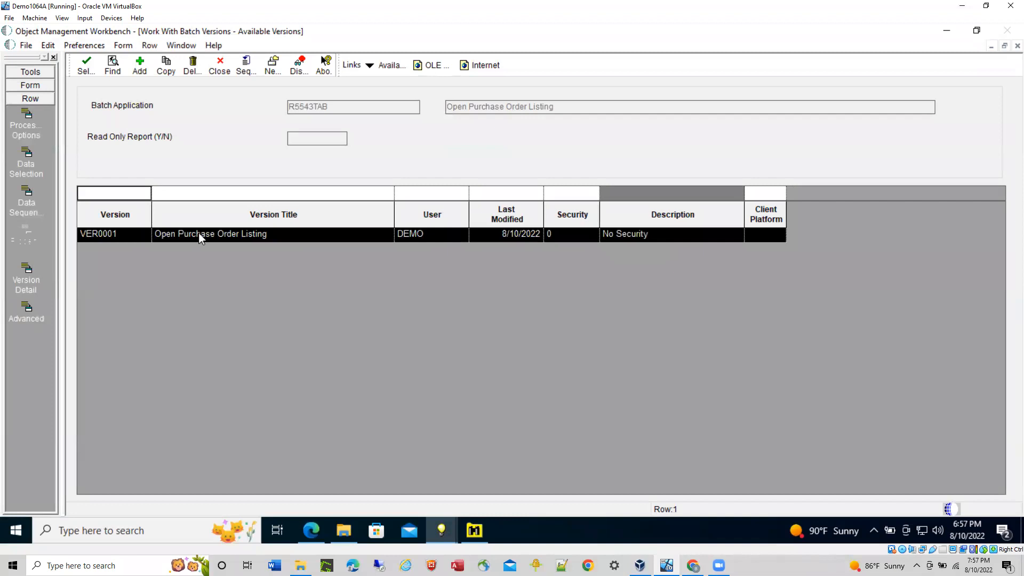
click(87, 70)
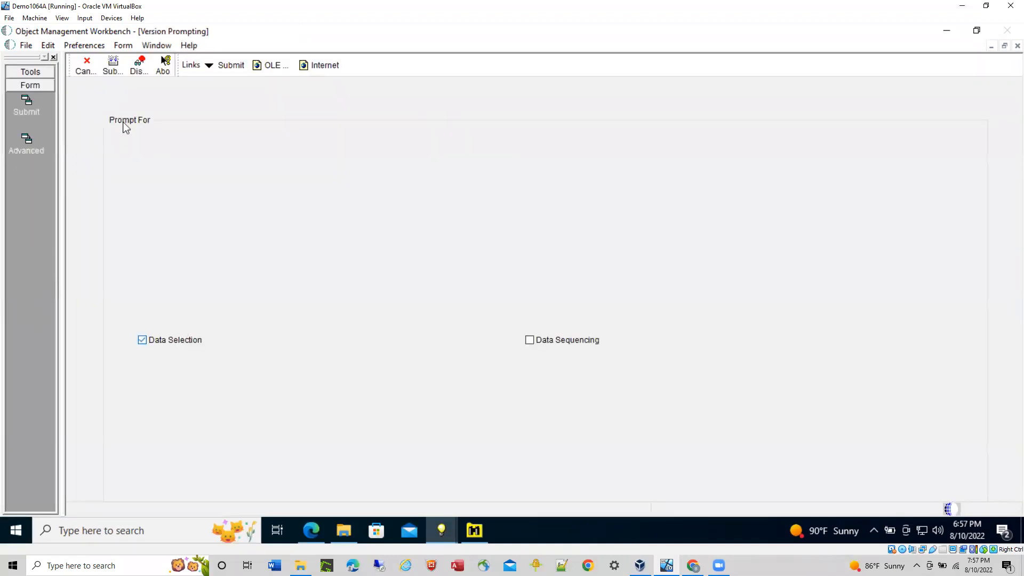
click(114, 66)
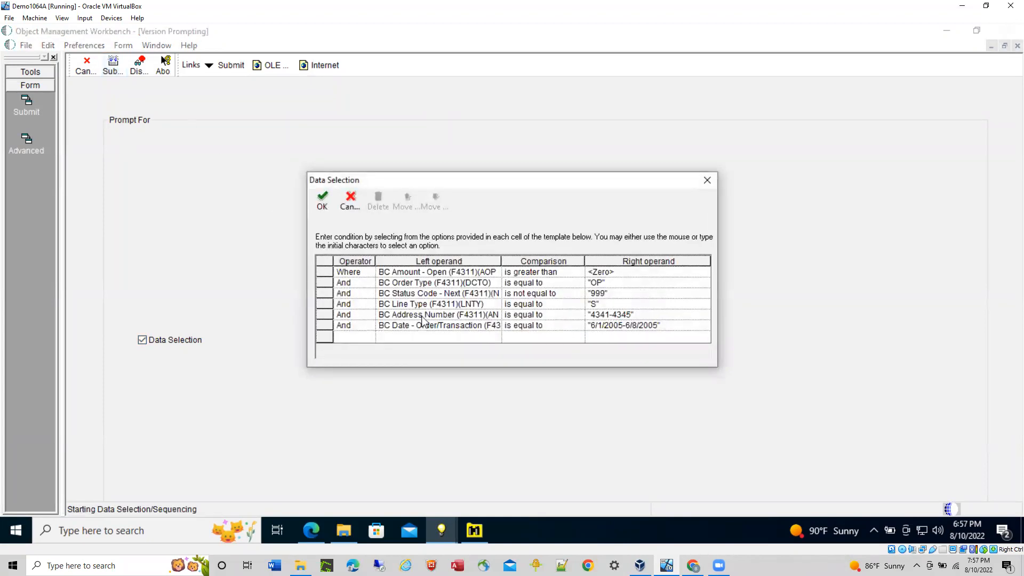
- Re-enter the Date - Order/Transaction condition's literal range as 6/1/2005 to 6/8/2005
click(601, 331)
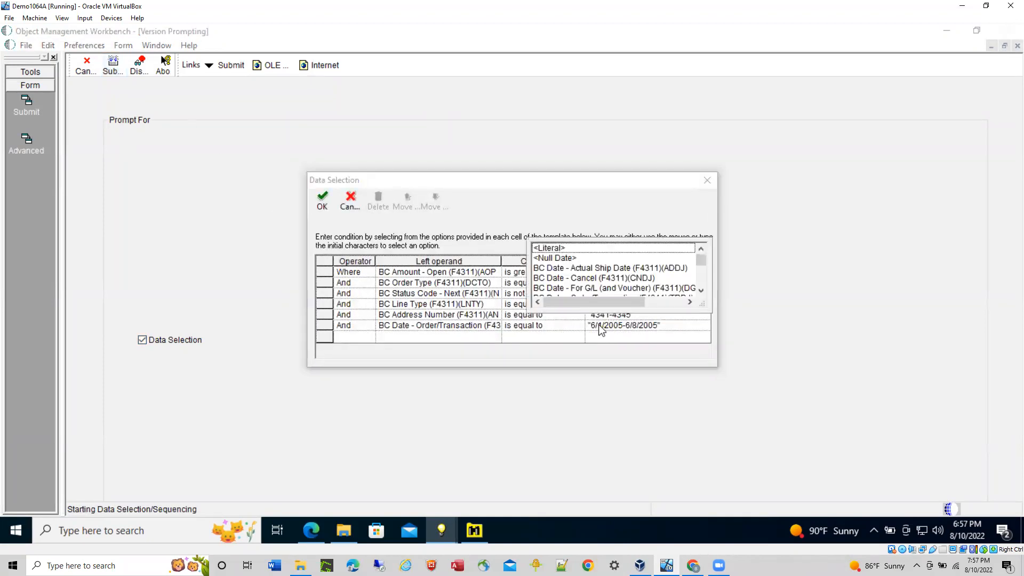
click(554, 248)
click(575, 241)
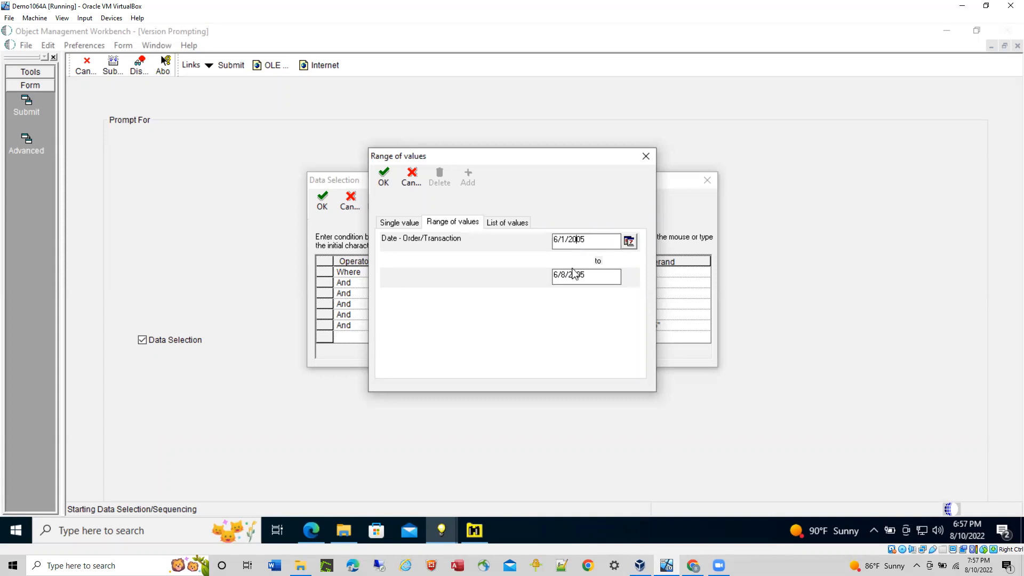
key(BackSpace)
click(576, 275)
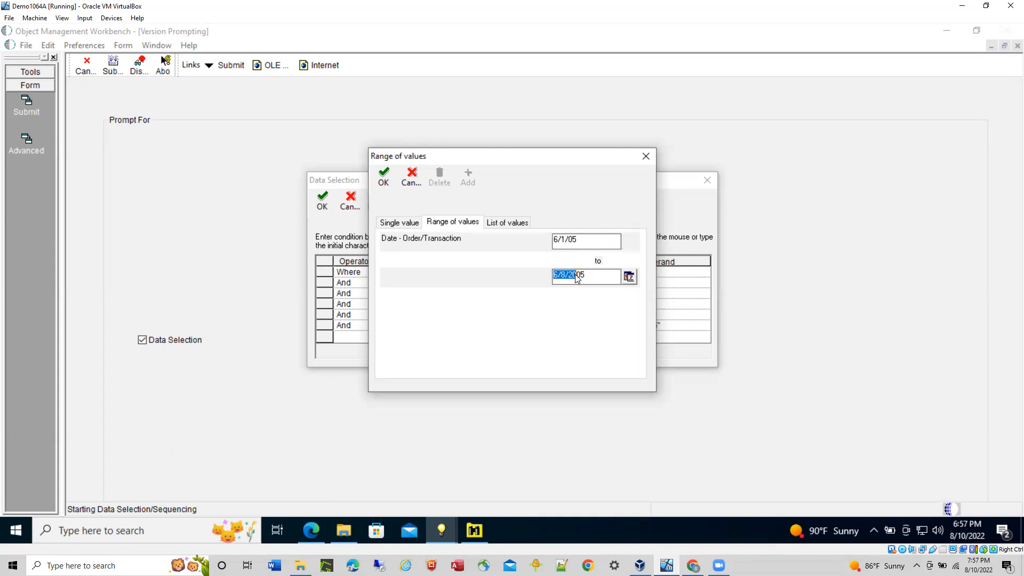
click(577, 278)
click(384, 176)
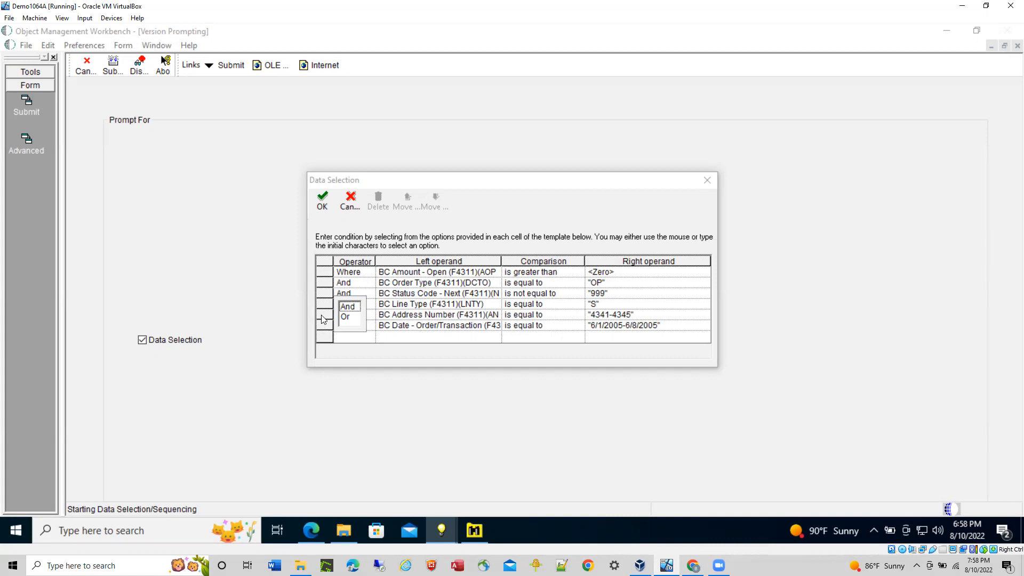
- Compare the Address Number and Date - Order/Transaction conditions with the supplier numbers and order dates in the ten-page report PDF
drag(322, 317, 333, 335)
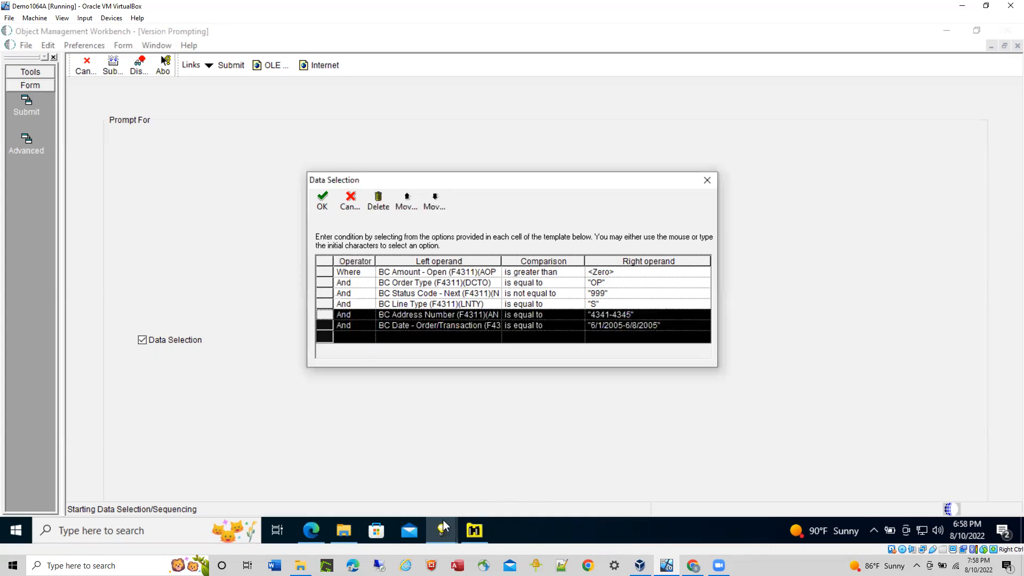
click(307, 529)
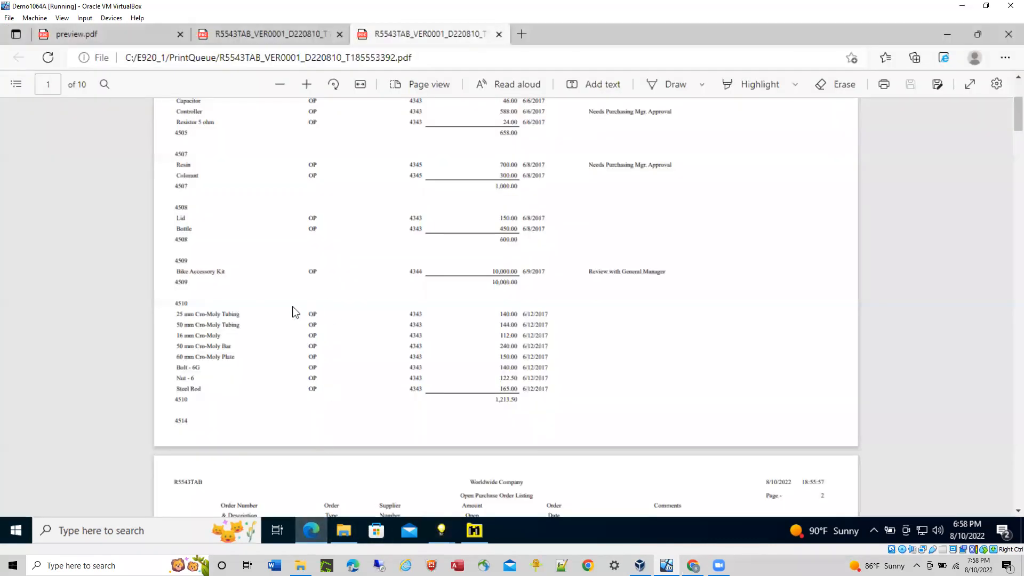
scroll(200, 312, up, 4)
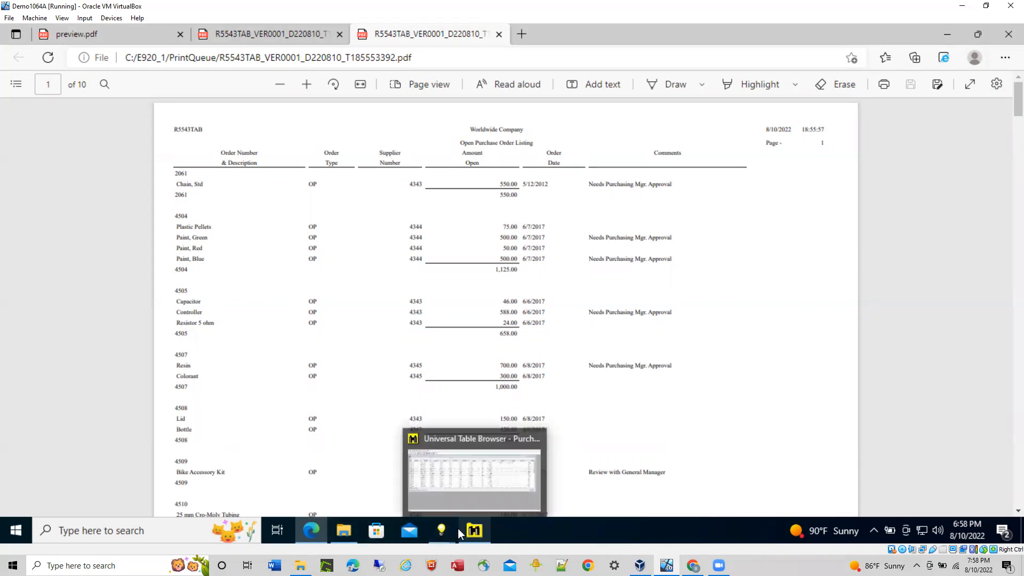
mouse_move(442, 531)
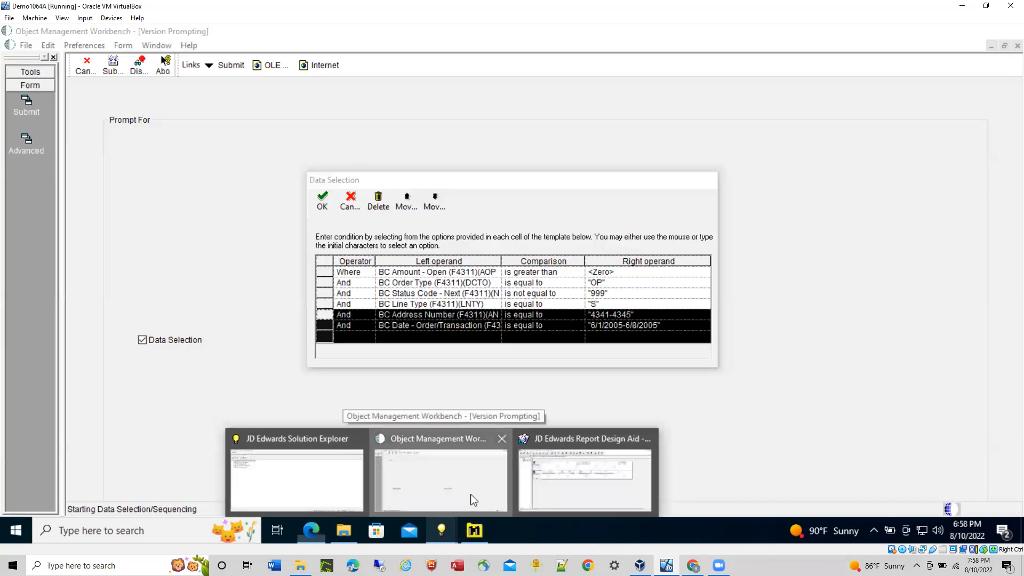
click(470, 500)
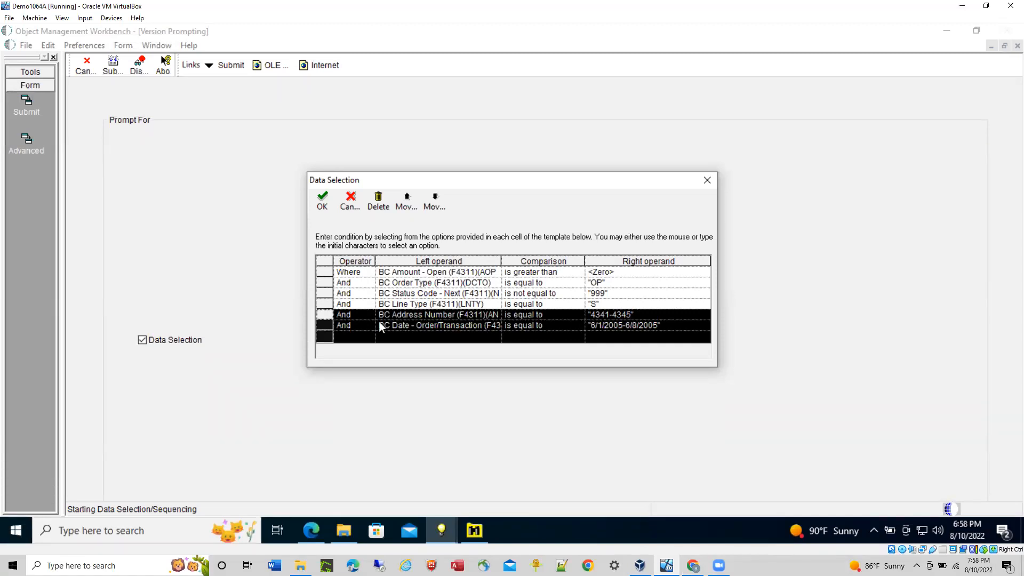
- Delete the Address Number condition from the data selection and submit VER0001 with its output on screen
click(322, 316)
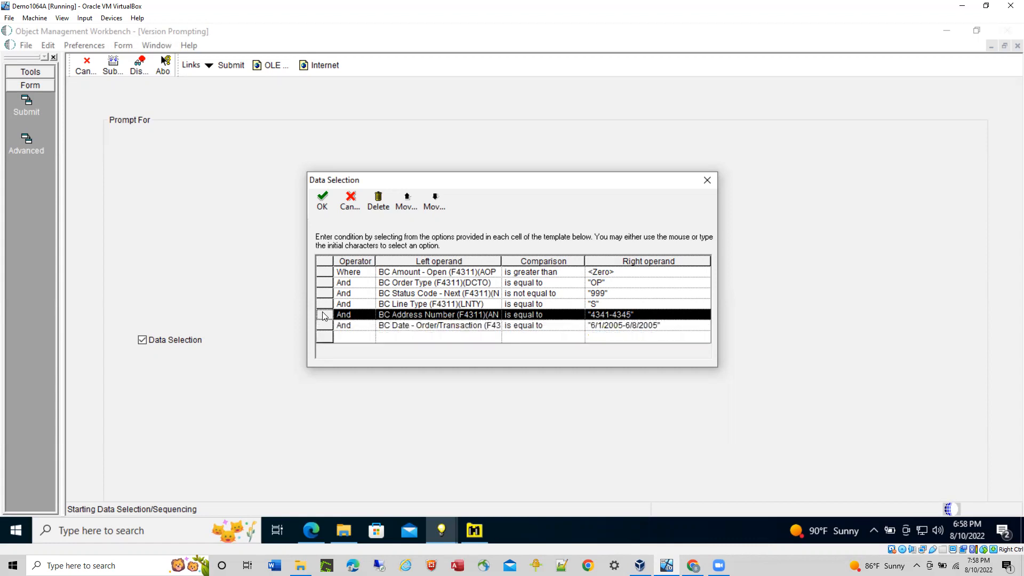
click(379, 201)
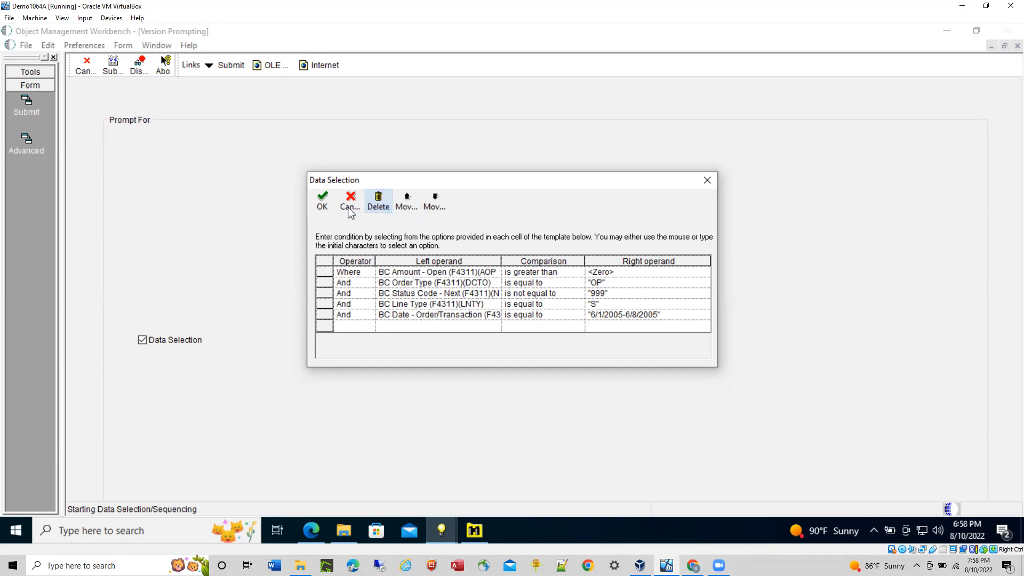
click(322, 200)
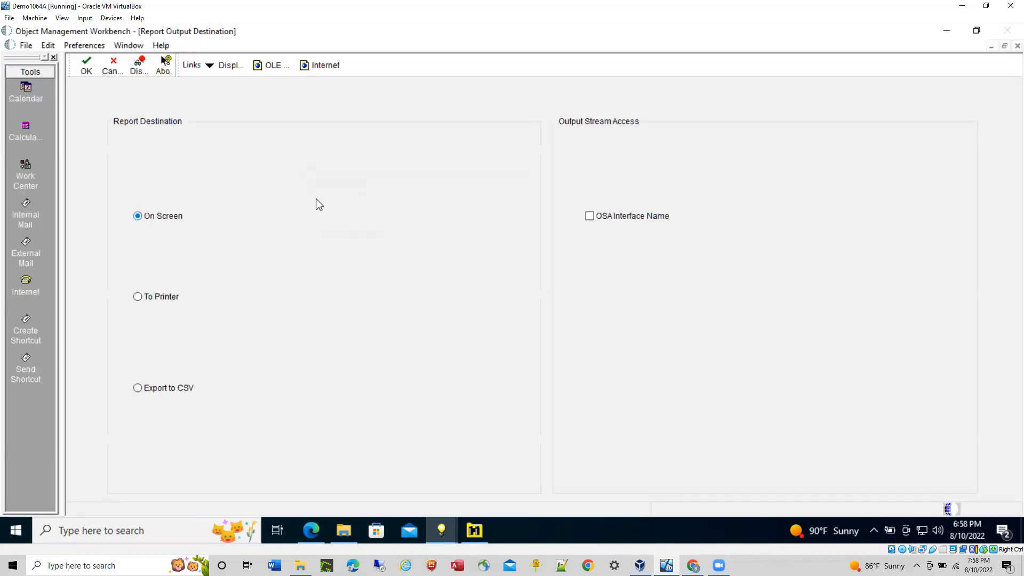
click(87, 67)
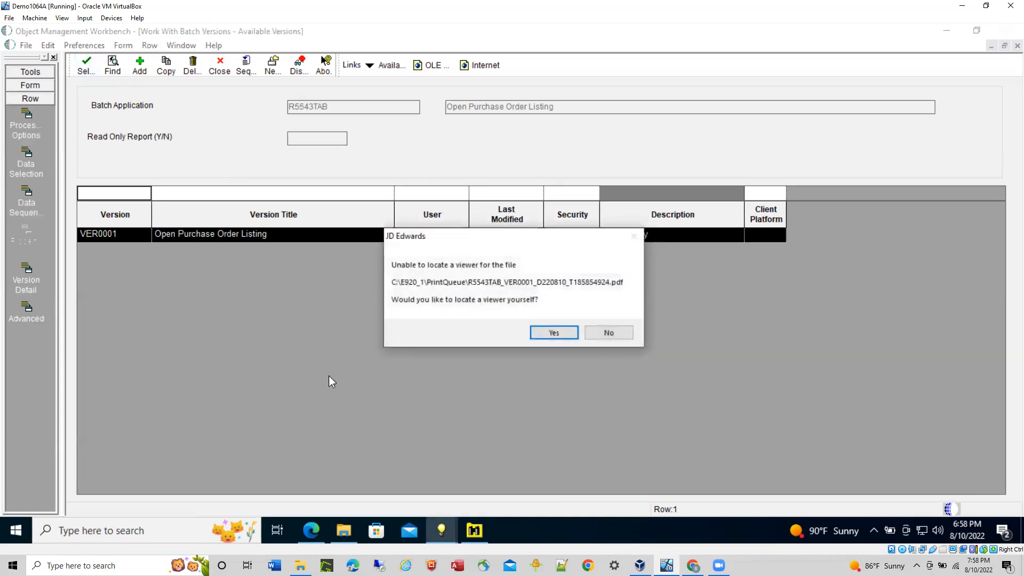
- Decline locating a PDF viewer and open the newest R5543TAB_VER0001 file from the PrintQueue folder
click(605, 332)
click(343, 531)
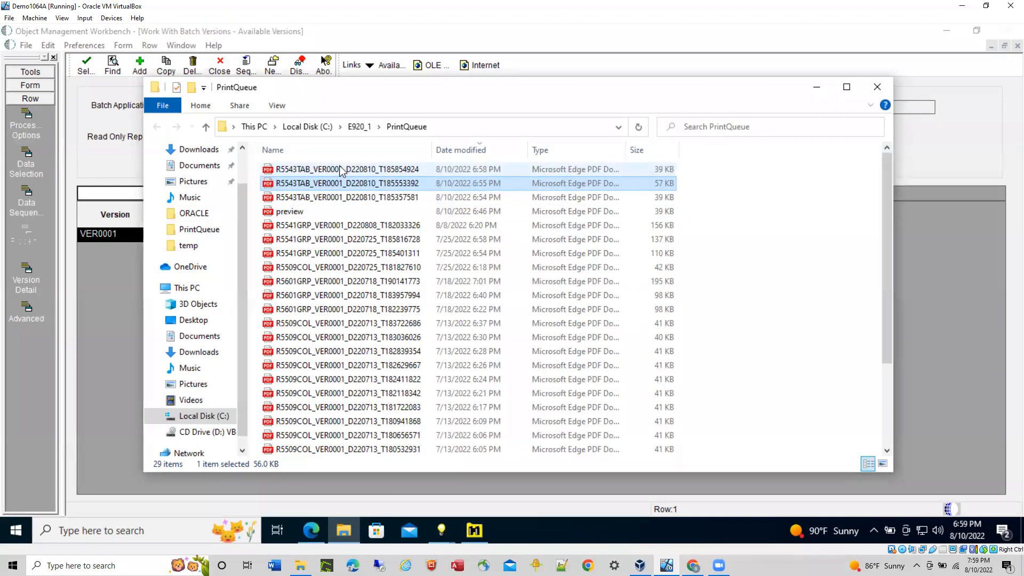
double_click(340, 169)
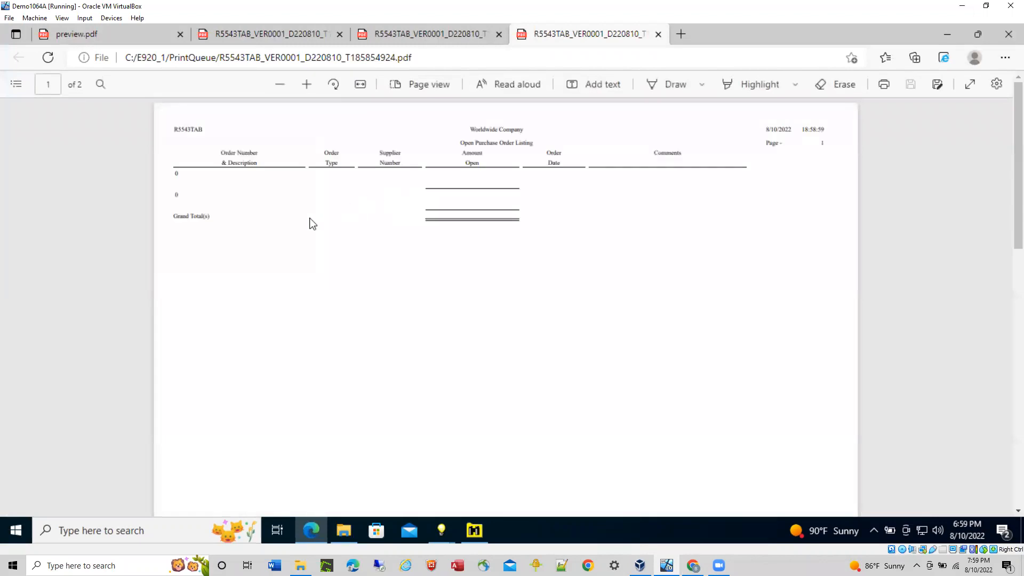
- Review both pages of the newest R5543TAB_VER0001 report and close every open PDF except the ten-page report
scroll(286, 219, down, 5)
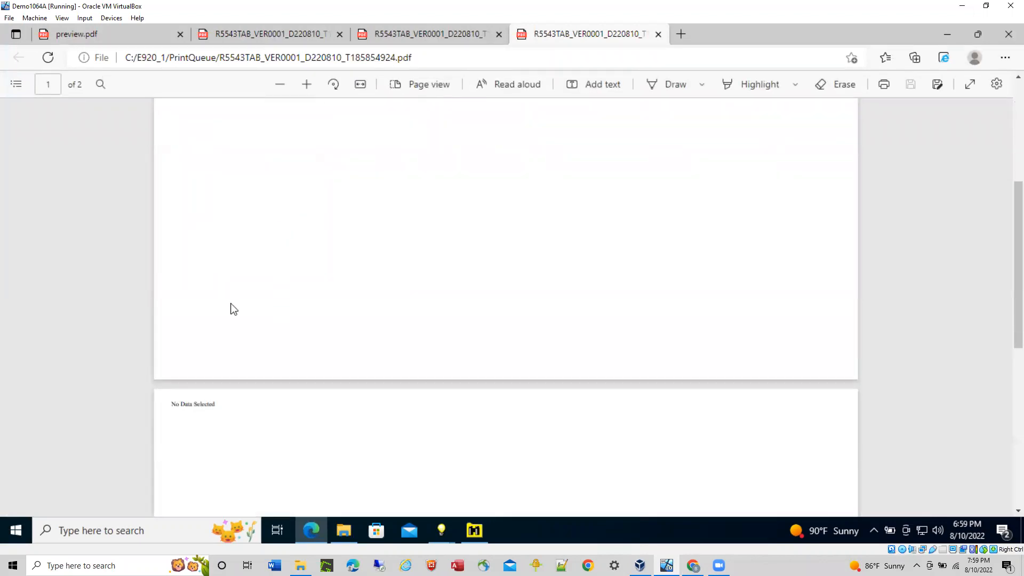
click(658, 34)
click(340, 33)
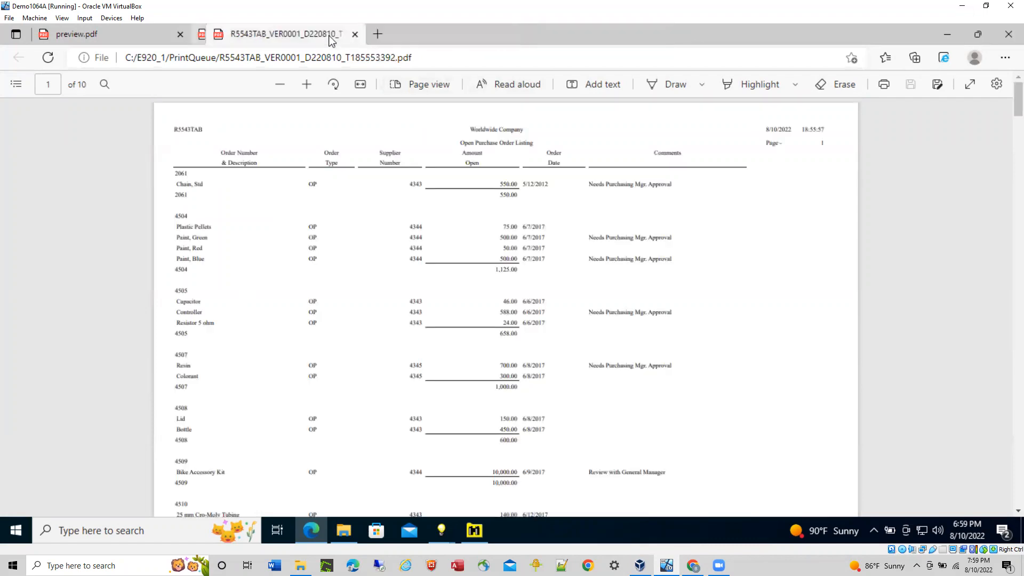
click(180, 35)
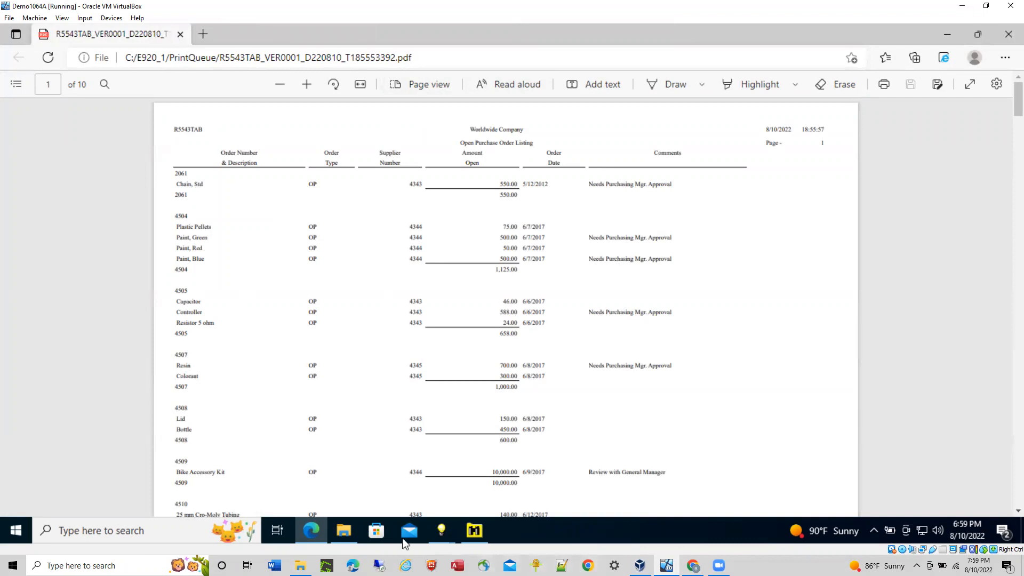
- Examine the order dates, supplier numbers, open amounts and comments throughout the ten-page Open Purchase Order Listing
mouse_move(446, 533)
scroll(428, 440, down, 5)
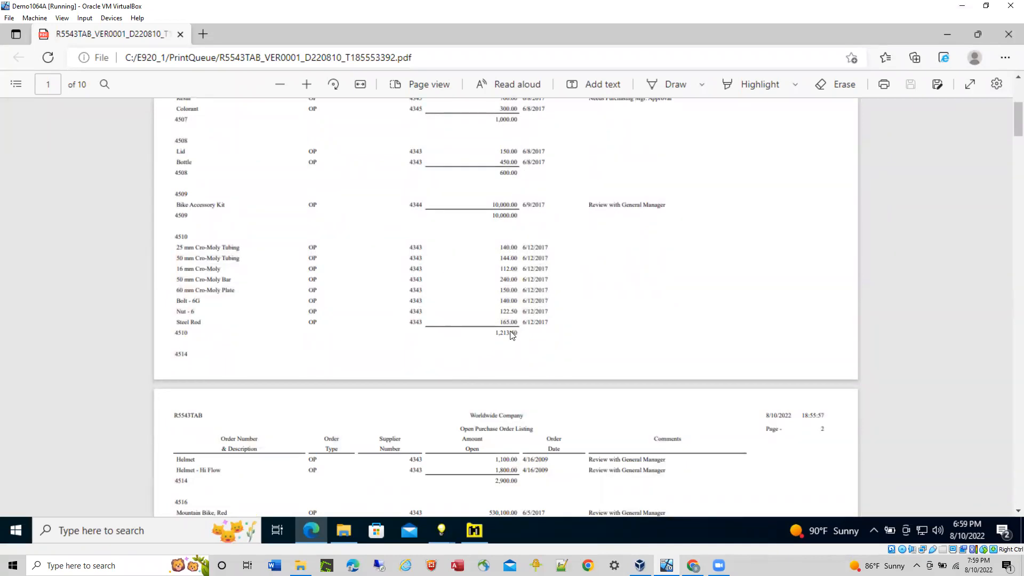
scroll(571, 329, up, 5)
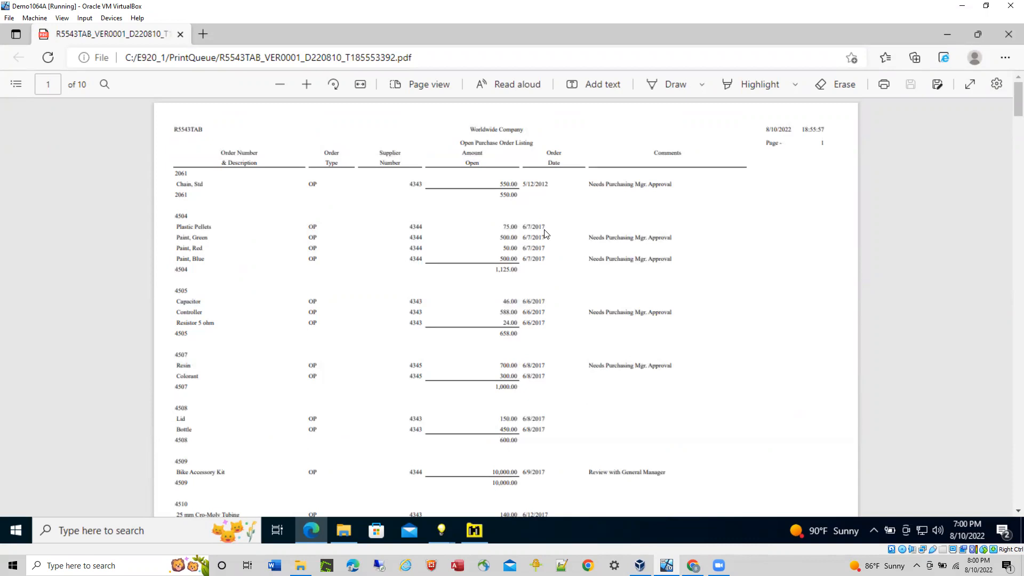
scroll(562, 345, down, 5)
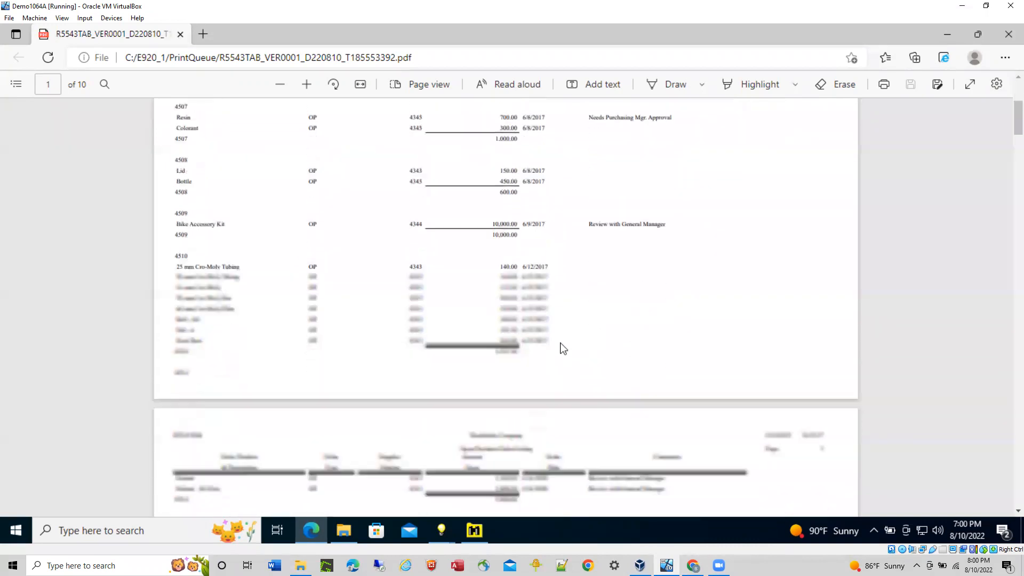
scroll(561, 343, down, 4)
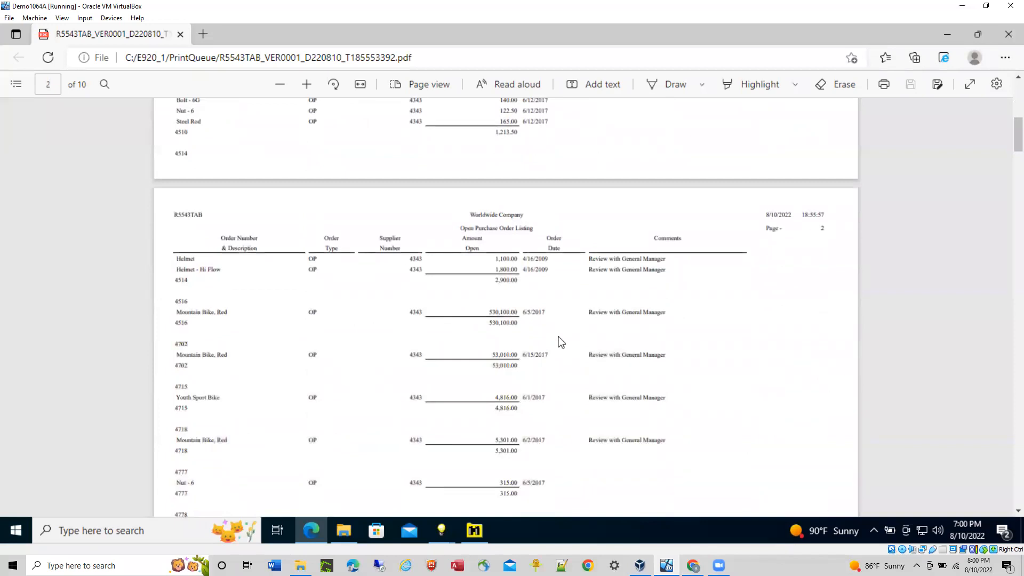
scroll(561, 343, down, 5)
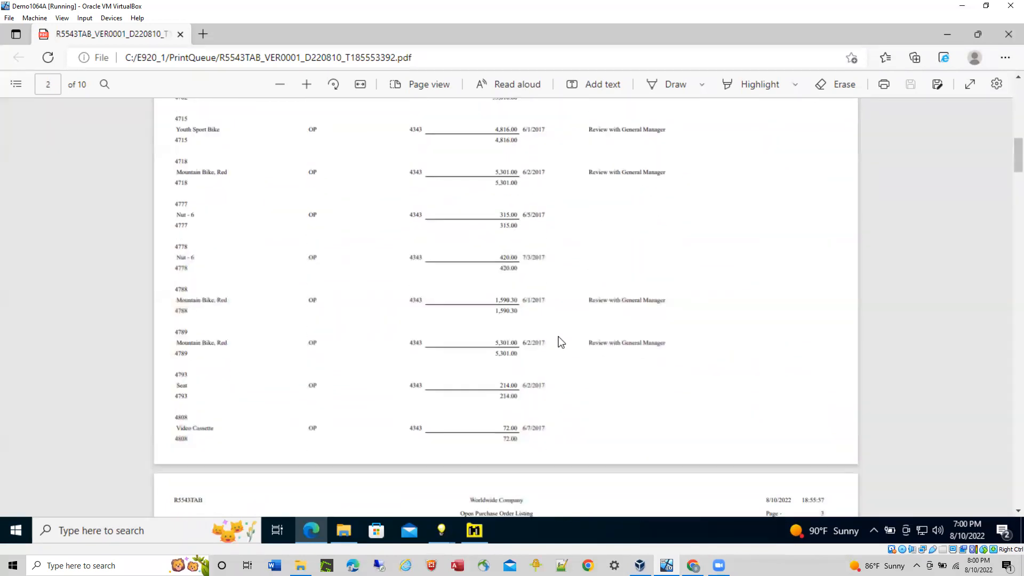
scroll(561, 341, down, 6)
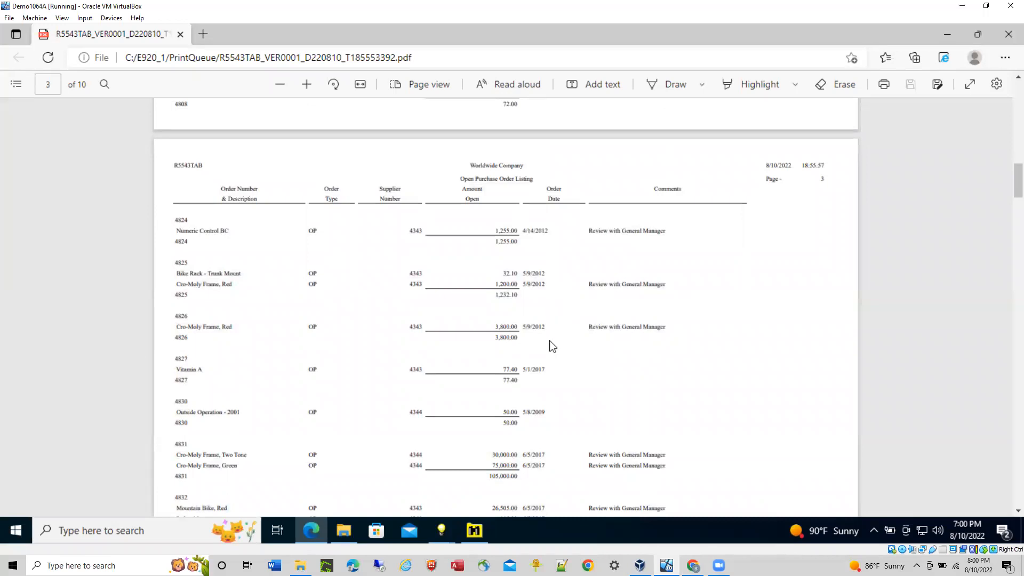
scroll(552, 344, down, 6)
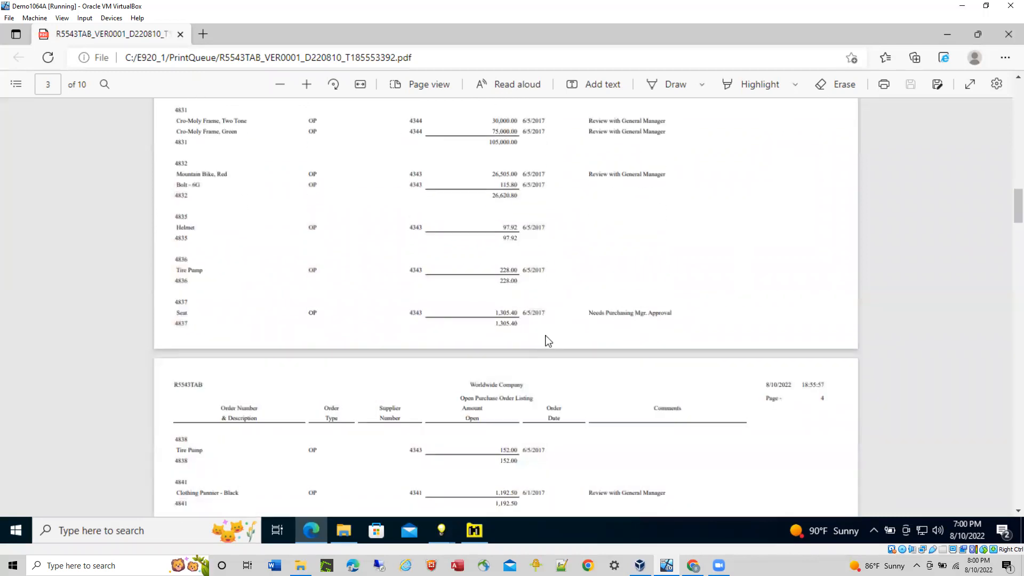
scroll(551, 337, down, 6)
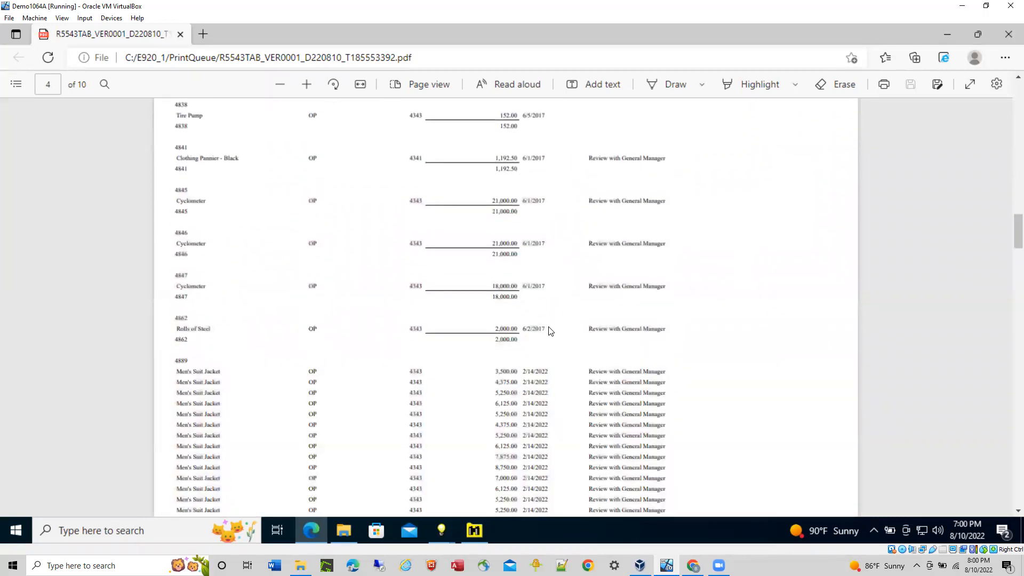
scroll(551, 331, down, 6)
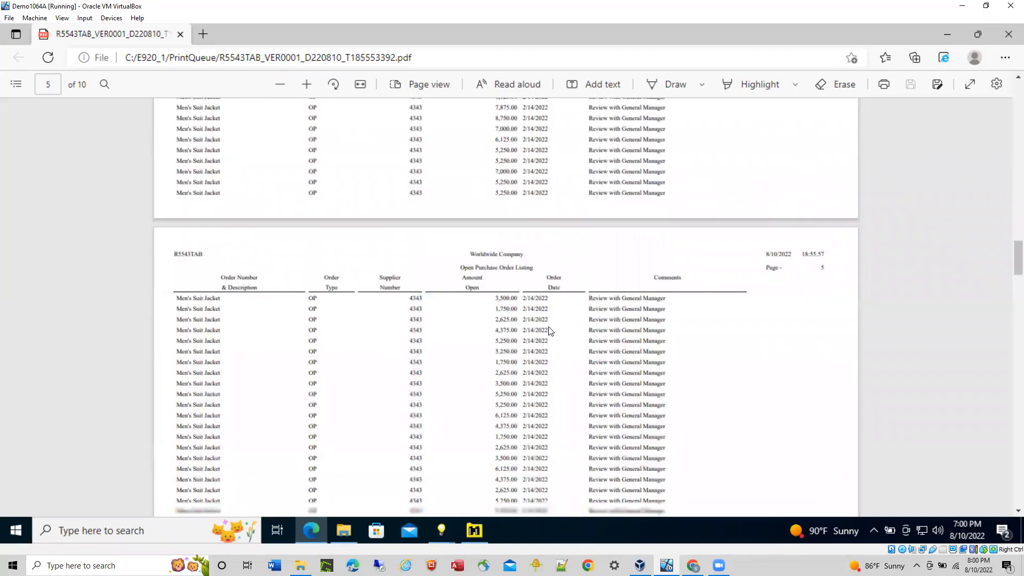
scroll(550, 330, down, 10)
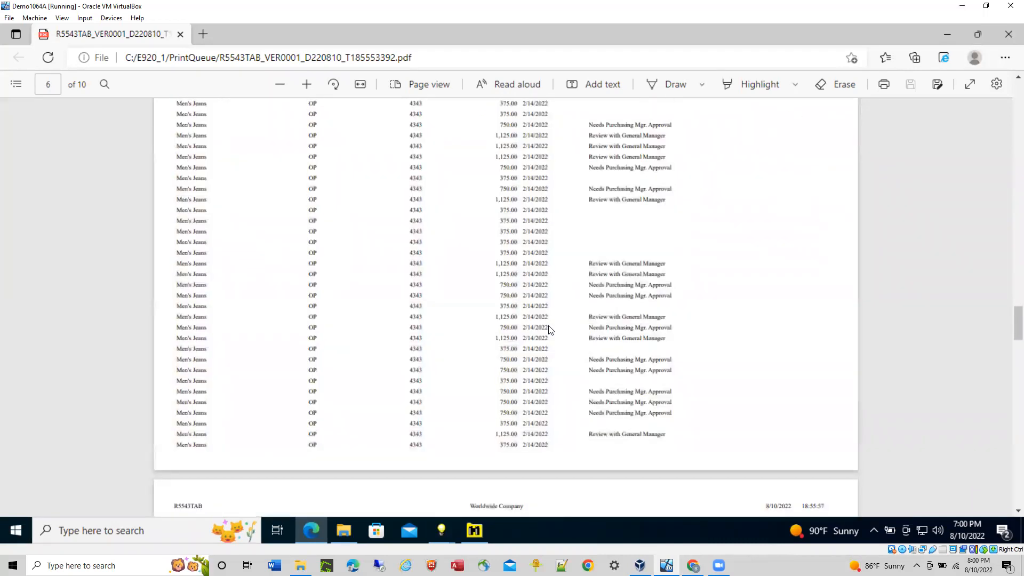
scroll(549, 326, down, 6)
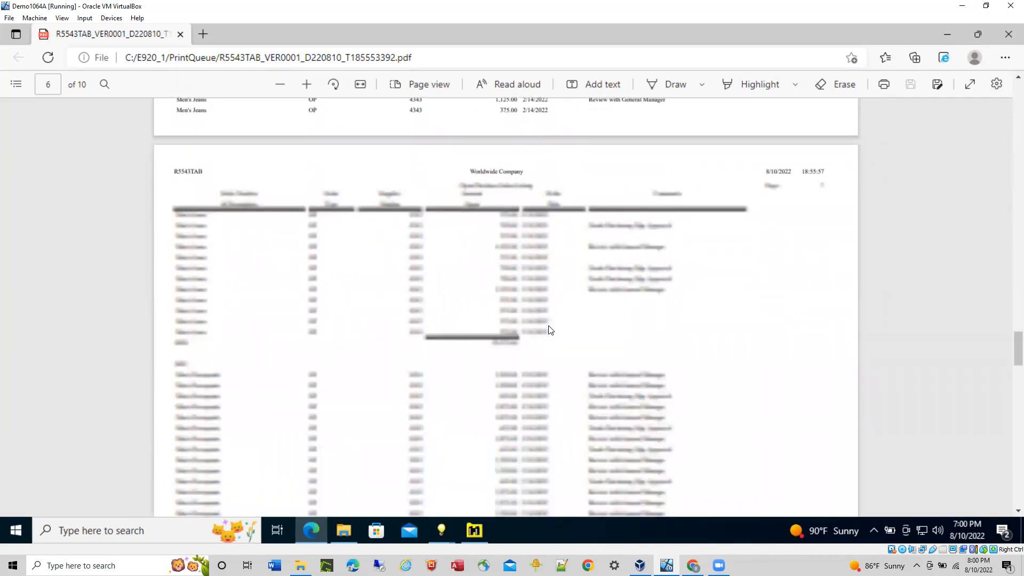
scroll(550, 329, down, 10)
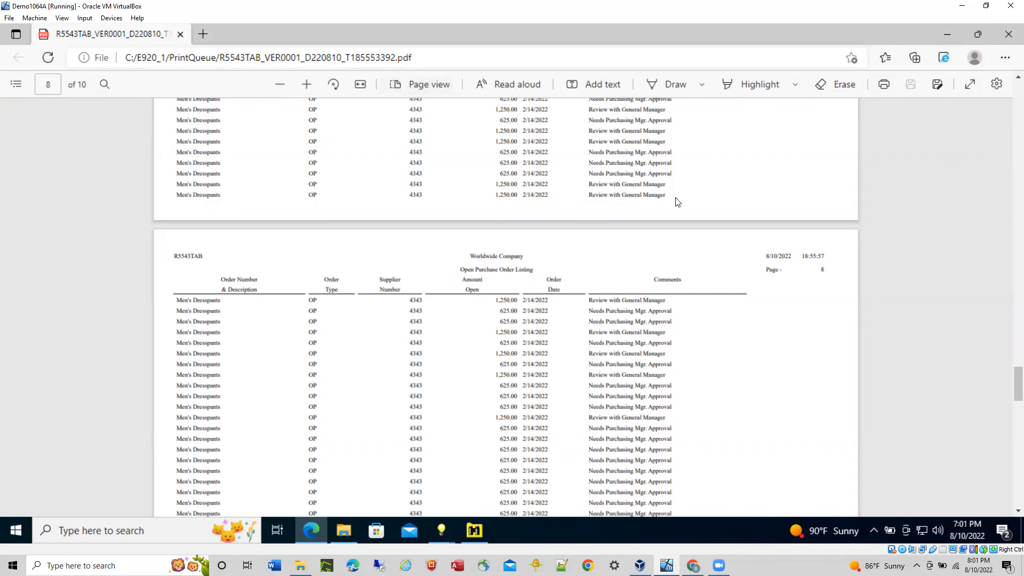
scroll(688, 202, down, 6)
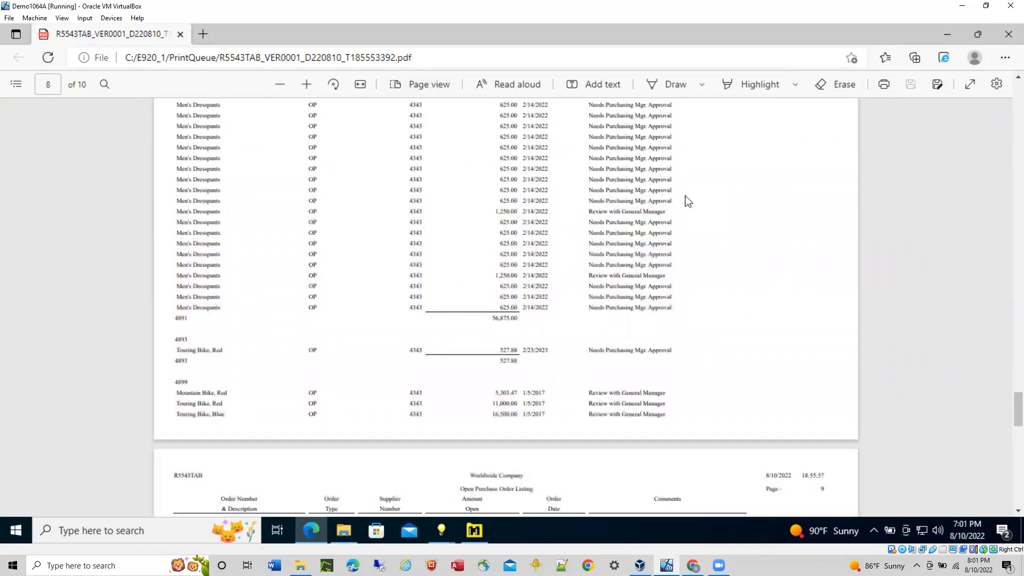
scroll(688, 202, down, 6)
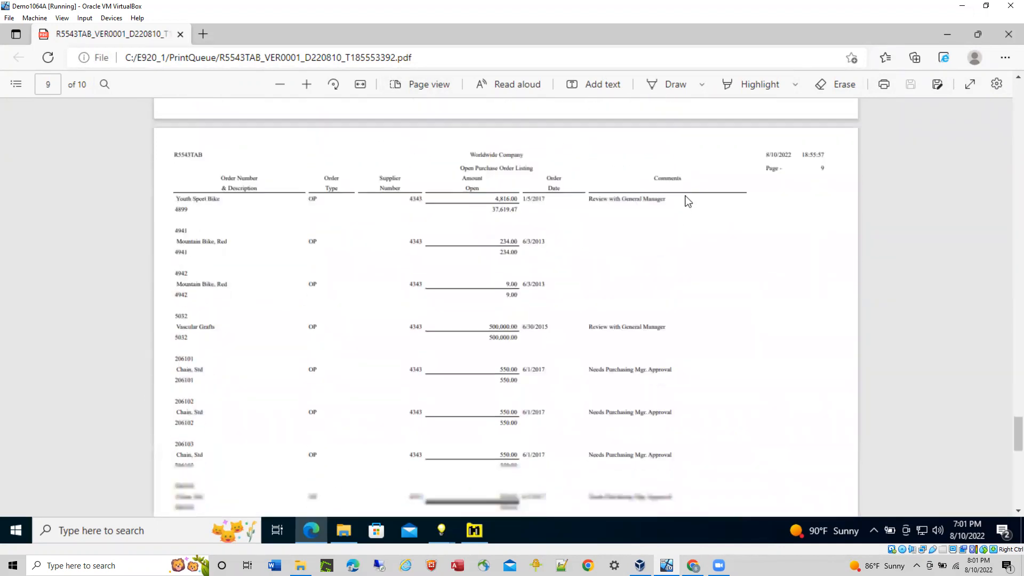
scroll(688, 201, down, 15)
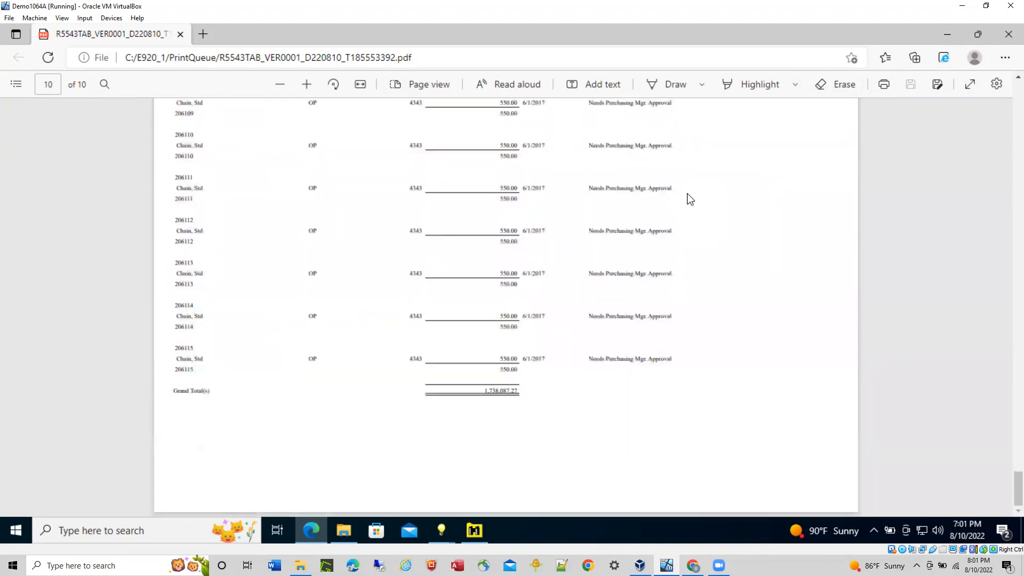
scroll(688, 198, up, 10)
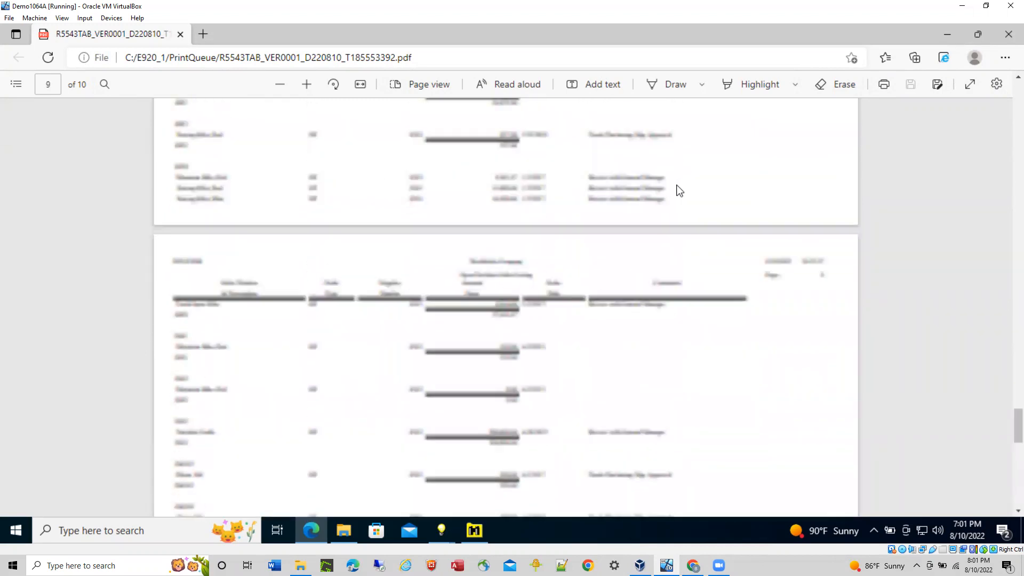
scroll(673, 193, up, 18)
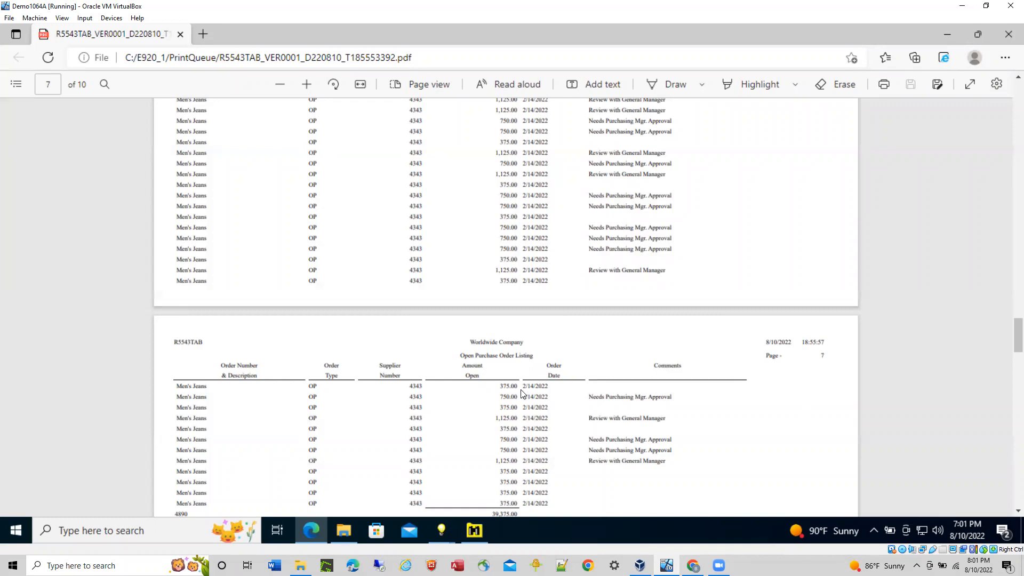
- Switch to the Universal Table Browser, review the F4311 order rows' PDTRDJ dates, and check that column's properties
click(472, 531)
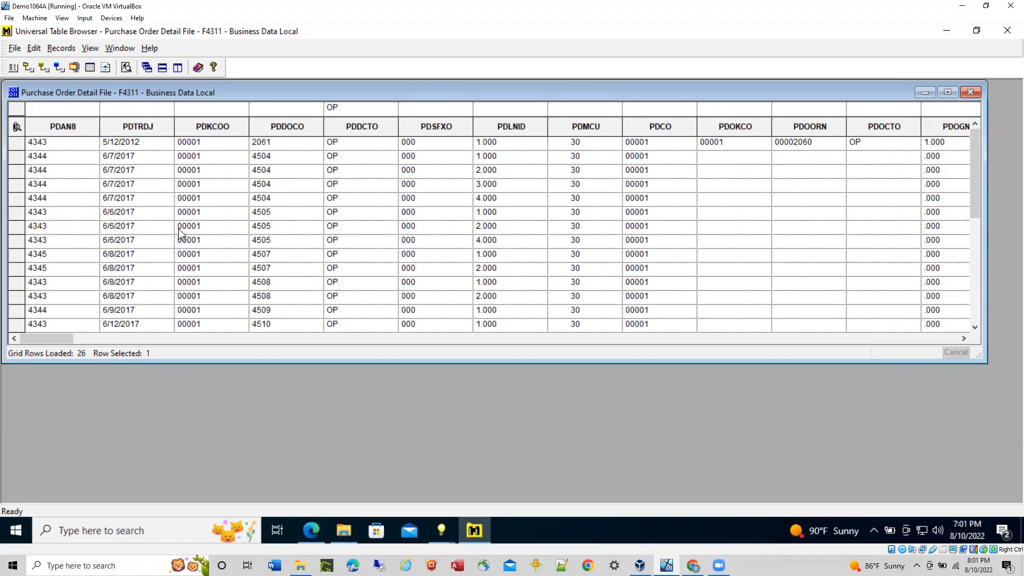
click(143, 199)
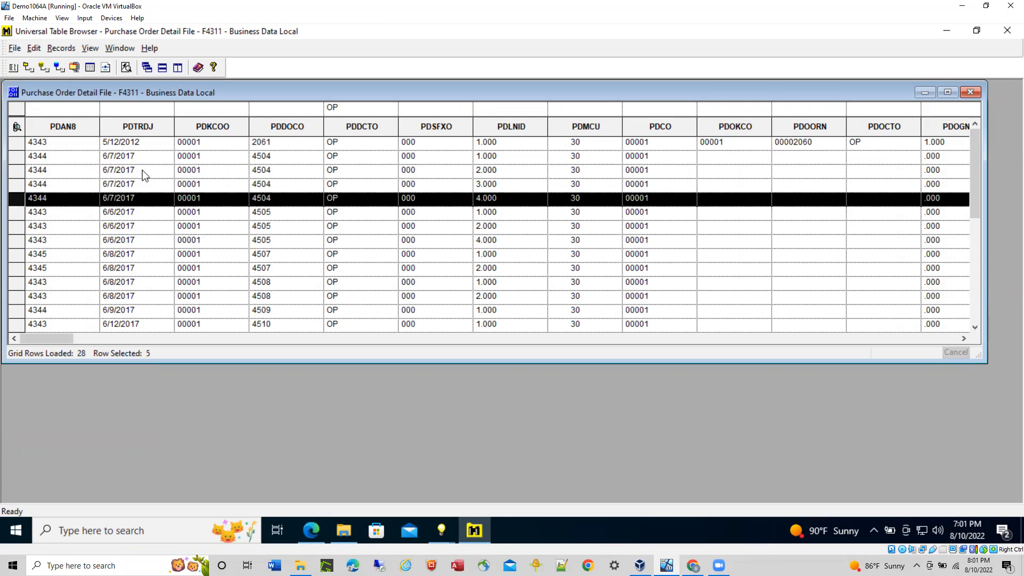
scroll(157, 198, down, 1)
scroll(162, 202, up, 1)
scroll(160, 201, down, 5)
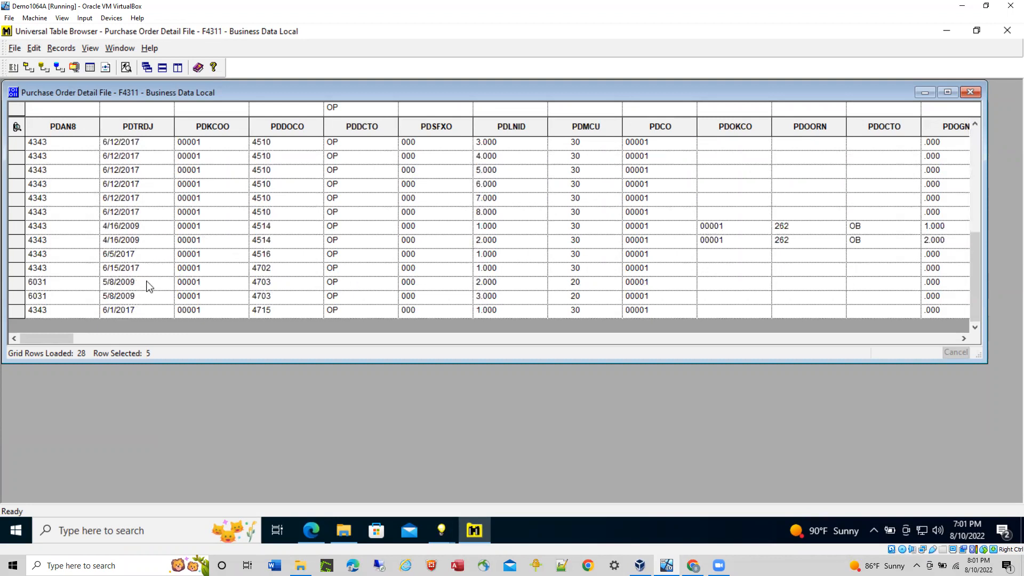
click(975, 328)
drag(975, 328, 975, 328)
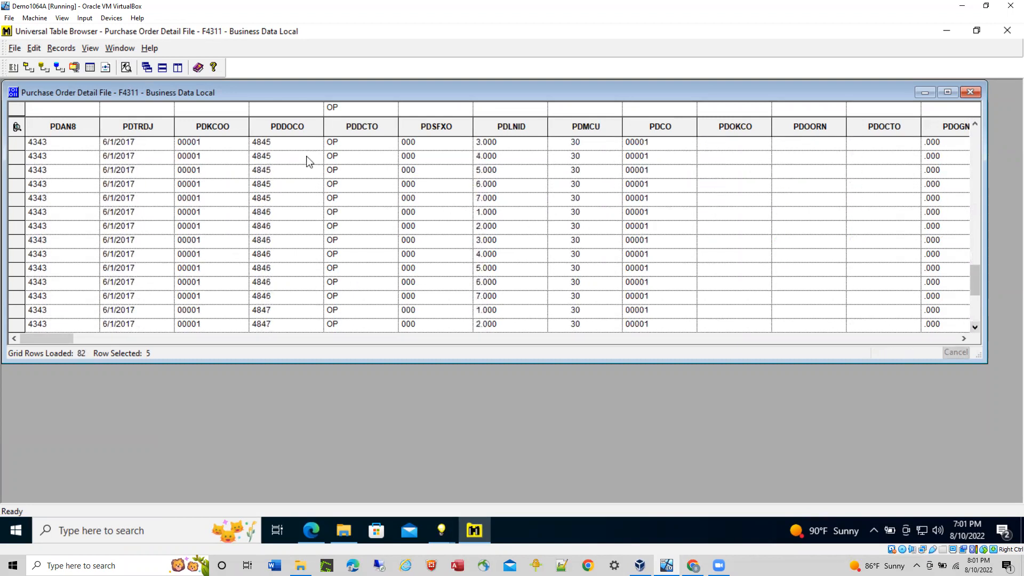
click(132, 129)
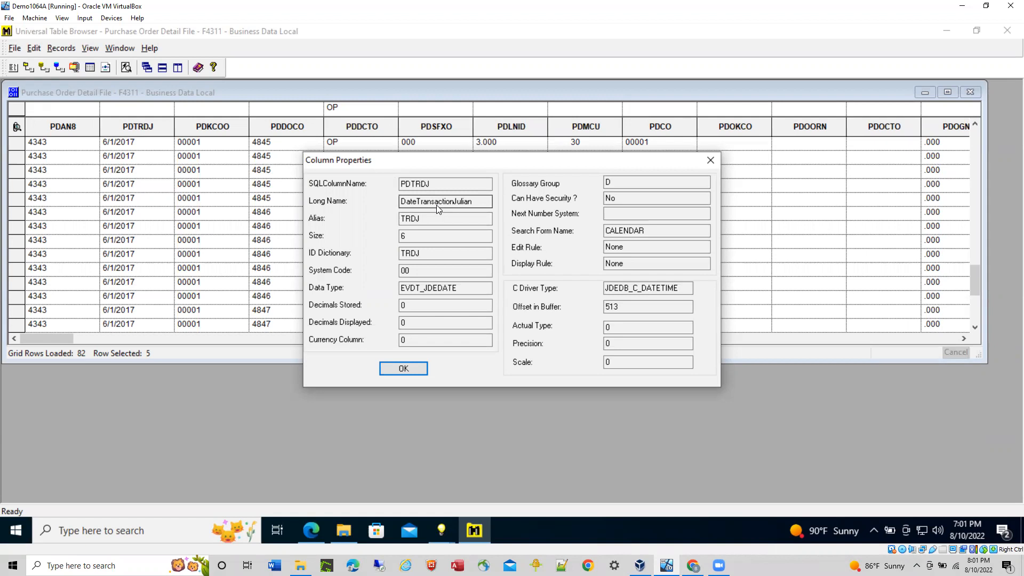
click(404, 368)
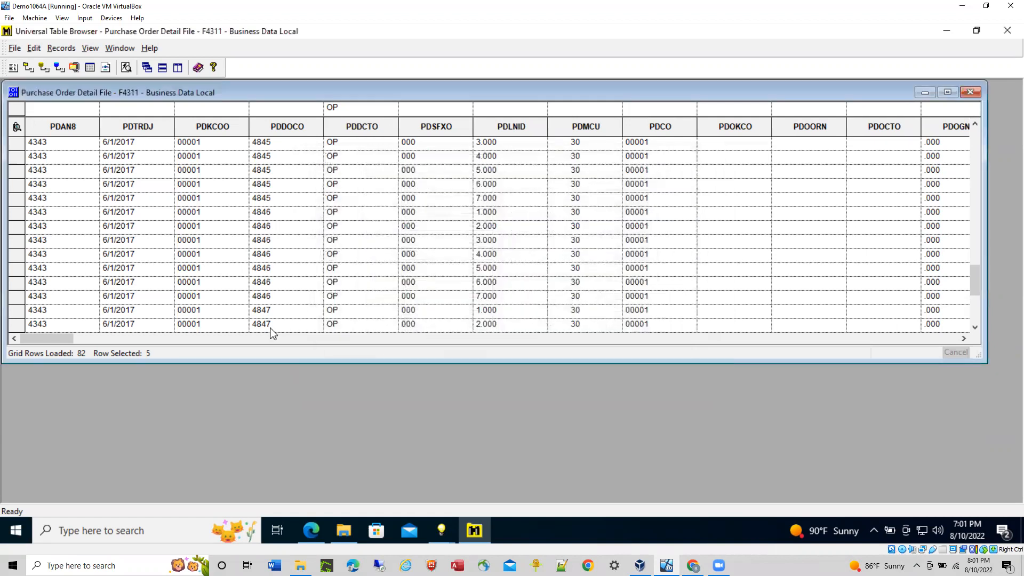
- Check the column properties of the F4311 date columns PDDRQJ, PDPDDJ and PDOPDJ
click(537, 340)
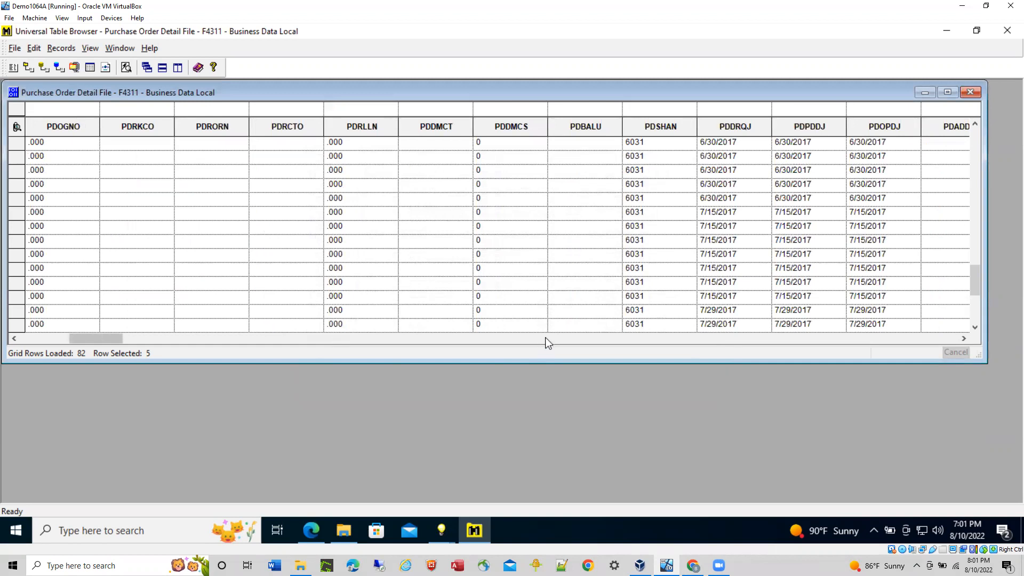
double_click(728, 127)
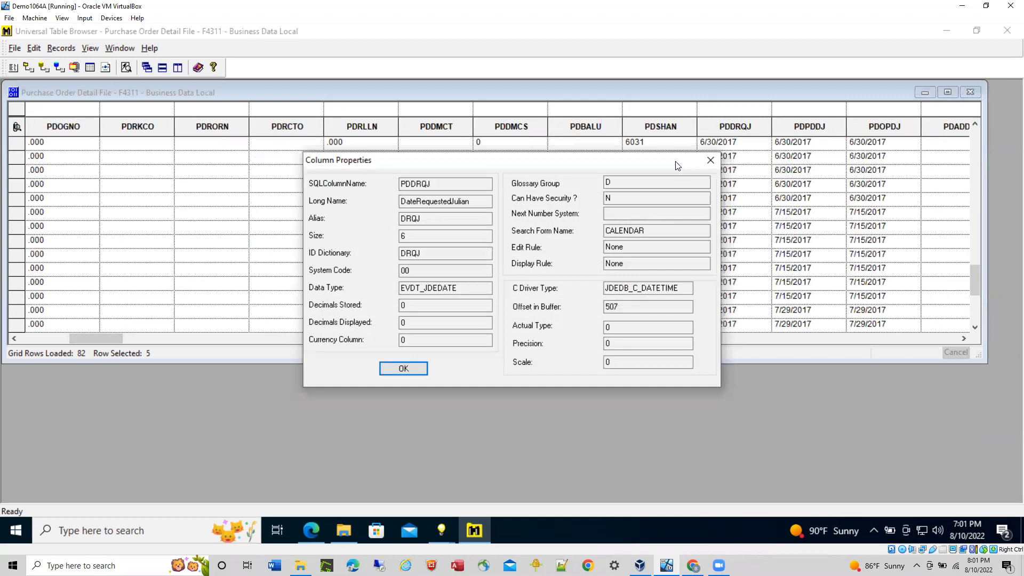
click(410, 367)
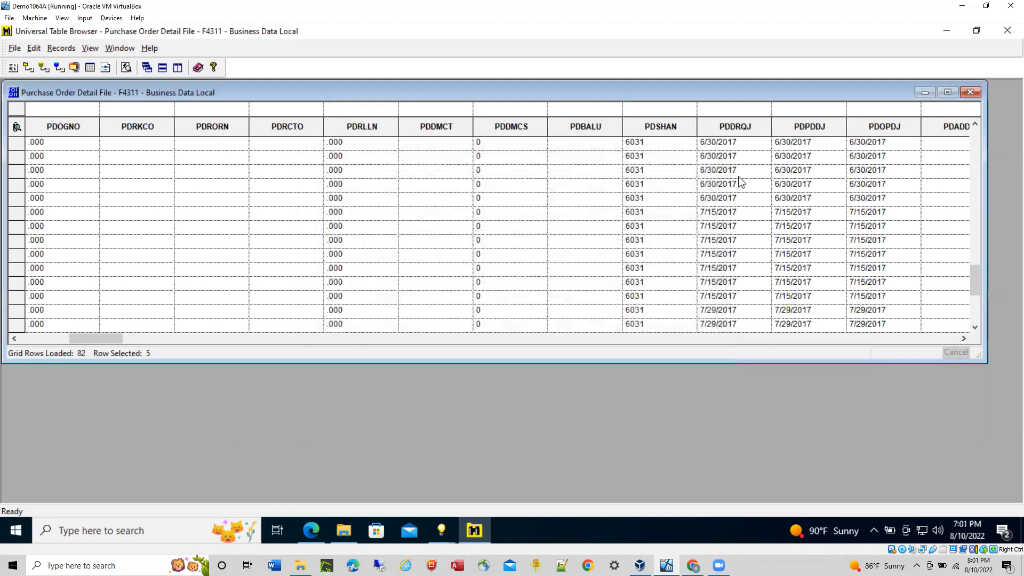
double_click(802, 127)
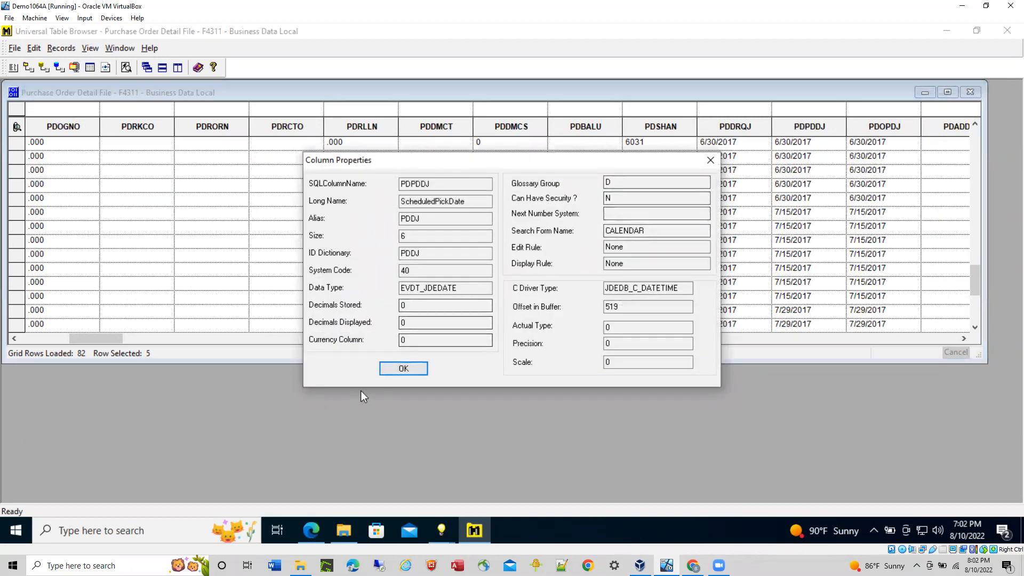
click(406, 368)
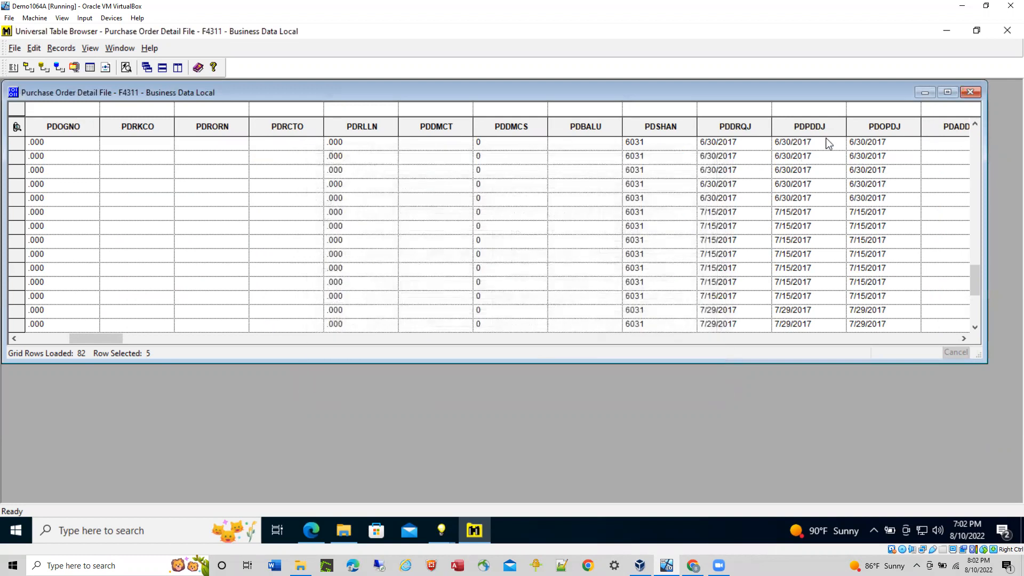
double_click(881, 128)
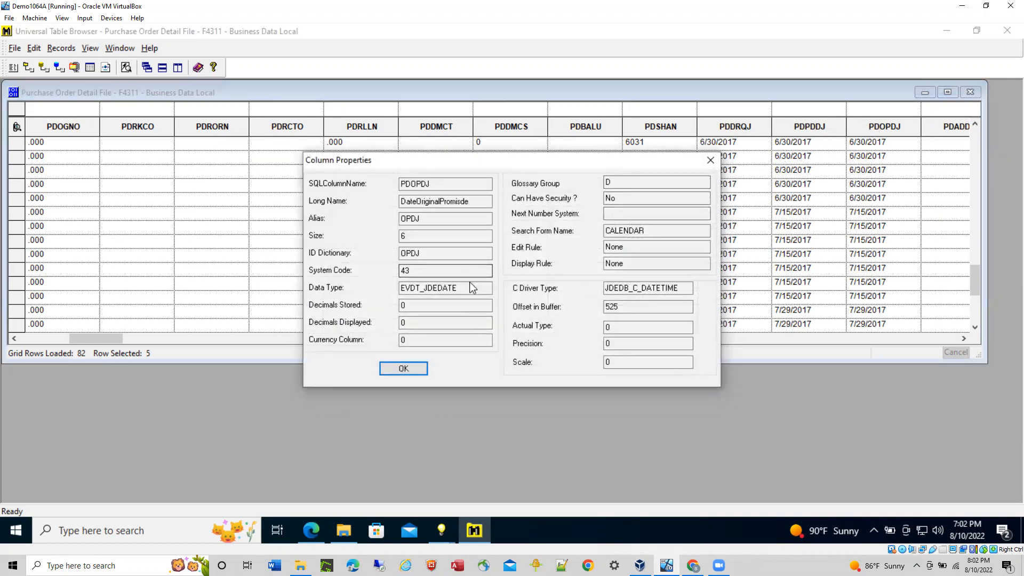
click(404, 370)
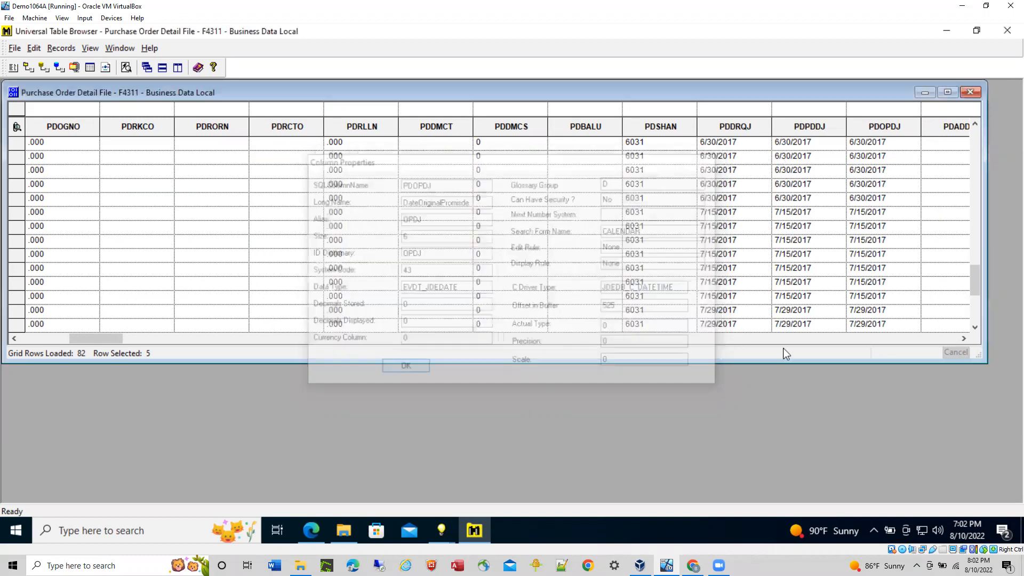
- Look through the remaining F4311 columns for other date fields, and return to the first columns
click(830, 340)
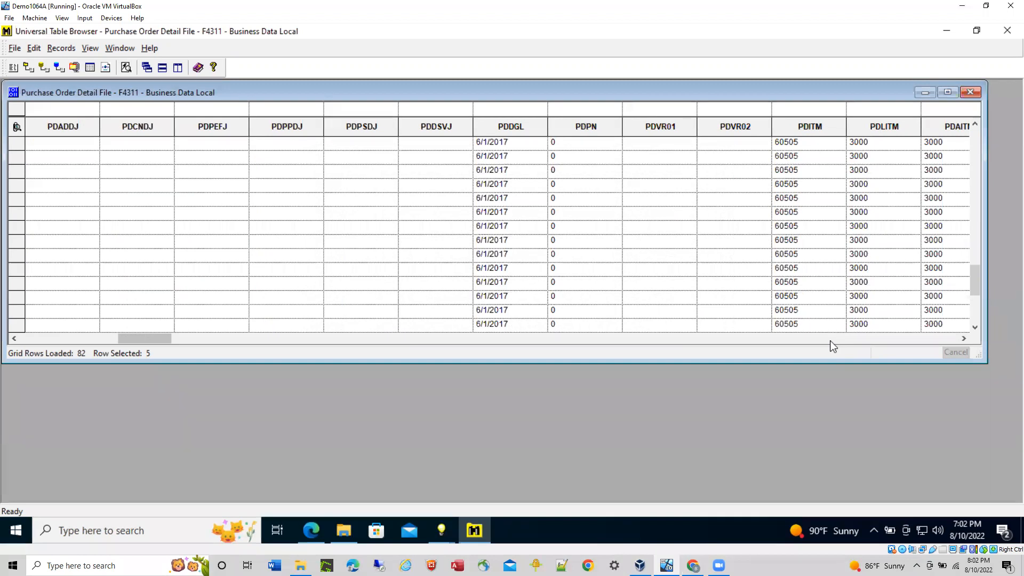
click(830, 340)
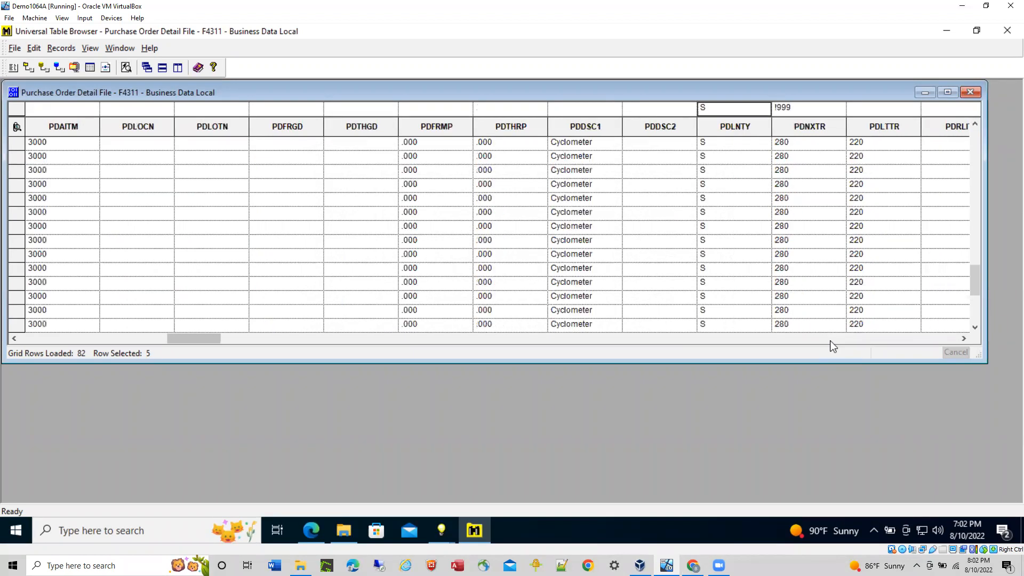
click(830, 339)
click(831, 340)
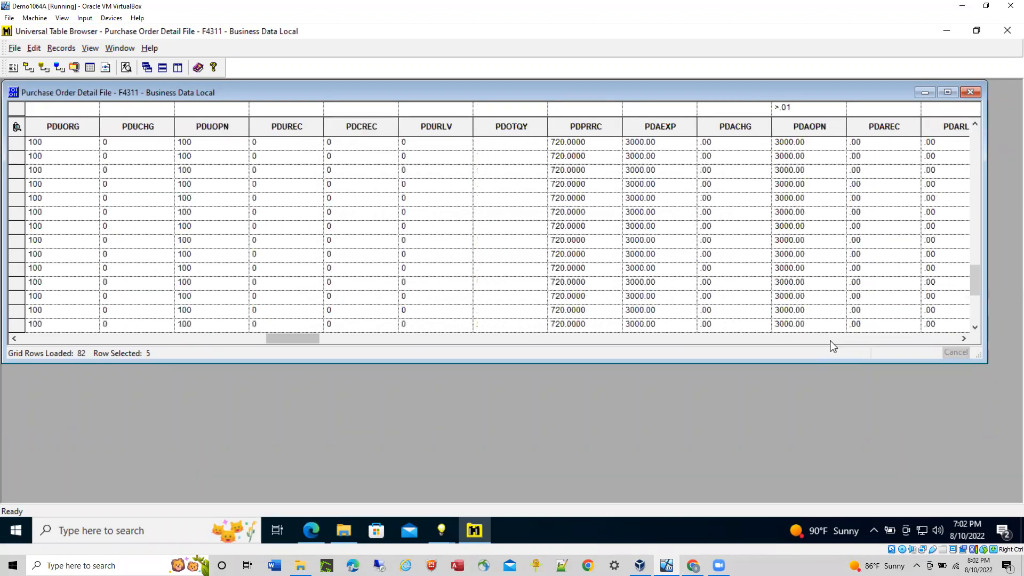
click(831, 340)
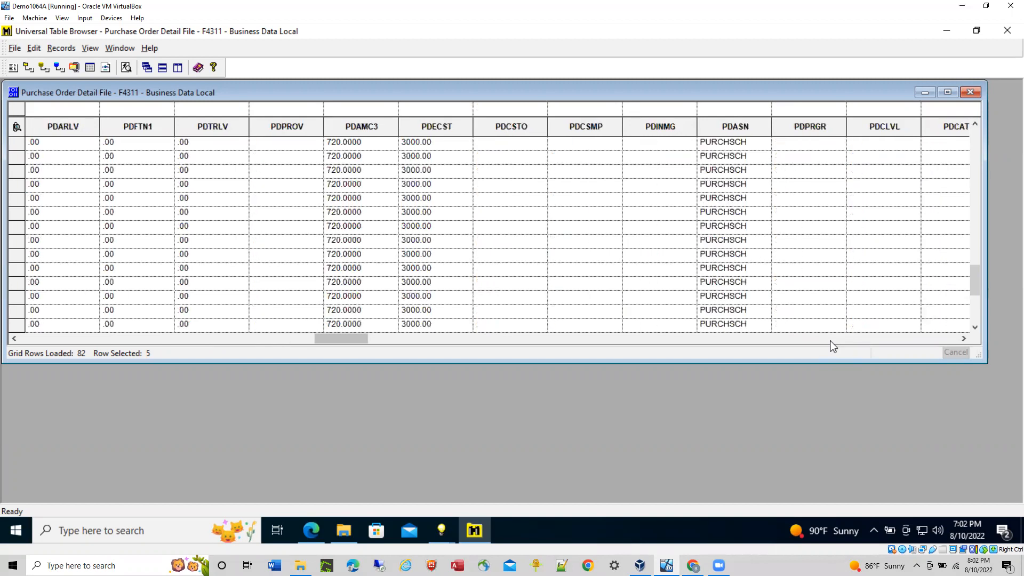
click(831, 340)
click(831, 340)
click(833, 340)
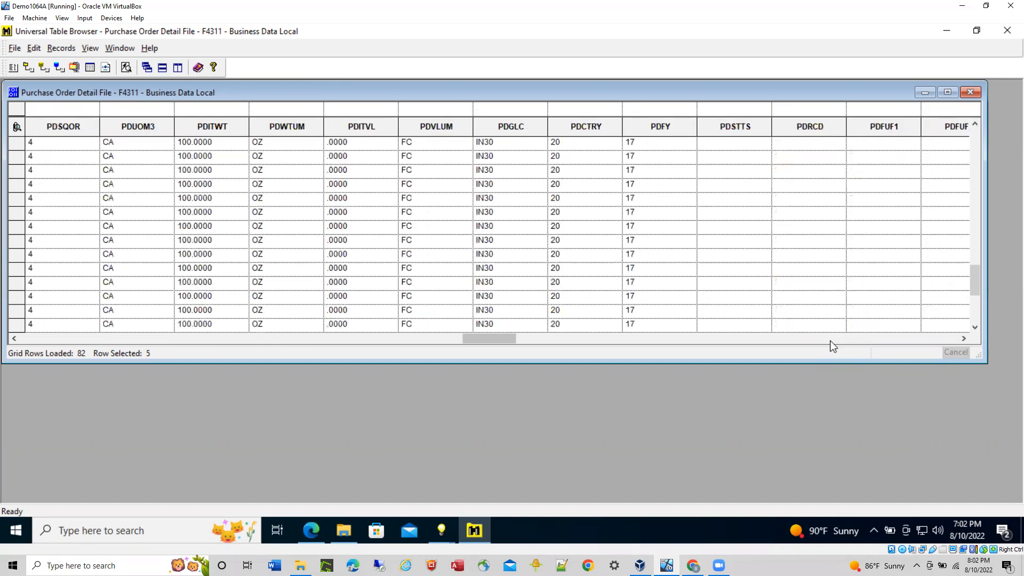
click(831, 340)
click(830, 340)
click(830, 340)
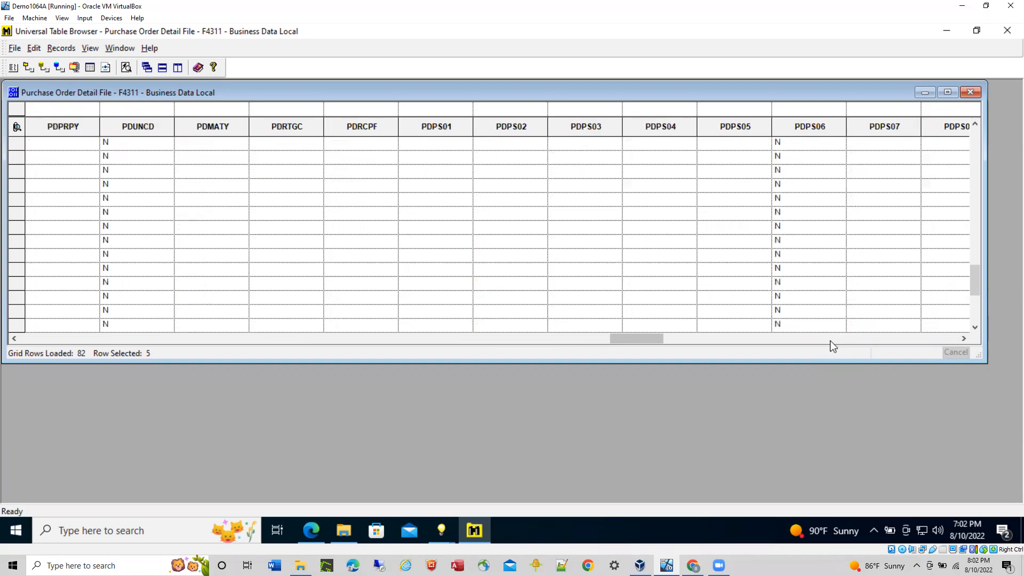
click(831, 340)
click(833, 339)
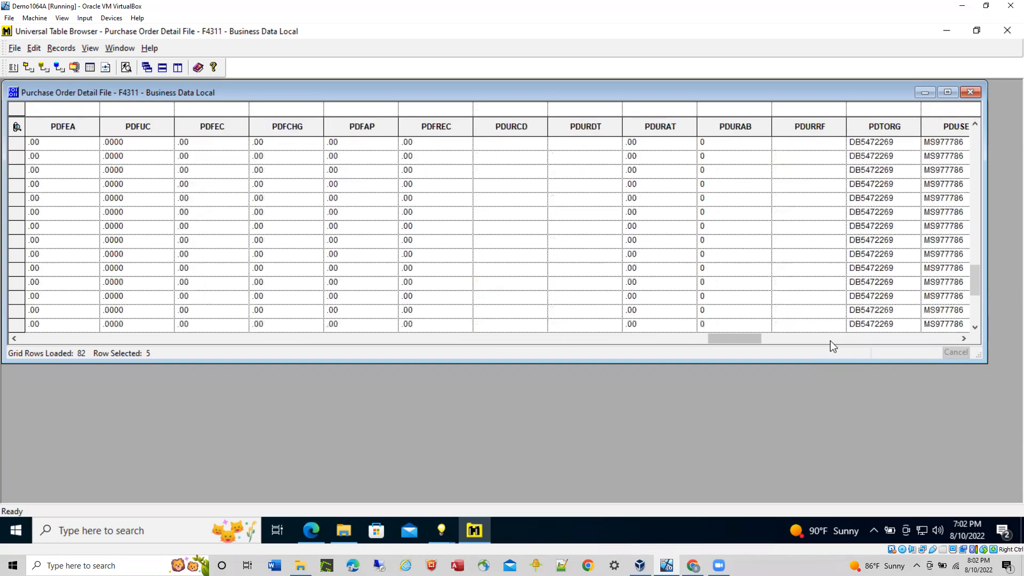
click(833, 340)
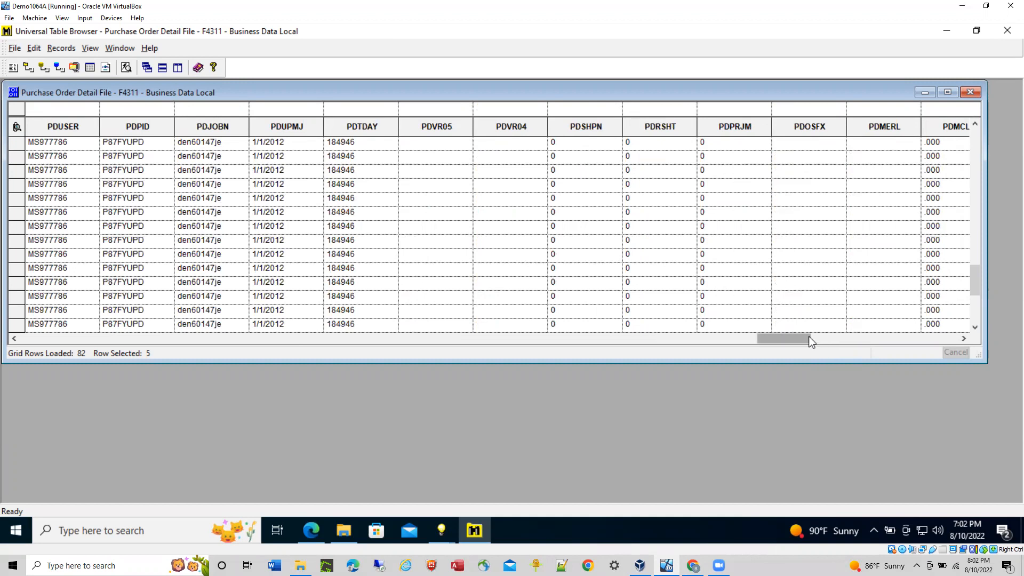
drag(783, 338, 29, 341)
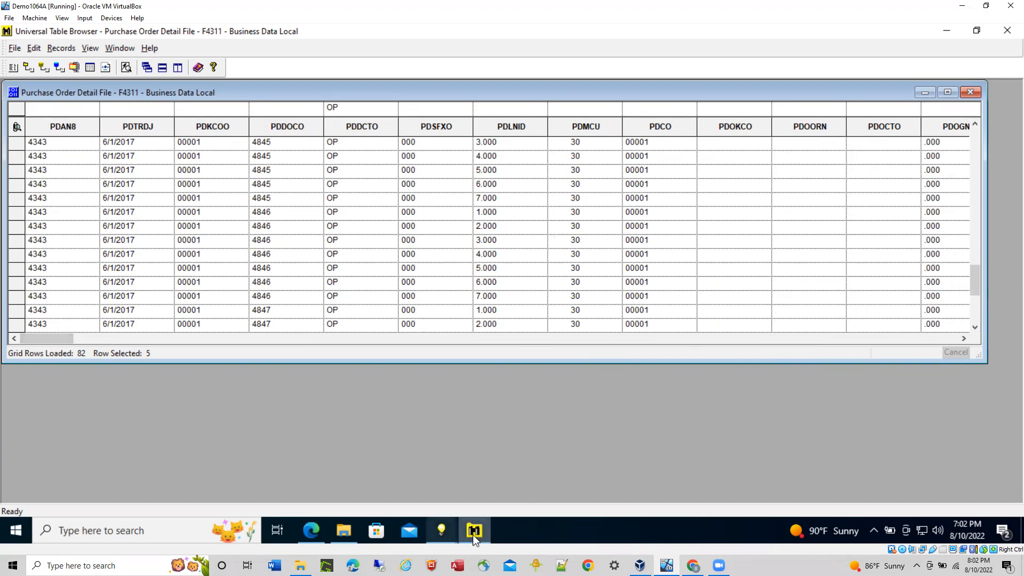
- Check the report layout in Report Design Aid, and review the last F4311 rows' PDTRDJ dates in the Universal Table Browser
click(445, 534)
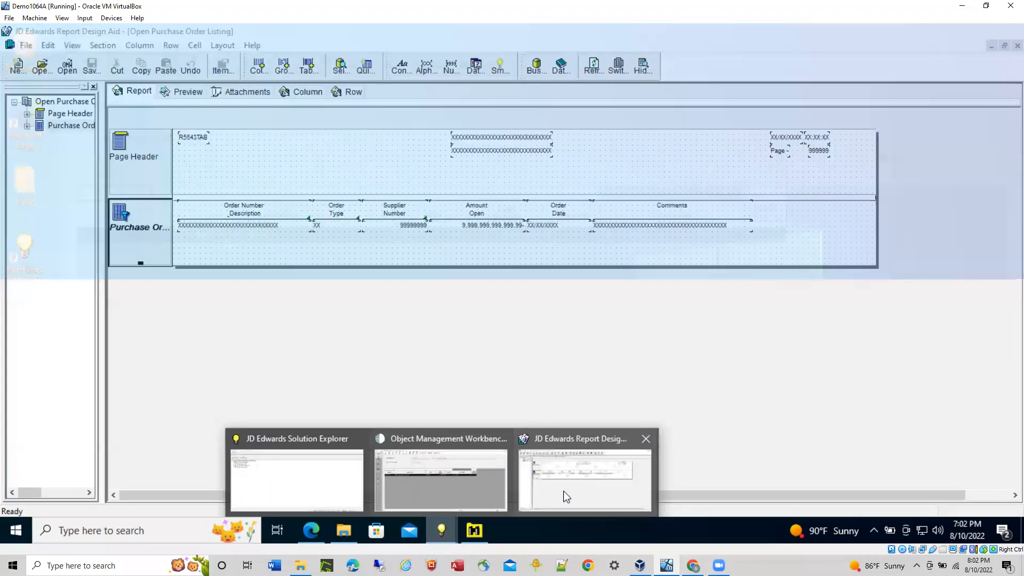
click(567, 496)
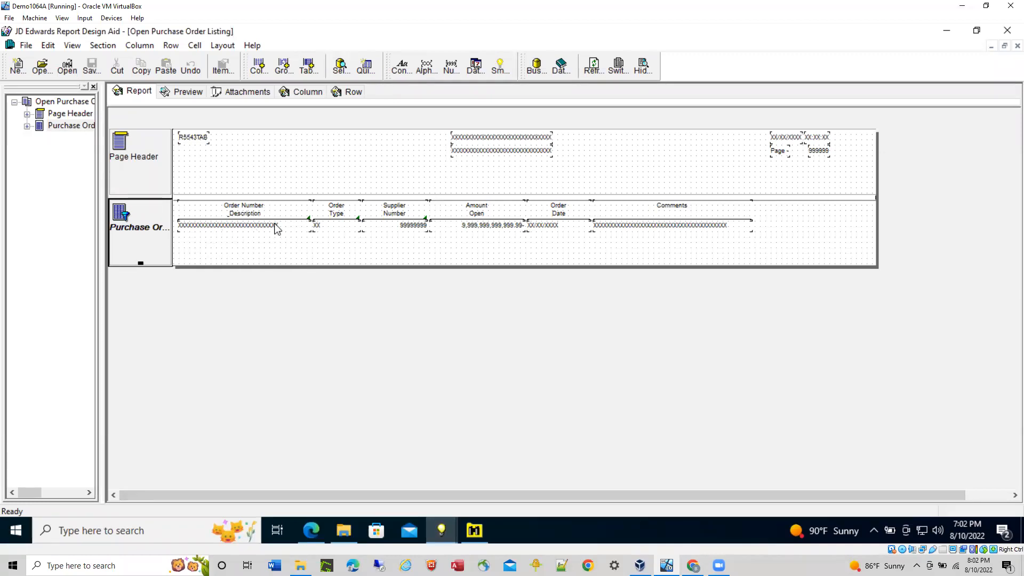
click(474, 530)
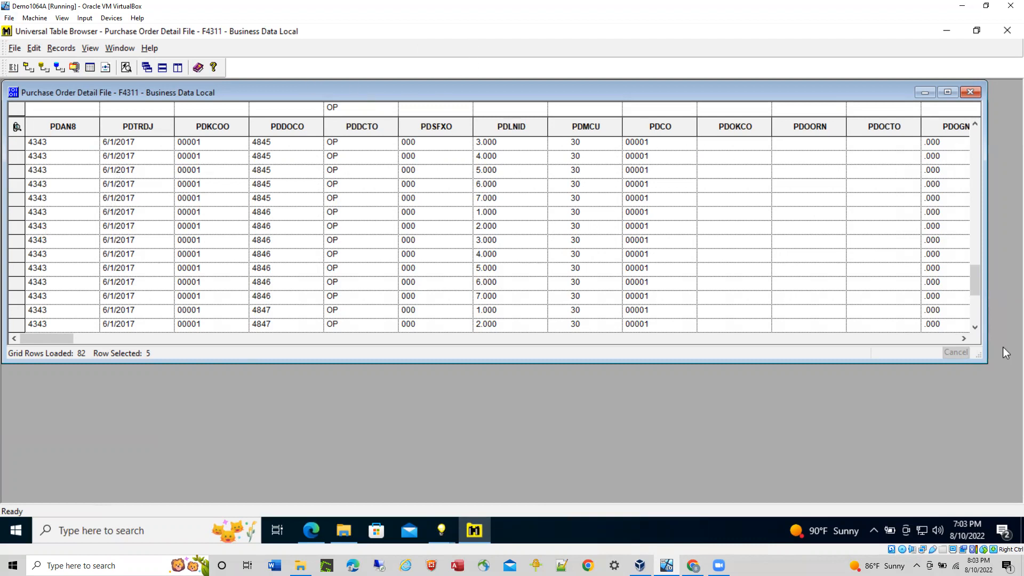
scroll(137, 186, down, 4)
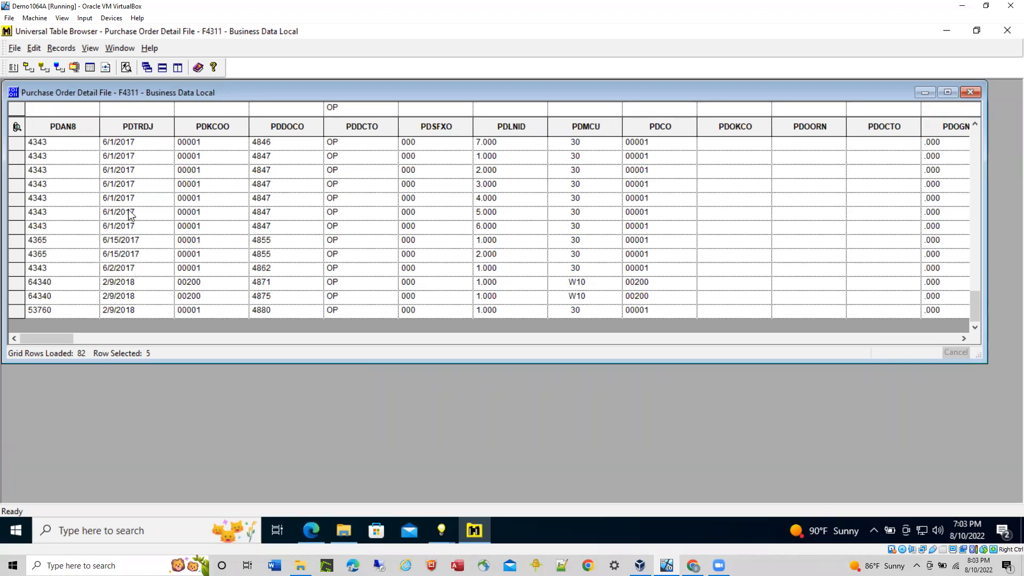
- Switch to Report Design Aid and open the data selection of the Purchase Order section
click(444, 523)
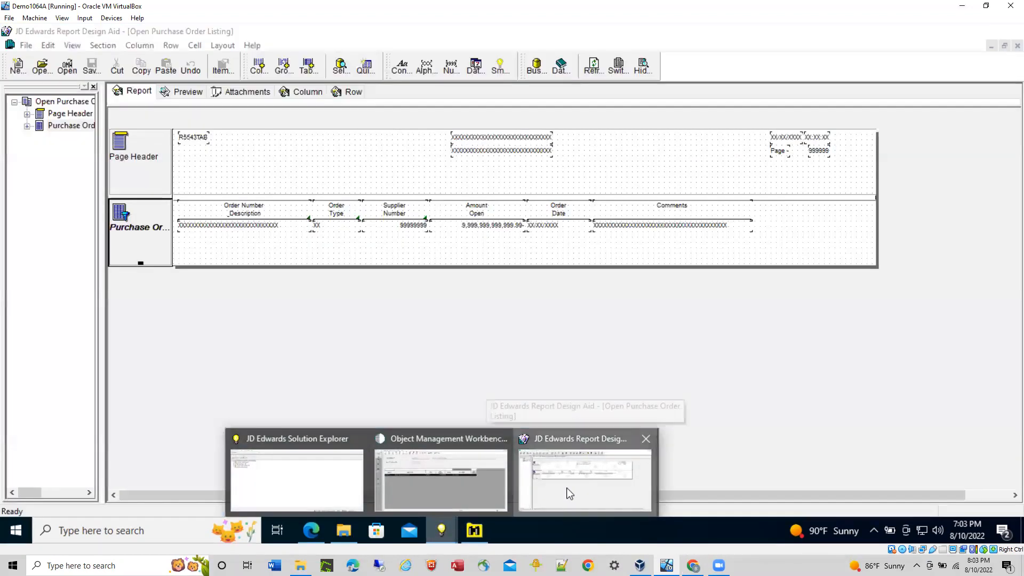
click(534, 483)
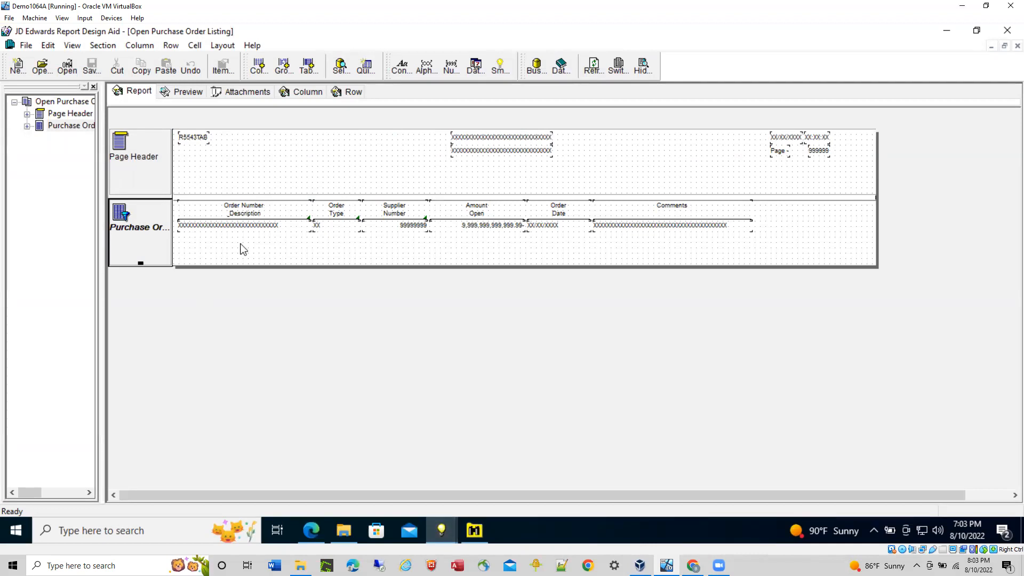
right_click(120, 215)
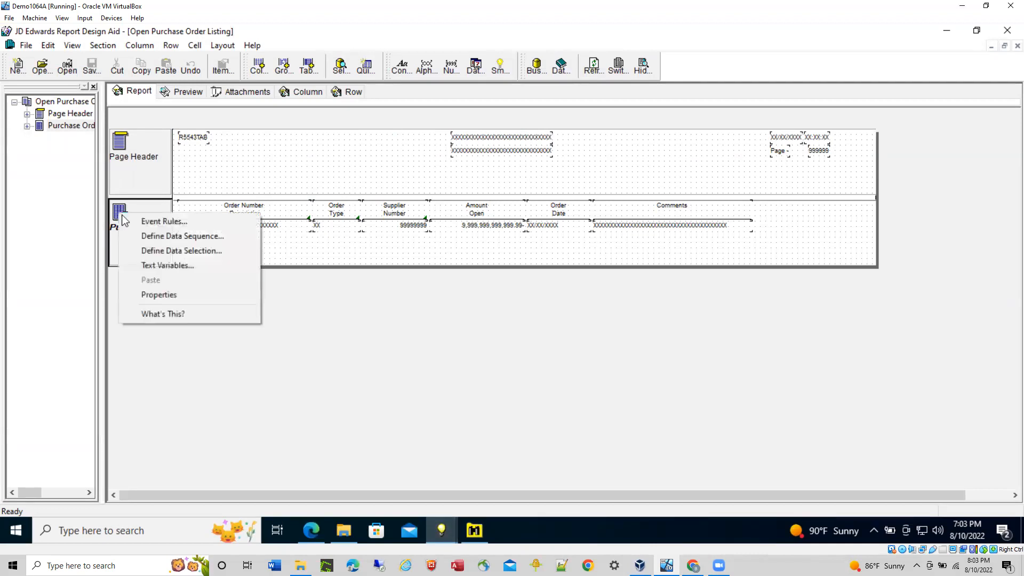
click(193, 252)
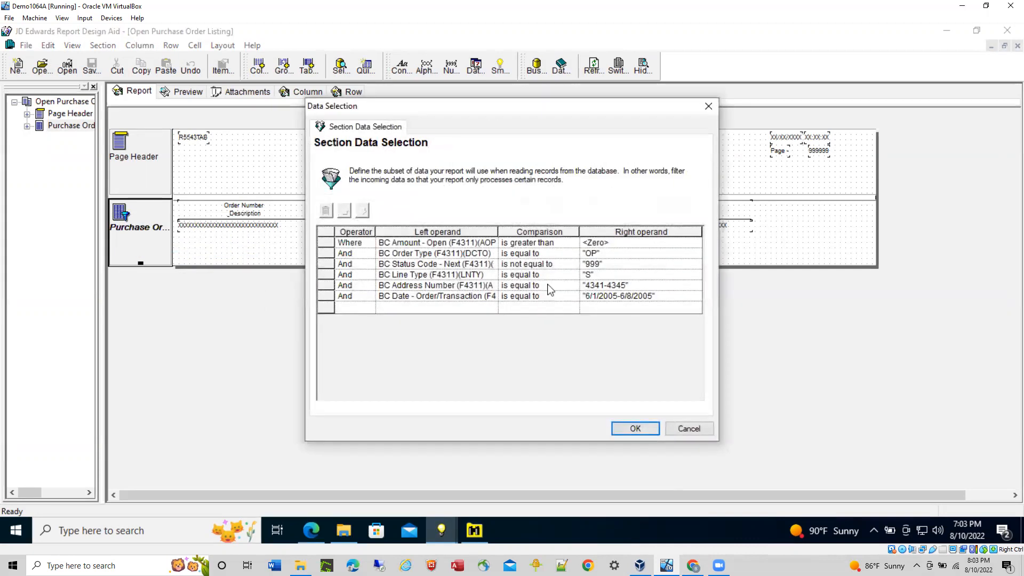
- Set the Date - Order/Transaction criterion to the range 6/1/2017 to 6/8/2017 and accept the section's data selection
click(608, 307)
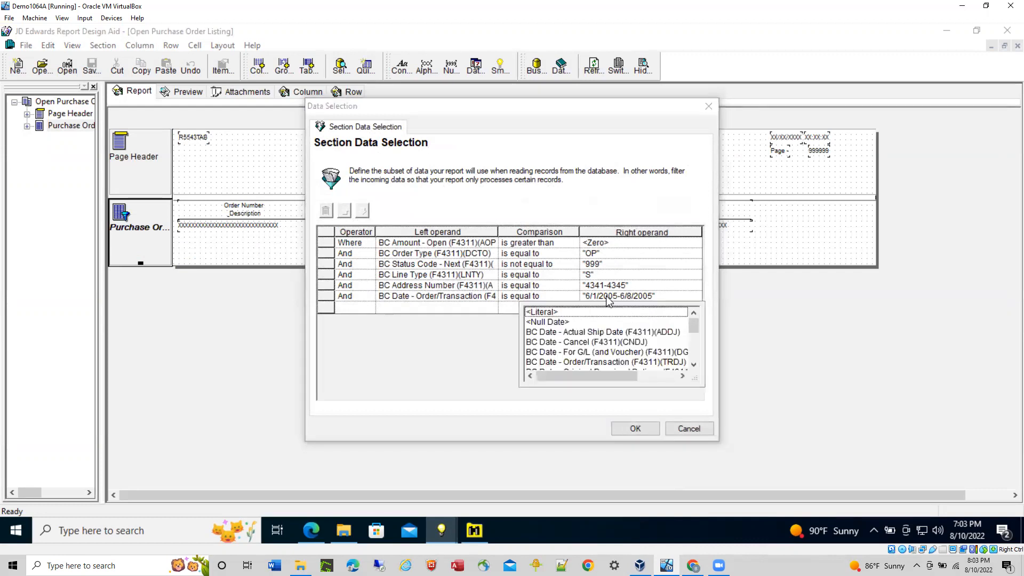
click(547, 314)
click(547, 314)
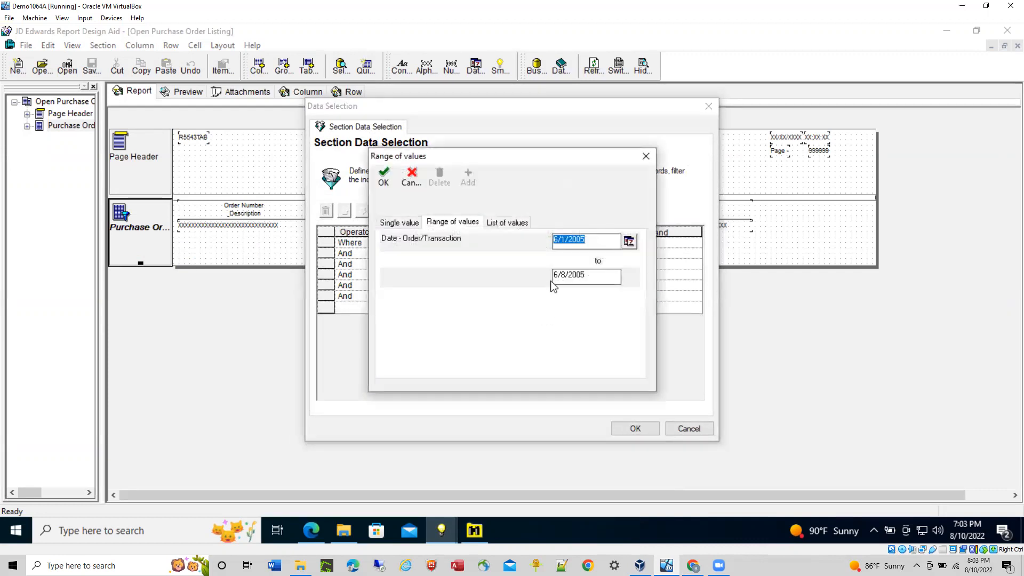
click(582, 243)
drag(577, 237, 594, 237)
text(17)
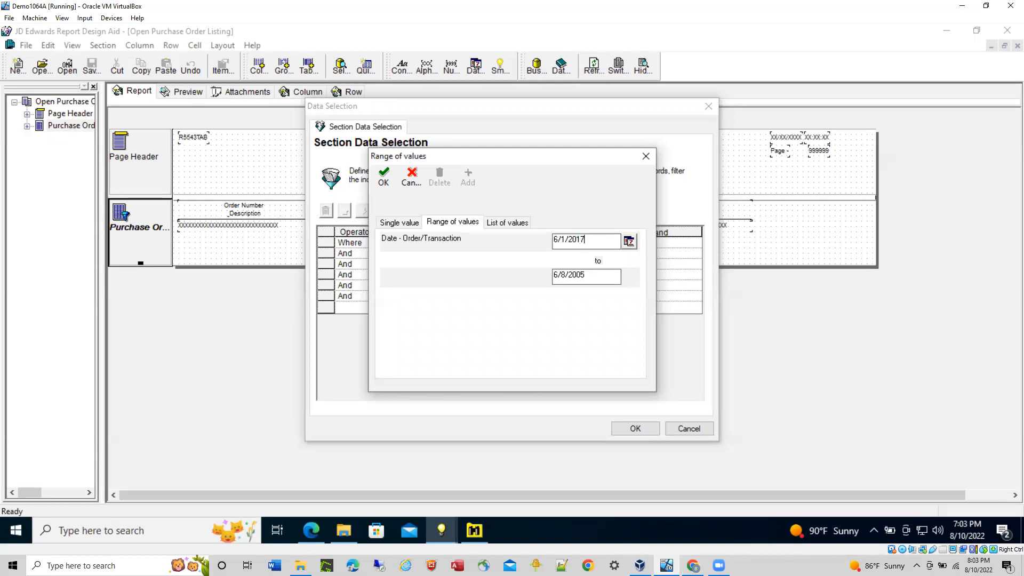
click(576, 278)
click(577, 277)
drag(577, 278, 585, 275)
text(17)
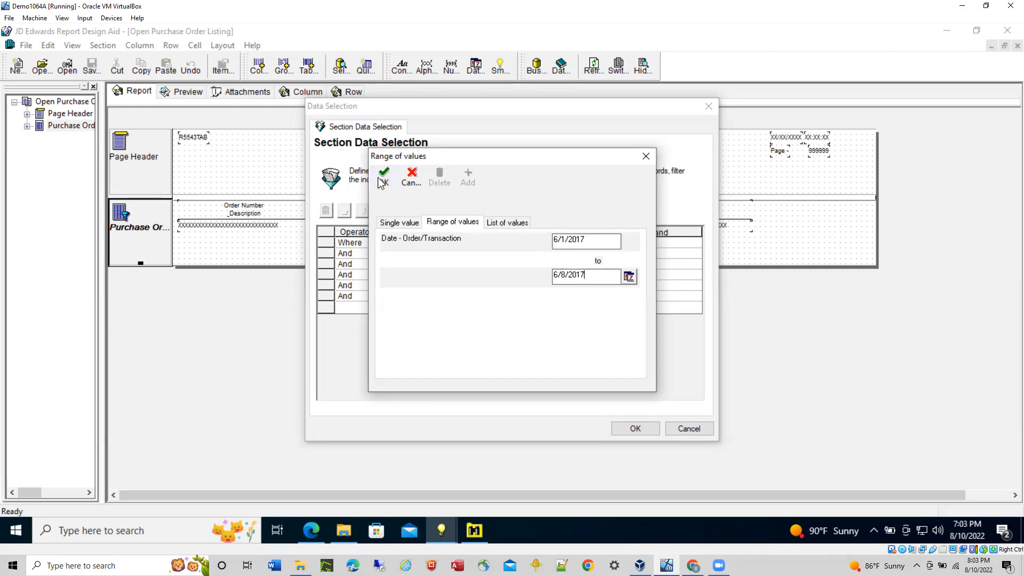
click(383, 182)
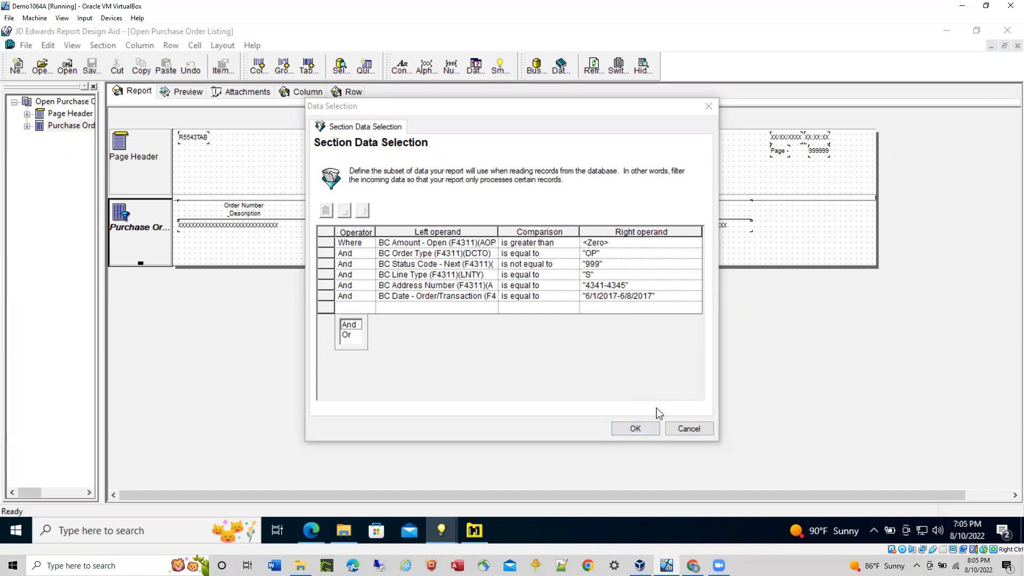
click(634, 427)
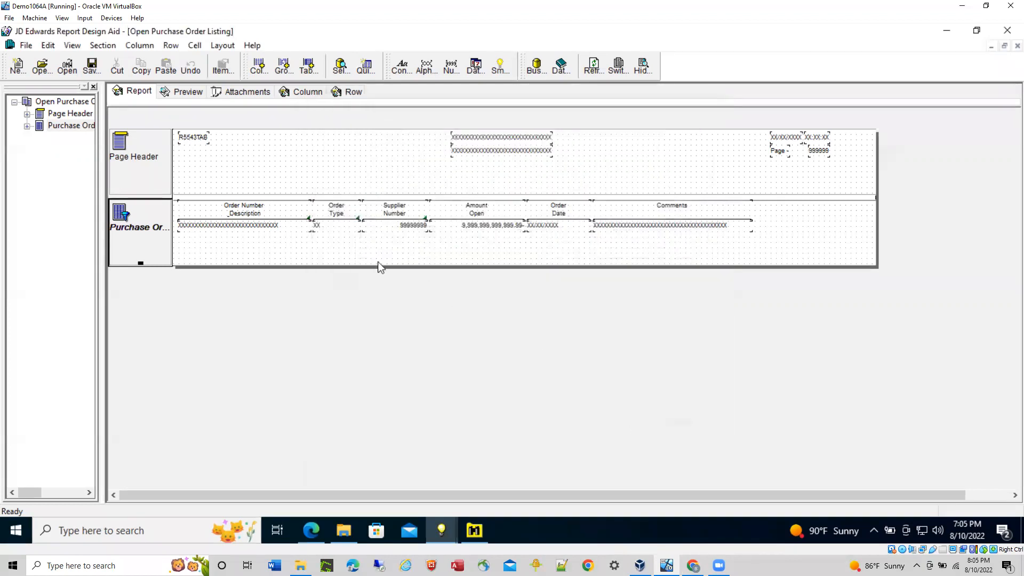
- Save the Open Purchase Order Listing report and run its preview
click(92, 65)
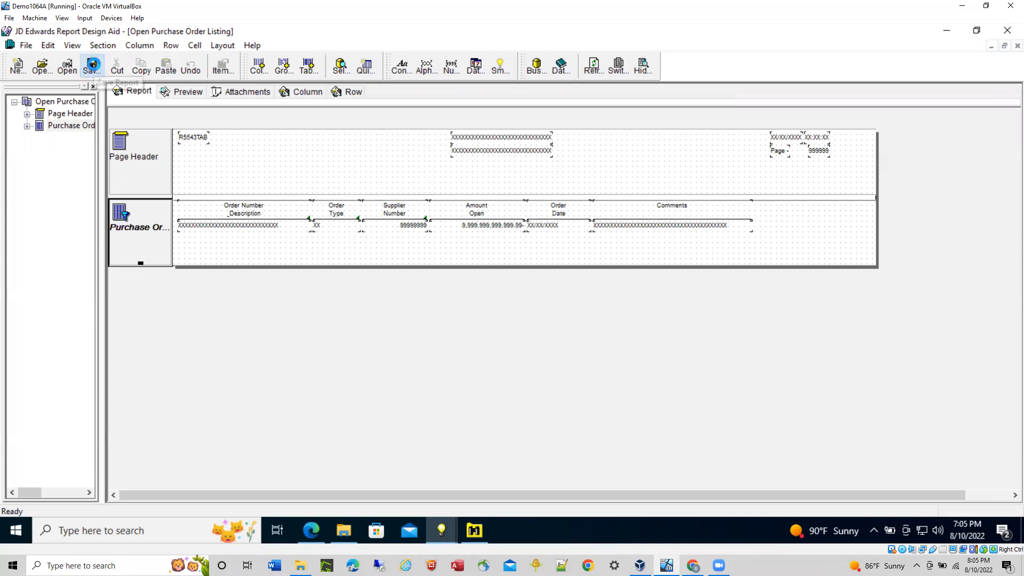
click(192, 96)
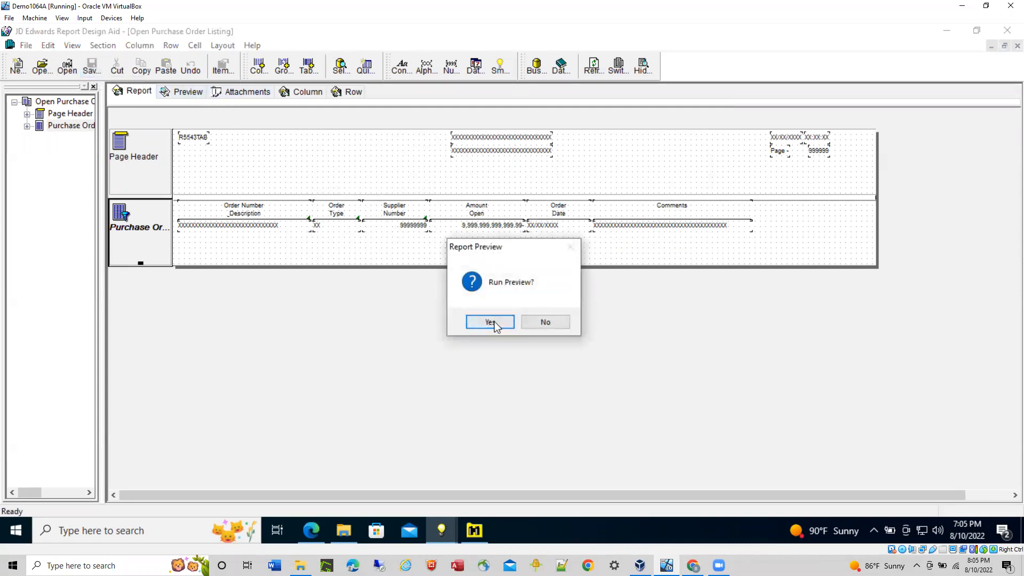
click(494, 325)
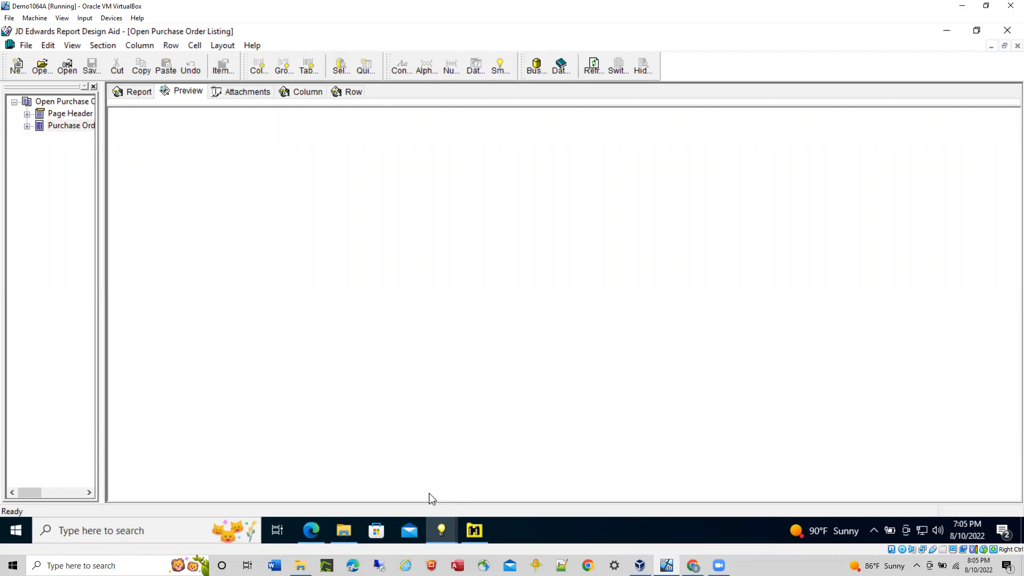
- Open the preview PDF from the PrintQueue folder
click(345, 531)
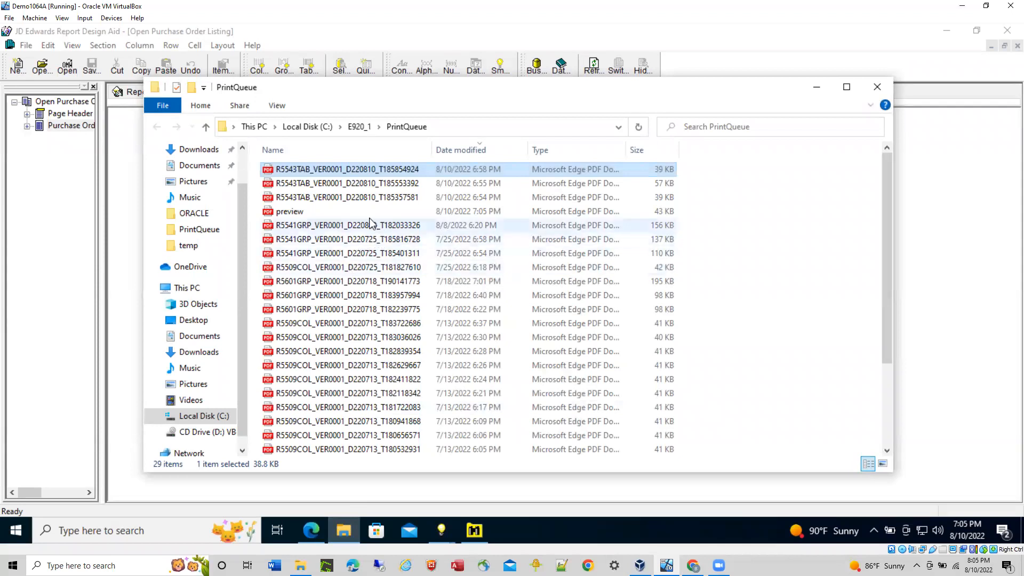
double_click(288, 212)
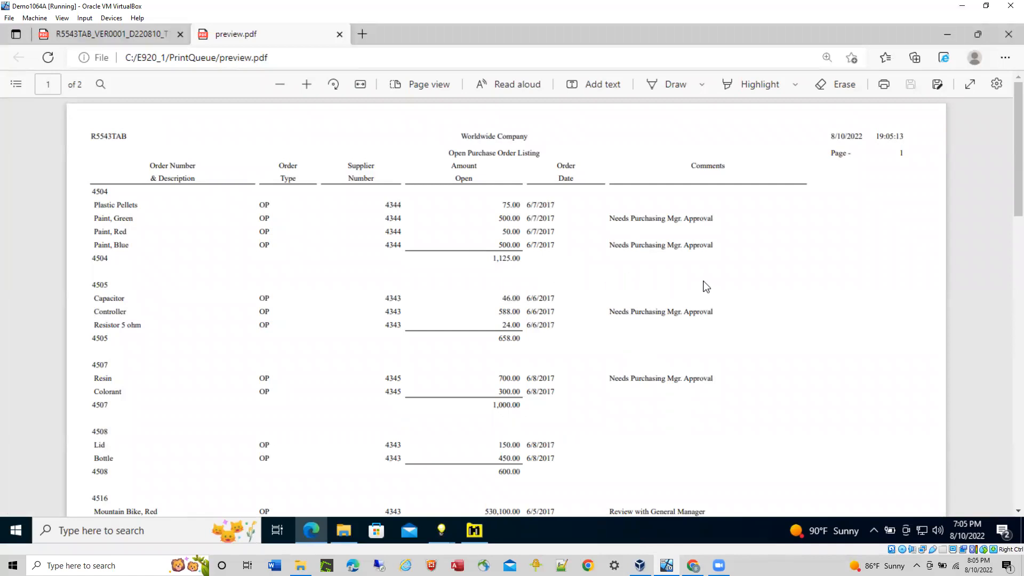
- Review the order dates, open amounts and Comments values across both pages of the Open Purchase Order Listing preview
scroll(706, 287, down, 4)
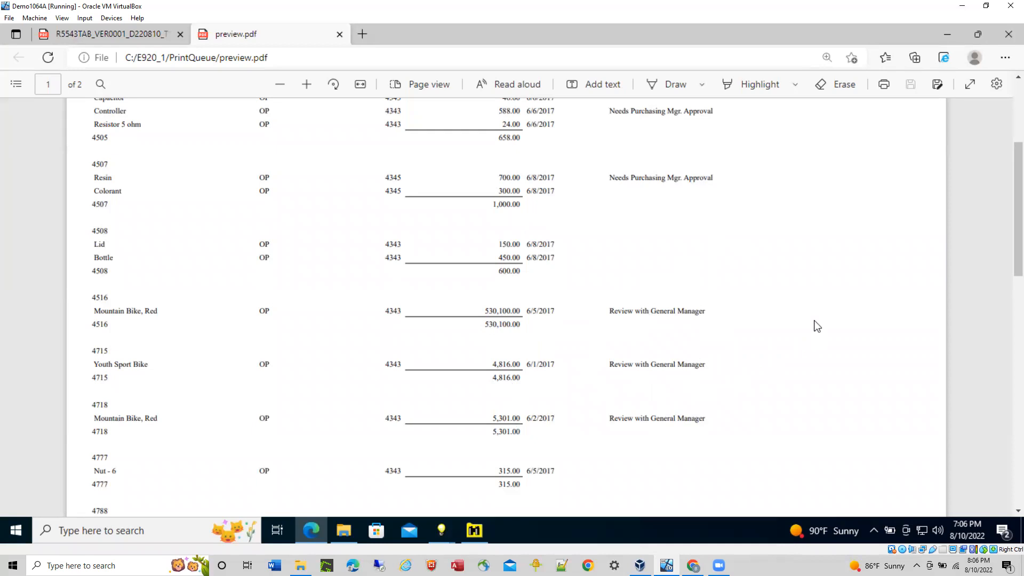
scroll(811, 314, down, 10)
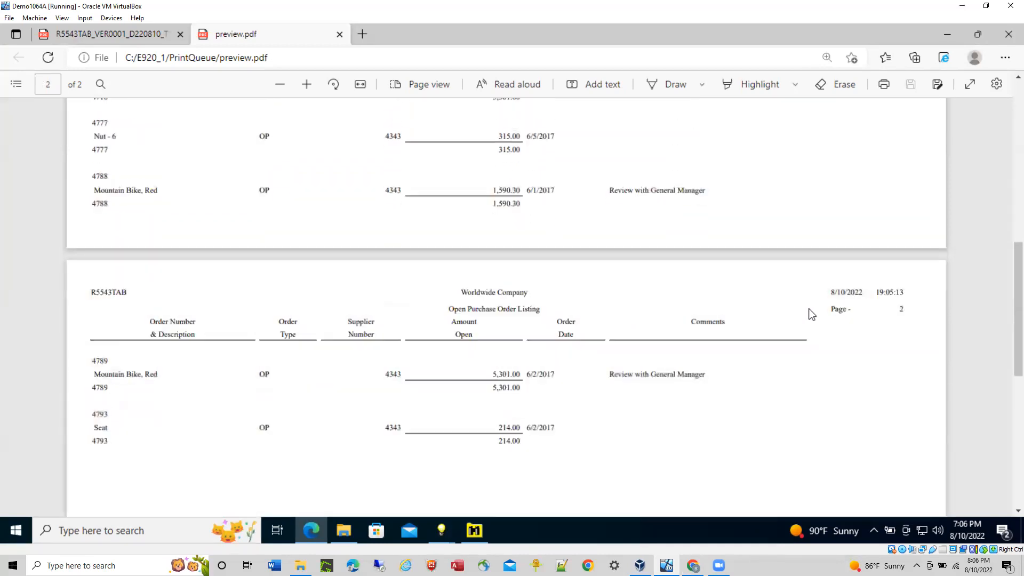
scroll(811, 314, down, 3)
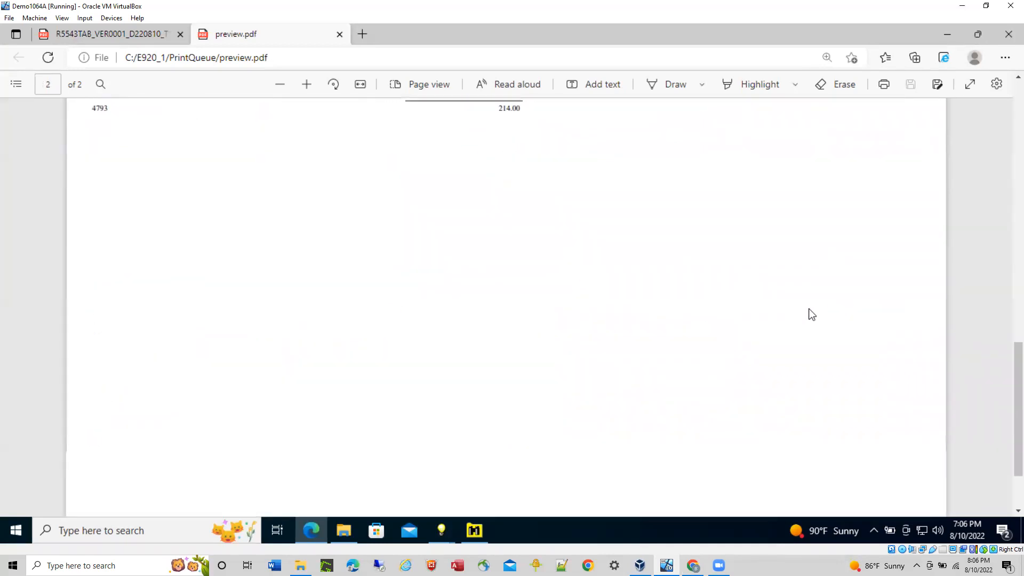
scroll(811, 312, up, 10)
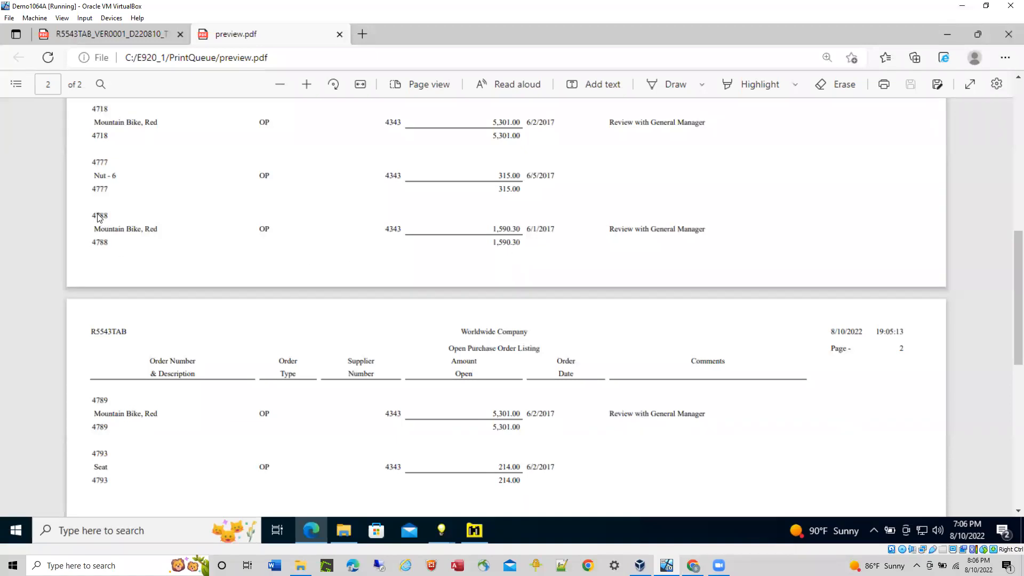
scroll(100, 213, up, 6)
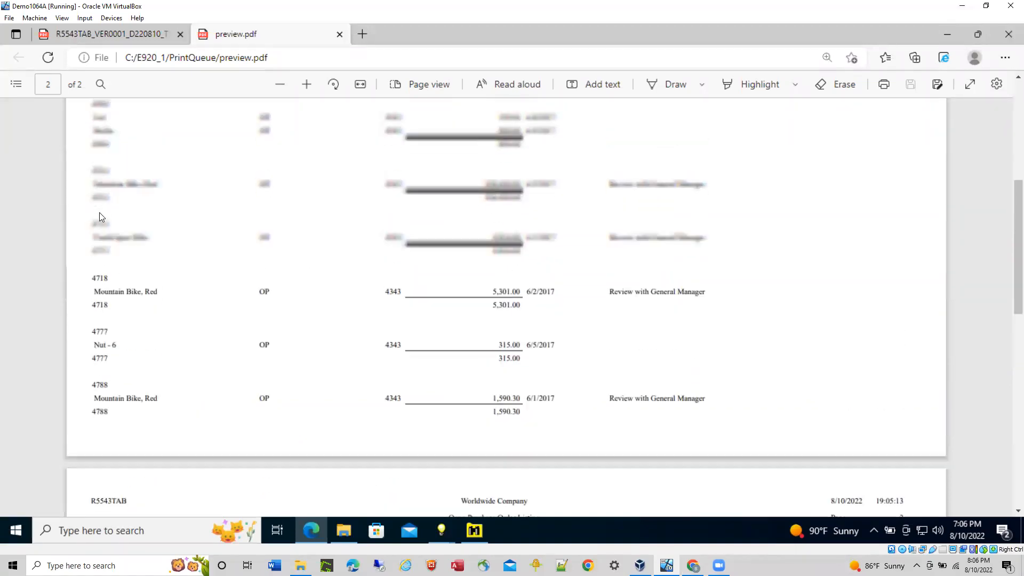
scroll(96, 172, up, 3)
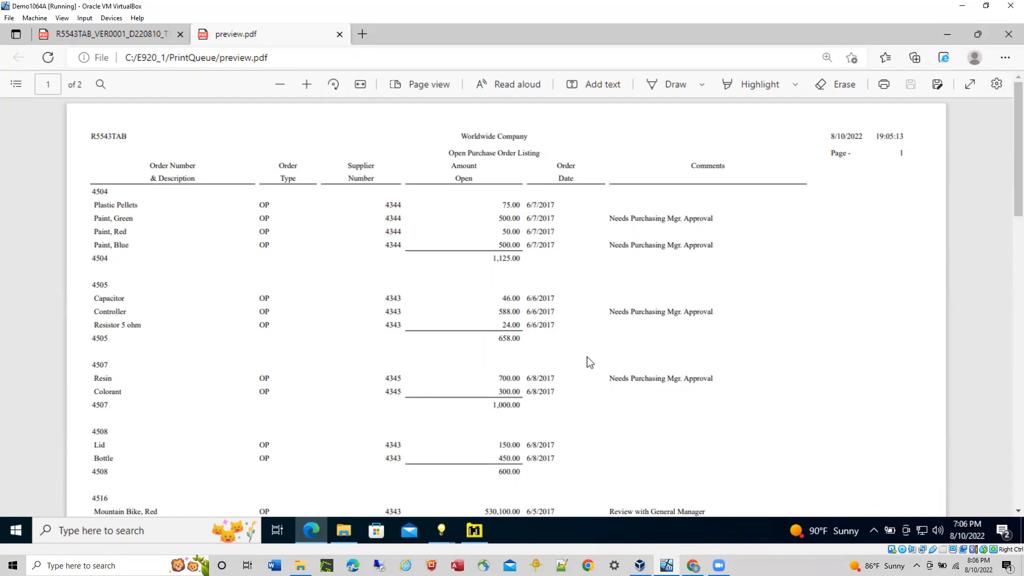
scroll(588, 360, down, 10)
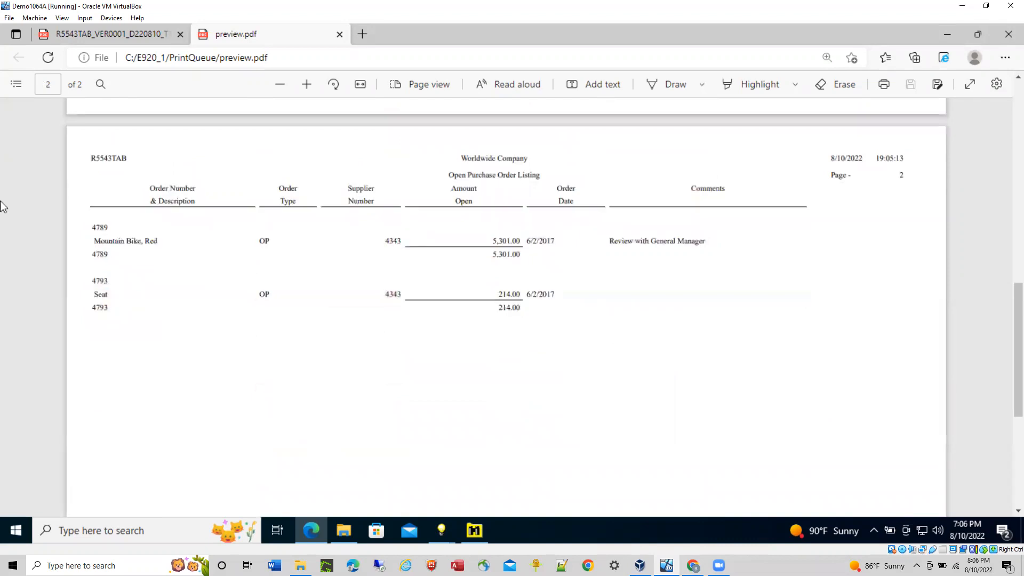